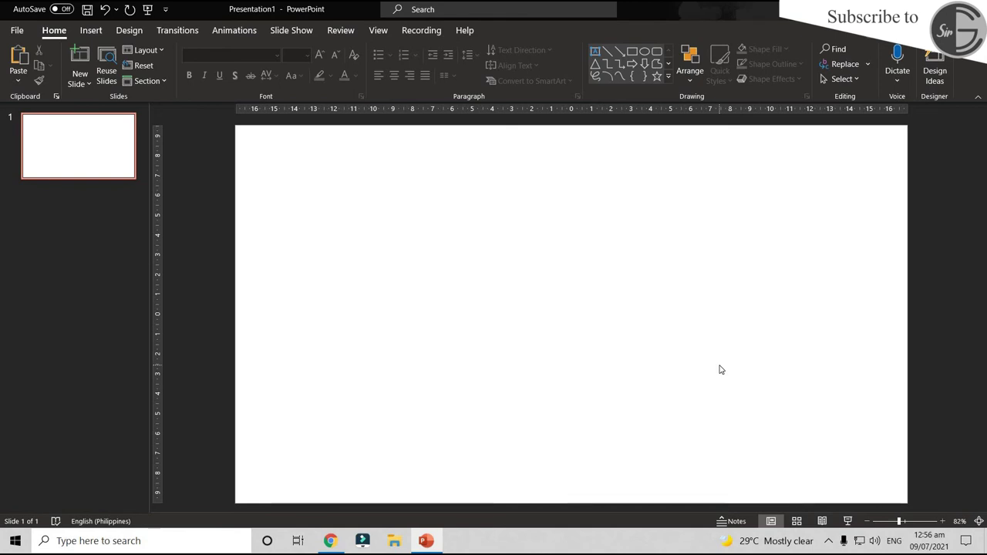
Give the slide a custom 24 in × 24 in square size, choosing Ensure Fit
ctrl+scroll(677, 269, down, 3)
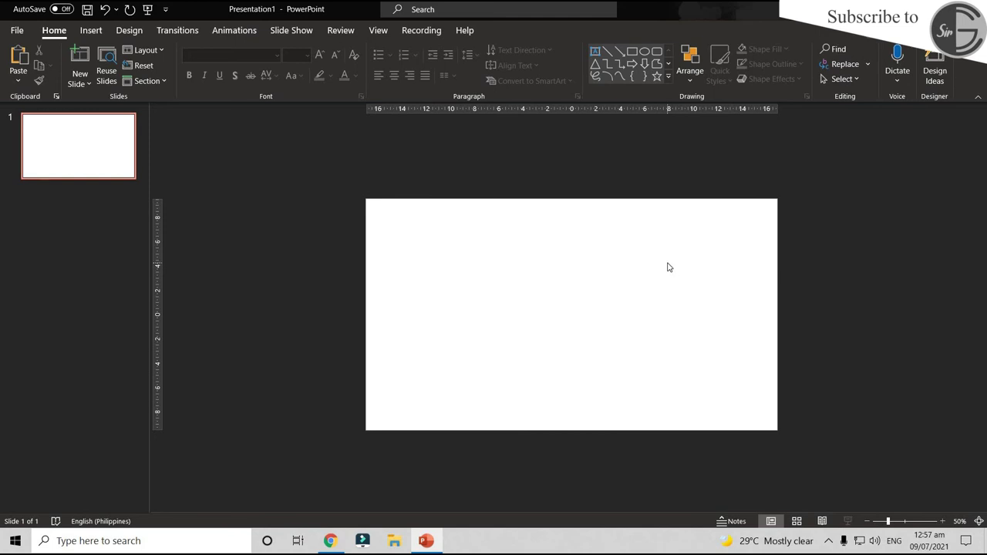
click(133, 32)
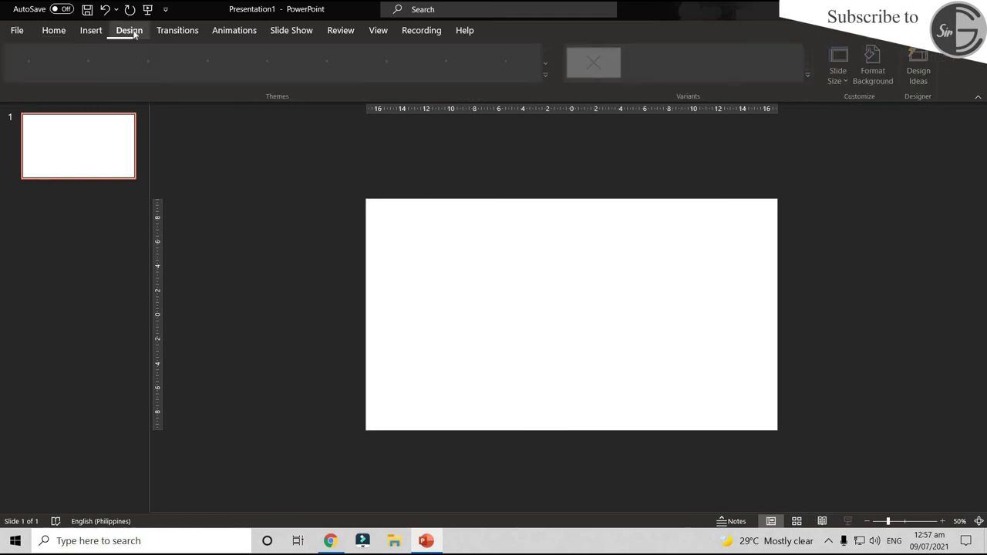
click(848, 81)
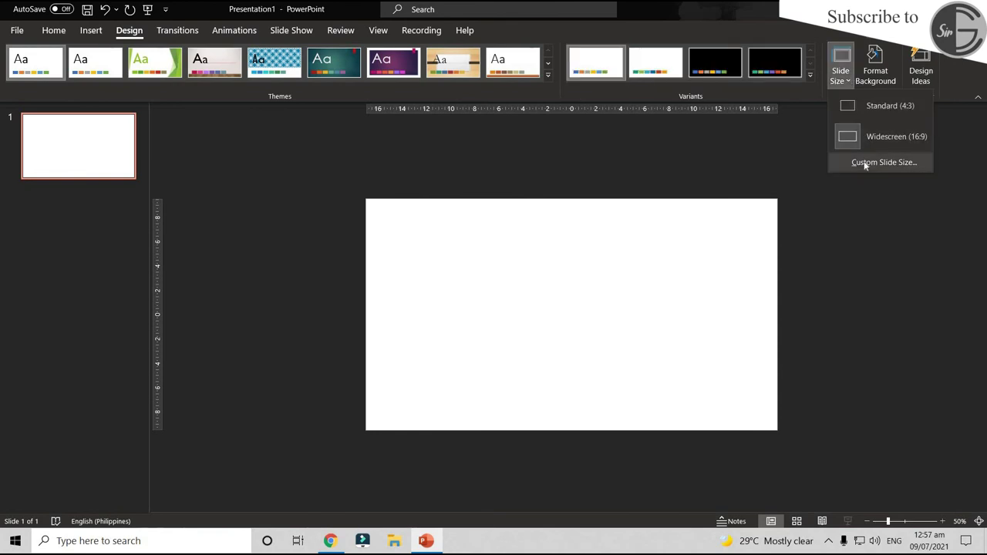
click(864, 162)
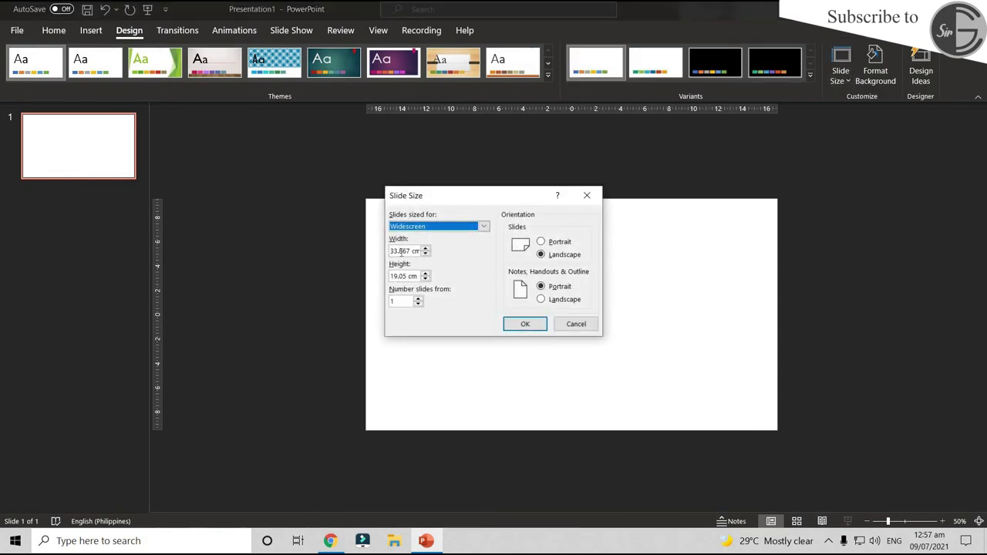
click(400, 250)
double_click(400, 250)
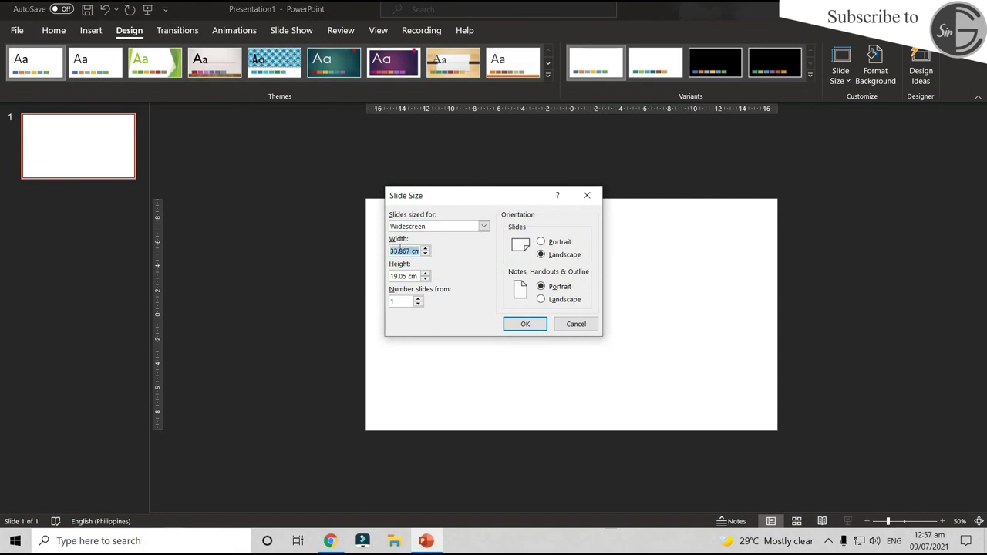
text(24in)
click(406, 275)
double_click(407, 276)
text(24)
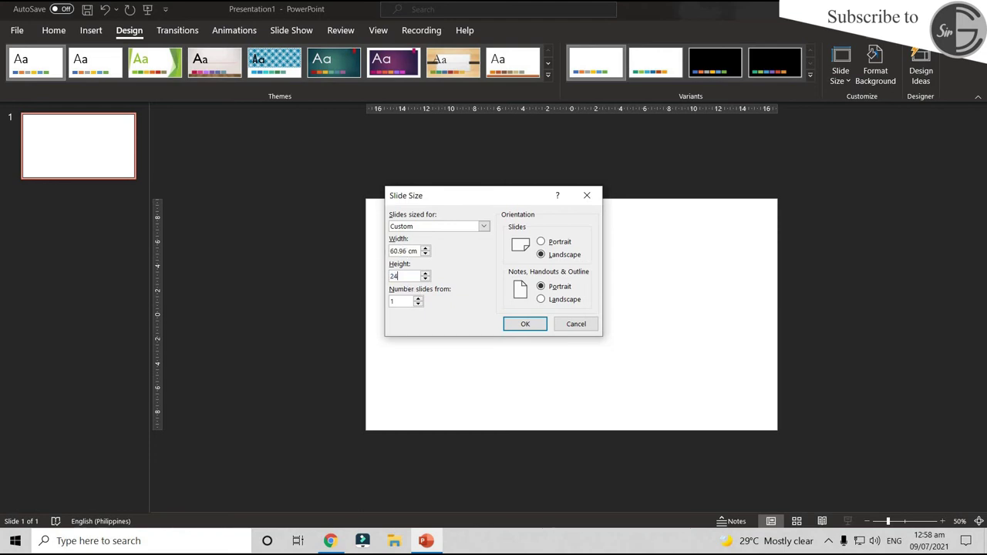
text(in)
click(524, 326)
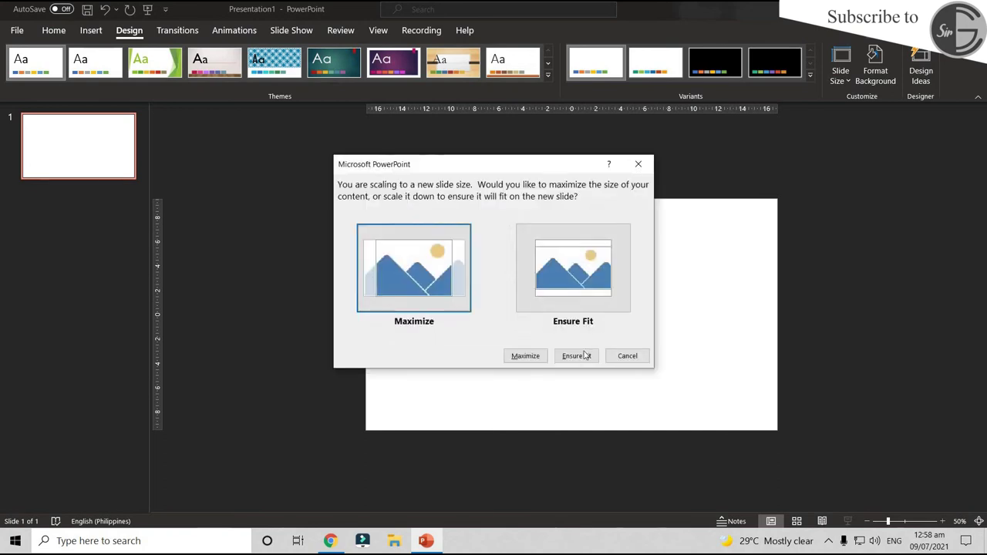
click(585, 360)
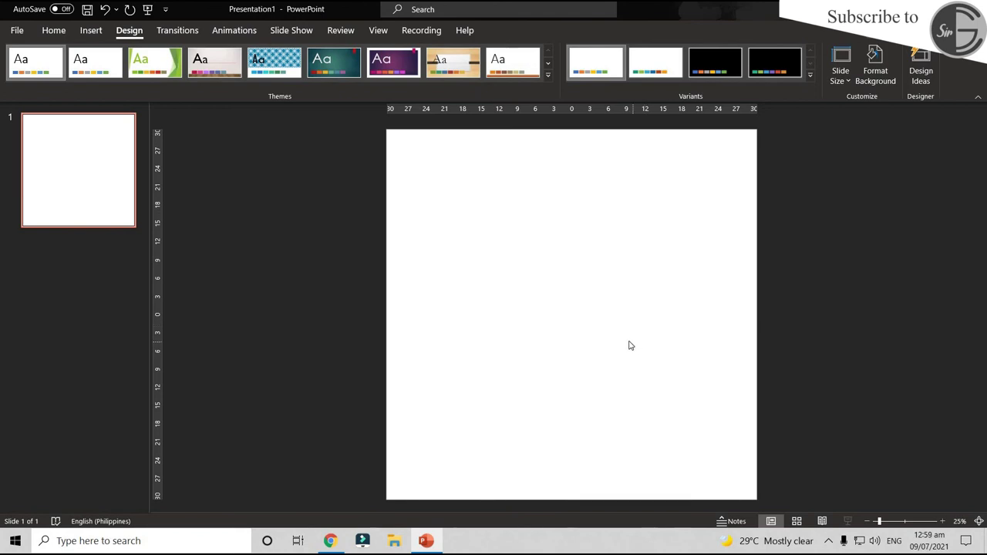
In a new Chrome tab, search Google for 'gray studio background'
click(331, 542)
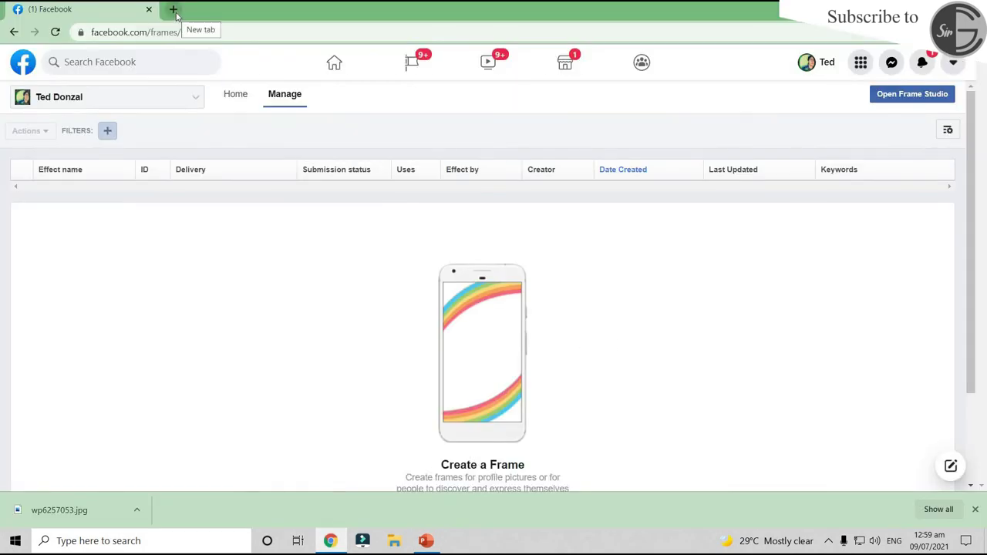
click(172, 9)
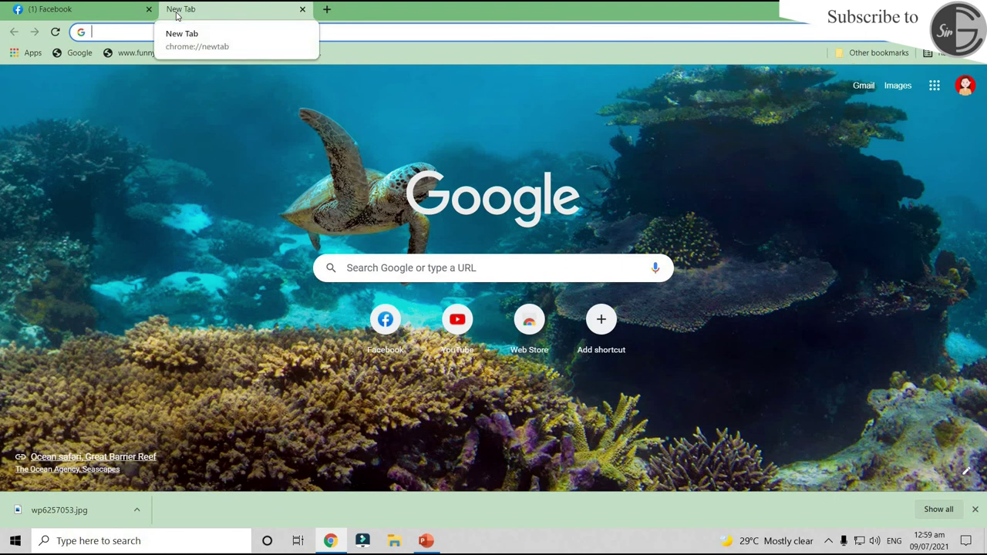
click(142, 34)
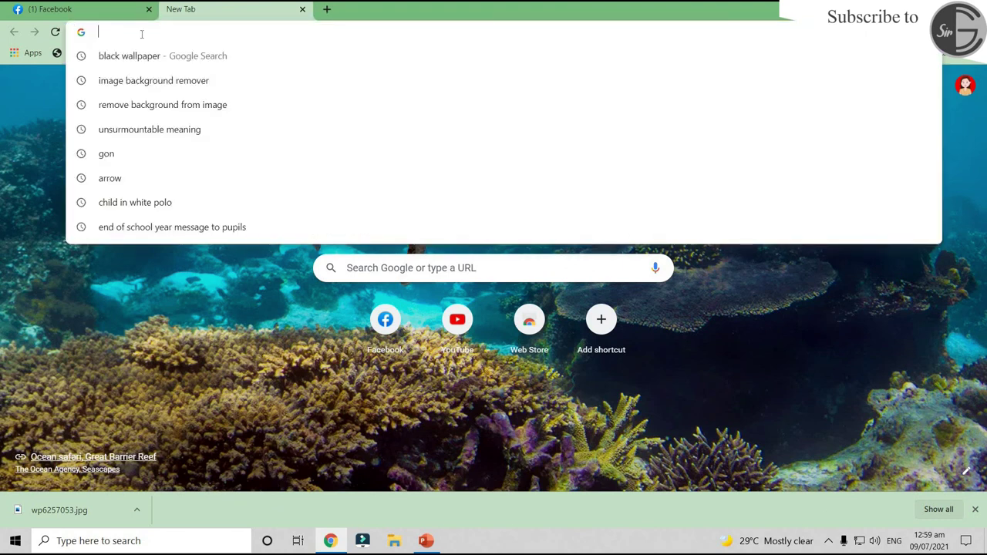
text(gray)
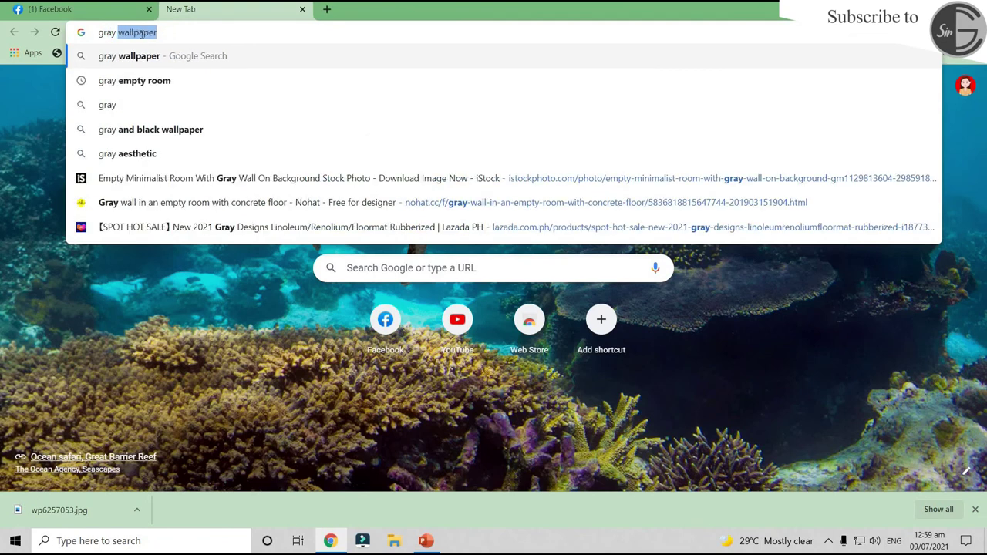
text( studio )
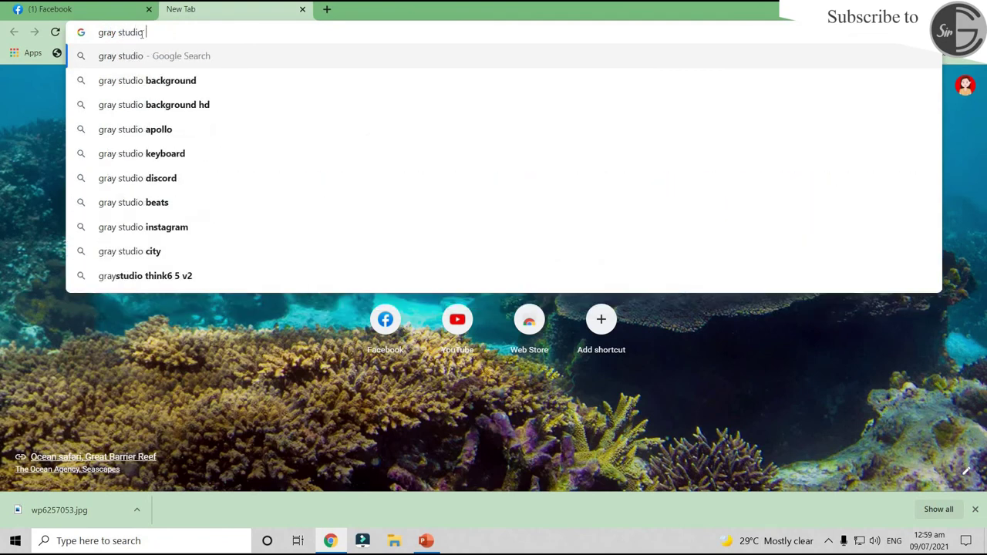
text(backgrou)
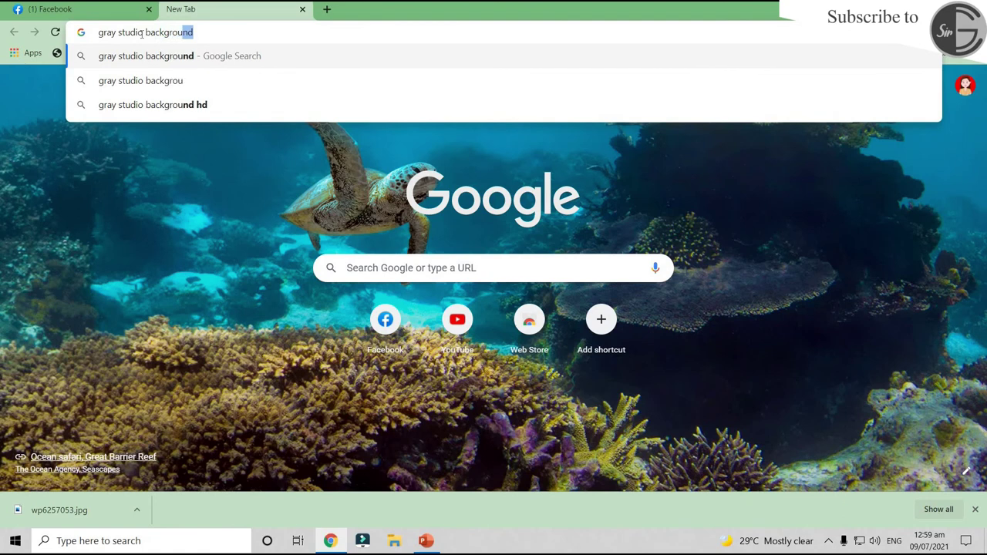
key(Return)
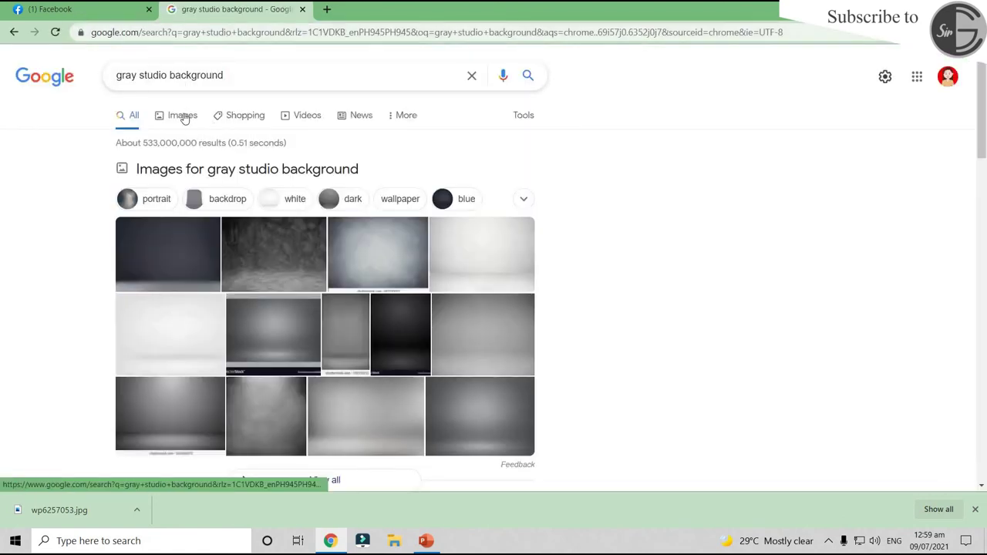
Browse the image results and preview the Mehofond grunge backdrop
click(185, 117)
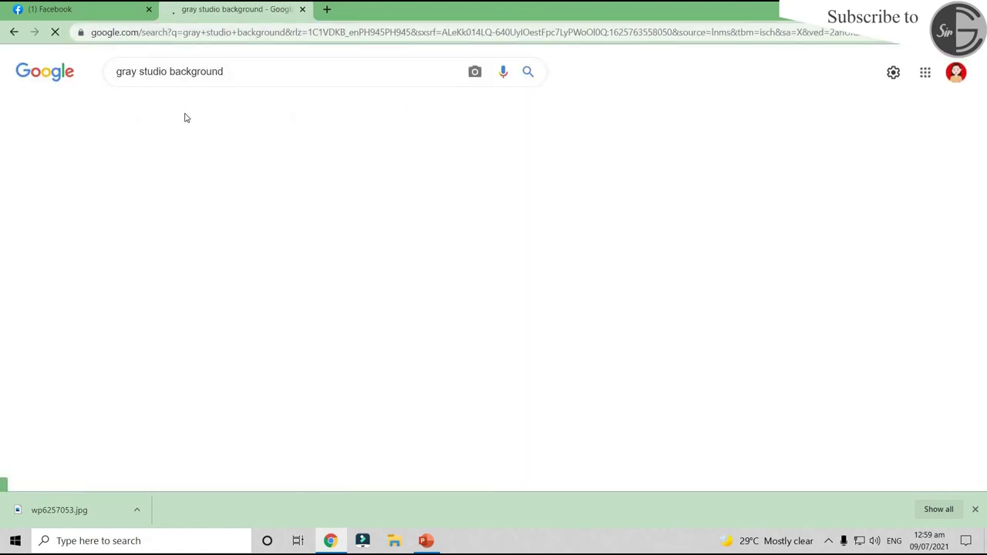
scroll(370, 207, down, 2)
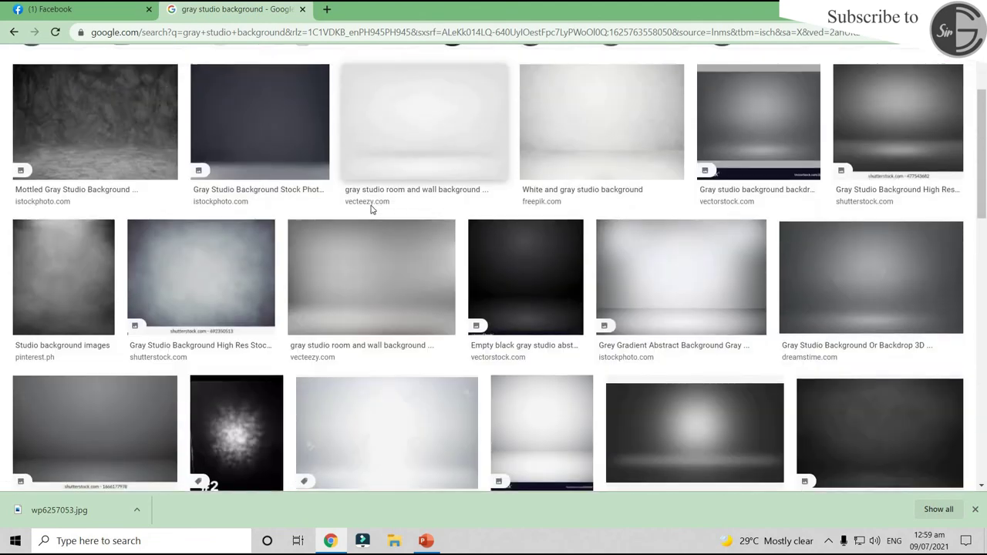
scroll(370, 208, down, 2)
scroll(374, 209, down, 2)
scroll(378, 211, down, 2)
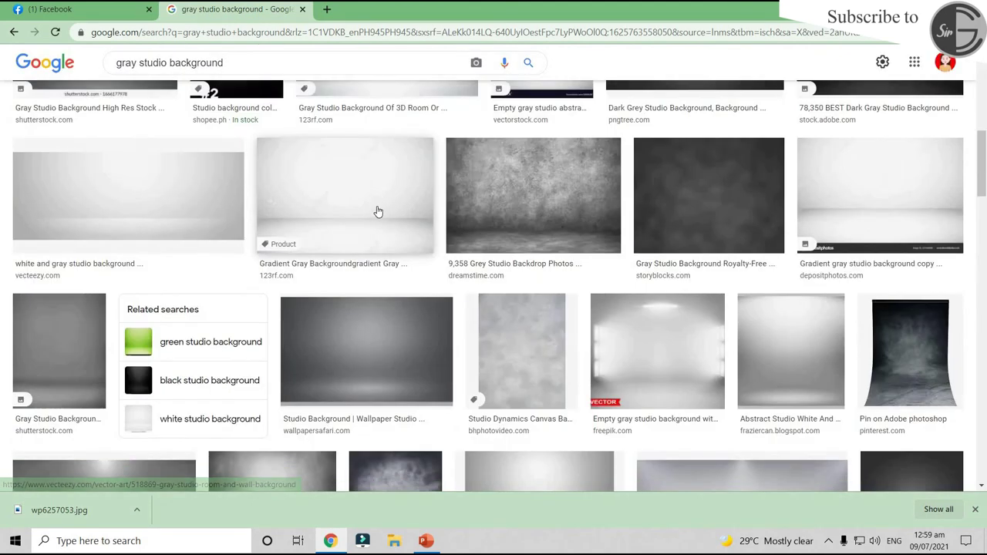
scroll(698, 202, down, 2)
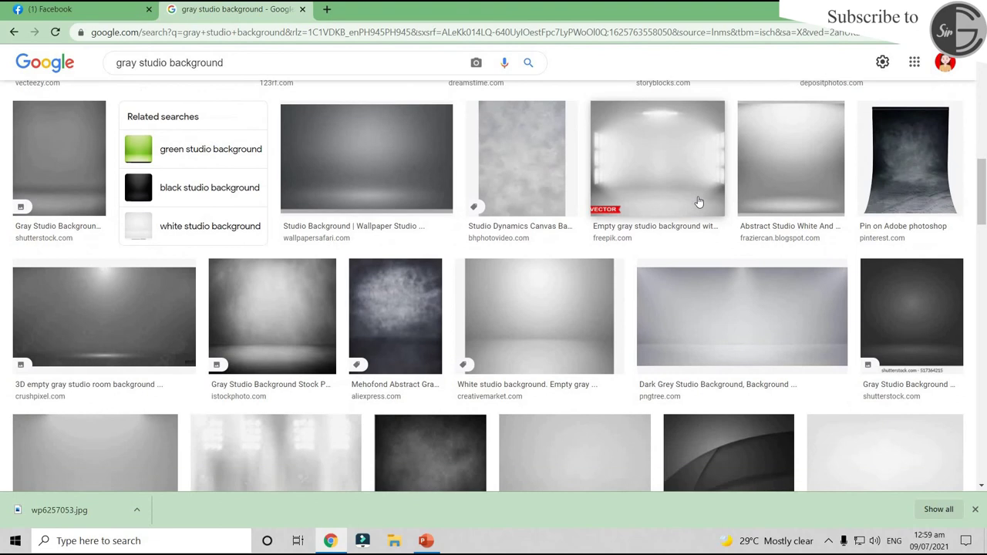
scroll(694, 205, up, 2)
scroll(440, 275, down, 3)
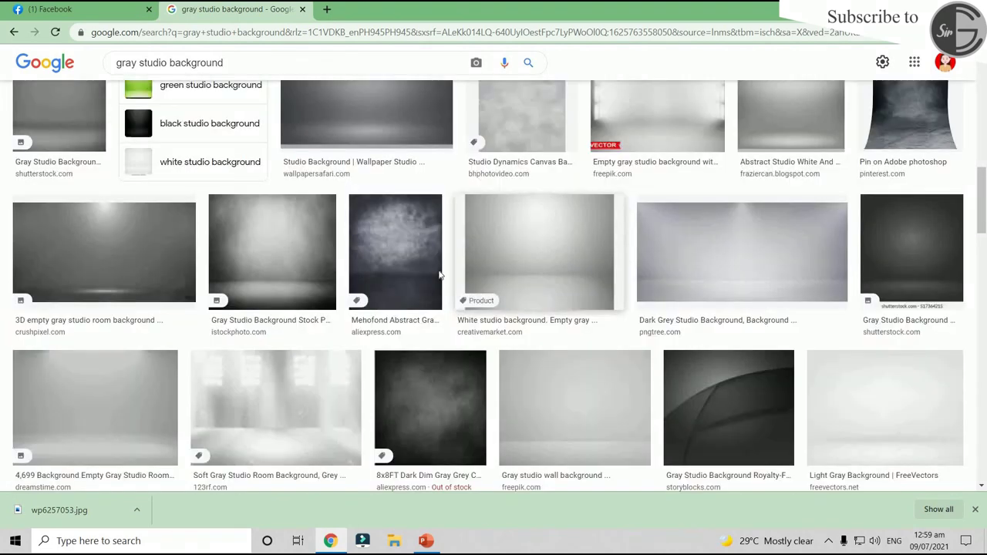
click(362, 247)
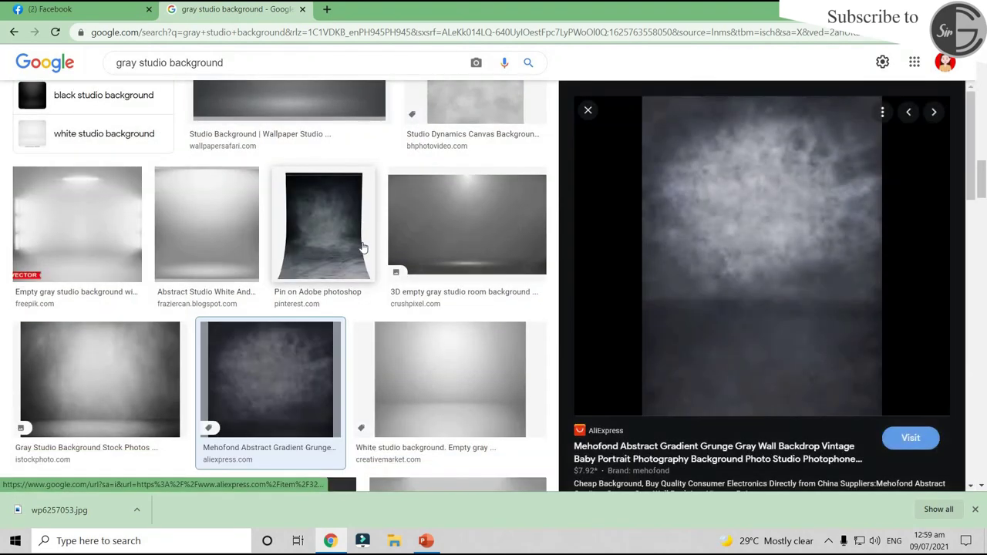
scroll(308, 308, down, 1)
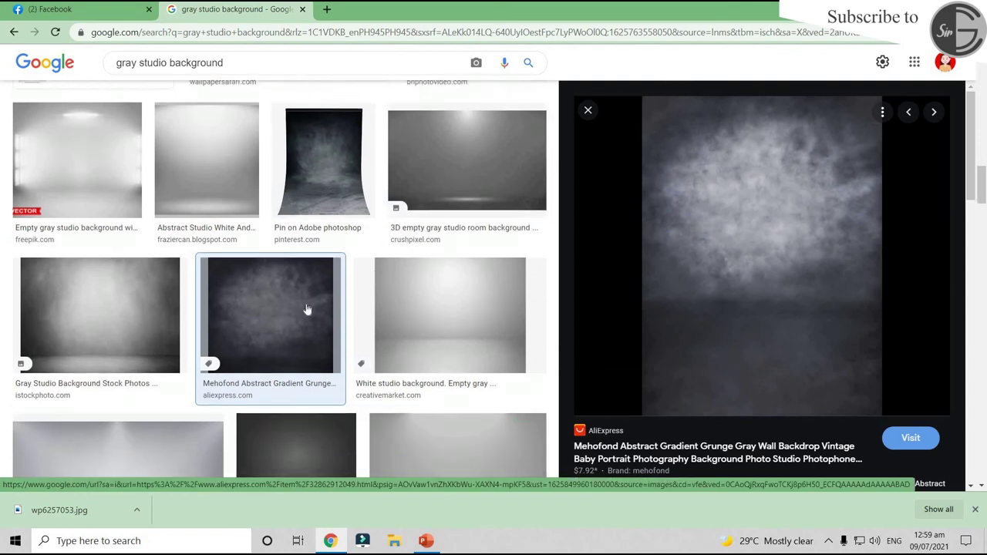
click(264, 315)
scroll(264, 314, down, 3)
Copy the dark dim gray concrete backdrop image and return to PowerPoint
click(440, 293)
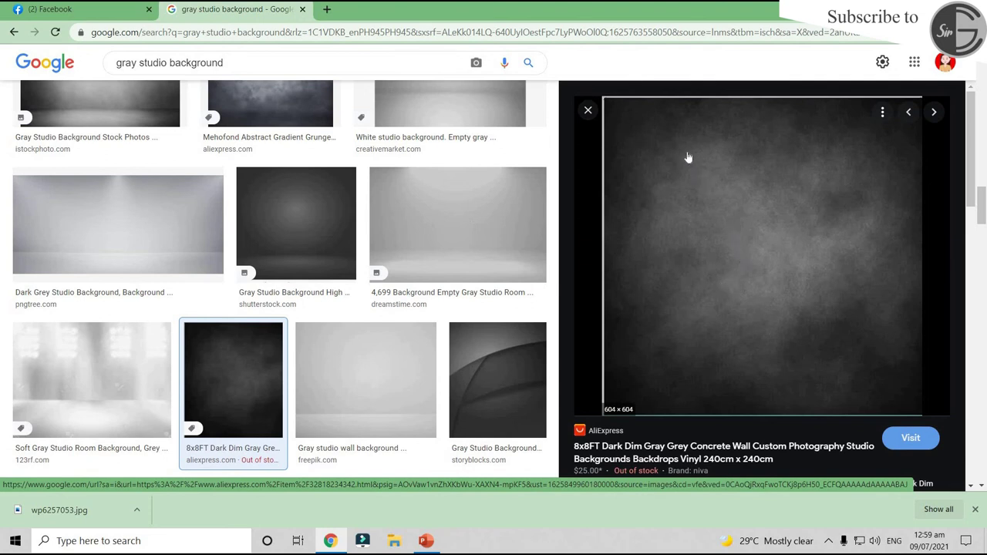
scroll(502, 214, down, 4)
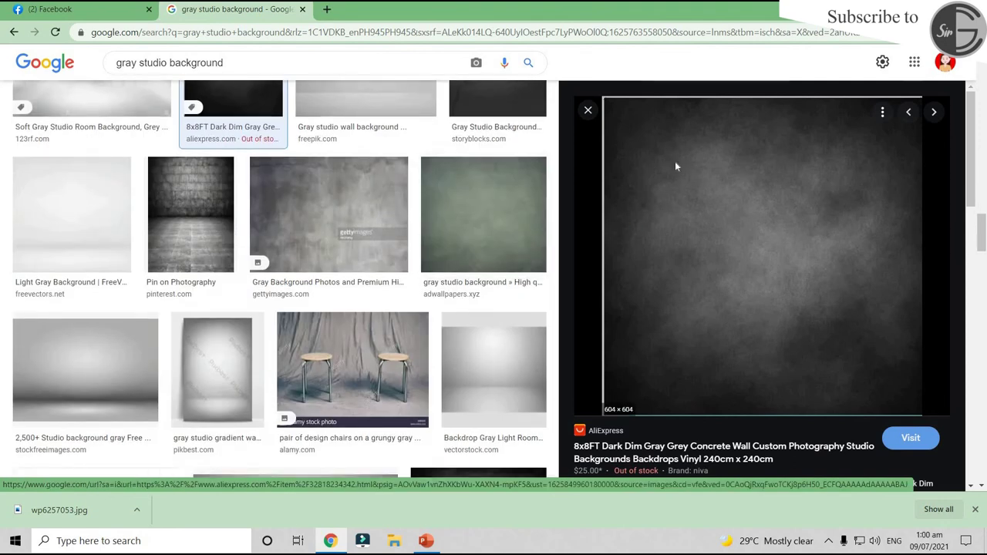
right_click(675, 166)
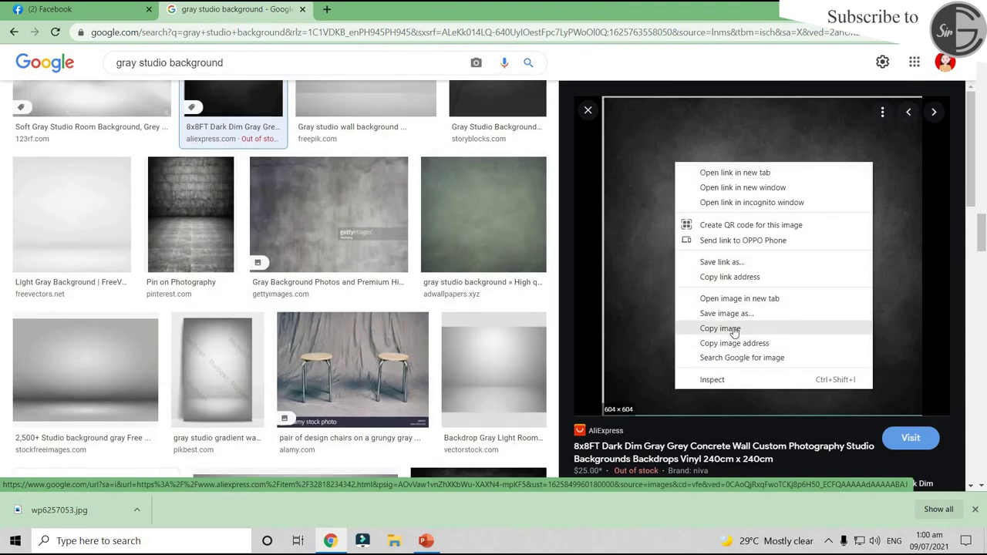
click(734, 329)
click(425, 541)
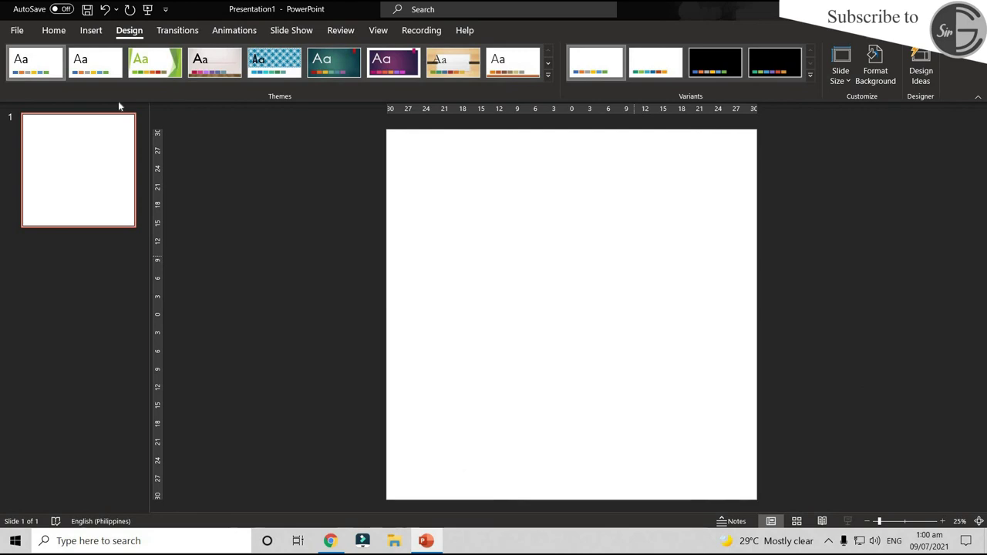
Paste the concrete backdrop, move it to the top-left, and enlarge it to cover the slide
click(54, 30)
click(19, 56)
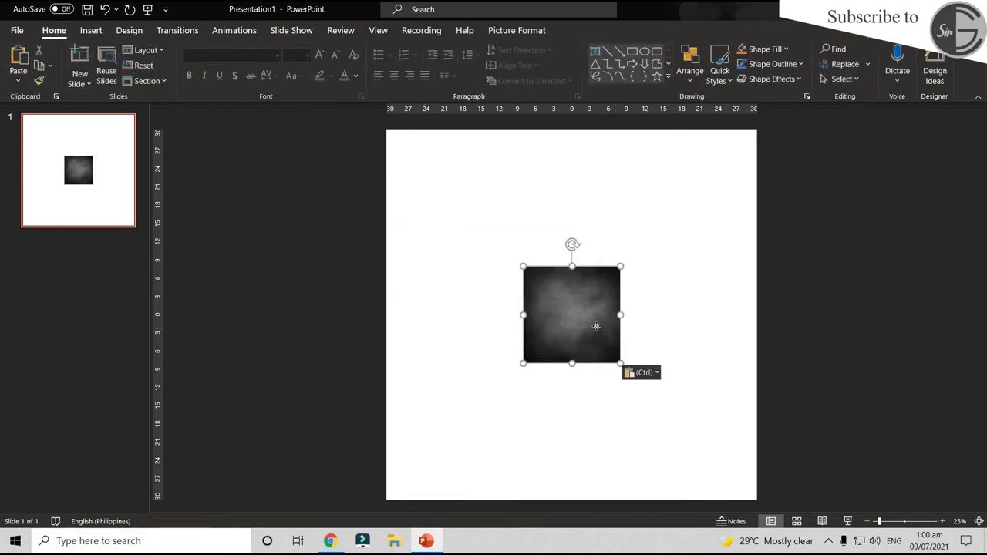
drag(596, 326, 458, 190)
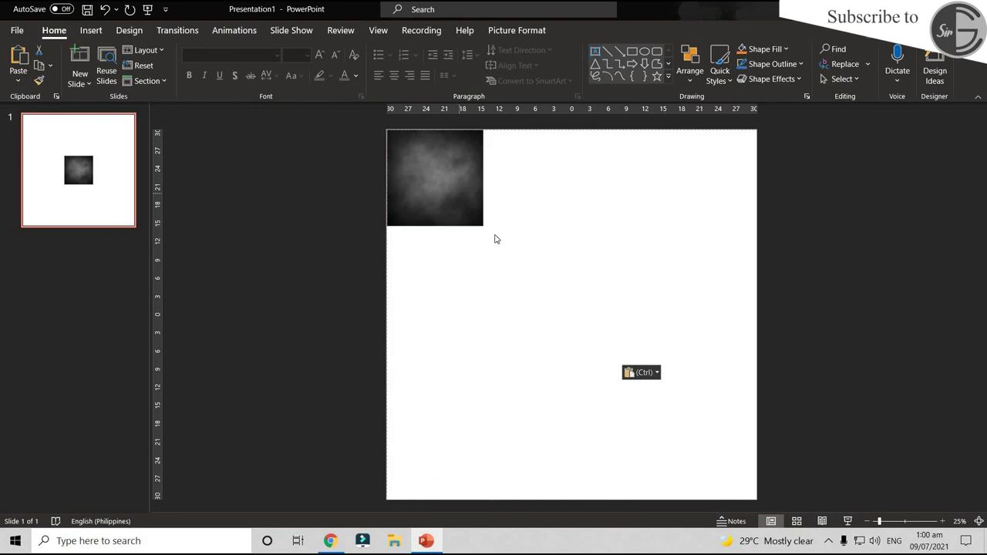
drag(485, 235, 756, 498)
click(793, 395)
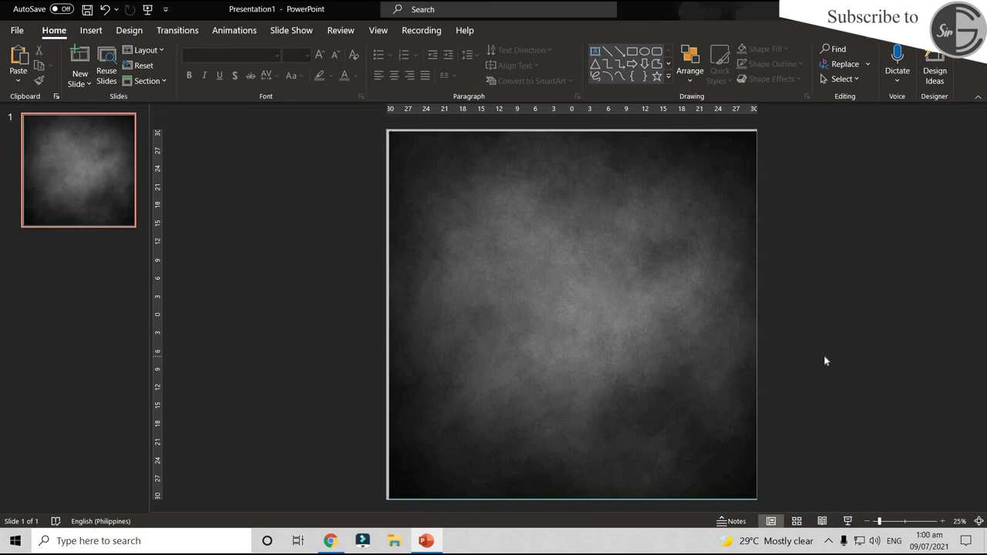
drag(599, 333, 606, 329)
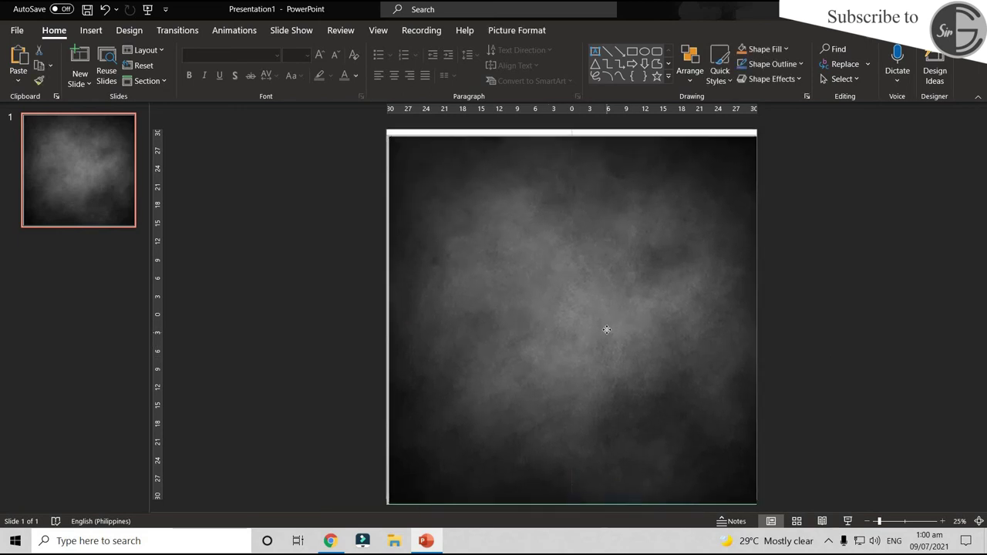
scroll(608, 316, up, 5)
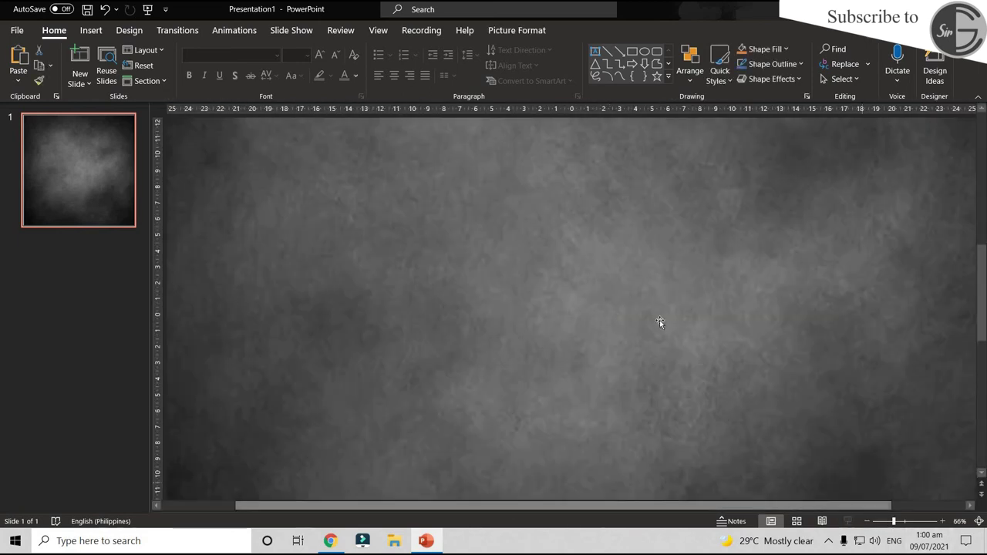
scroll(659, 320, down, 5)
click(780, 272)
Crop the picture slightly on each edge to 59.1 × 54.7 cm and move it top-left
click(576, 270)
click(834, 61)
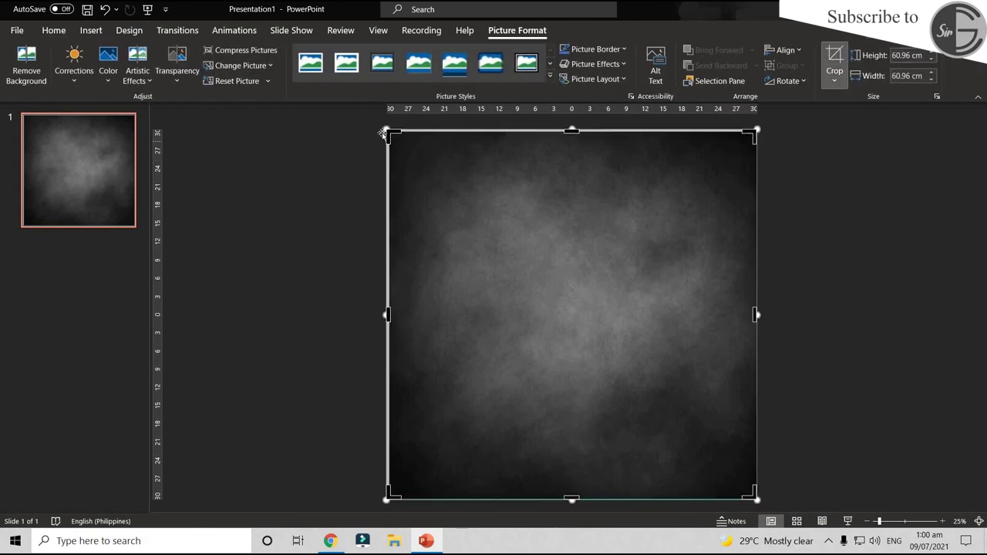
drag(383, 133, 387, 133)
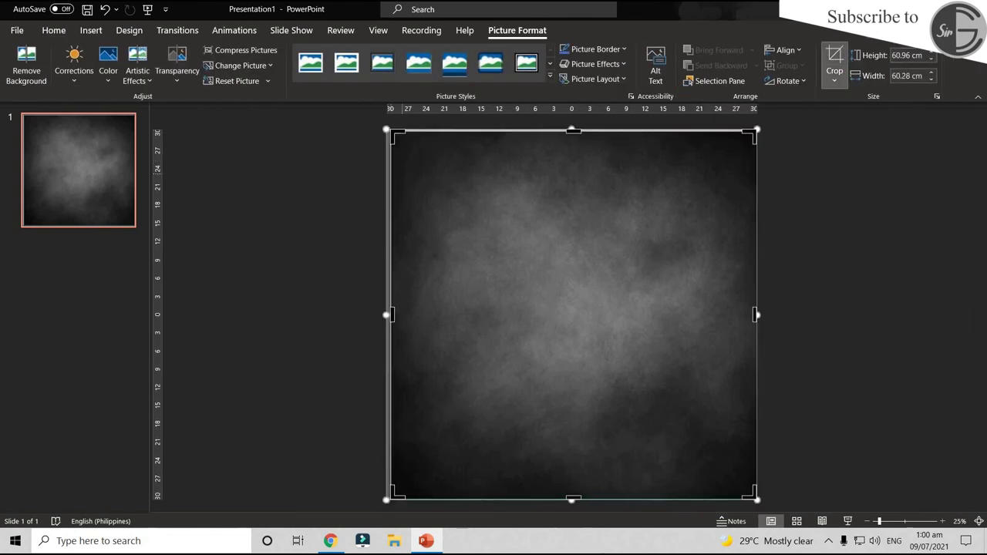
drag(572, 499, 571, 491)
key(Escape)
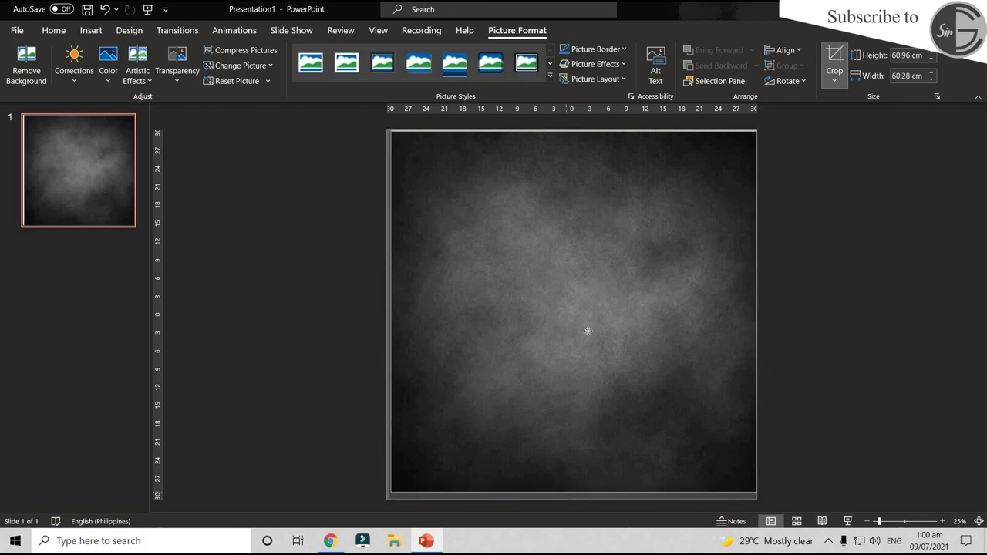
drag(571, 130, 571, 134)
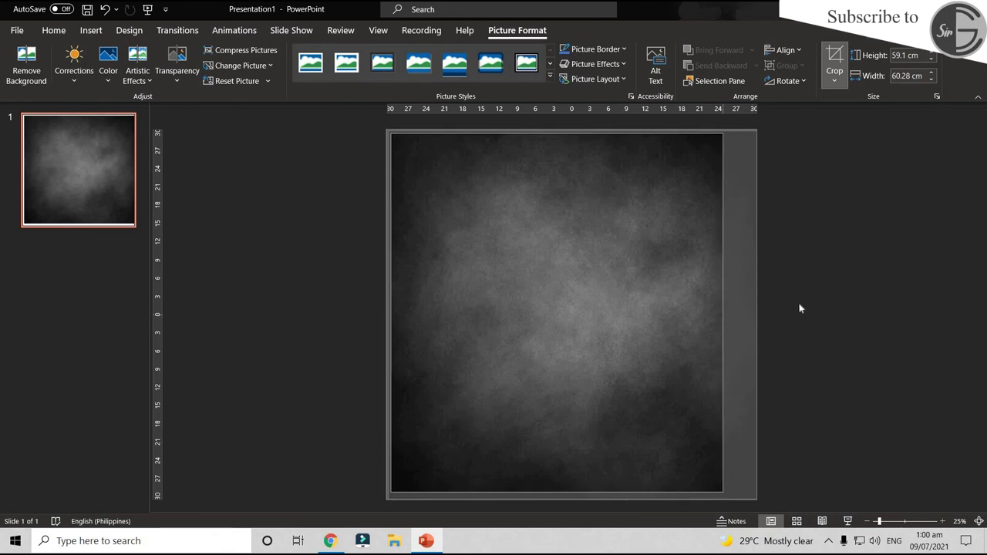
click(825, 307)
click(502, 235)
drag(502, 235, 485, 230)
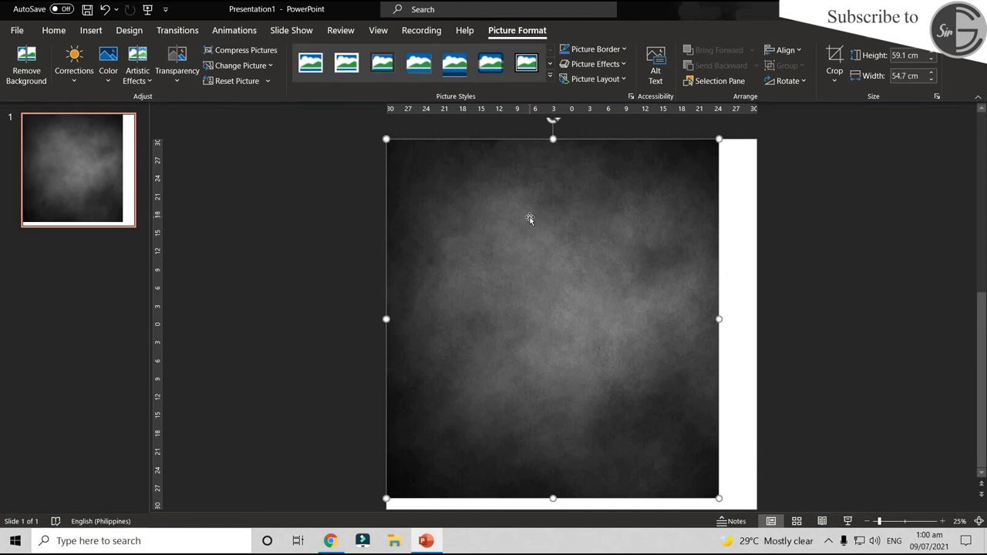
Duplicate the backdrop, flip the copy horizontally, and line it up beside the original
right_click(445, 221)
click(467, 242)
click(54, 30)
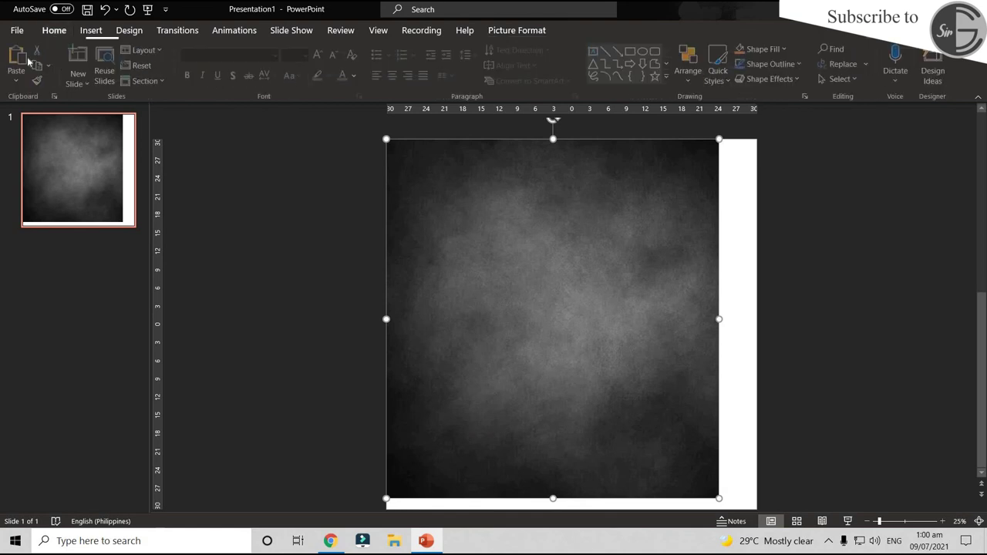
click(23, 60)
drag(501, 245, 708, 236)
click(517, 35)
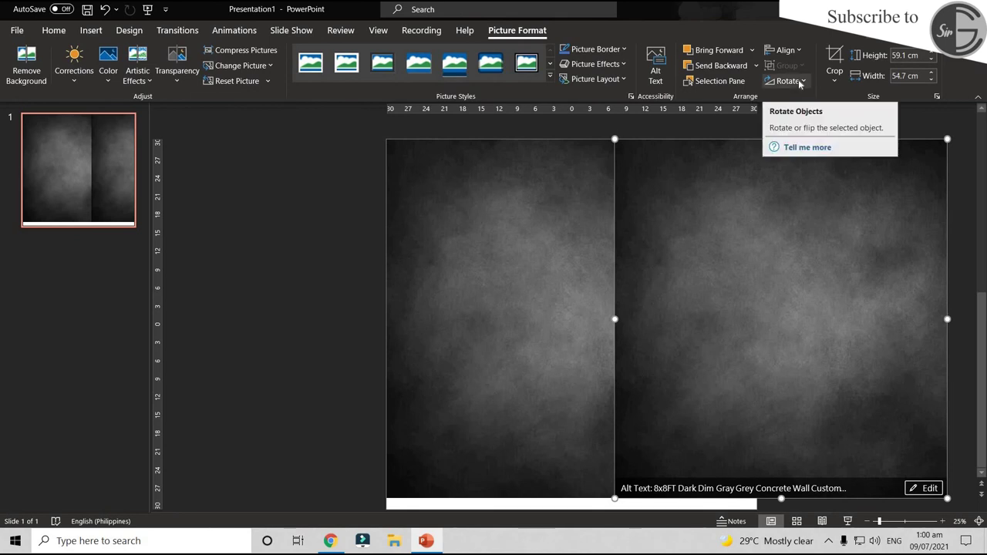
click(800, 83)
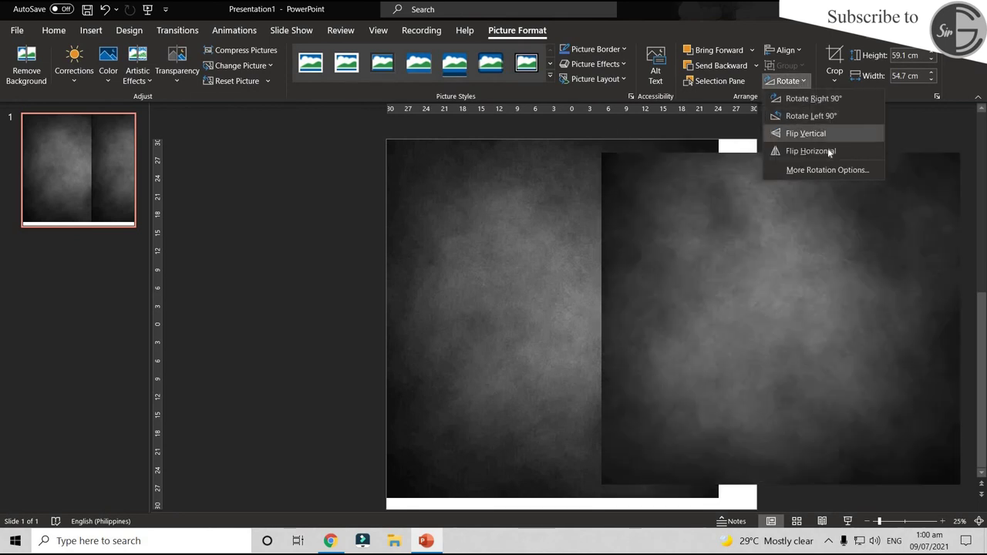
click(820, 152)
drag(736, 267, 830, 259)
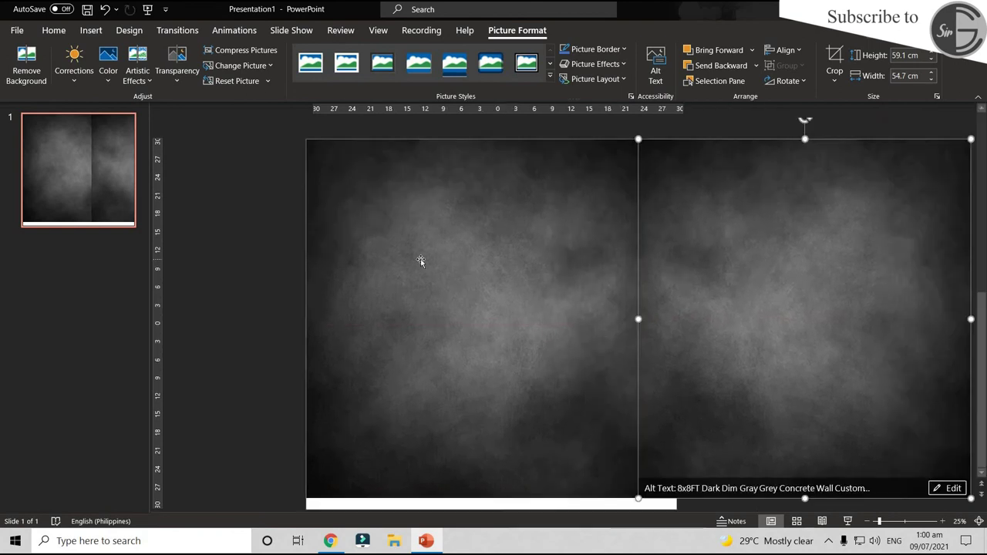
Group the two pictures and resize the group to the slide's width and height
click(275, 267)
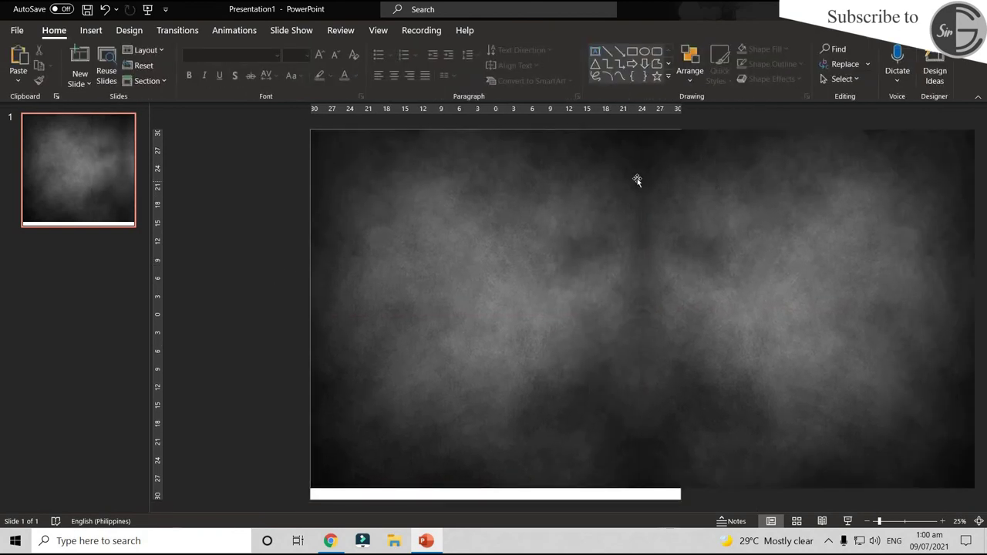
click(560, 242)
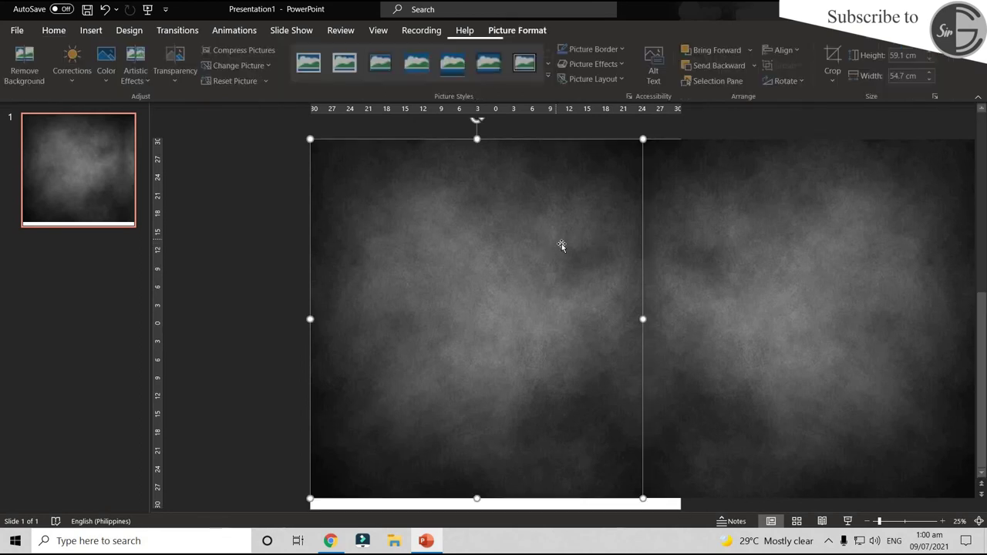
shift+click(732, 221)
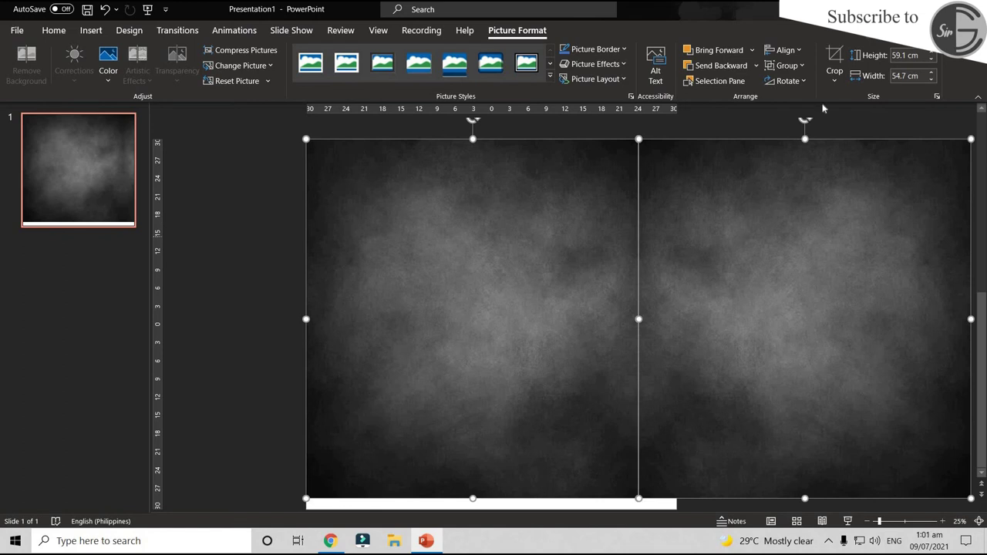
click(784, 65)
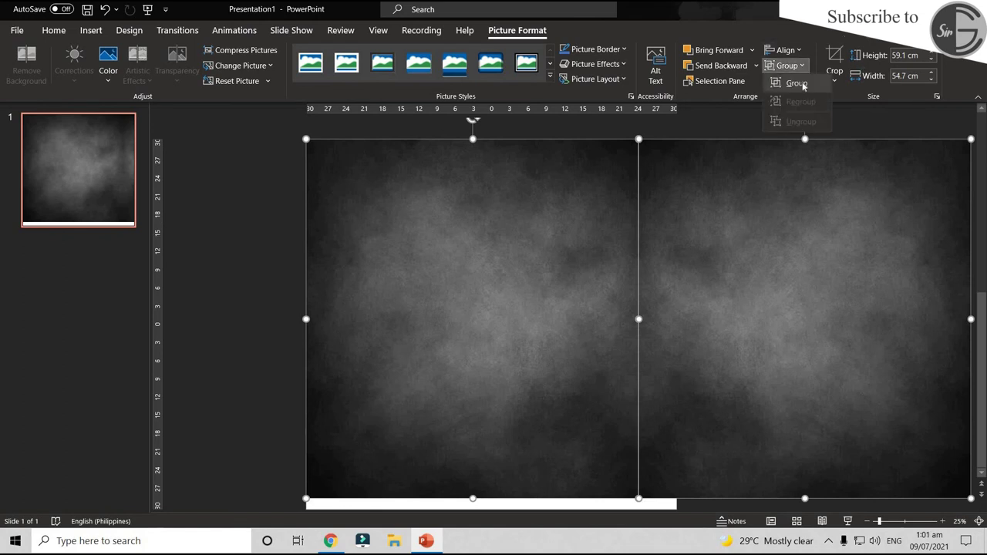
click(802, 85)
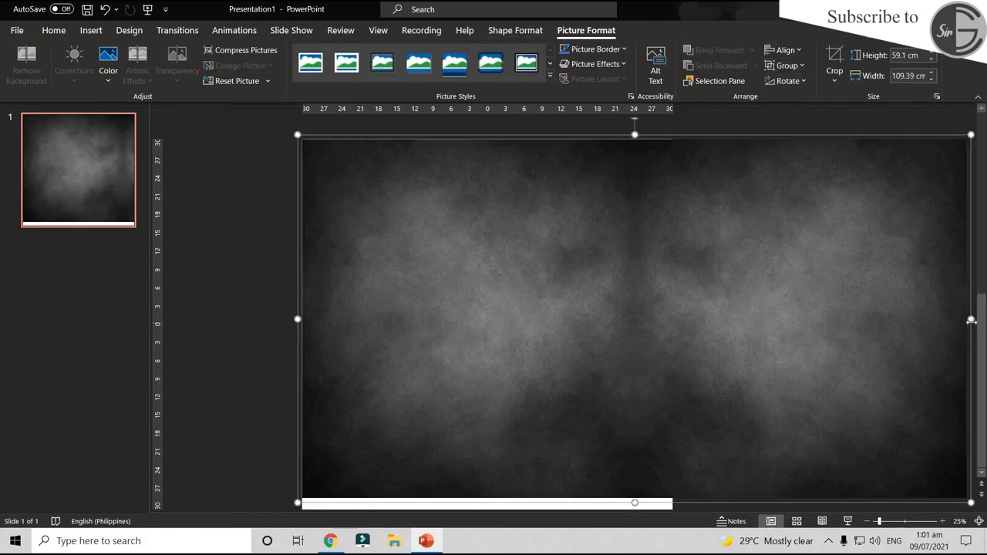
drag(740, 363, 680, 362)
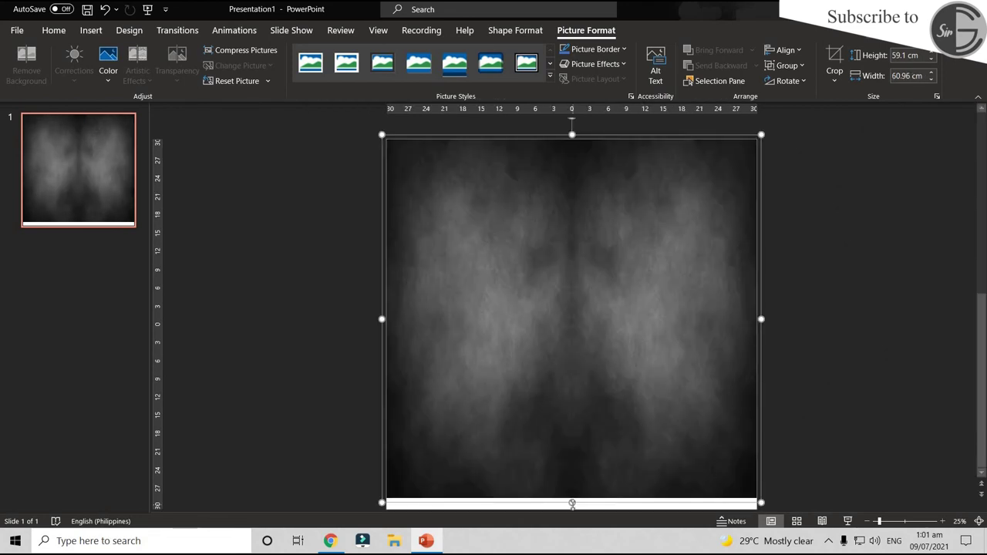
drag(572, 503, 572, 514)
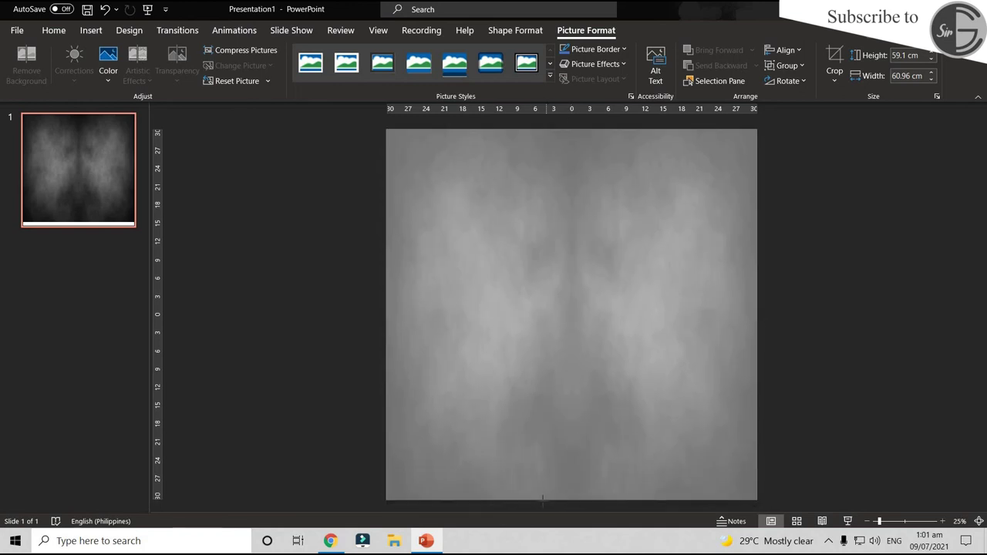
click(899, 232)
scroll(586, 299, up, 1)
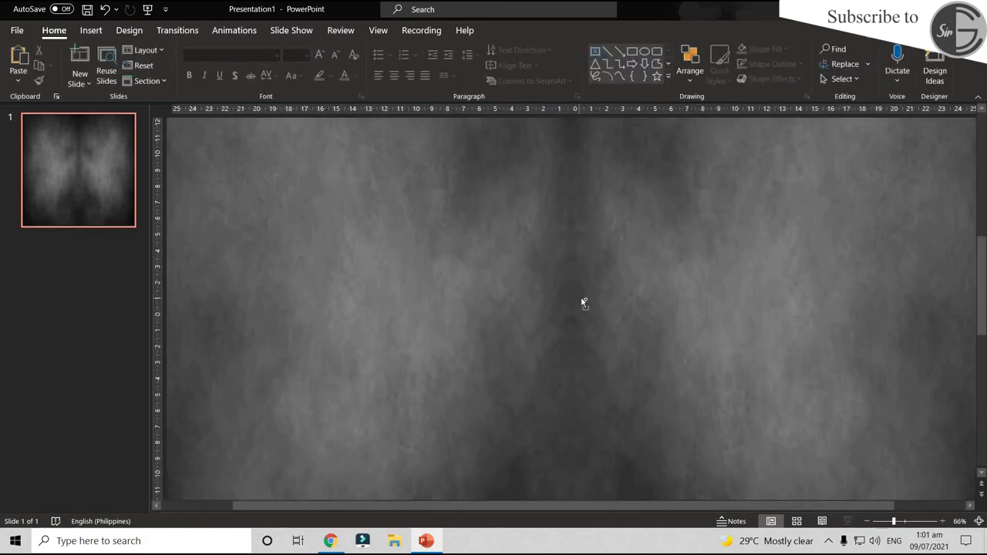
scroll(586, 299, down, 1)
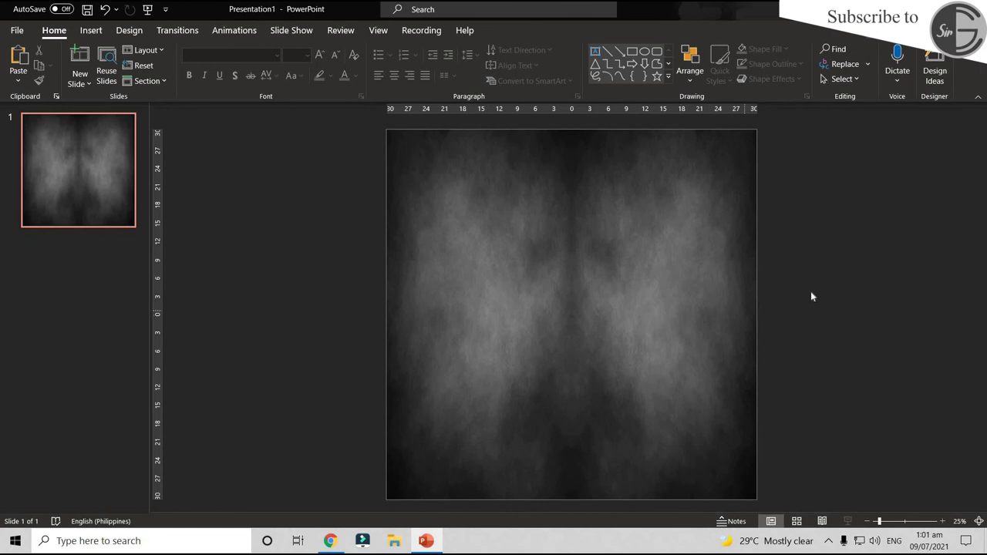
click(618, 328)
Squash the backdrop into the slide's top half and paste a duplicate of it
drag(572, 501, 557, 327)
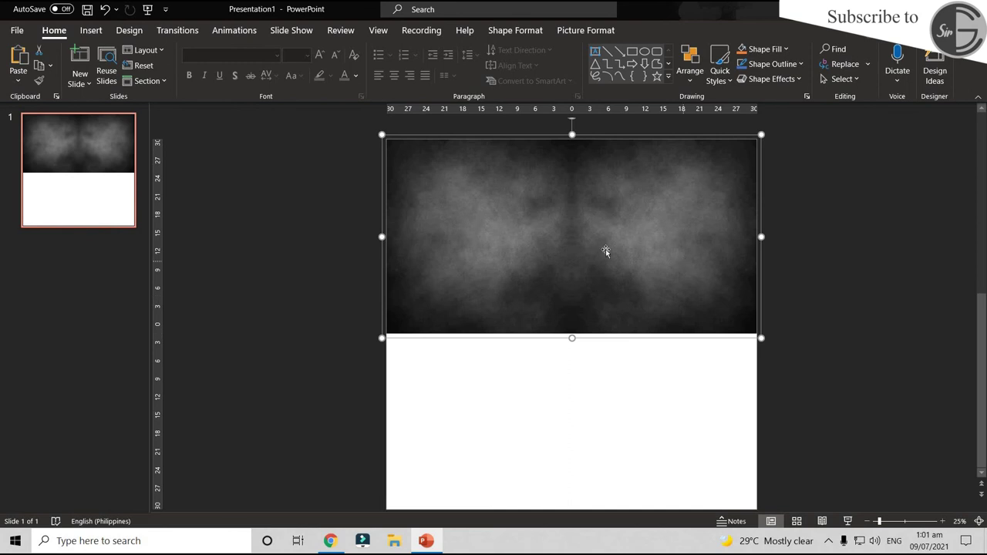
click(807, 220)
click(645, 215)
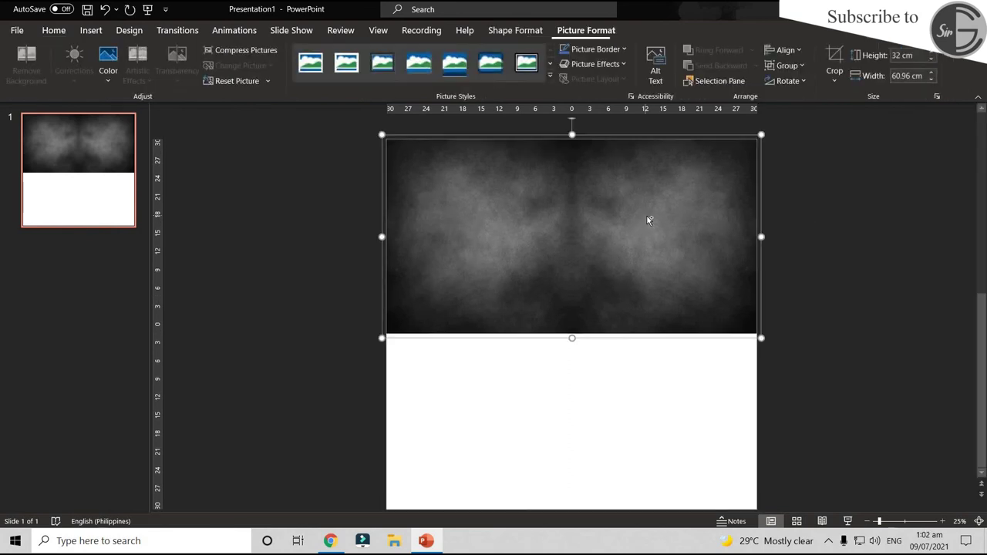
click(45, 33)
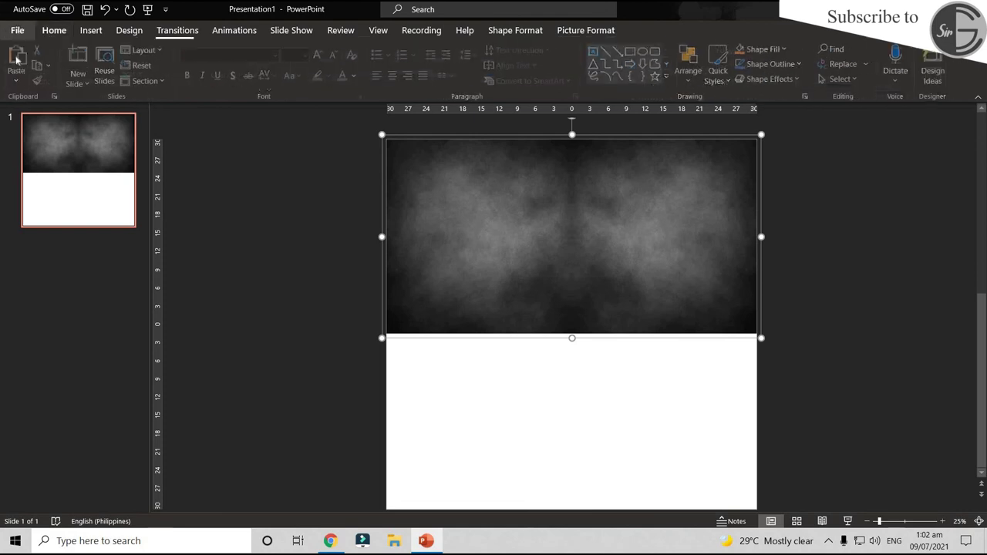
click(17, 62)
drag(558, 213, 626, 280)
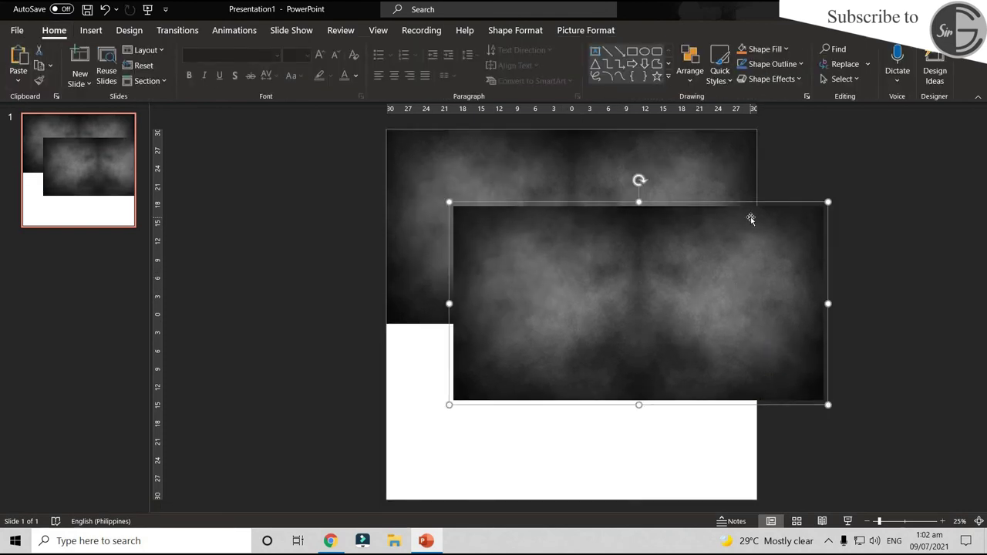
Flip the duplicate vertically and place it in the lower half against the top picture
click(594, 34)
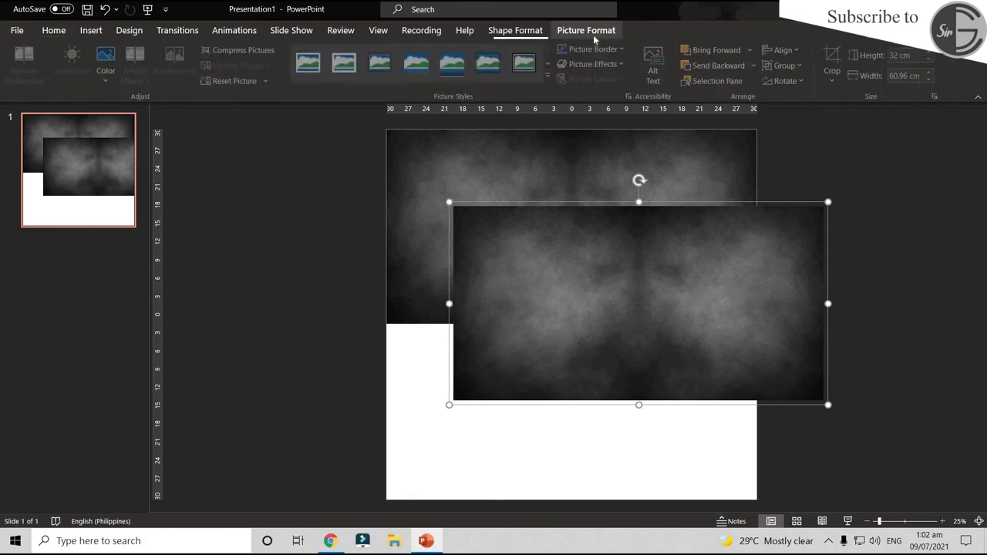
click(795, 84)
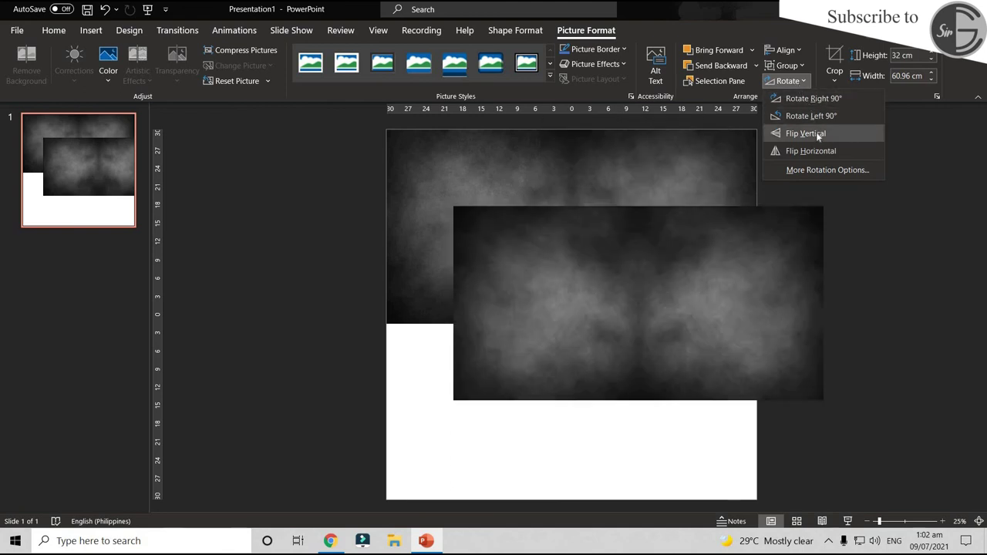
click(815, 135)
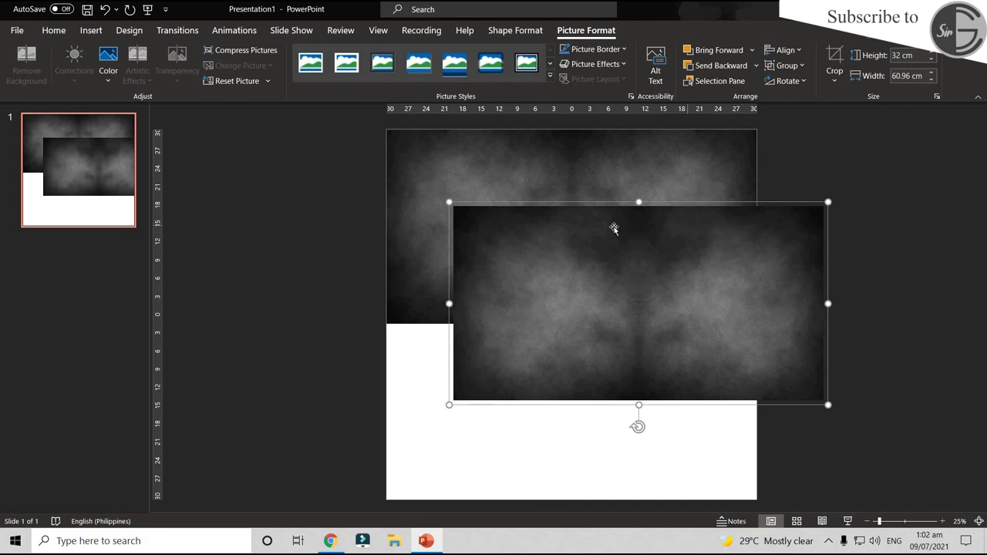
mouse_move(582, 240)
mouse_down()
mouse_move(575, 357)
mouse_move(522, 353)
mouse_up()
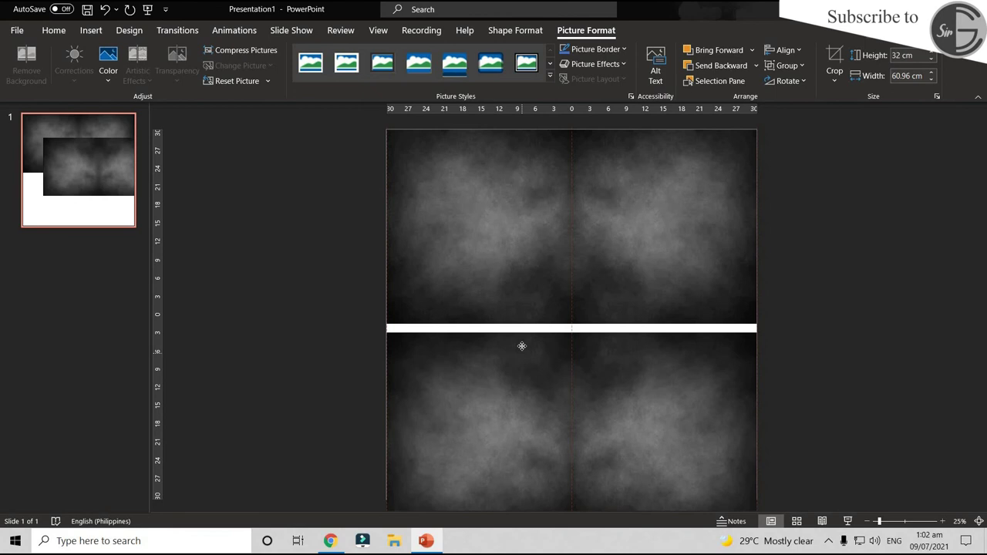
drag(521, 353, 522, 335)
click(836, 261)
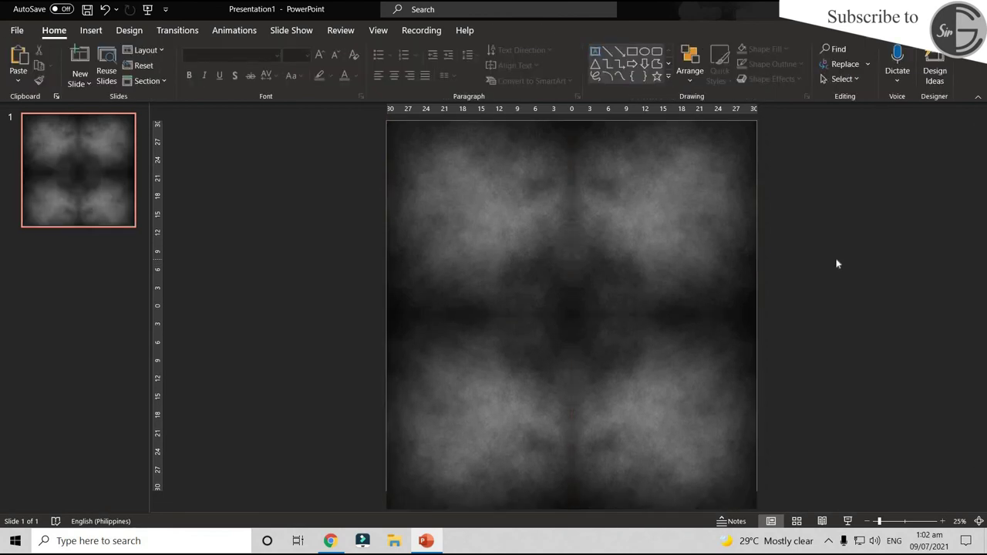
Select the upper and lower backdrop pictures and group them
click(628, 347)
shift+click(629, 239)
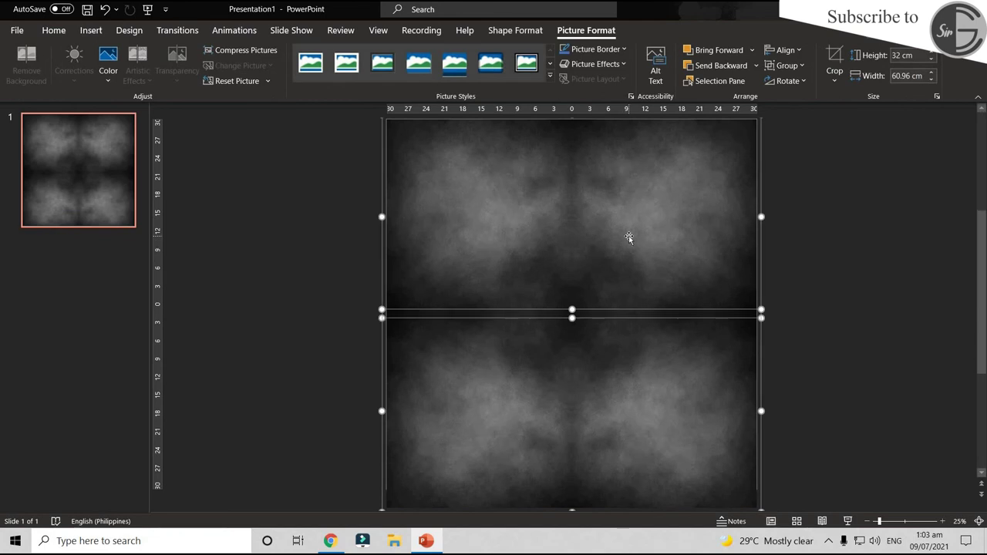
click(800, 249)
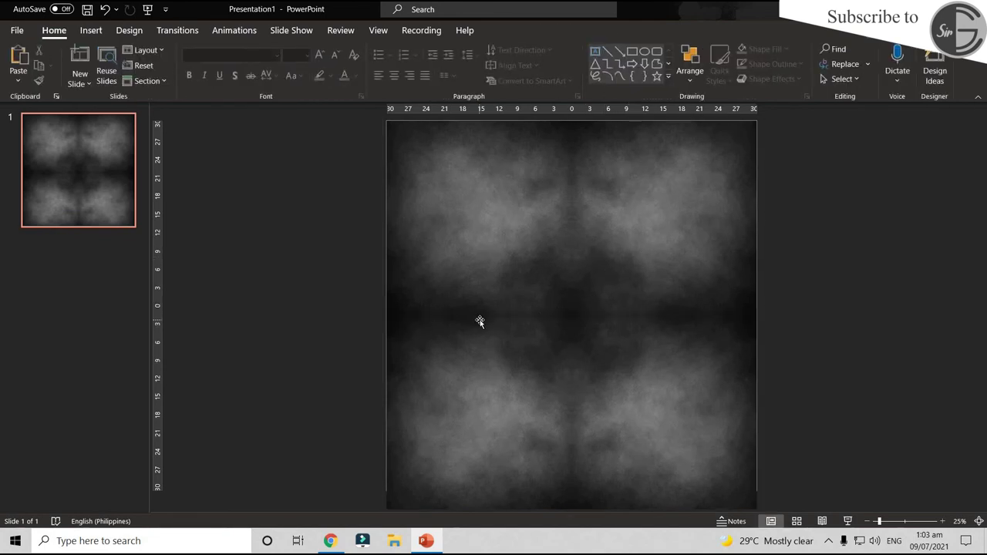
click(620, 239)
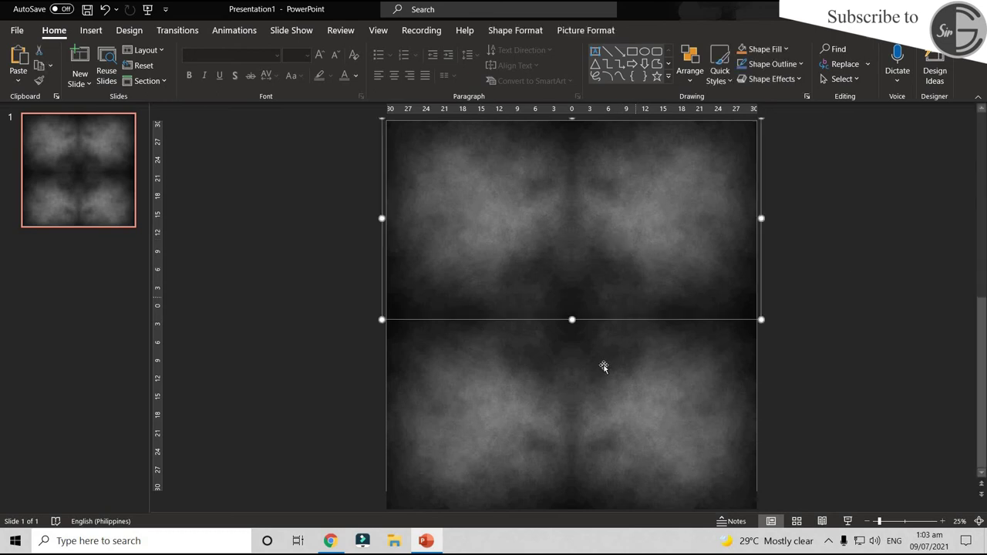
shift+click(604, 367)
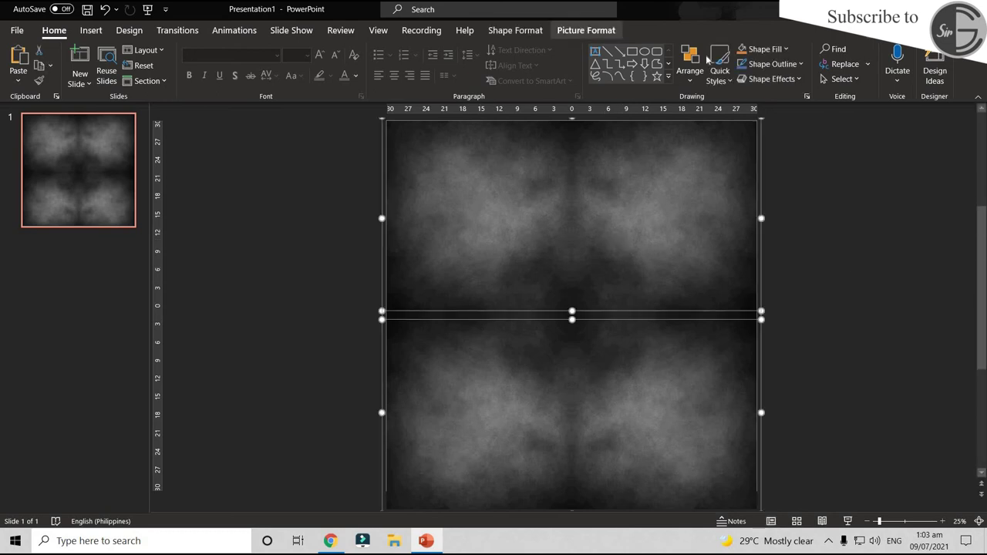
click(586, 30)
click(801, 66)
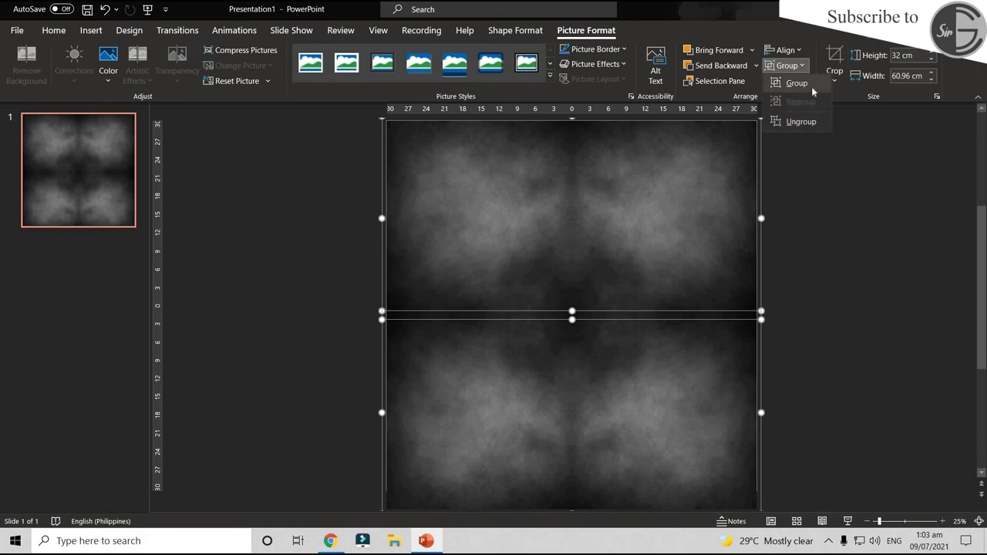
click(788, 99)
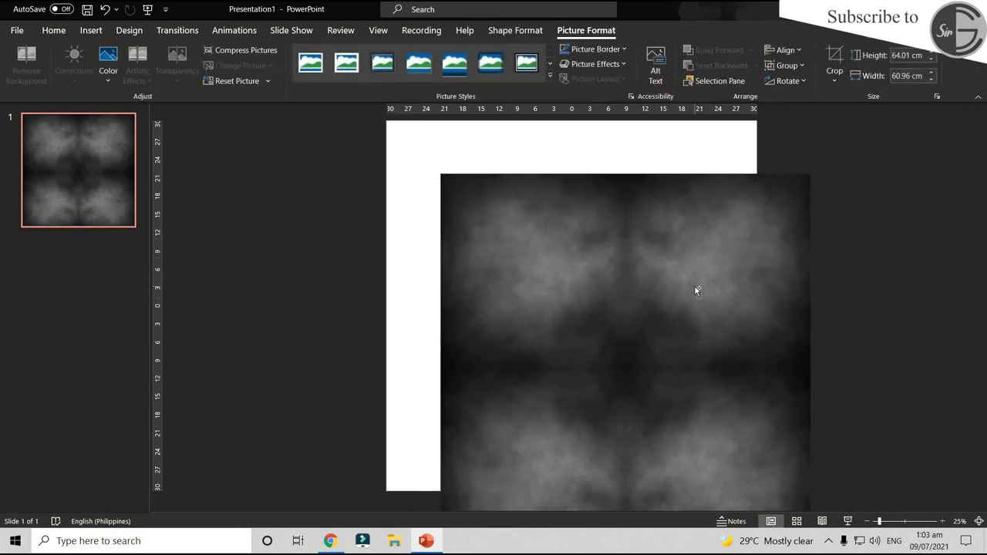
Align the group with the slide and resize it to a 60.96 cm square
scroll(693, 285, down, 3)
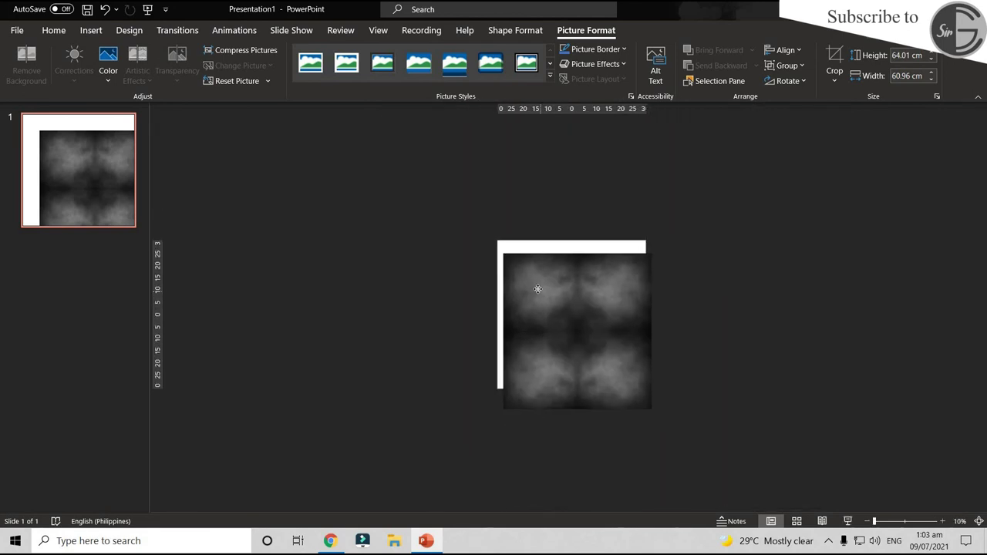
drag(545, 294, 525, 273)
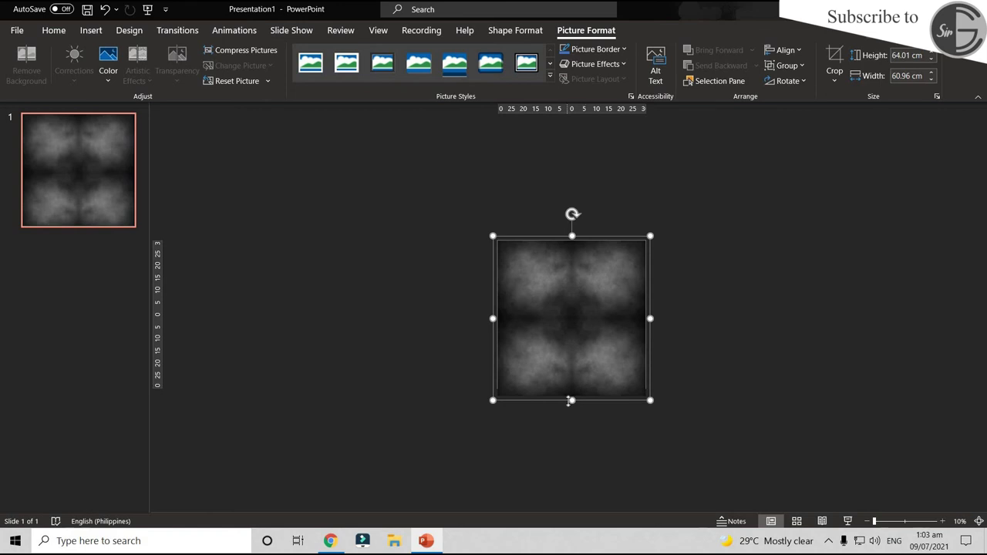
drag(572, 401, 572, 392)
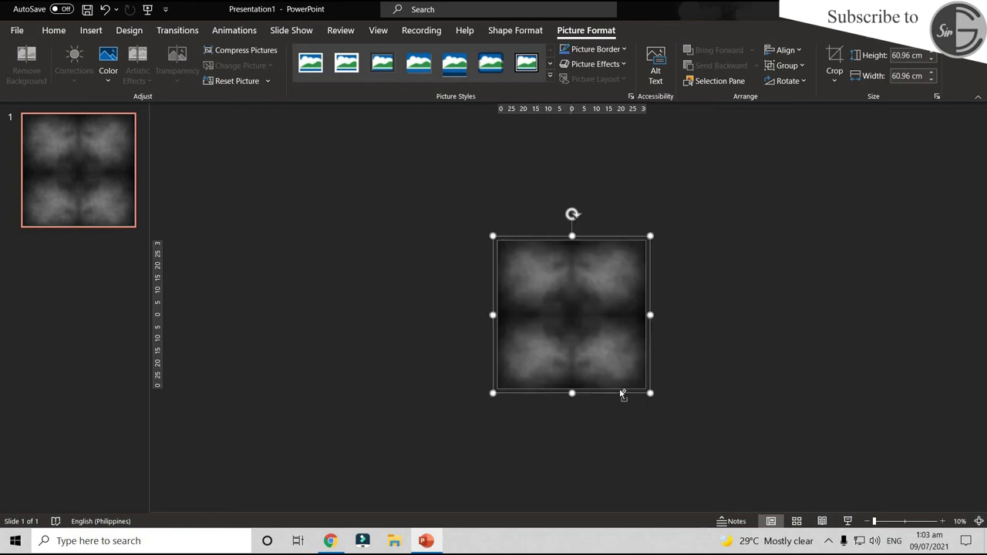
scroll(757, 320, up, 2)
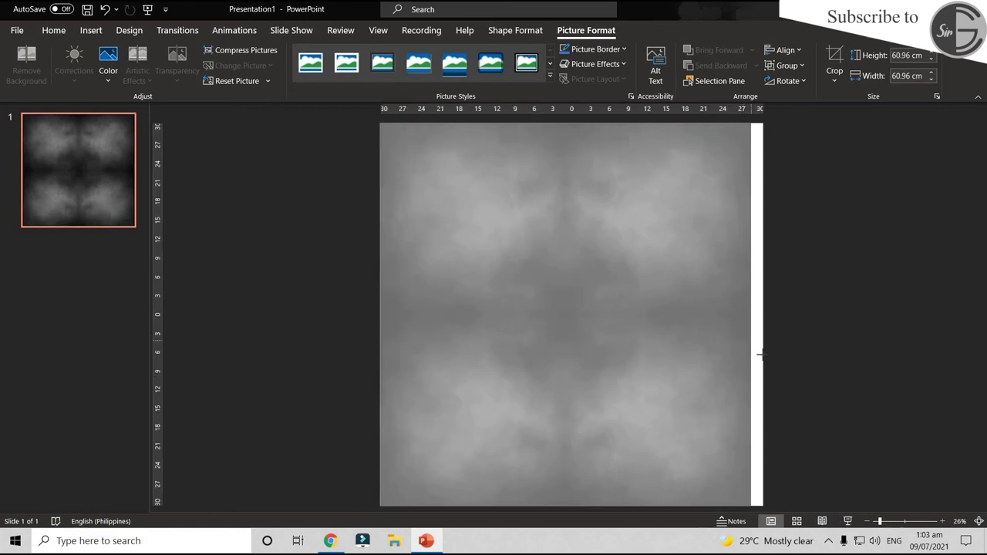
click(818, 324)
scroll(710, 349, down, 2)
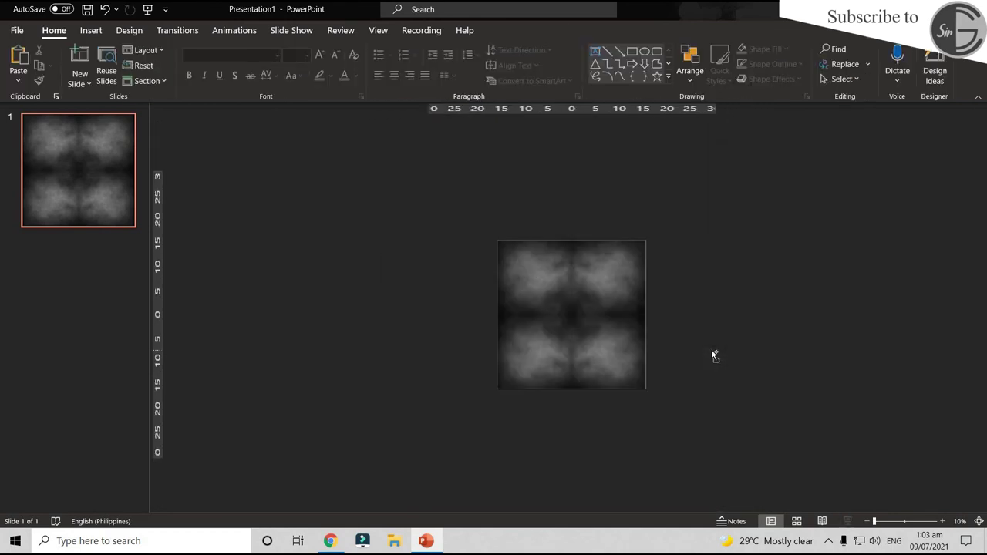
scroll(714, 355, up, 2)
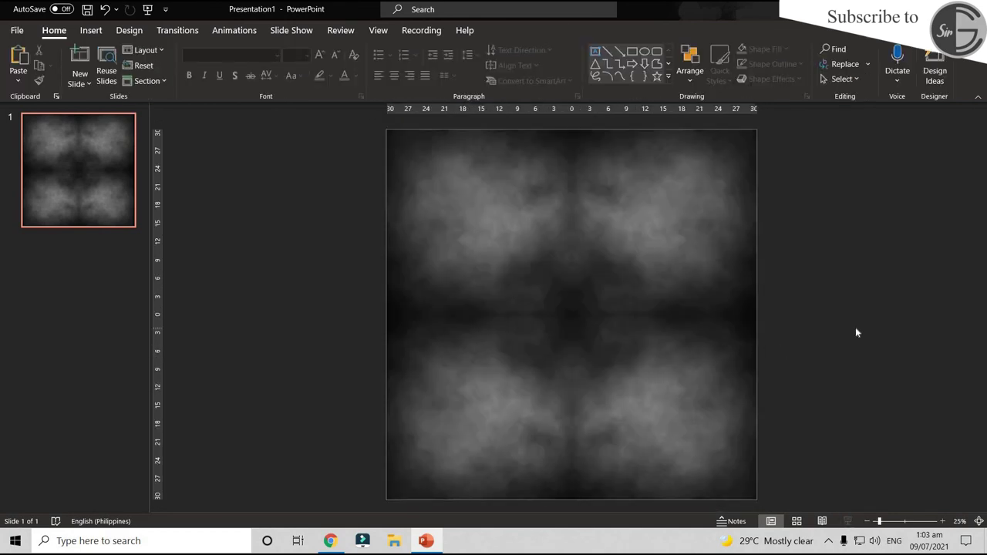
scroll(855, 332, down, 2)
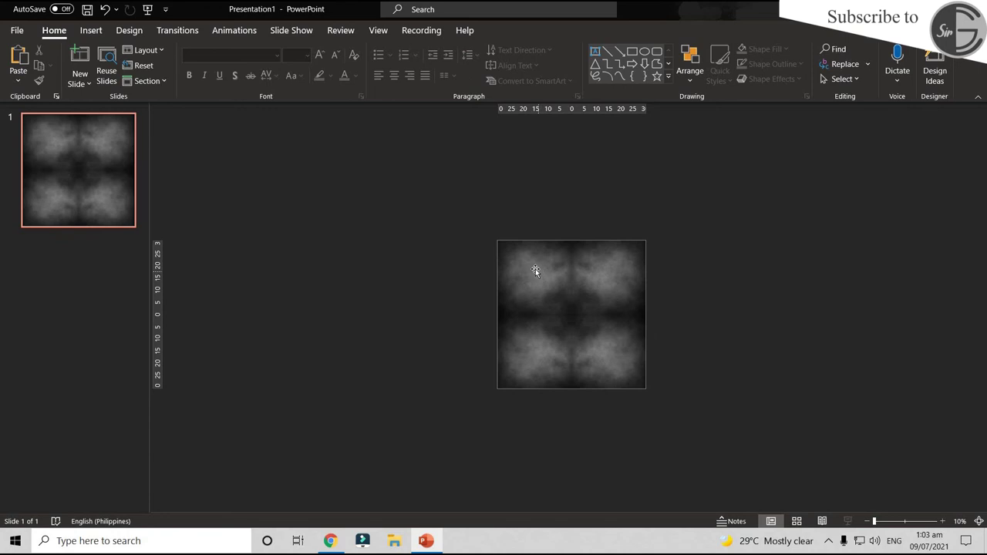
Move the group off the slide and paste a copy of it as one flat picture
drag(524, 264, 741, 262)
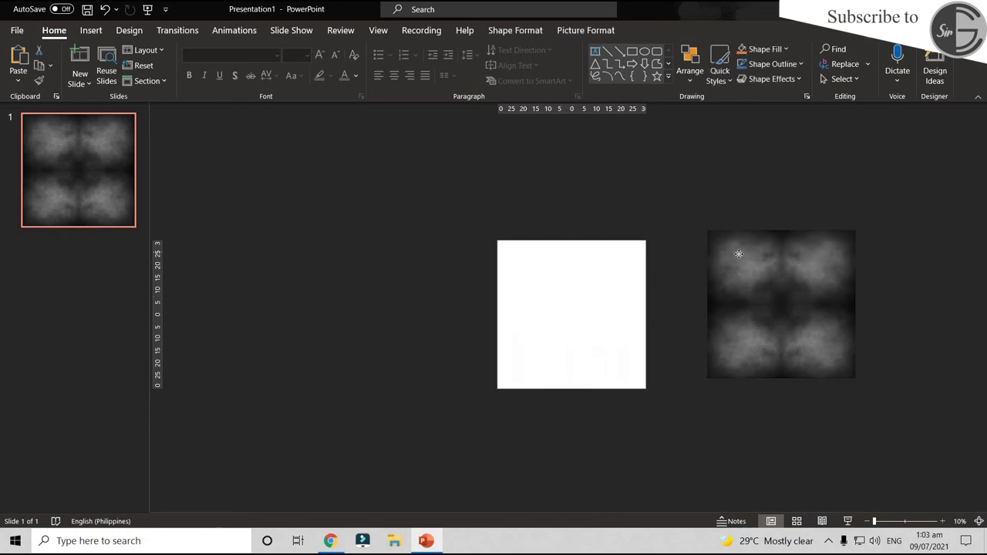
right_click(742, 262)
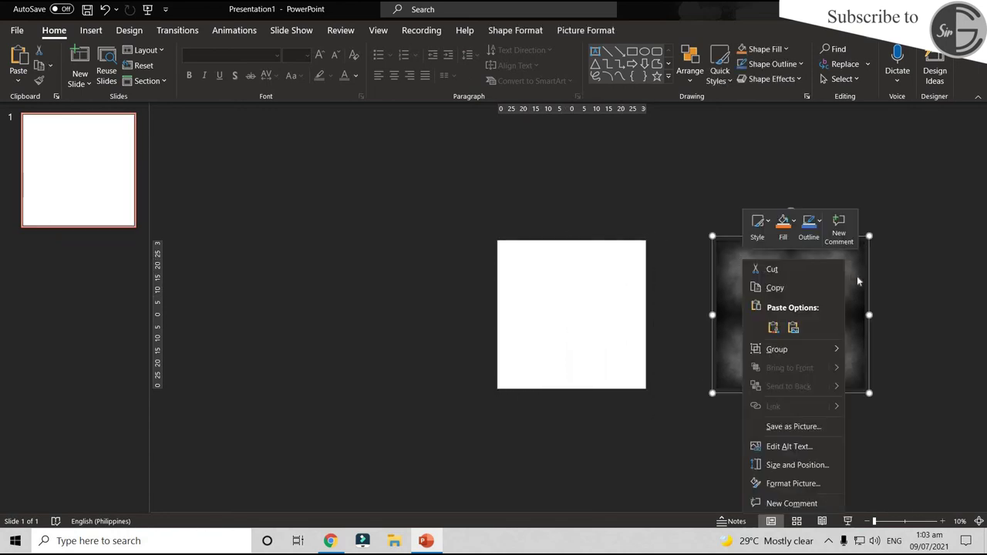
click(787, 290)
click(632, 186)
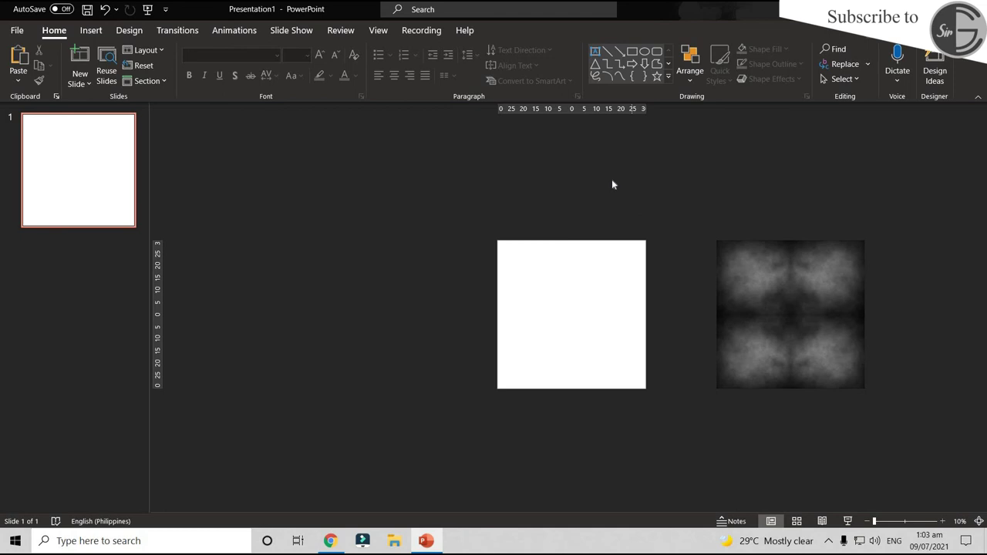
click(18, 84)
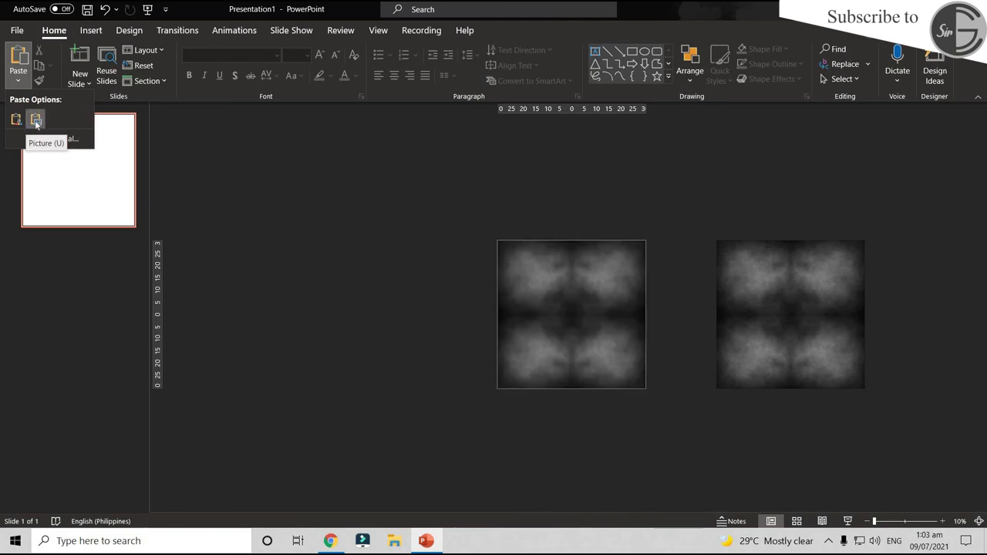
click(37, 123)
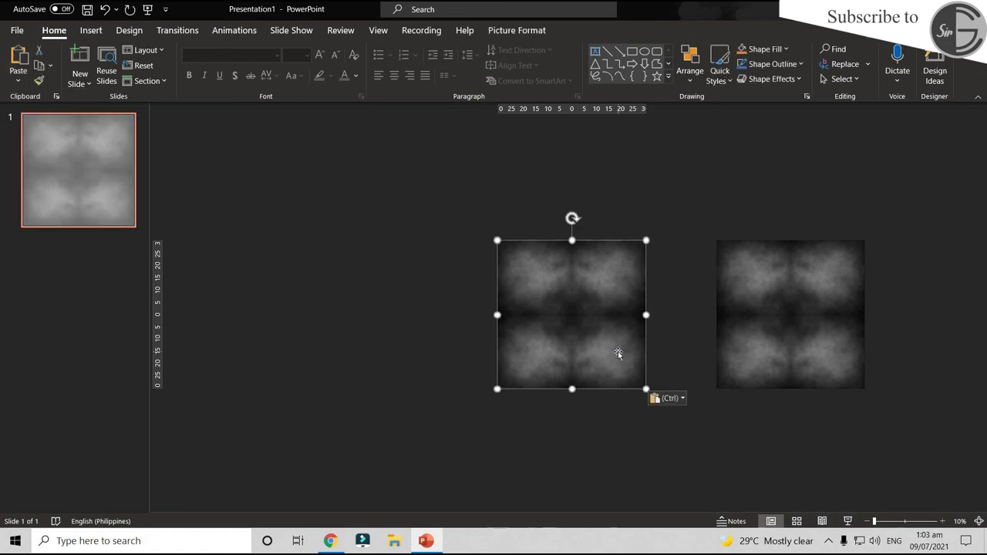
drag(618, 353, 602, 364)
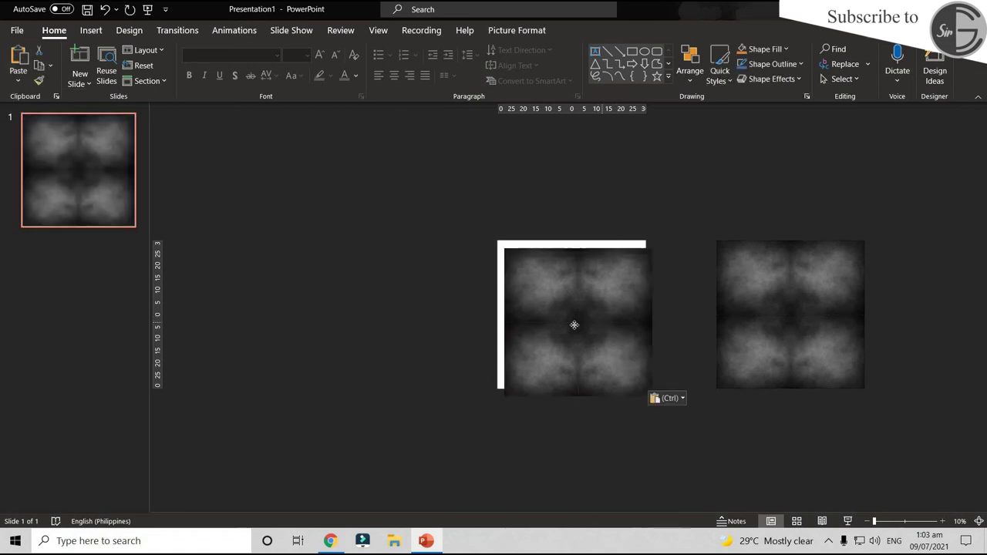
Set the flat picture exactly over the slide and delete the original grouped pieces
click(773, 295)
click(772, 292)
drag(771, 292, 728, 237)
drag(814, 243, 830, 180)
drag(840, 351, 890, 362)
drag(771, 350, 752, 361)
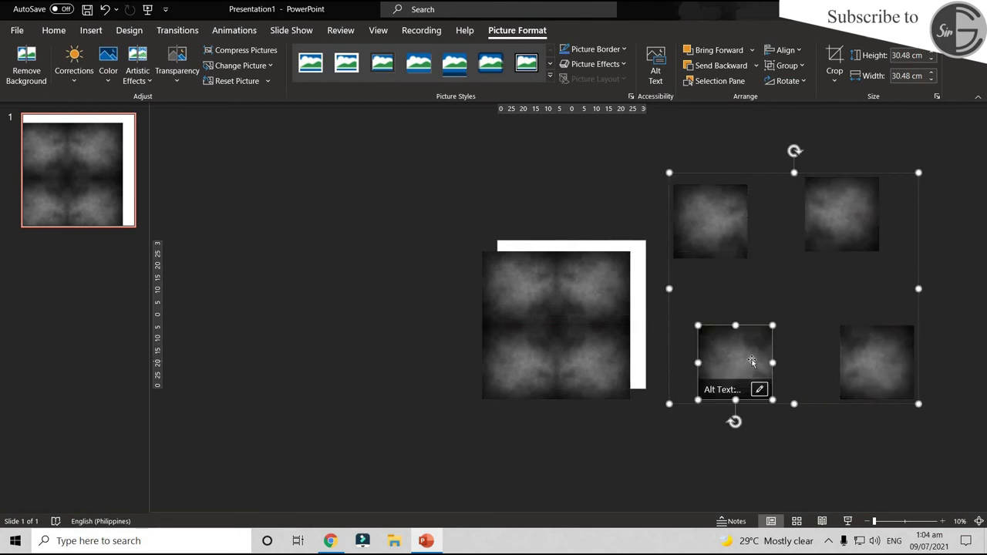
mouse_move(540, 301)
mouse_down()
mouse_move(537, 283)
mouse_move(552, 280)
mouse_up()
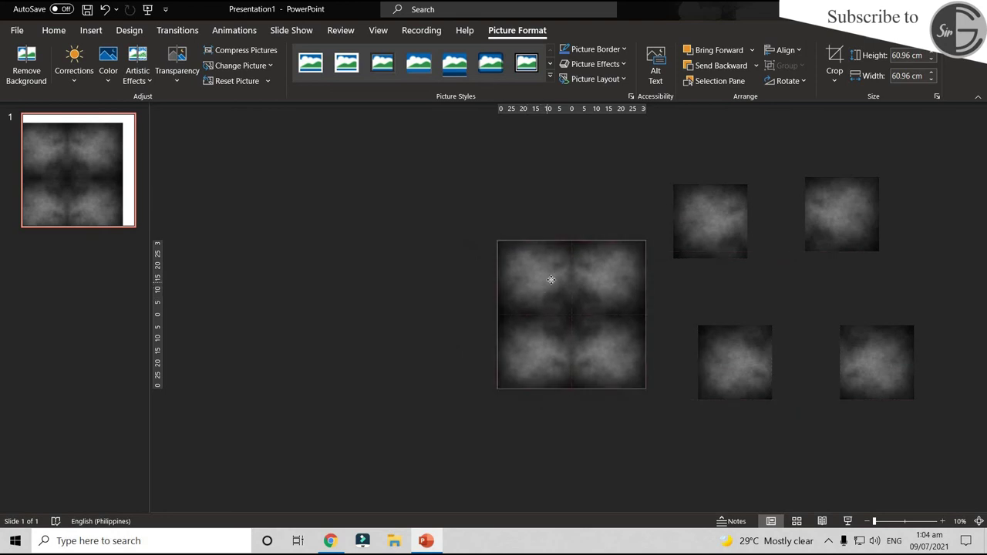
drag(552, 280, 548, 280)
click(685, 228)
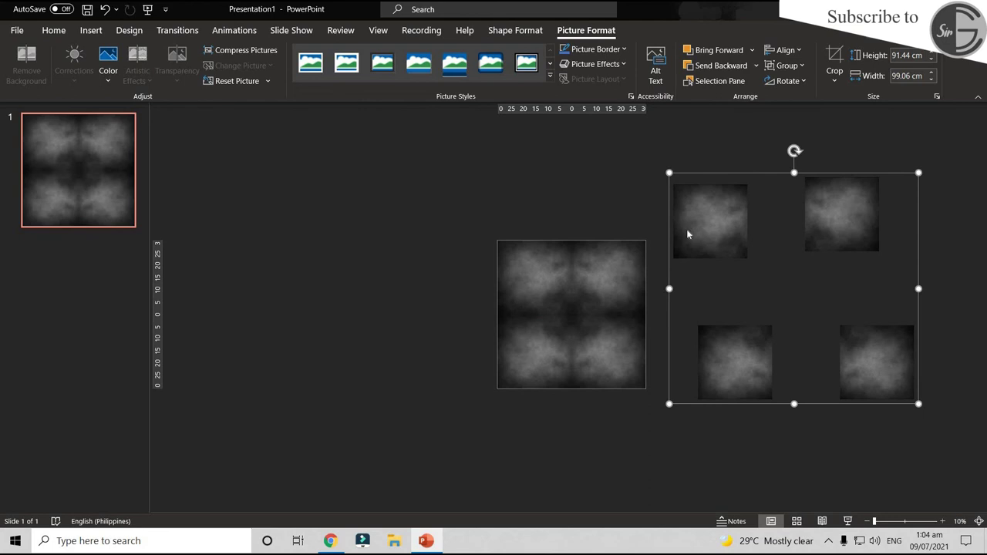
key(Delete)
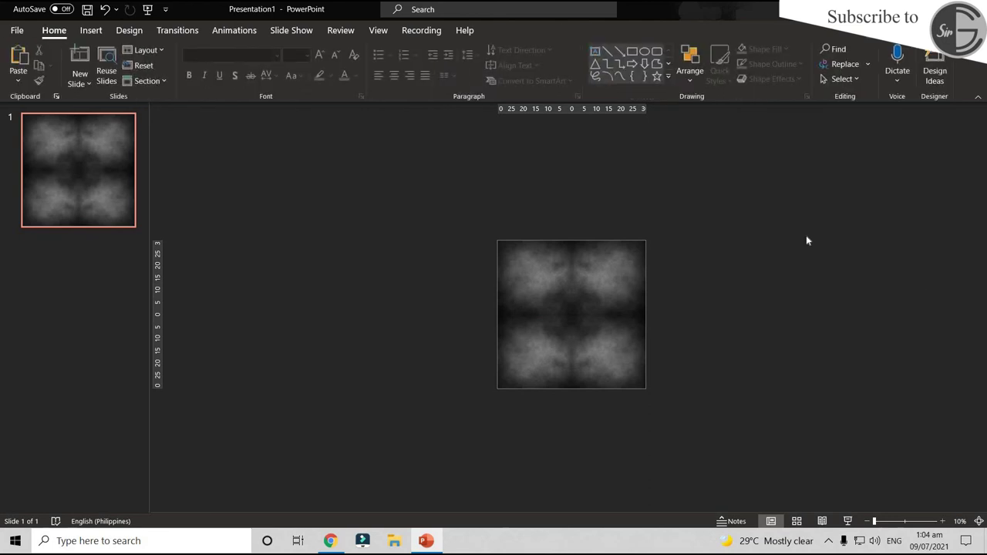
Draw a large oval over the middle of the slide
scroll(717, 430, up, 2)
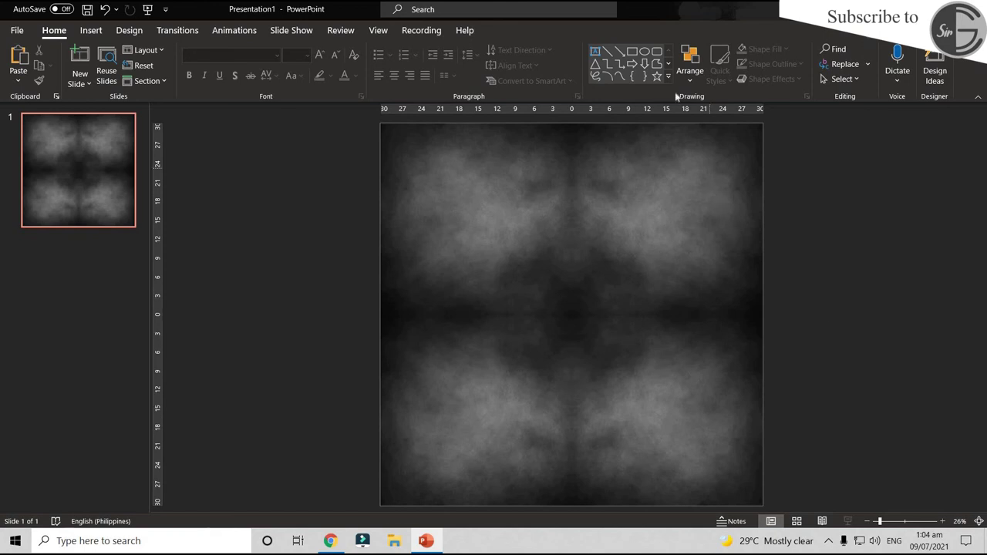
click(645, 51)
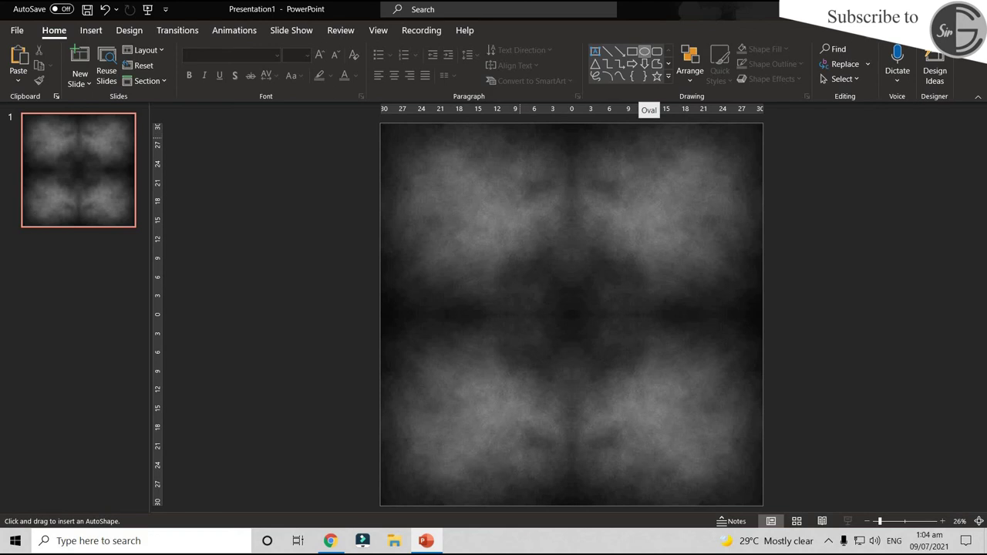
drag(518, 152, 713, 474)
drag(635, 303, 582, 295)
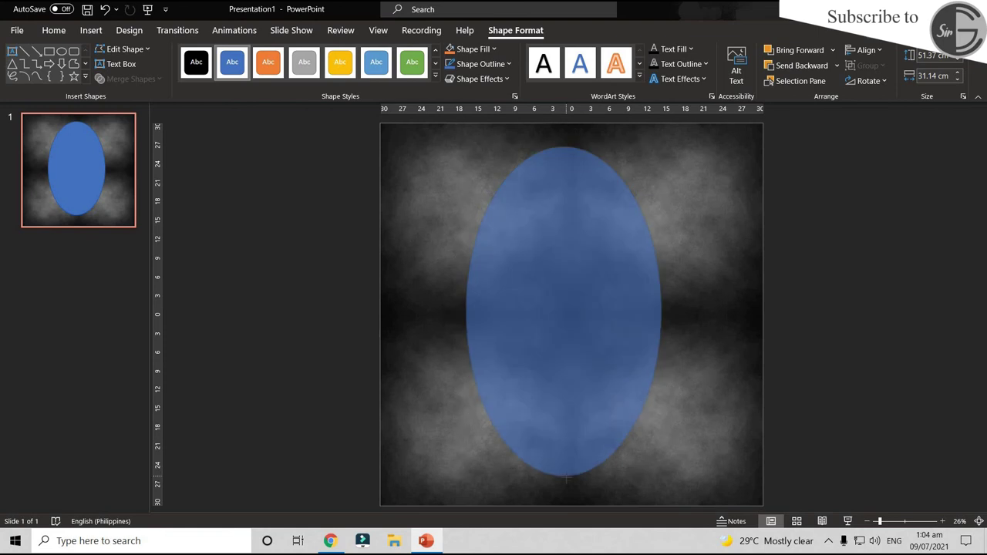
drag(567, 481, 568, 480)
drag(568, 425, 569, 426)
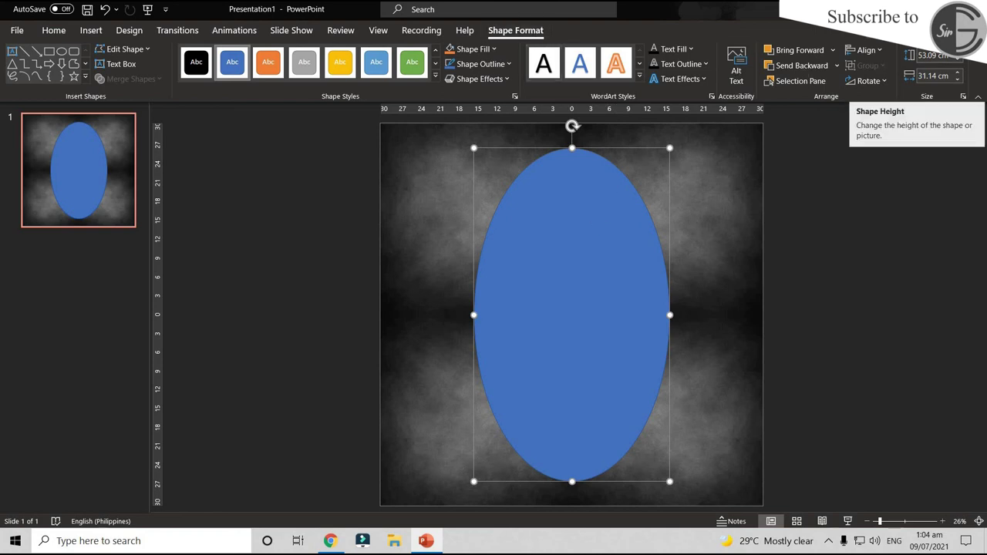
Make the oval a 53.09 cm circle and snap it to the slide's centre
click(943, 59)
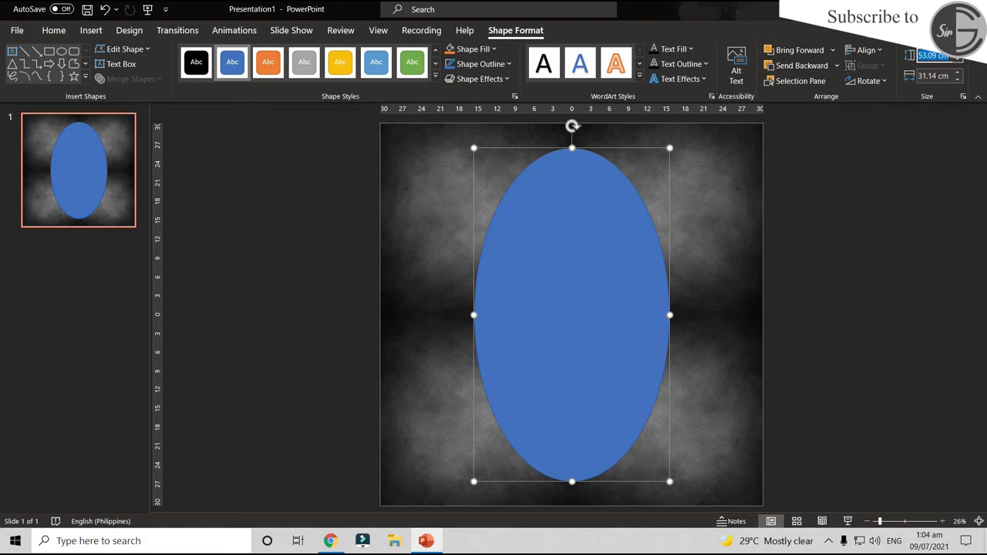
key(Tab)
key(ctrl+v)
click(830, 236)
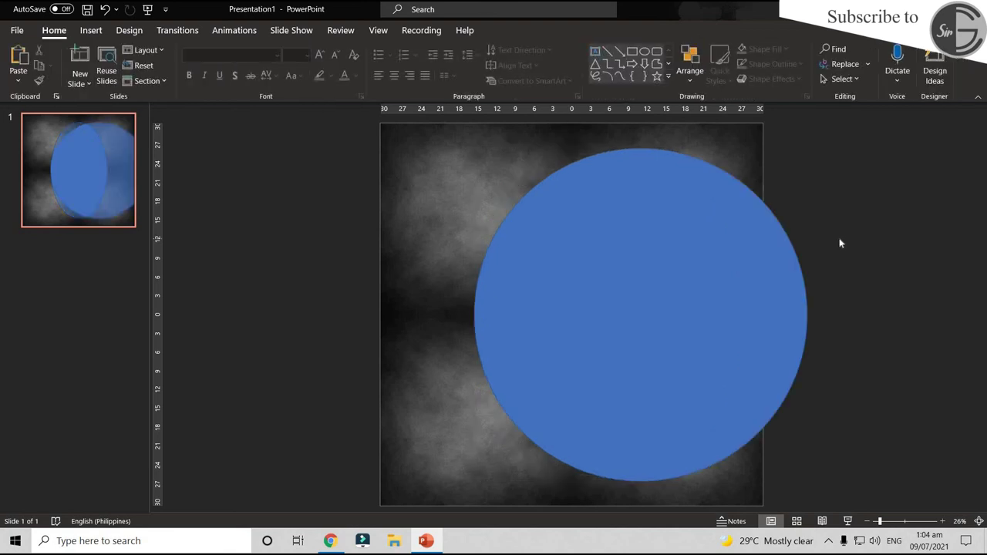
drag(748, 299, 689, 302)
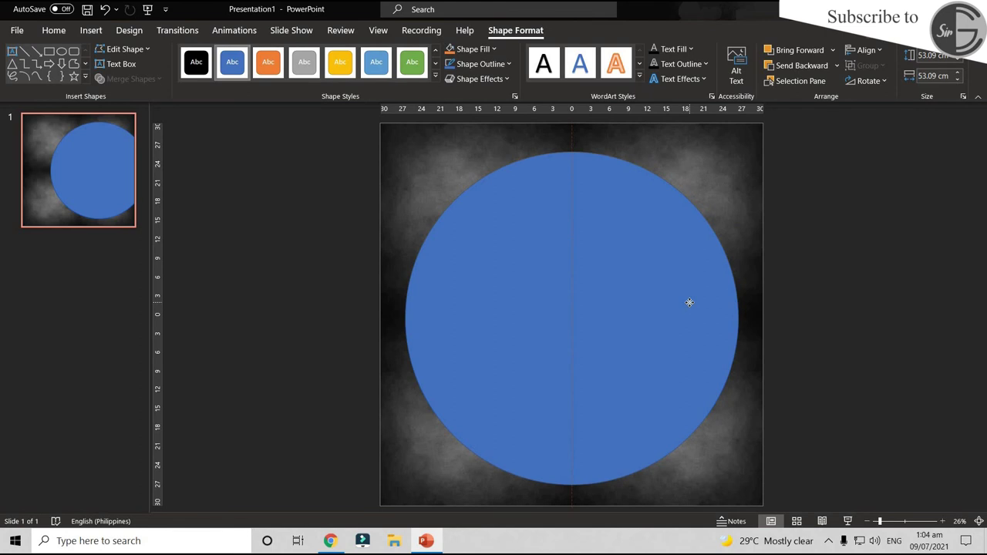
drag(689, 302, 689, 301)
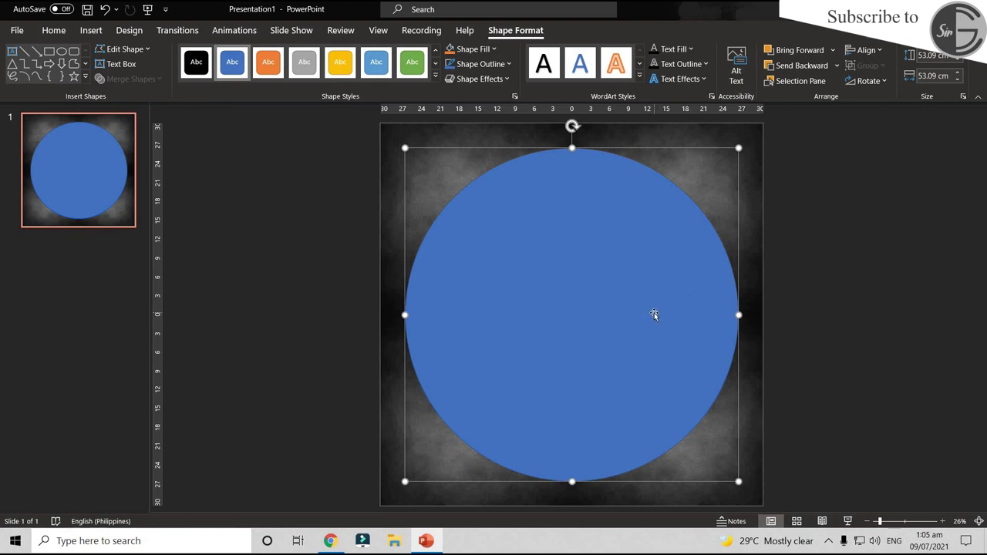
click(830, 268)
click(677, 264)
Undo the stray copy and duplicate the blue circle to its left
ctrl+drag(616, 200, 508, 212)
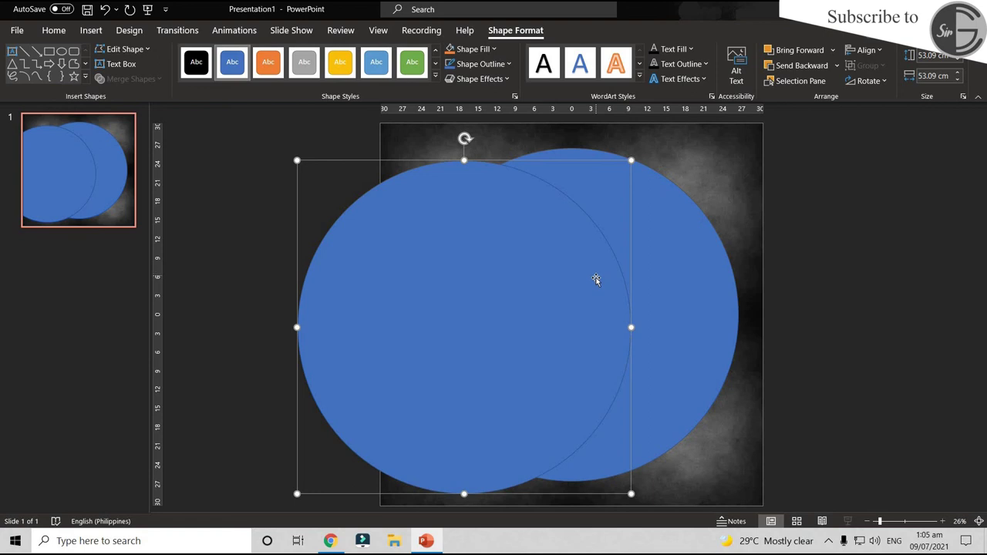
key(ctrl+z)
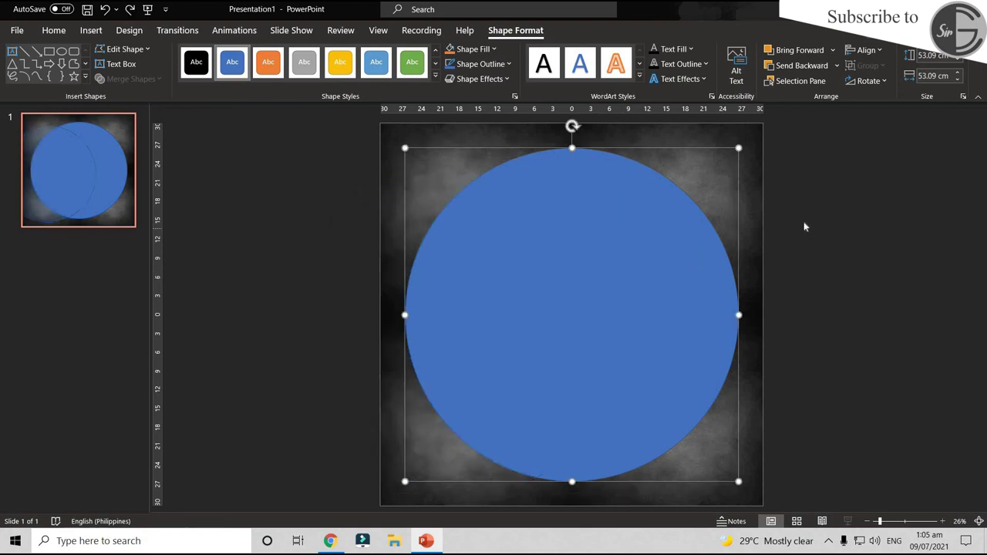
click(851, 228)
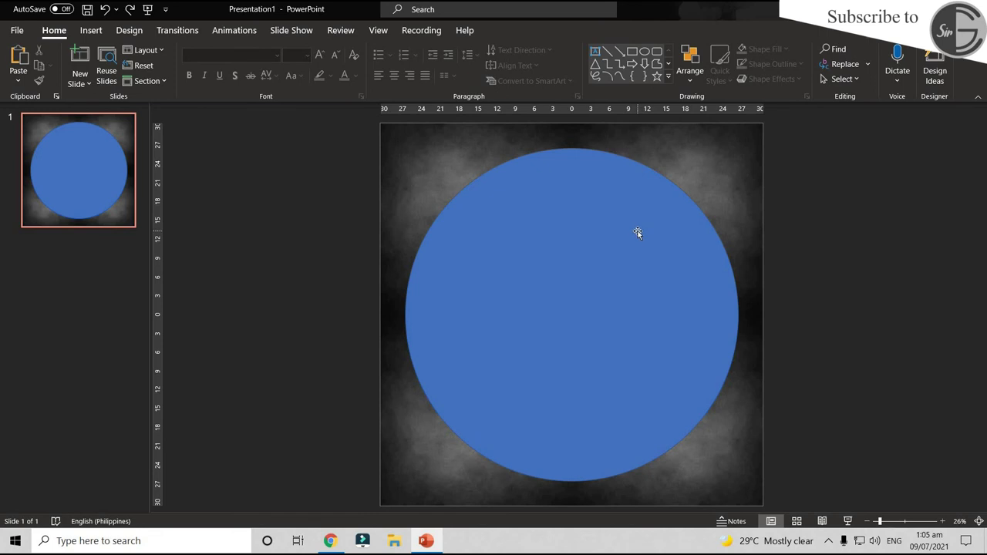
click(593, 208)
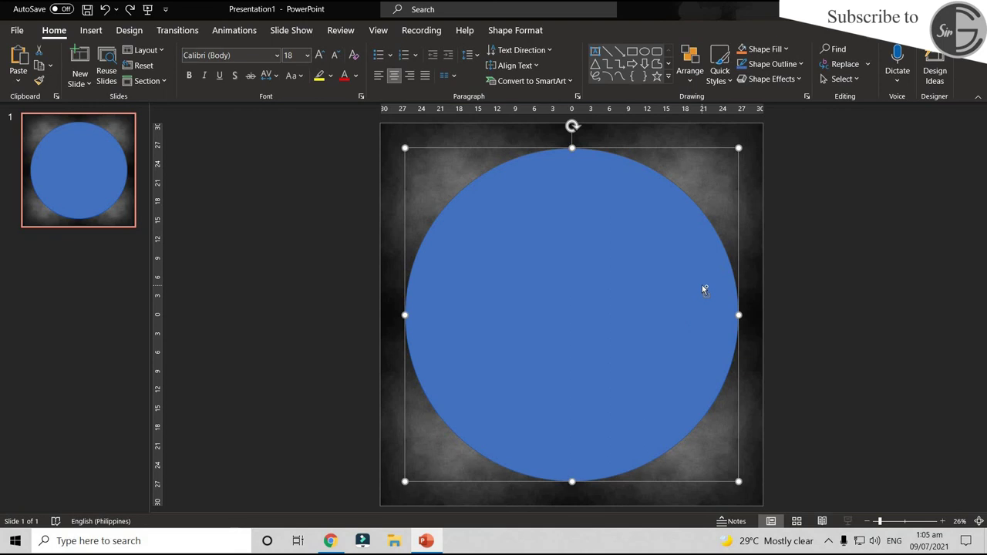
ctrl+drag(704, 290, 574, 290)
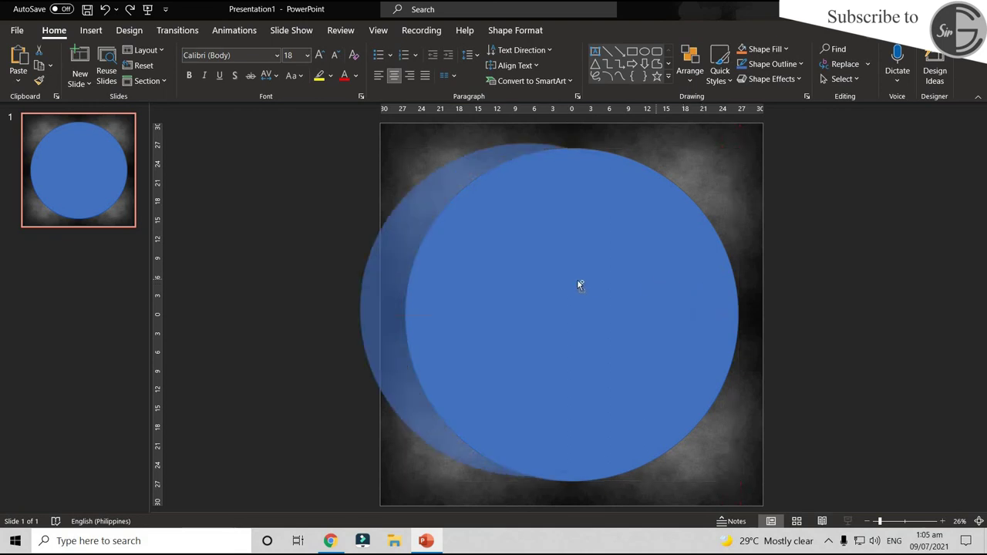
click(852, 272)
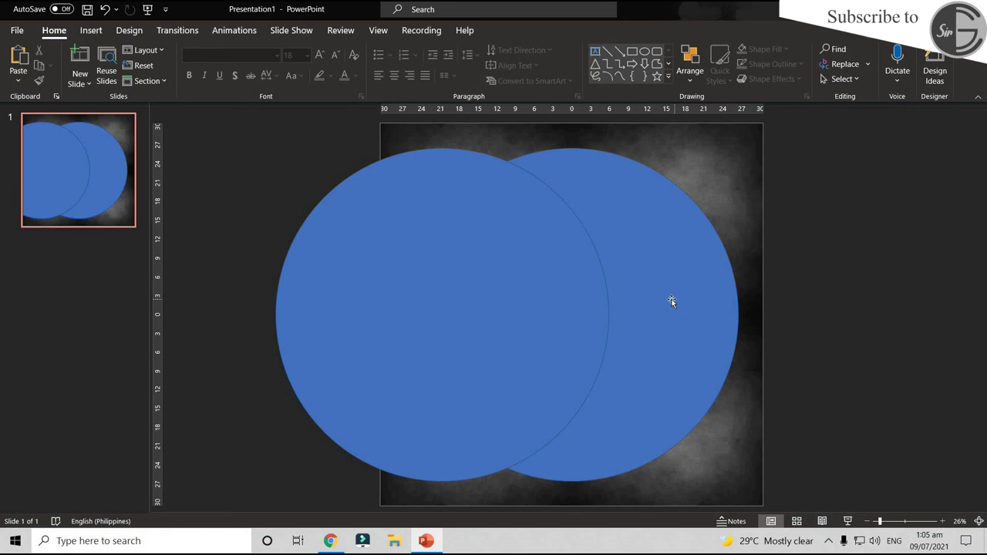
Move the copy over the original circle, narrow it, and rotate it about 40° clockwise
click(505, 278)
ctrl+scroll(502, 303, up, 1)
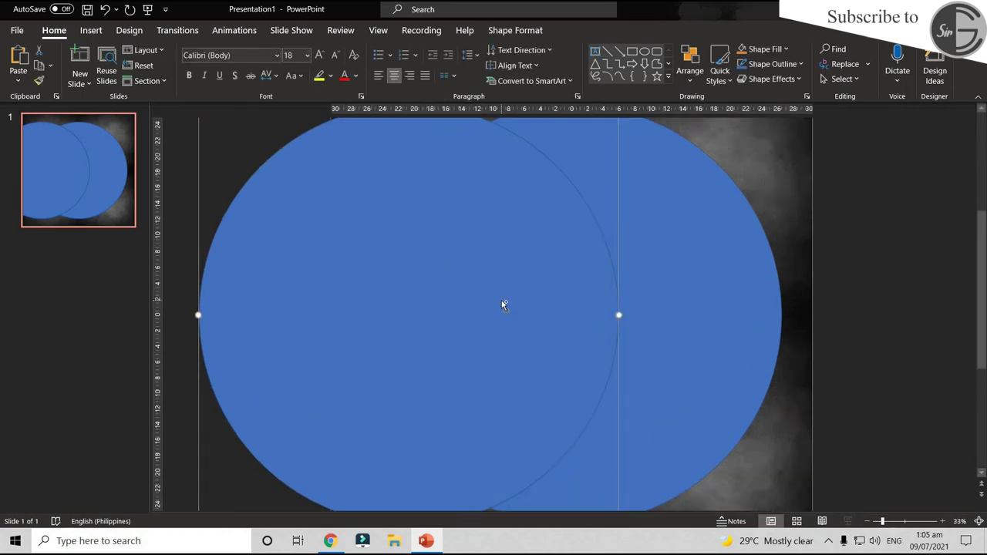
ctrl+scroll(501, 303, down, 1)
drag(469, 286, 572, 290)
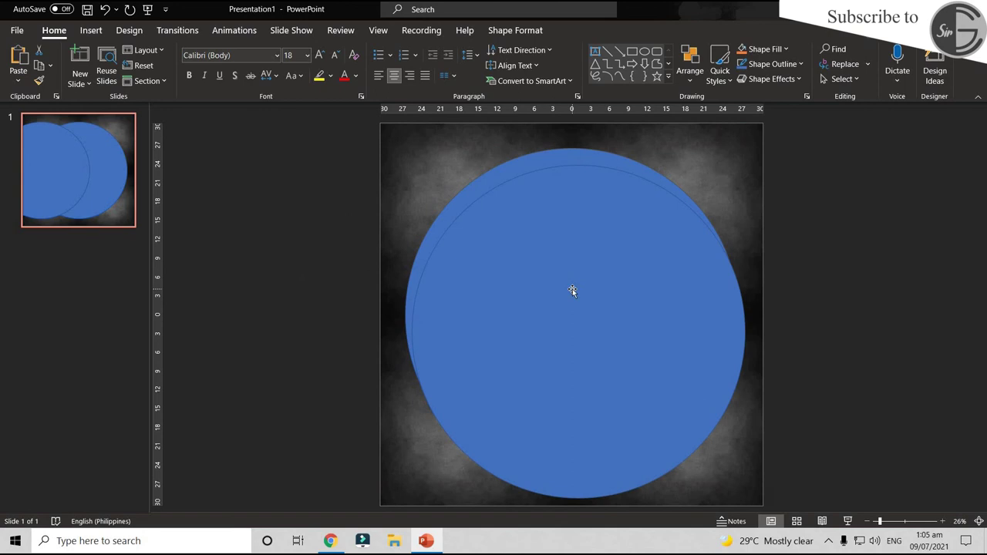
scroll(572, 293, up, 1)
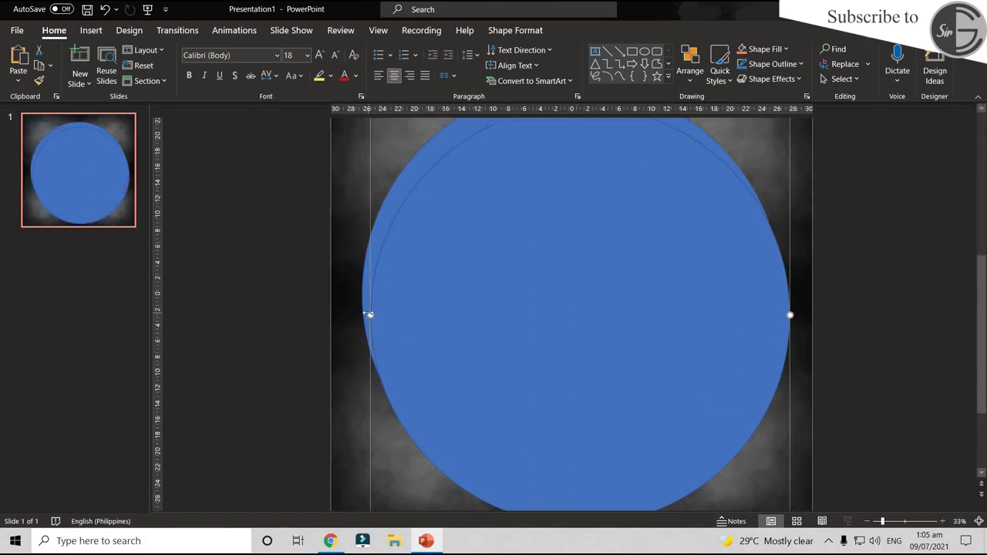
drag(369, 313, 389, 315)
drag(548, 267, 576, 274)
scroll(576, 274, down, 1)
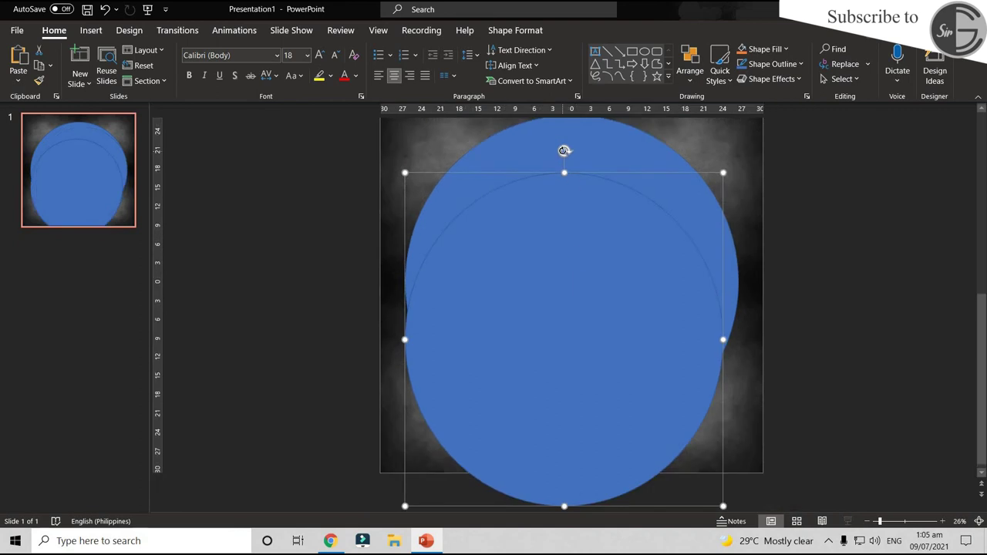
drag(563, 151, 705, 172)
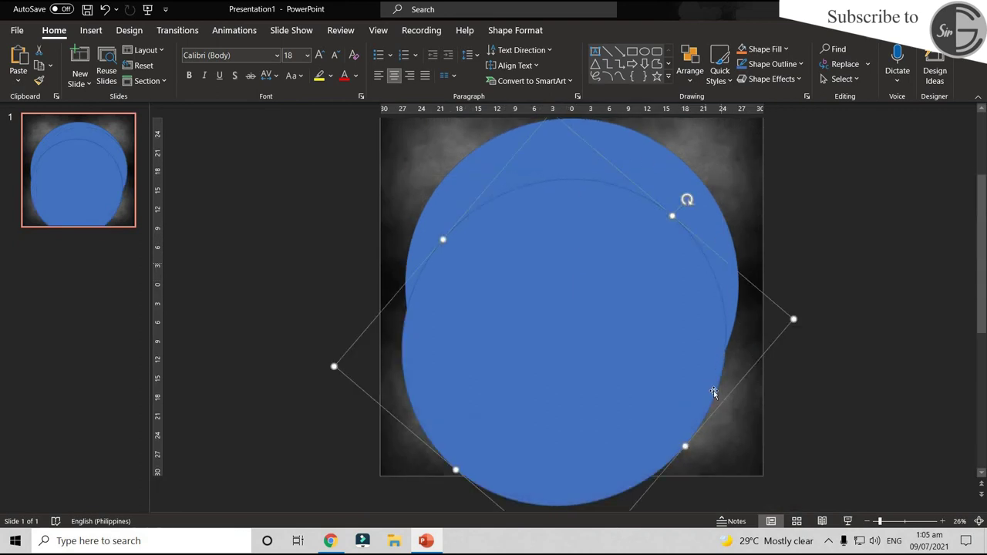
Reposition and slightly shrink the rotated copy so it sits almost concentric with the original
mouse_move(648, 431)
mouse_down()
mouse_move(578, 374)
mouse_move(584, 315)
mouse_up()
scroll(584, 315, up, 1)
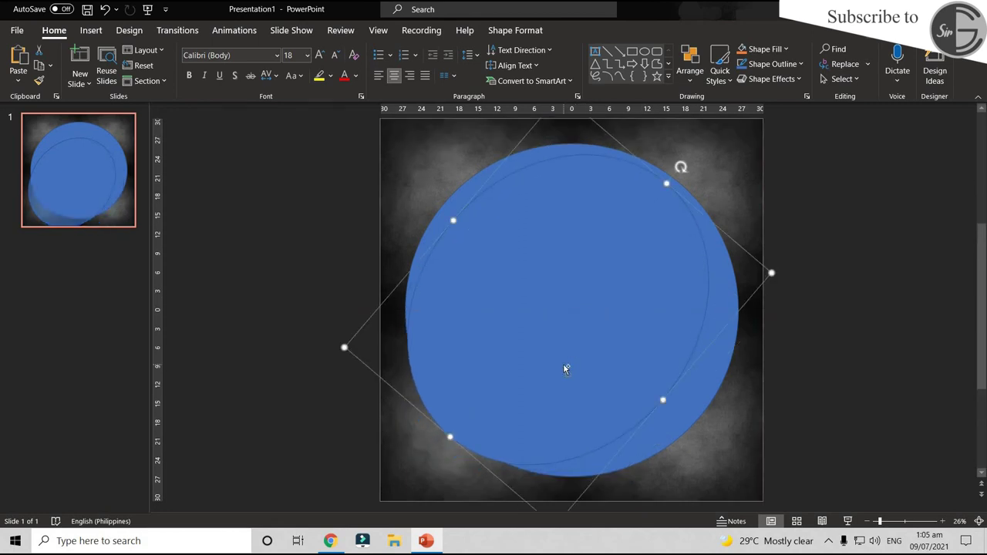
scroll(564, 369, up, 1)
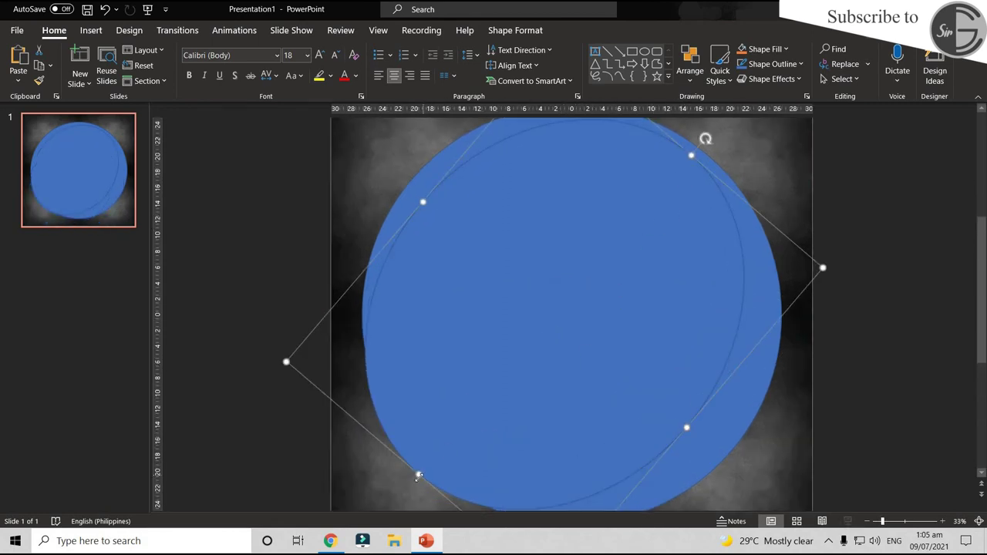
drag(418, 476, 431, 460)
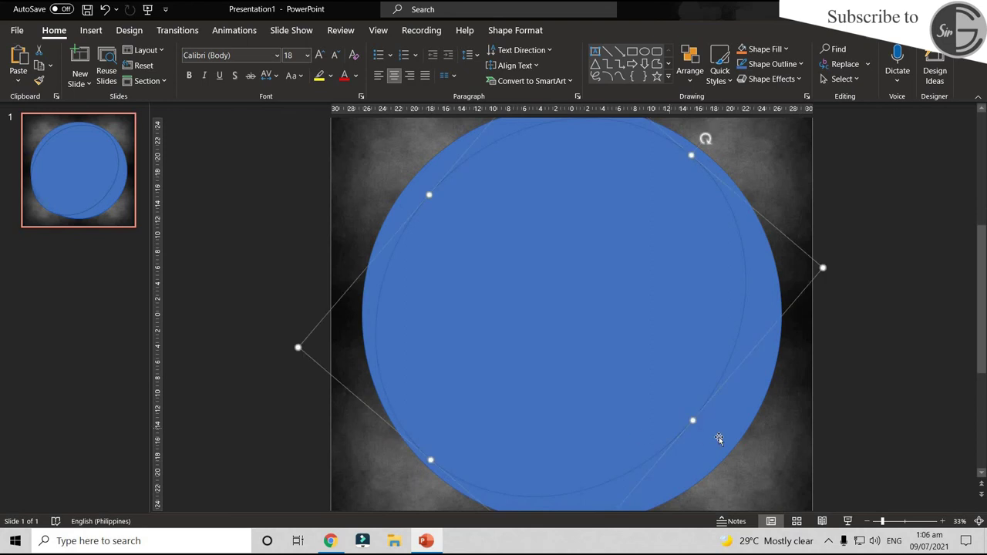
key(Escape)
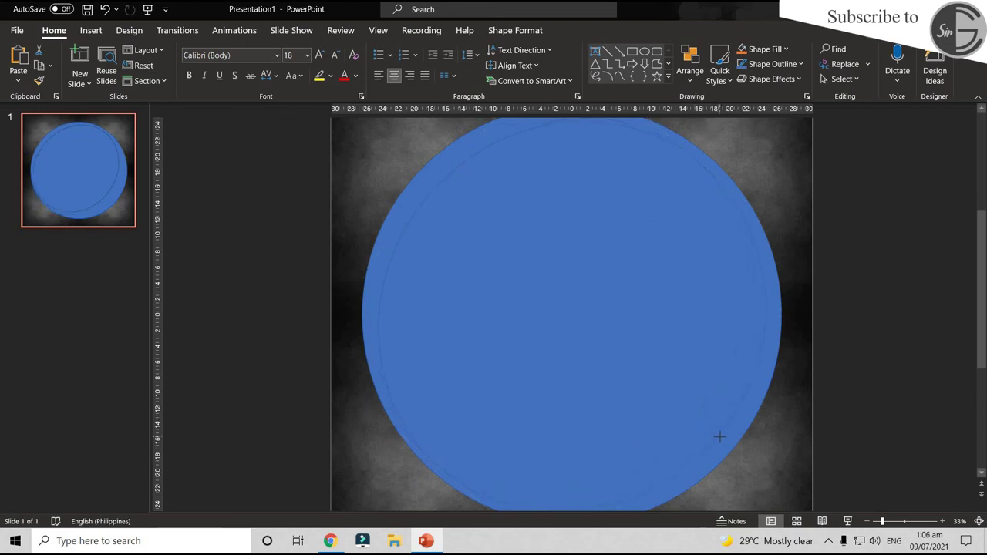
click(718, 437)
drag(428, 194, 430, 196)
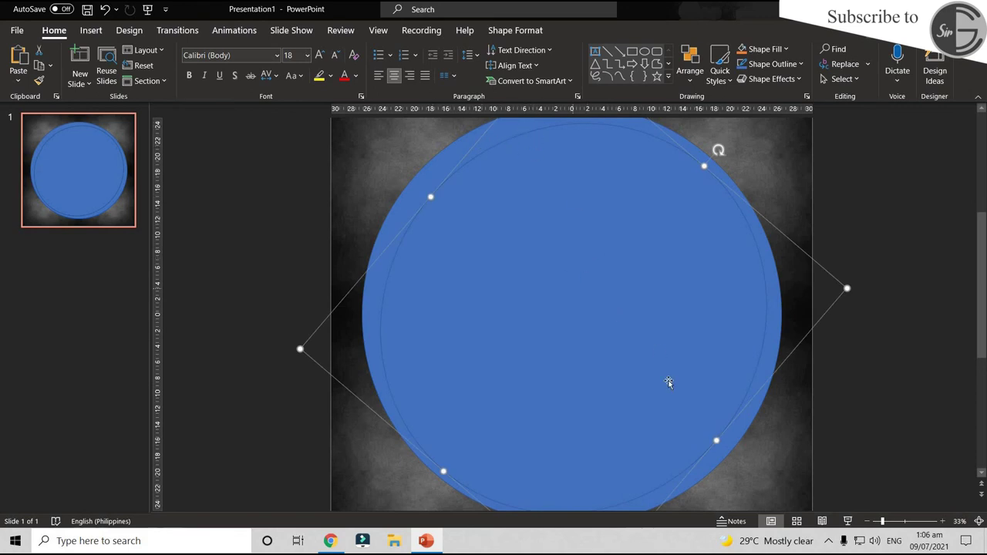
click(703, 159)
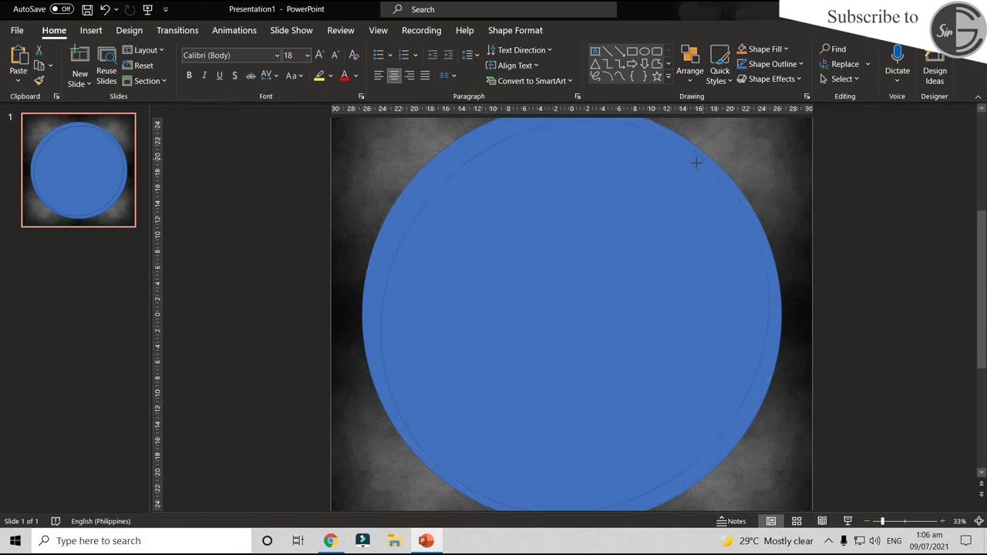
click(702, 158)
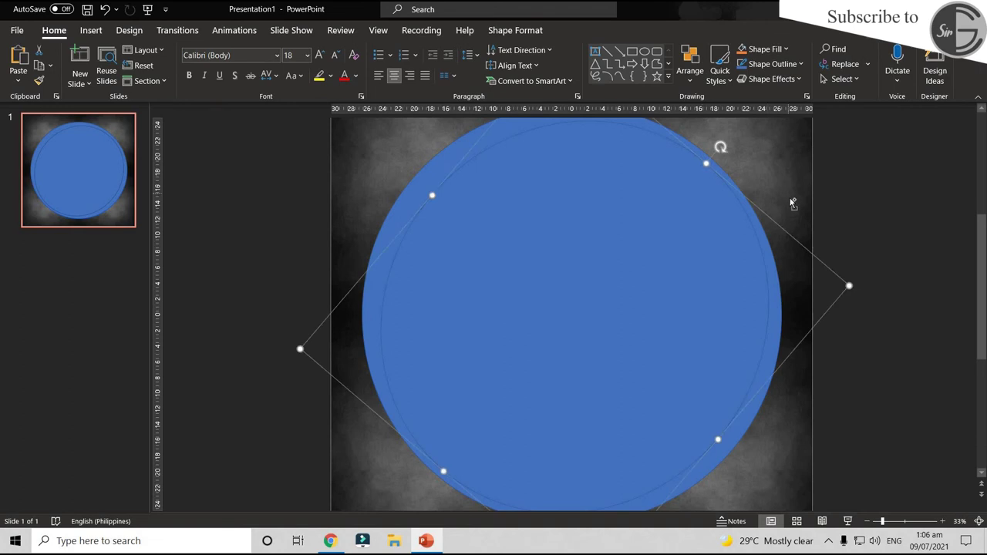
scroll(883, 255, down, 1)
click(883, 256)
Select the outer blue circle, then add the inner rotated circle to the selection
click(643, 314)
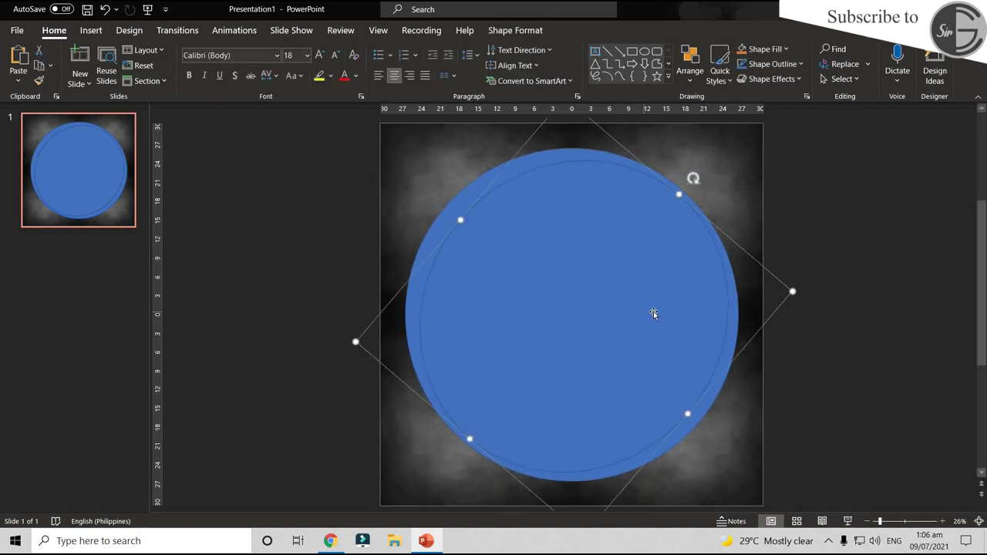
click(894, 283)
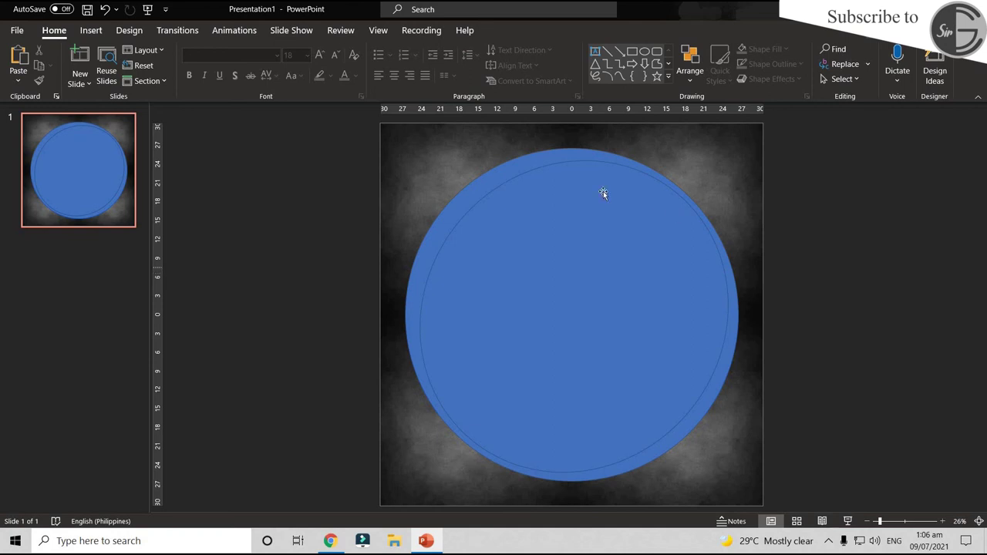
click(518, 166)
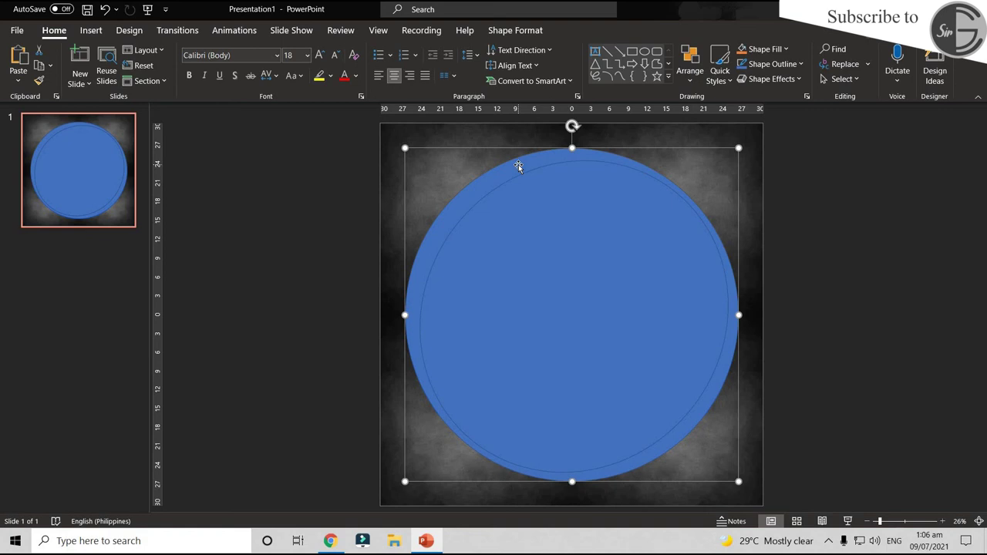
click(832, 171)
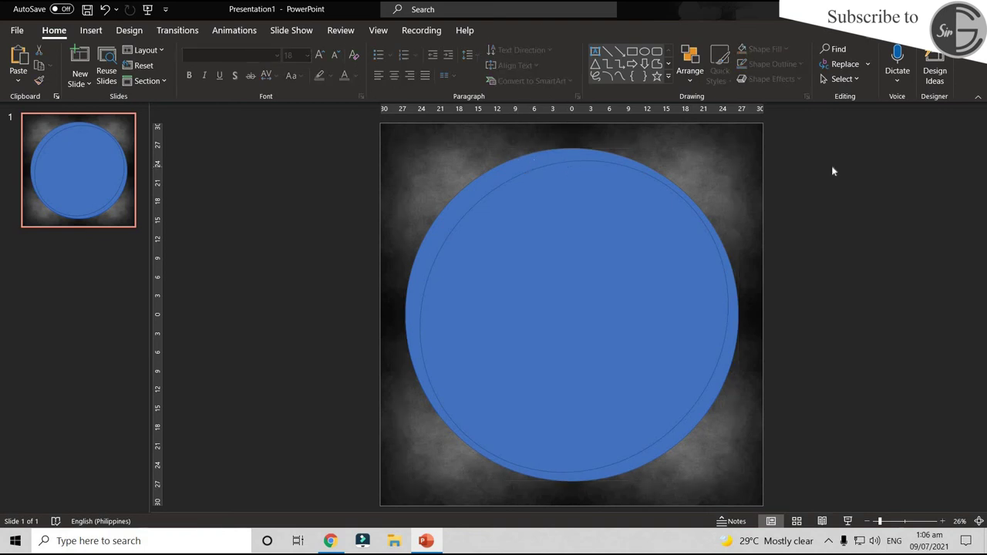
click(524, 161)
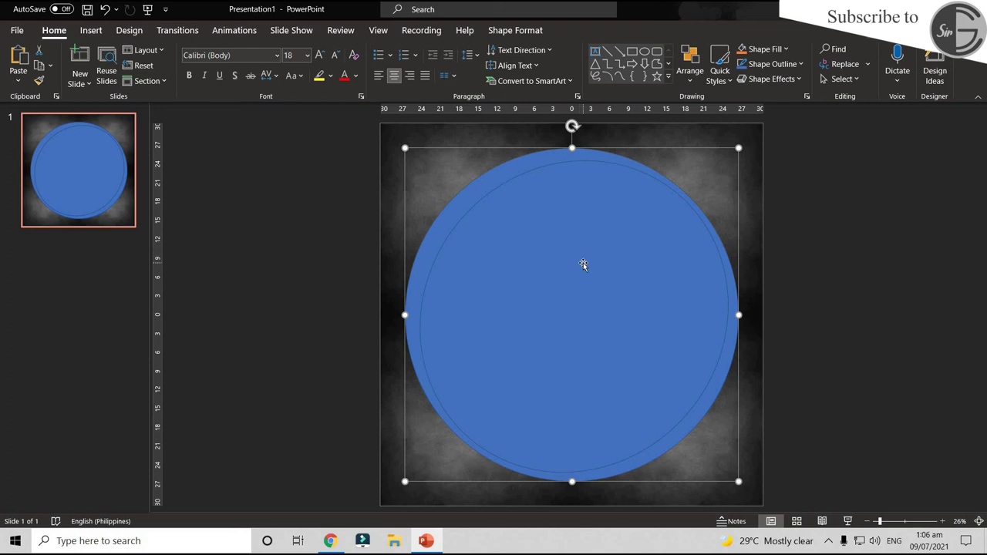
key(ctrl+v)
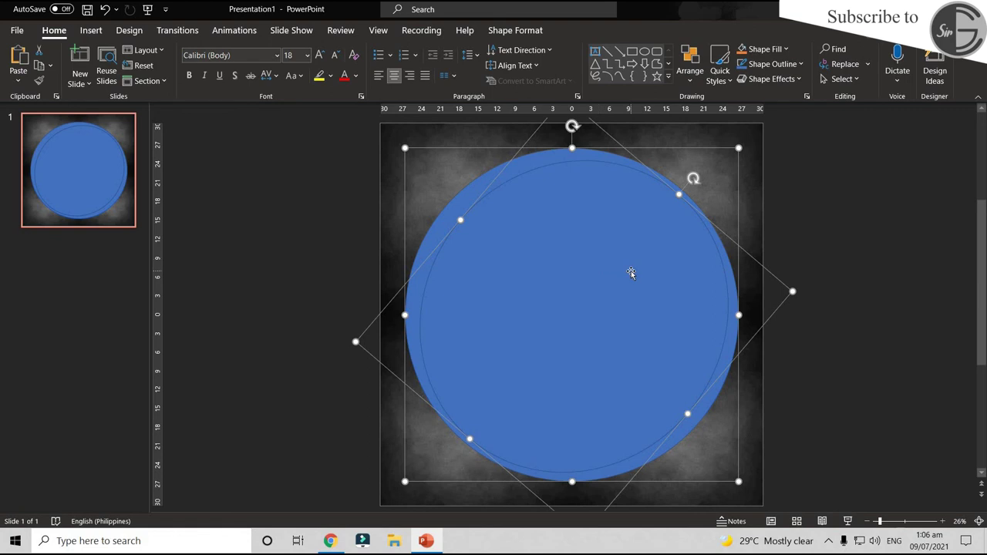
click(834, 210)
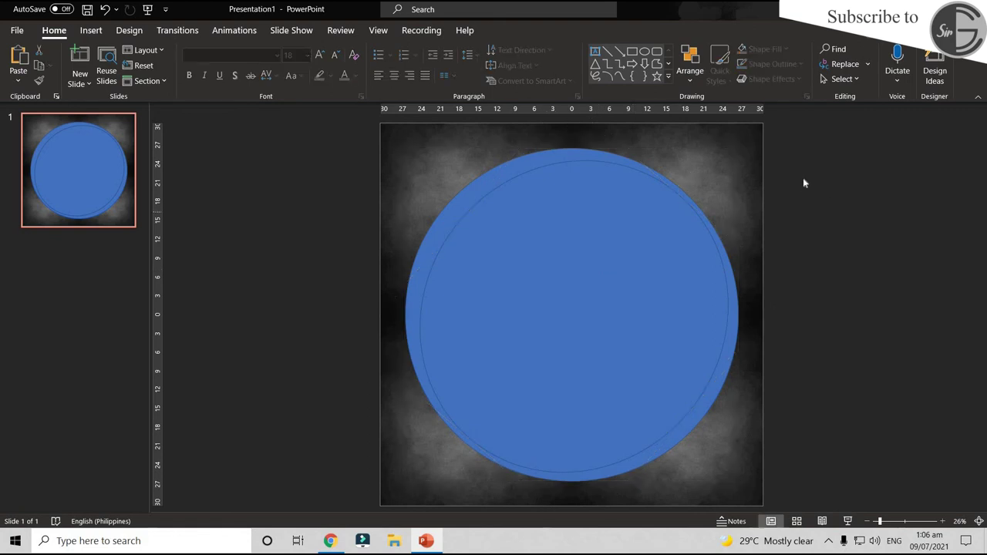
click(487, 176)
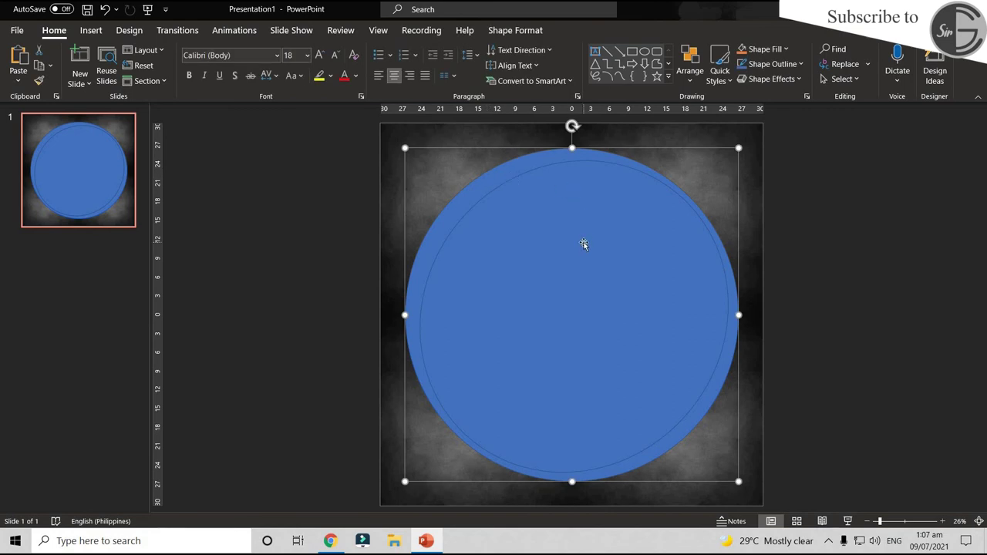
key(ctrl+a)
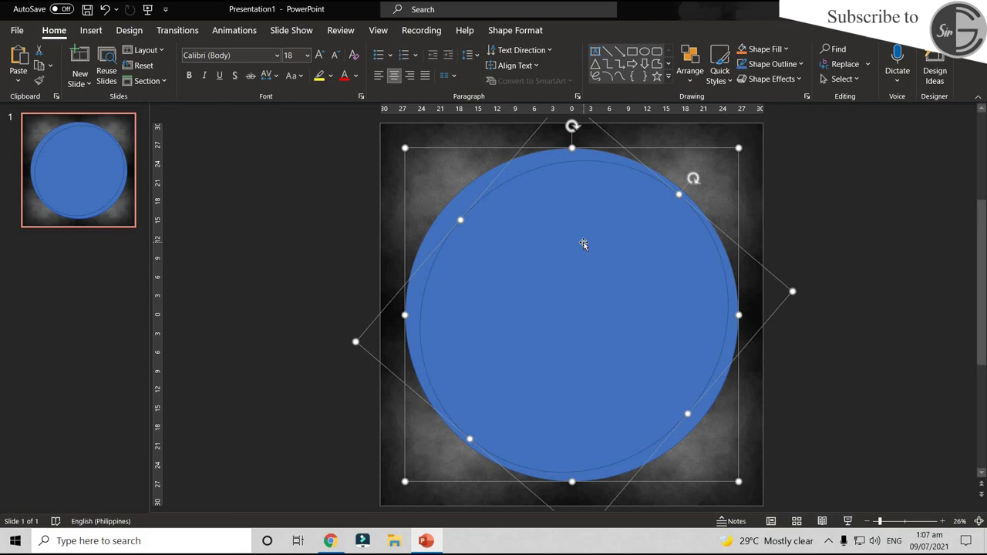
Subtract the inner circle from the outer one with Merge Shapes to form a blue ring
click(525, 31)
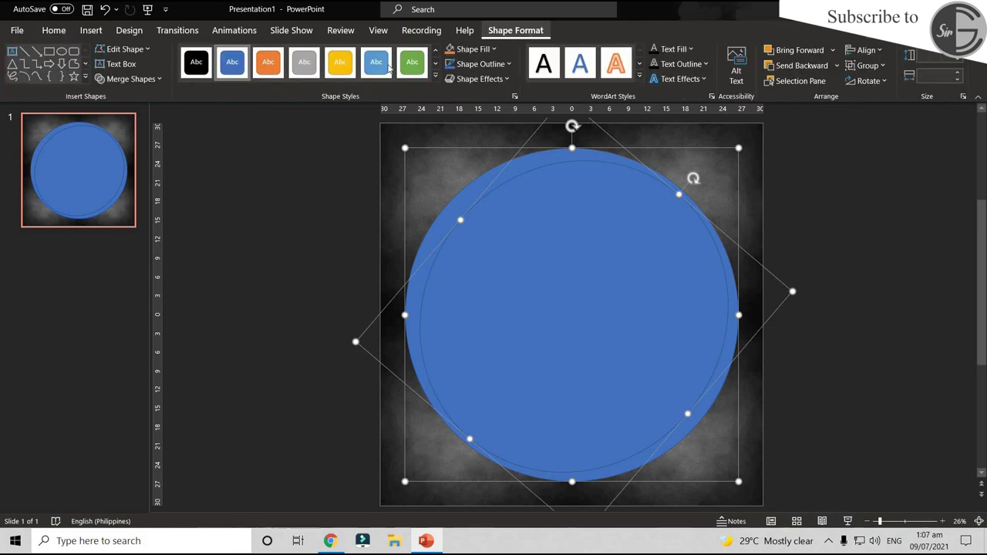
click(150, 79)
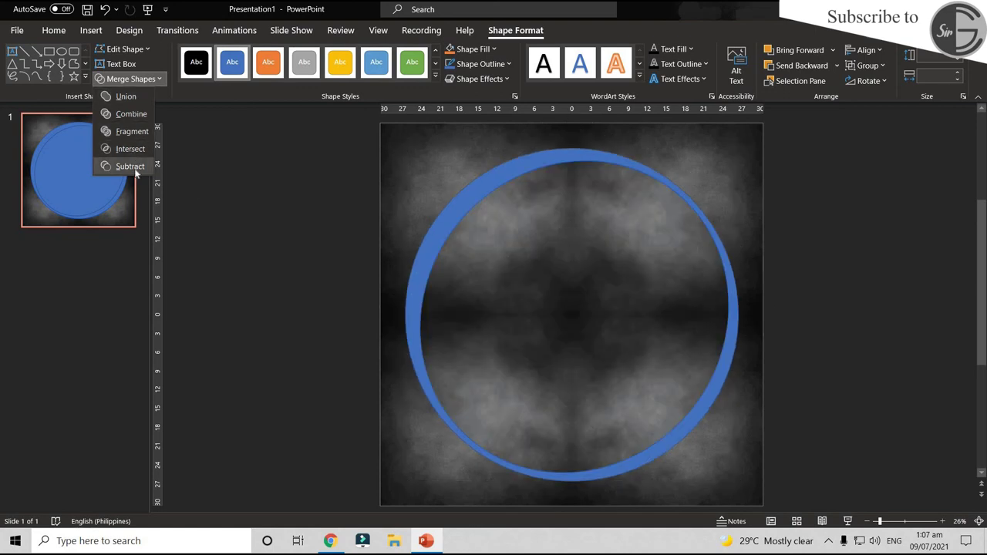
click(136, 173)
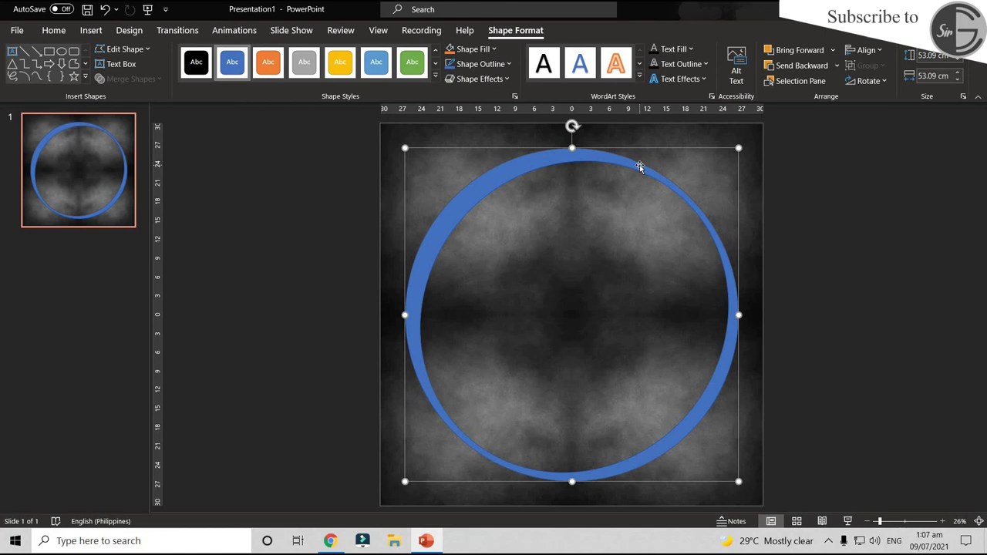
click(866, 185)
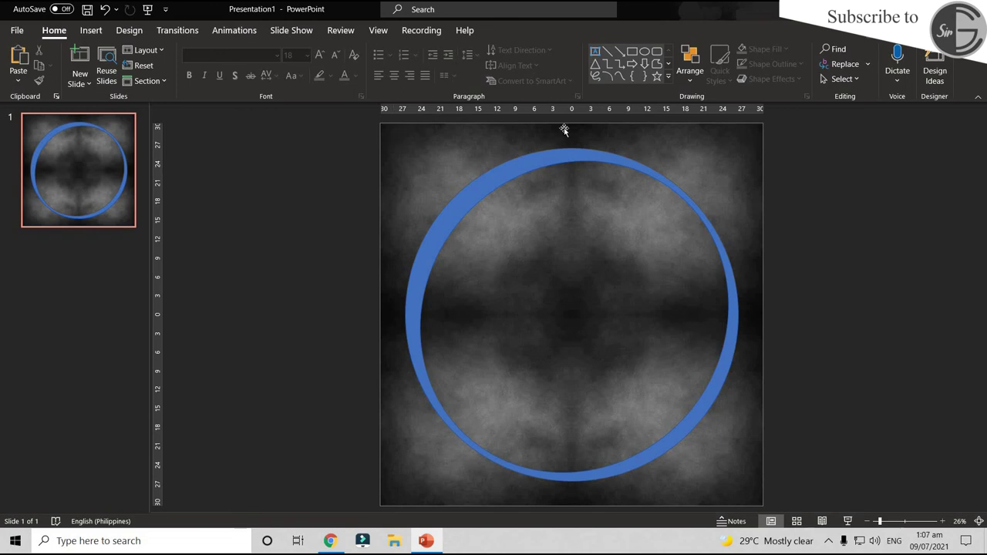
Check the thin ring, deselect it, and bring up the Insert commands
click(532, 164)
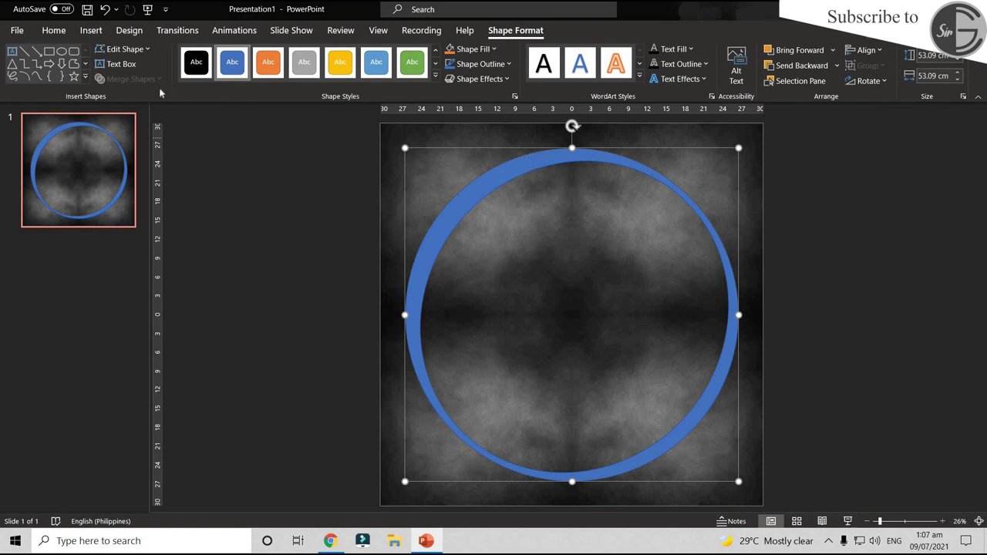
click(299, 281)
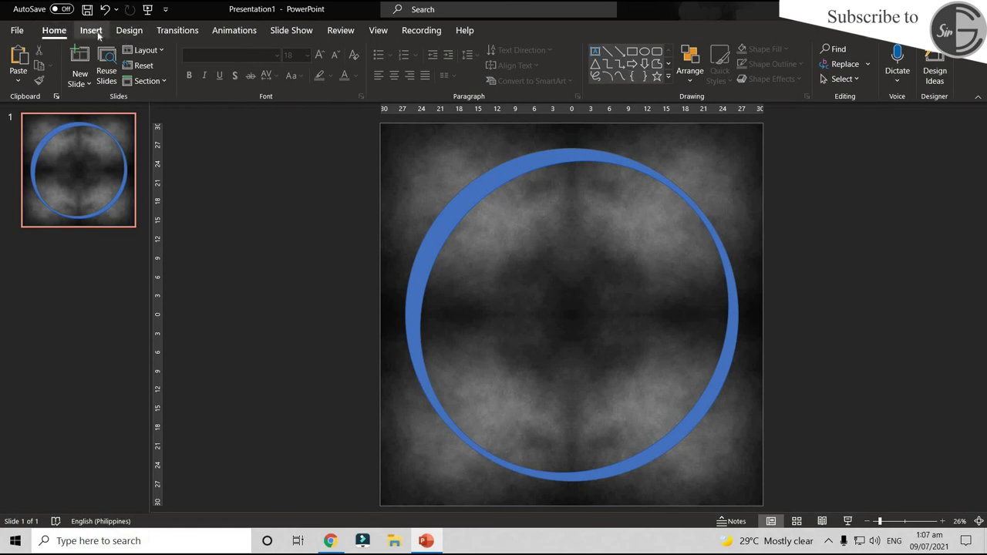
click(98, 33)
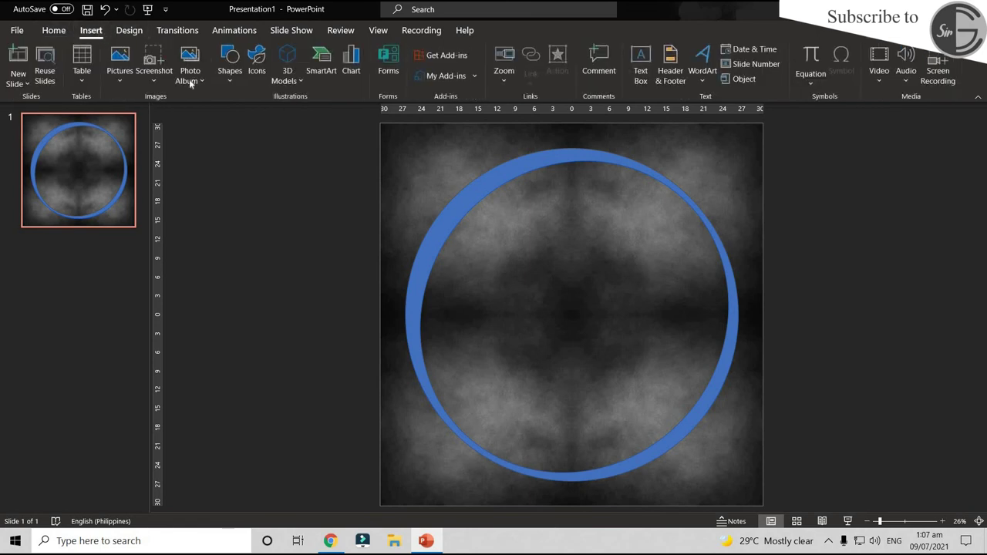
Draw a trial Donut shape, thin its band, align it over the ring, then delete it
click(241, 76)
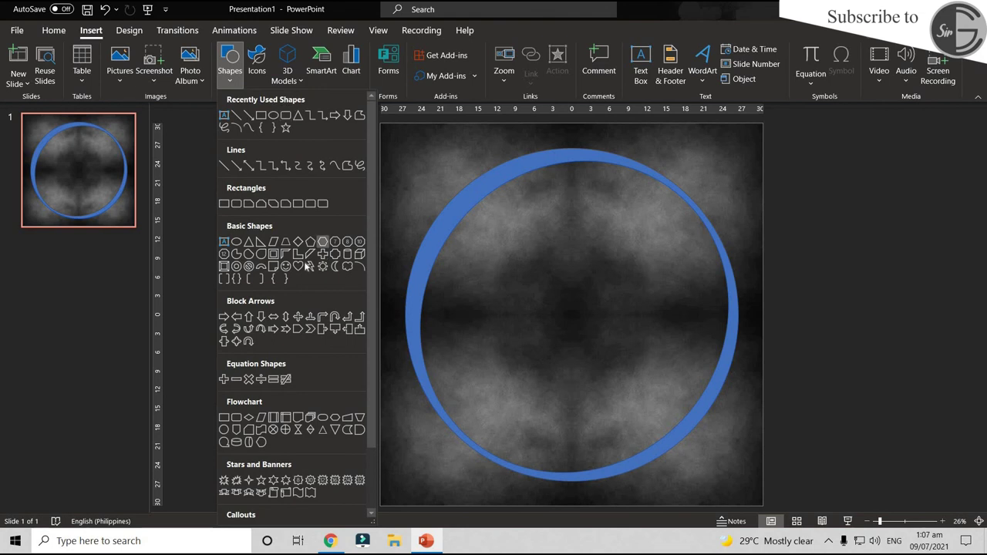
click(236, 266)
drag(456, 143, 777, 470)
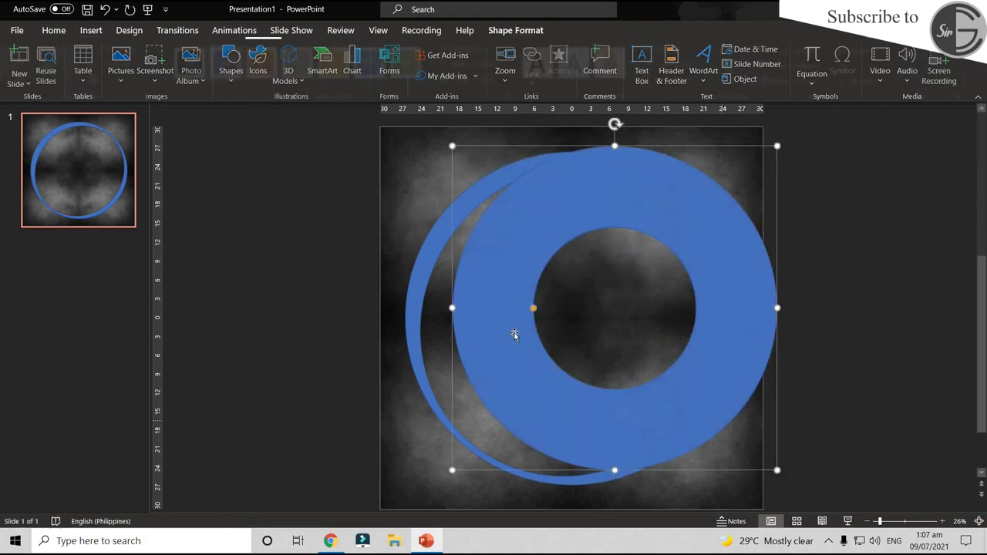
drag(533, 308, 478, 308)
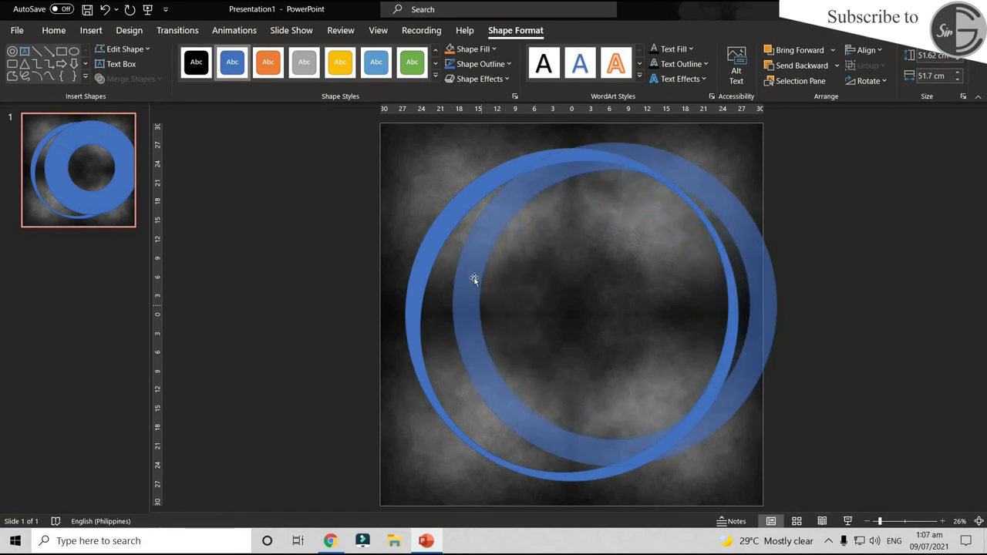
drag(624, 266, 802, 279)
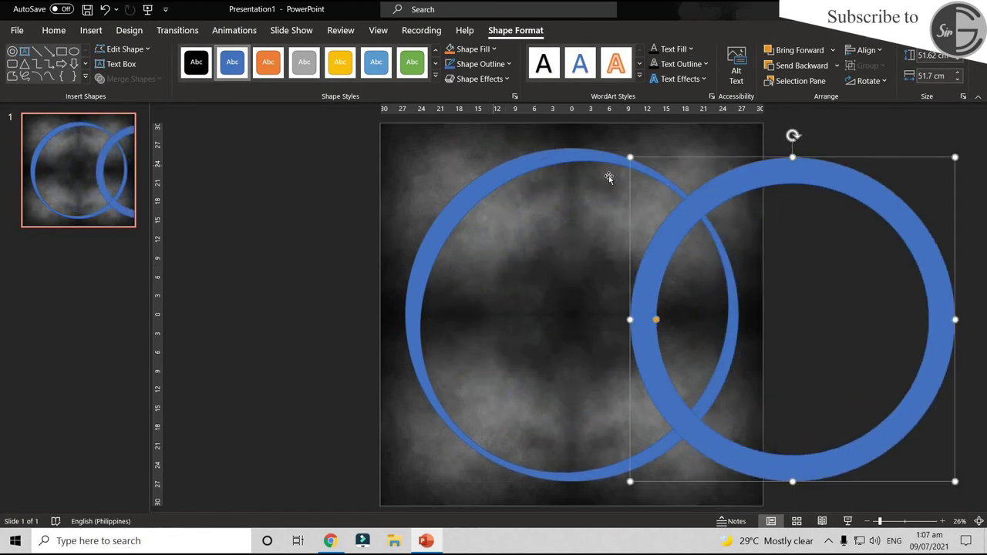
drag(646, 269, 434, 267)
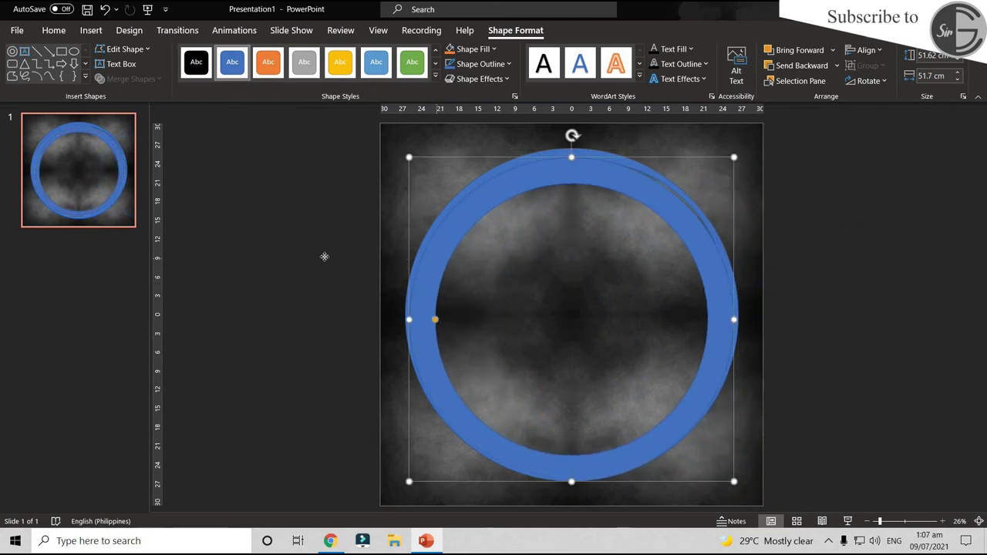
drag(436, 260, 319, 215)
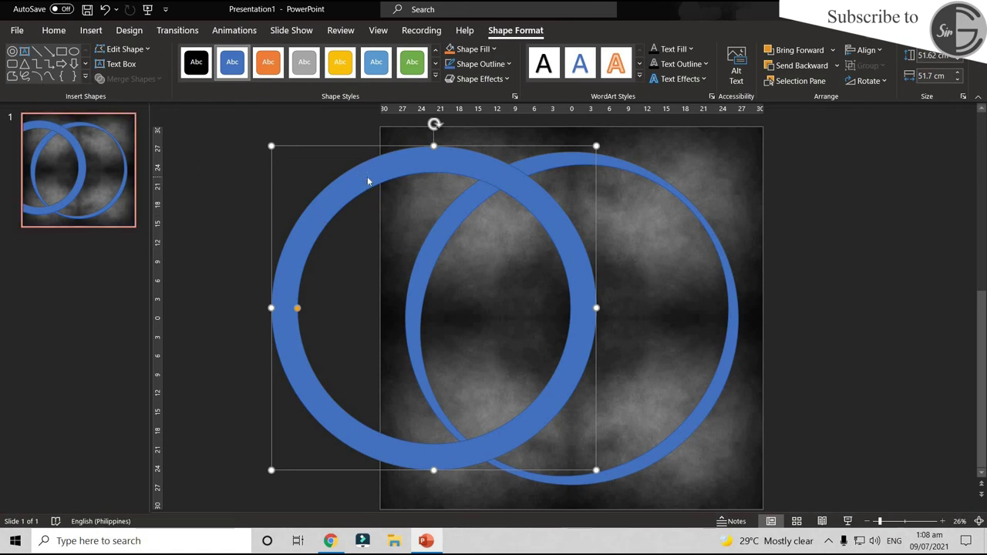
key(Delete)
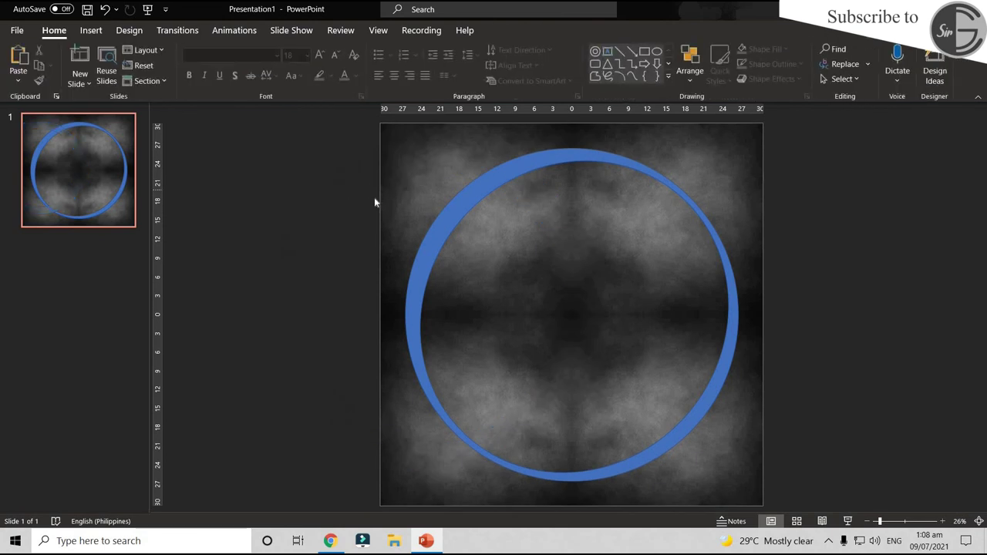
Draw a small solid blue oval inside the thin ring
click(573, 243)
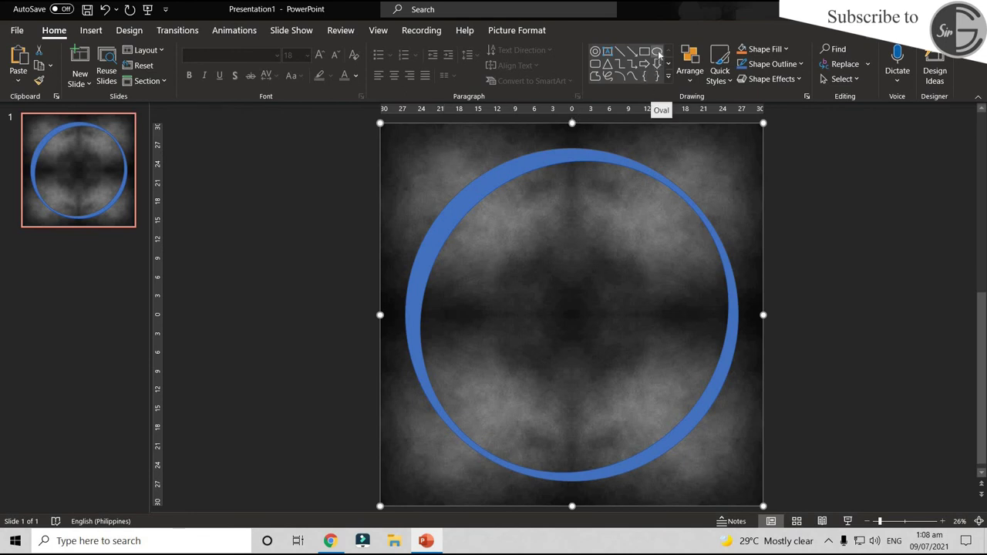
click(657, 52)
drag(517, 209, 655, 355)
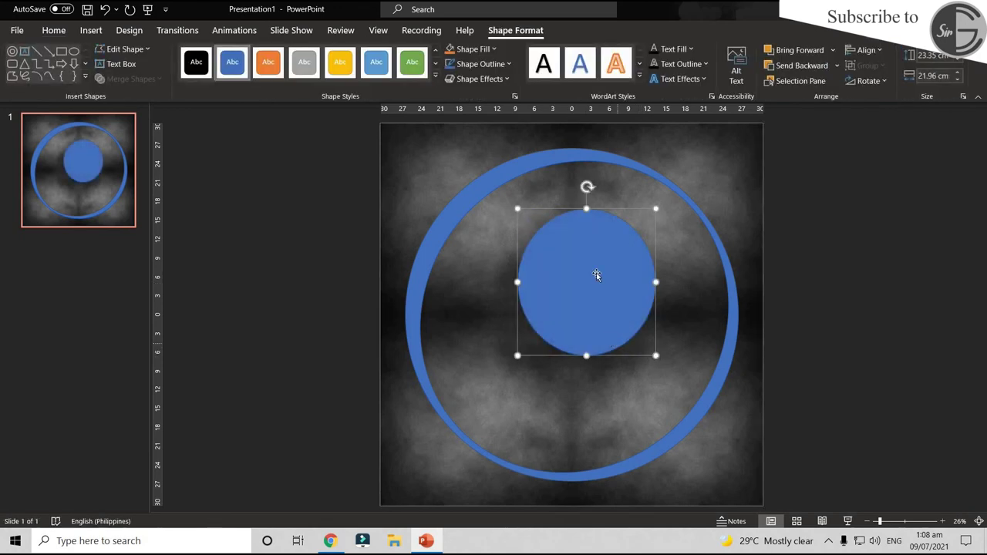
Stretch the oval's top, bottom, right and left edges out toward the ring
drag(586, 208, 586, 156)
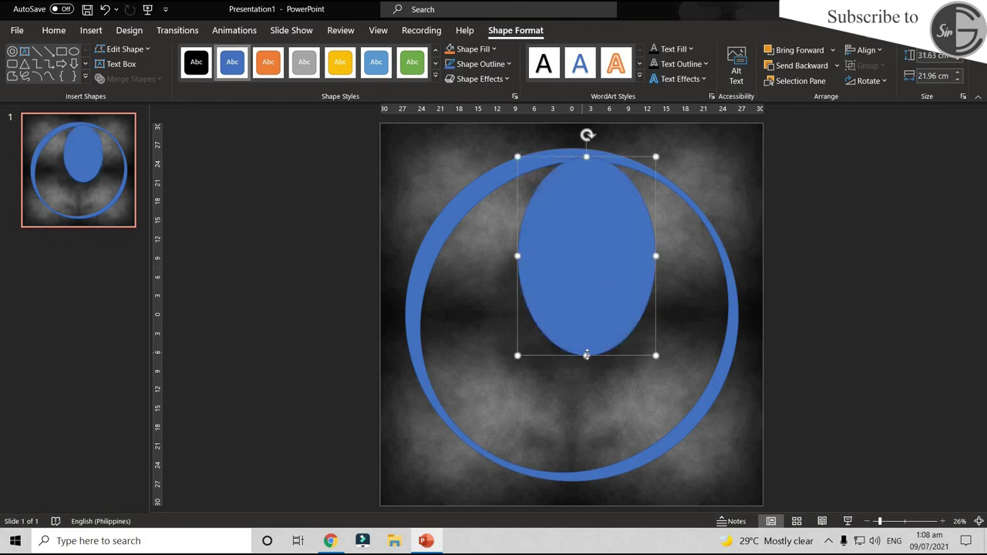
drag(585, 355, 572, 474)
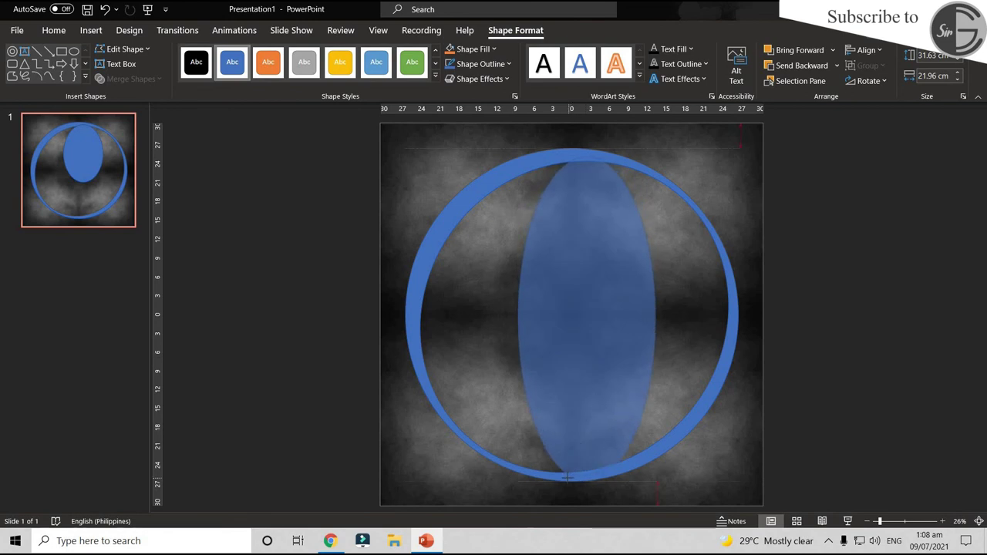
drag(569, 476, 570, 478)
drag(656, 324, 732, 309)
drag(516, 318, 412, 311)
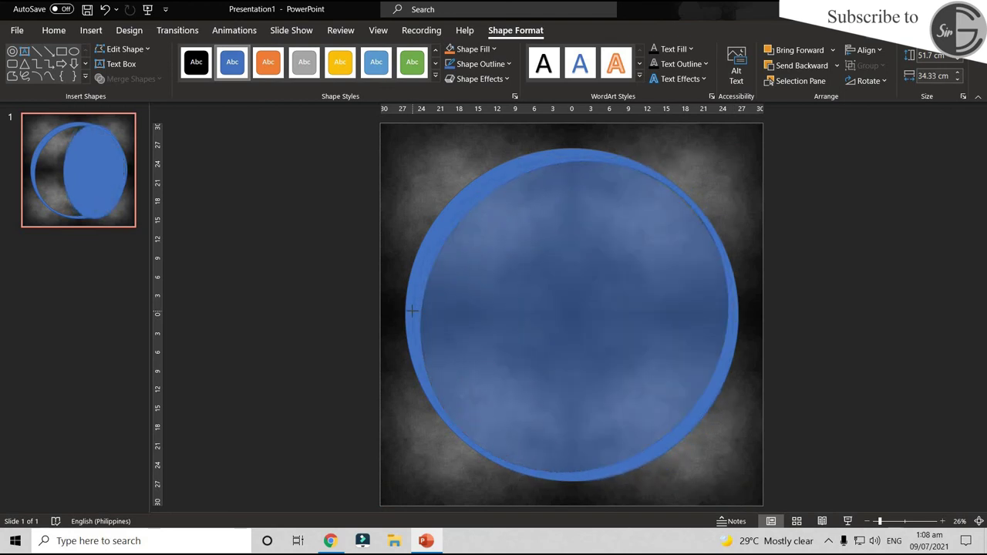
drag(412, 310, 411, 310)
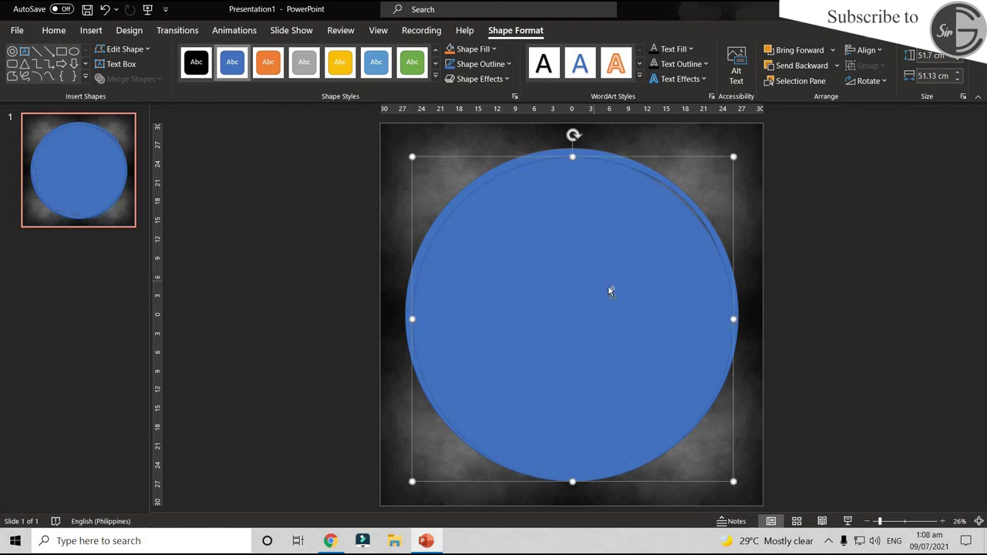
Fine-tune the circle's right and top edges, undoing the final top-edge resize
scroll(610, 289, up, 1)
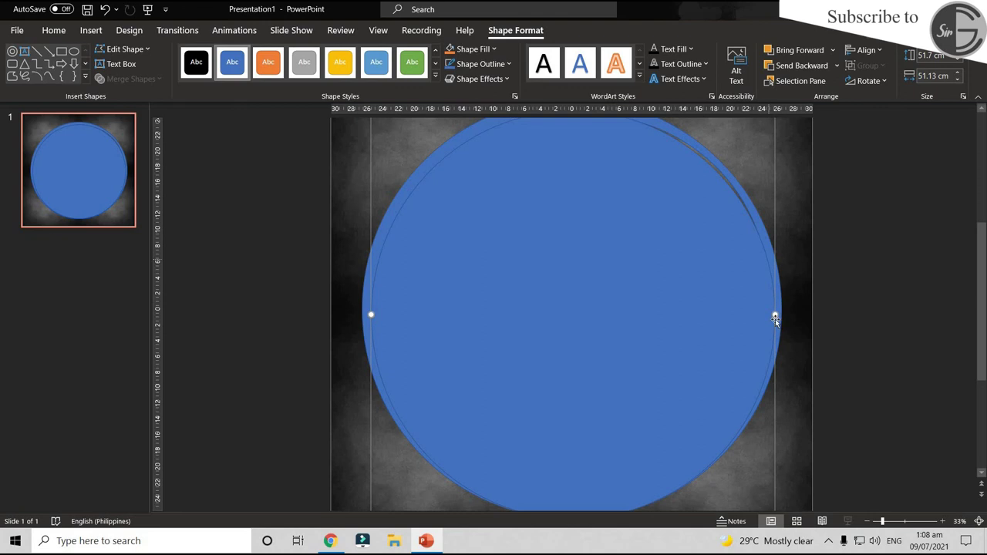
drag(774, 315, 773, 314)
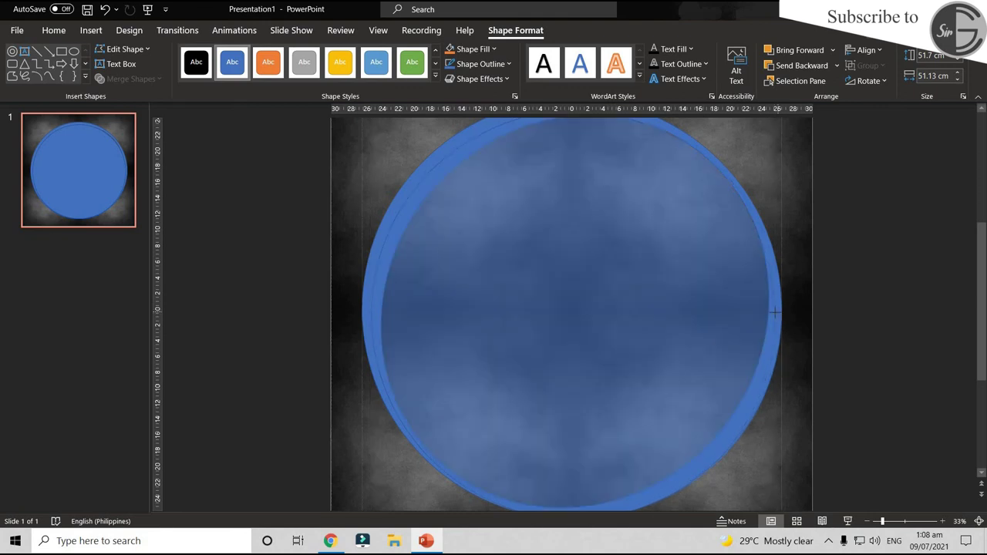
scroll(767, 314, up, 1)
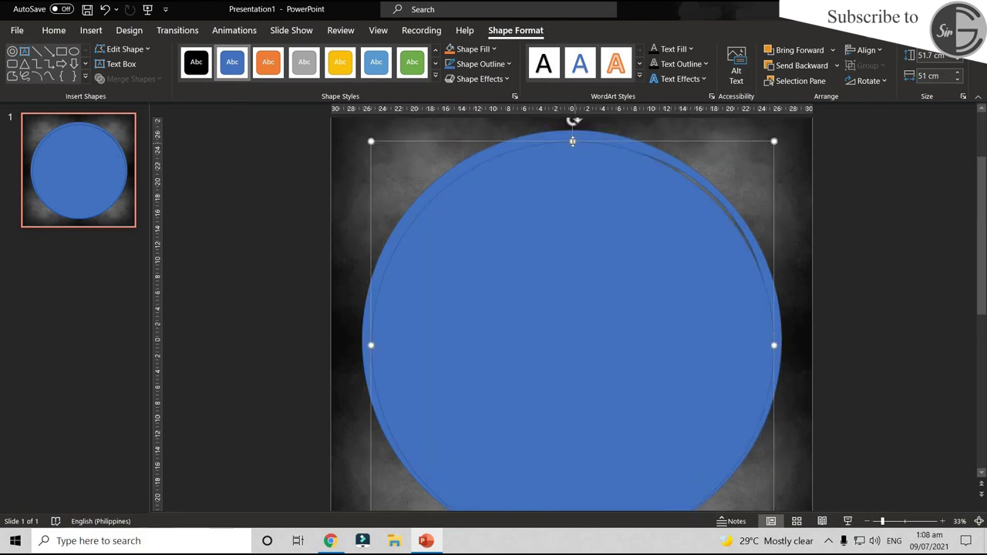
drag(572, 141, 572, 134)
scroll(670, 217, down, 3)
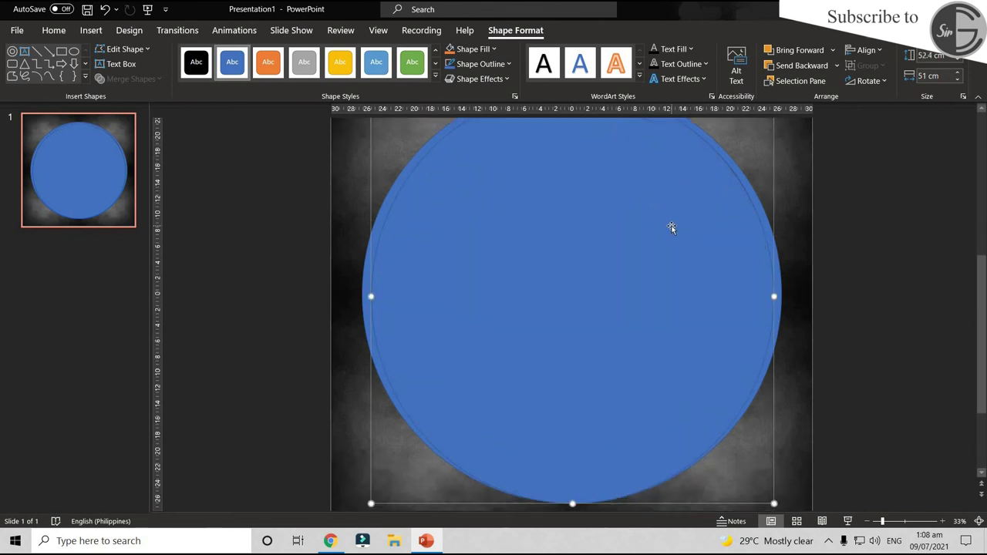
scroll(670, 228, up, 2)
key(ctrl+z)
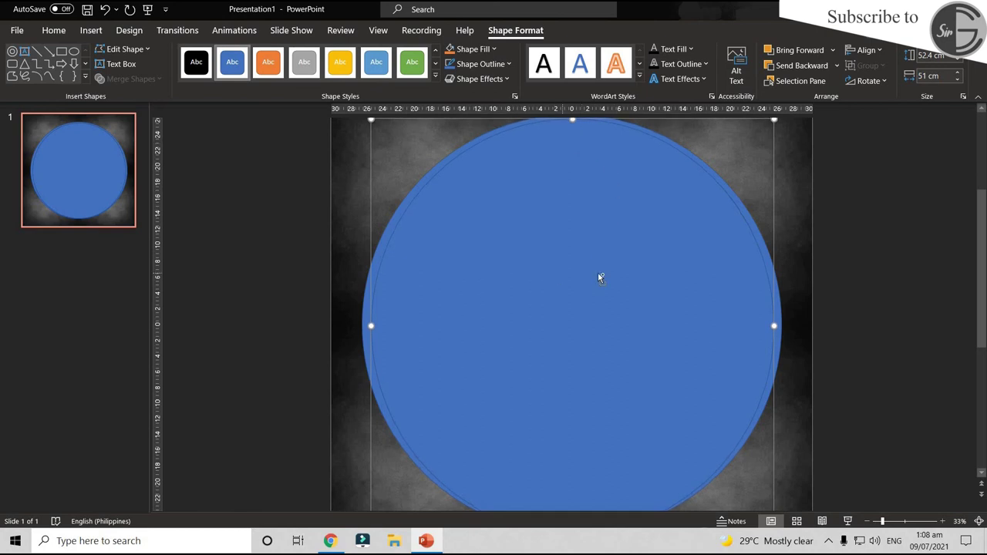
scroll(606, 280, down, 1)
click(884, 285)
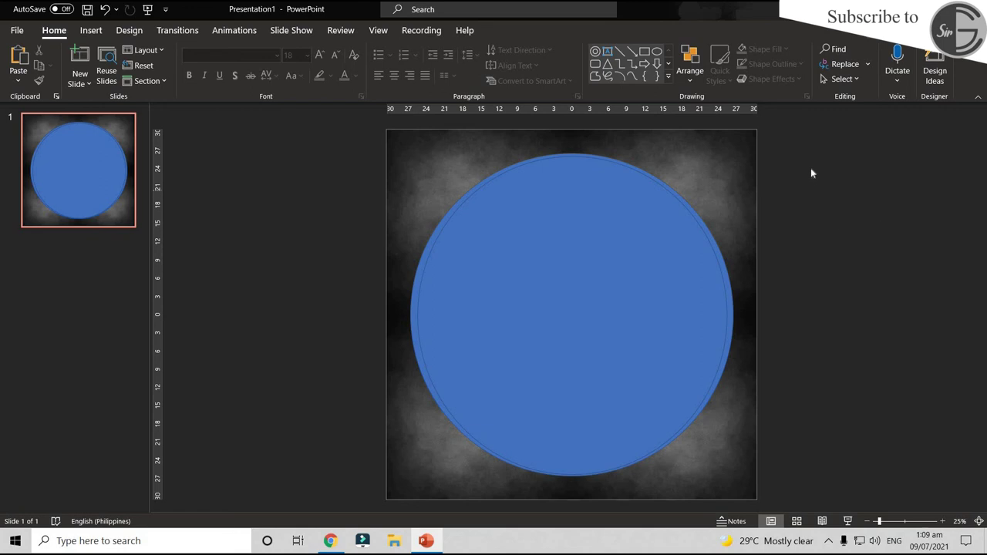
Select the background picture plus the blue circle and apply Merge Shapes > Subtract
click(748, 135)
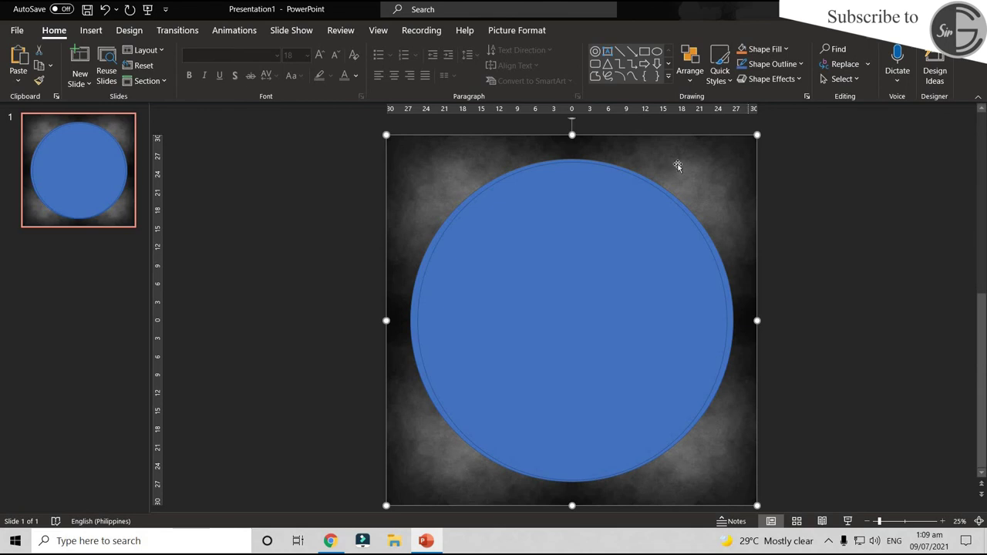
shift+click(545, 260)
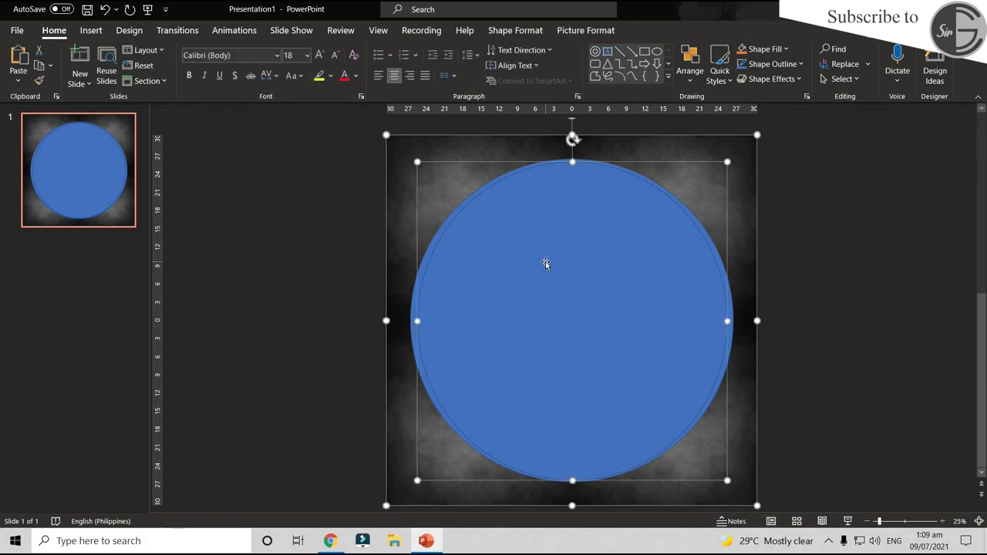
click(507, 34)
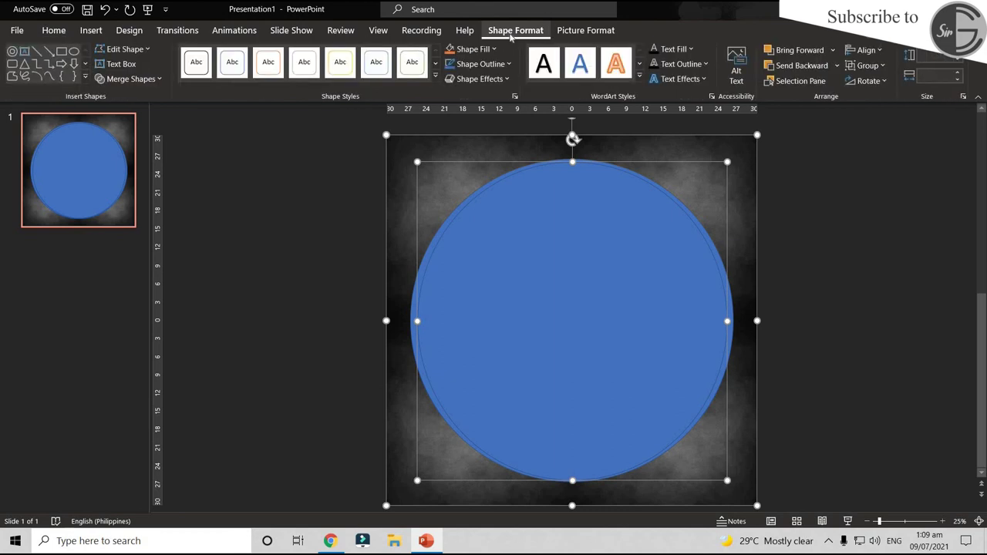
click(149, 82)
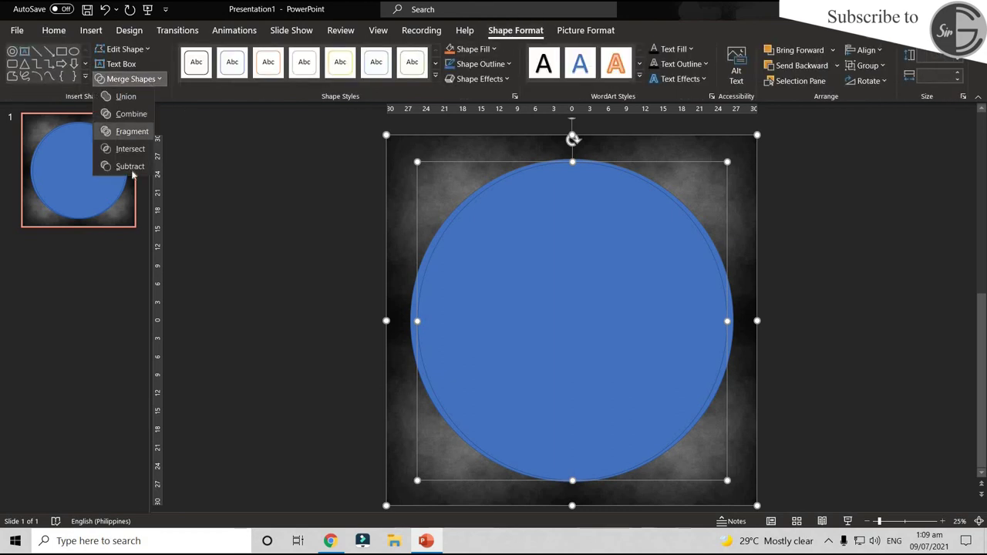
click(130, 167)
click(824, 286)
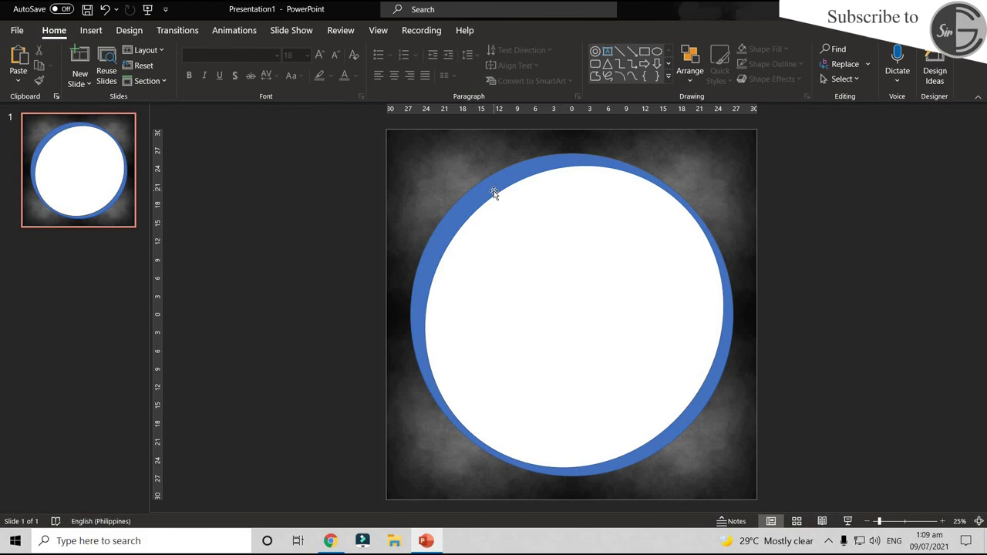
Search Google Images for 'green gradient'
click(330, 541)
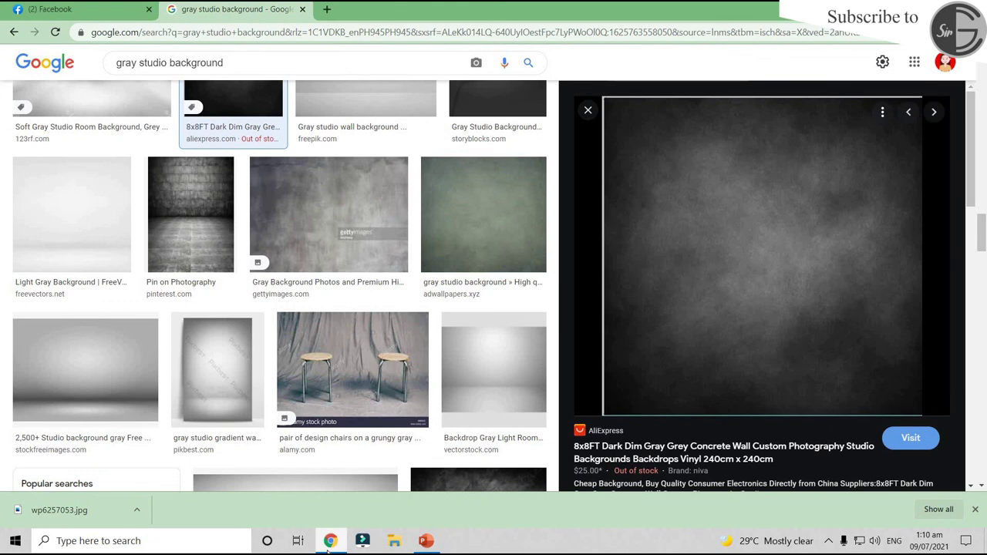
drag(231, 63, 2, 75)
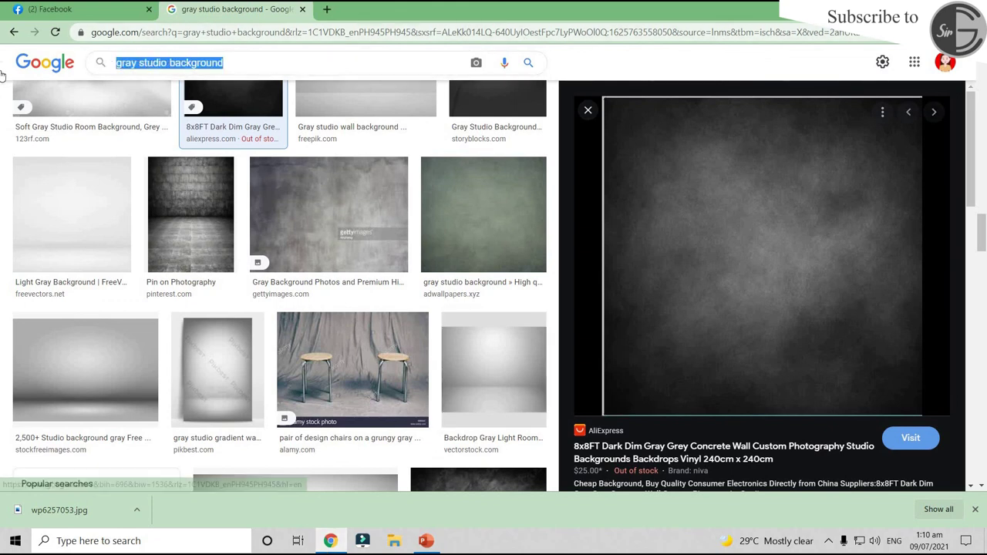
text(green gradient)
key(Return)
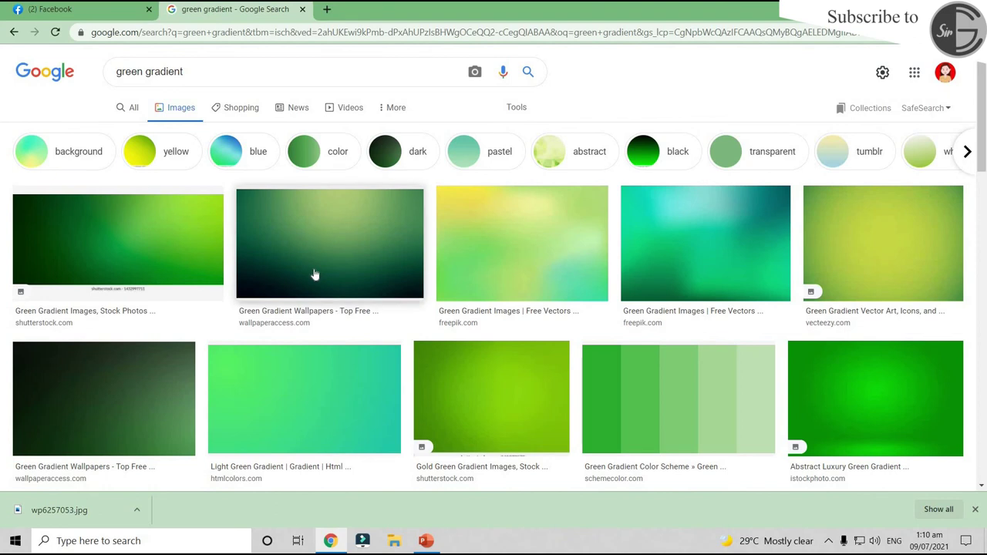
Preview the Emerald green gradient image and copy it
scroll(317, 275, down, 3)
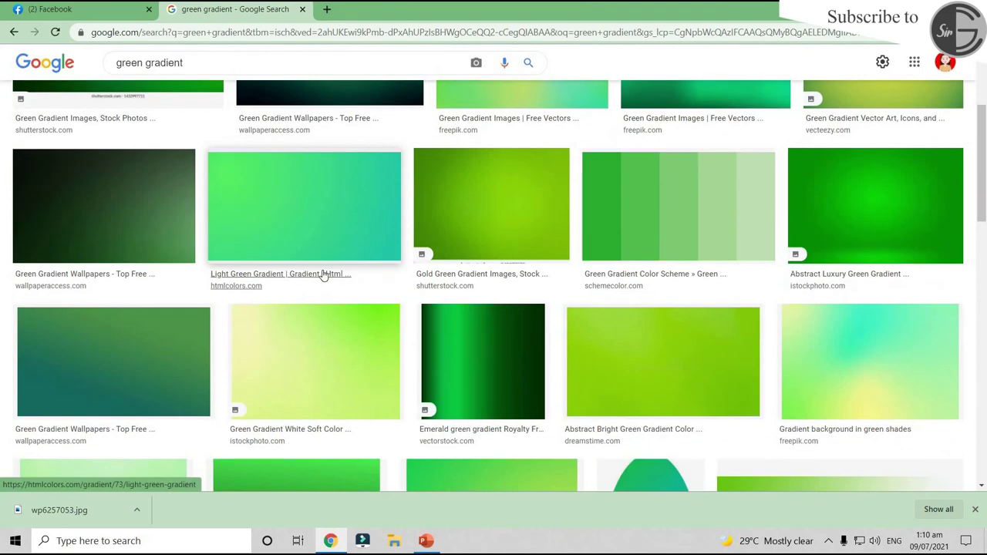
scroll(321, 275, up, 3)
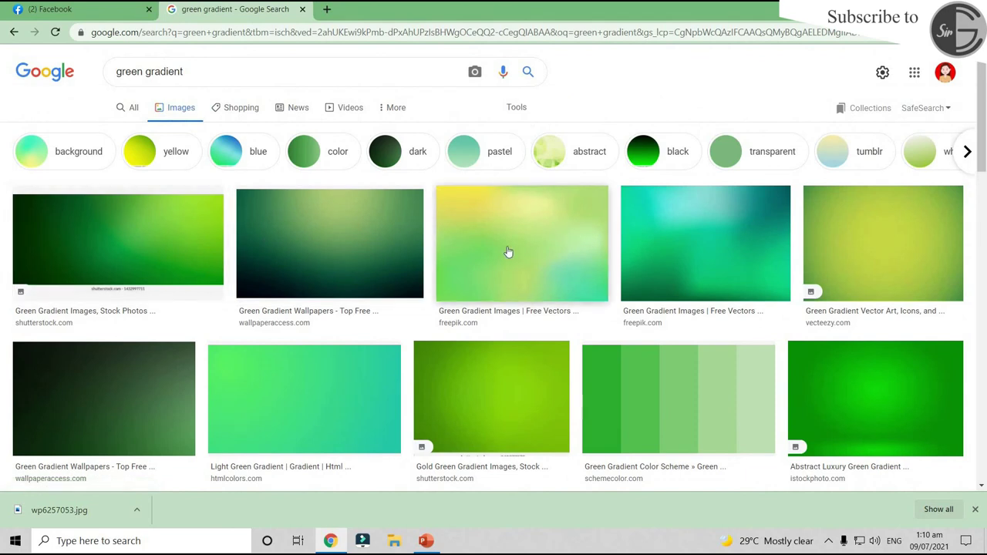
scroll(401, 253, down, 3)
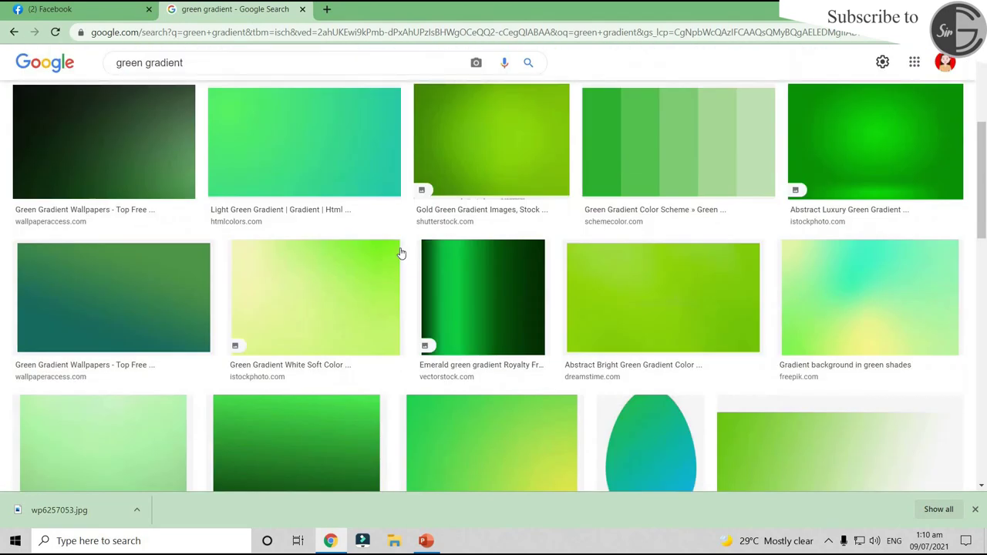
scroll(401, 253, down, 2)
scroll(399, 252, down, 2)
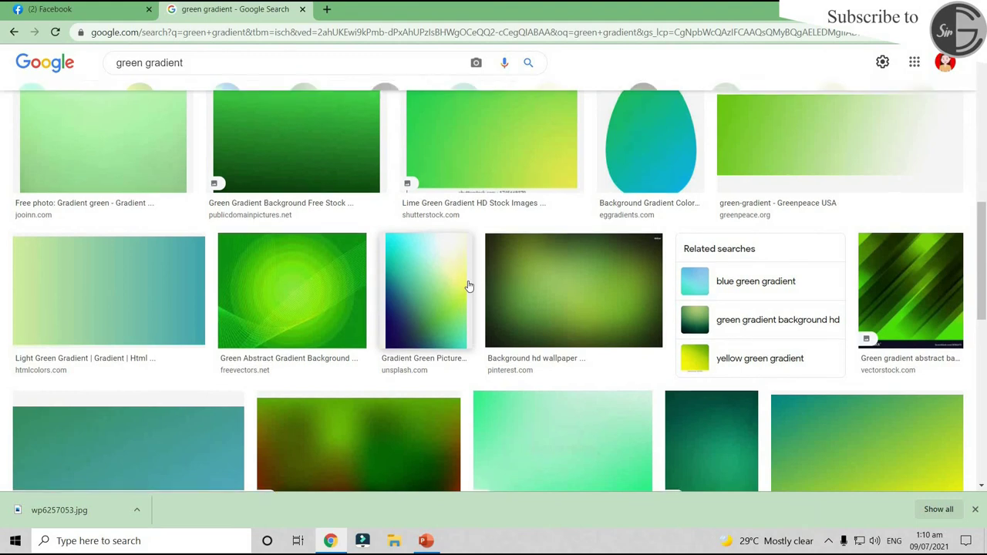
scroll(469, 286, up, 3)
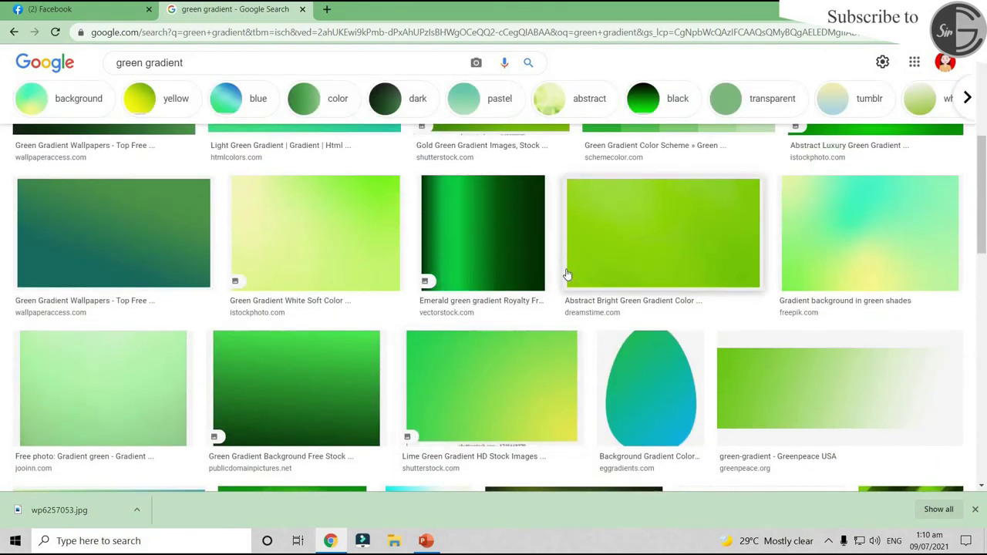
click(518, 212)
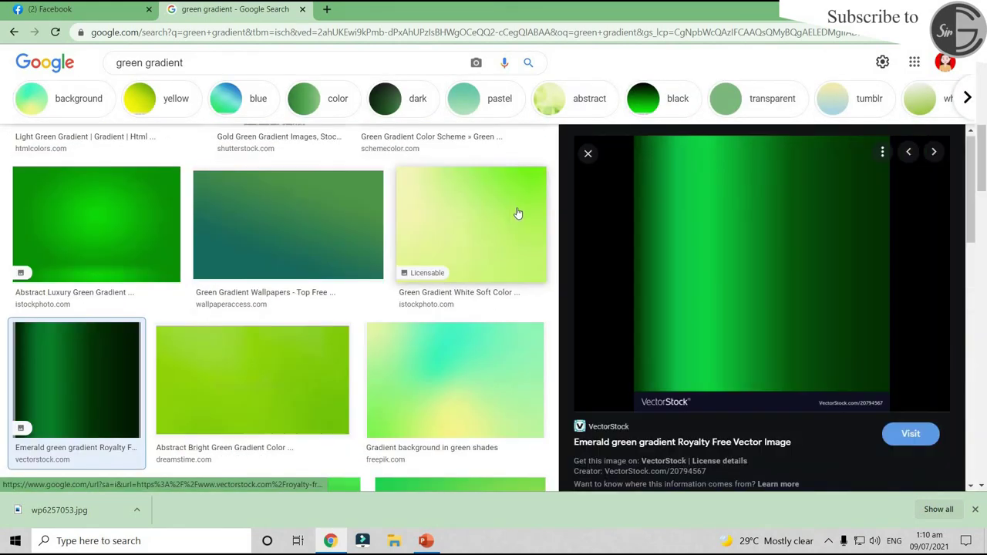
right_click(752, 170)
click(797, 335)
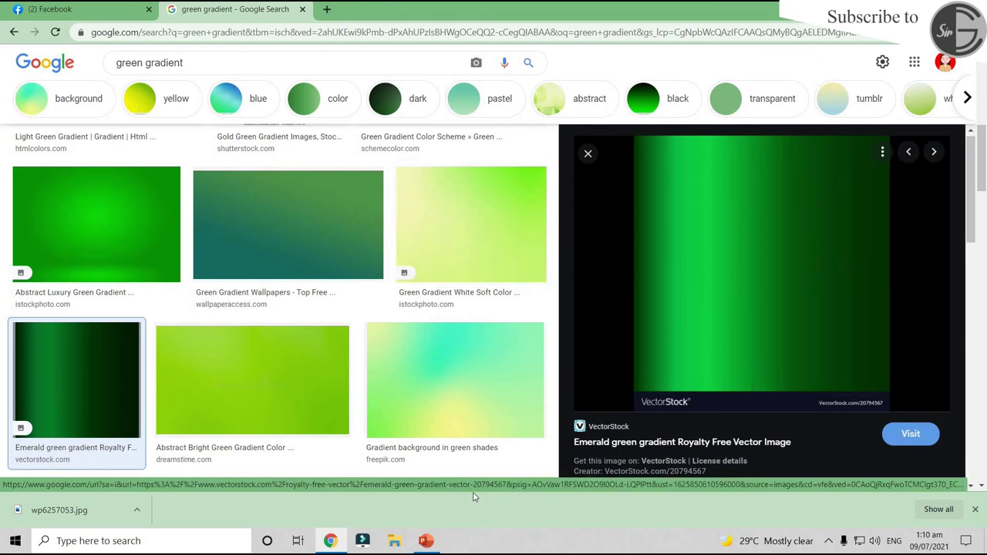
Paste the green gradient picture onto the slide and move it toward the top-left
key(alt+Tab)
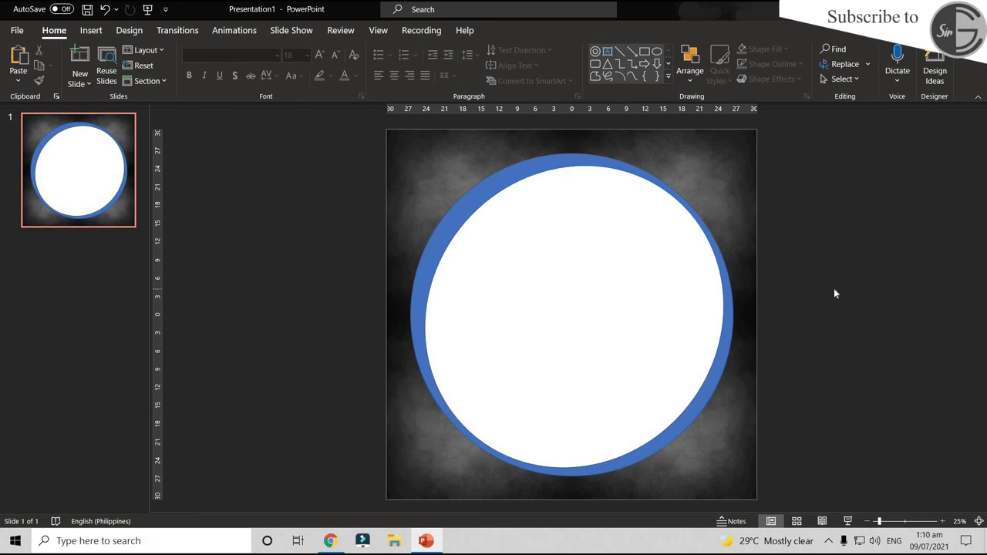
click(18, 60)
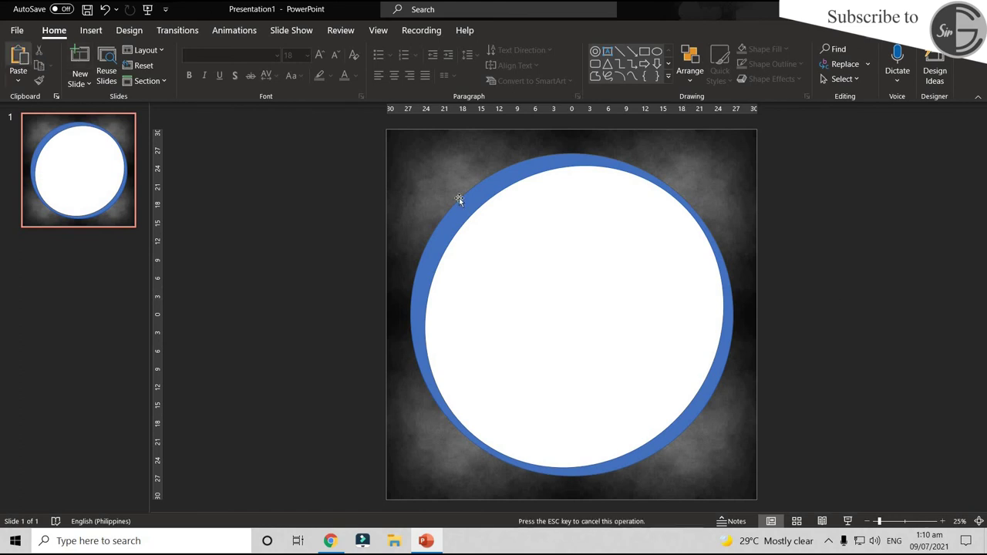
drag(581, 315, 431, 254)
scroll(463, 328, up, 5)
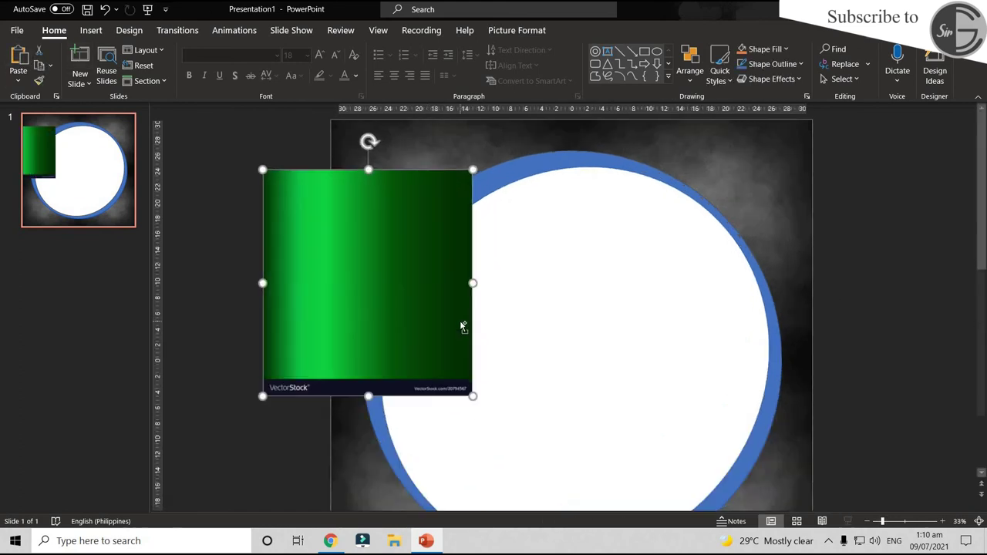
scroll(472, 293, down, 4)
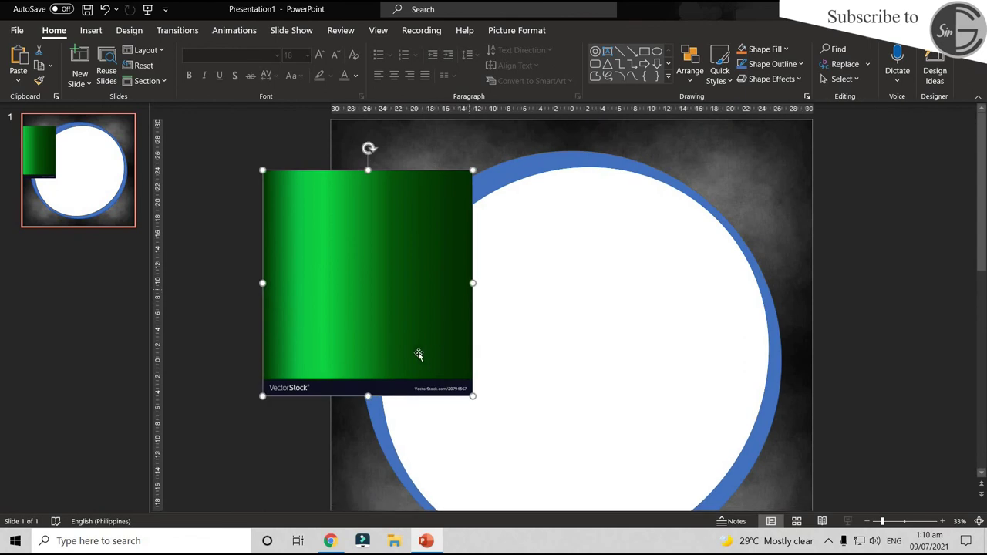
Crop the VectorStock watermark strip off the picture's bottom edge
double_click(372, 304)
click(833, 60)
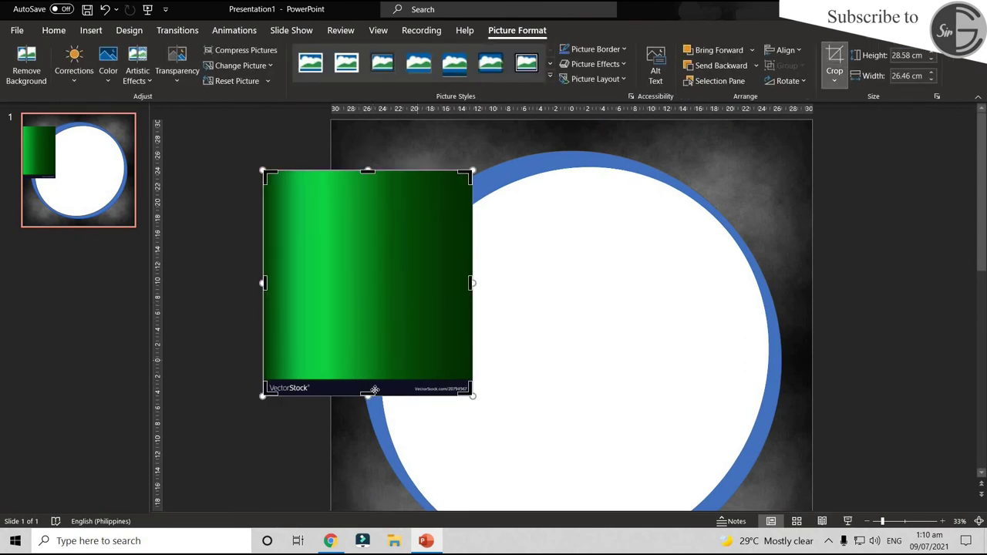
drag(367, 394, 368, 375)
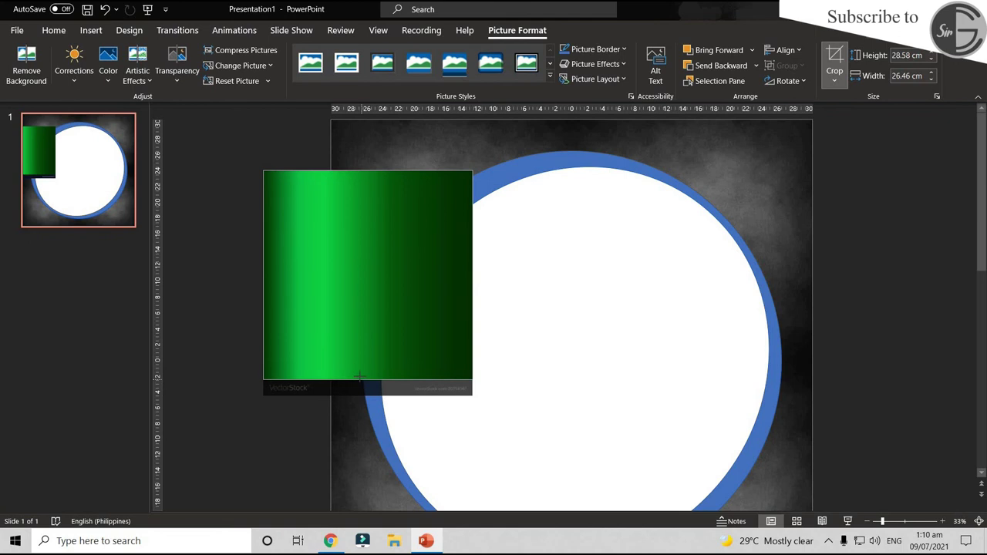
click(789, 277)
scroll(789, 276, down, 1)
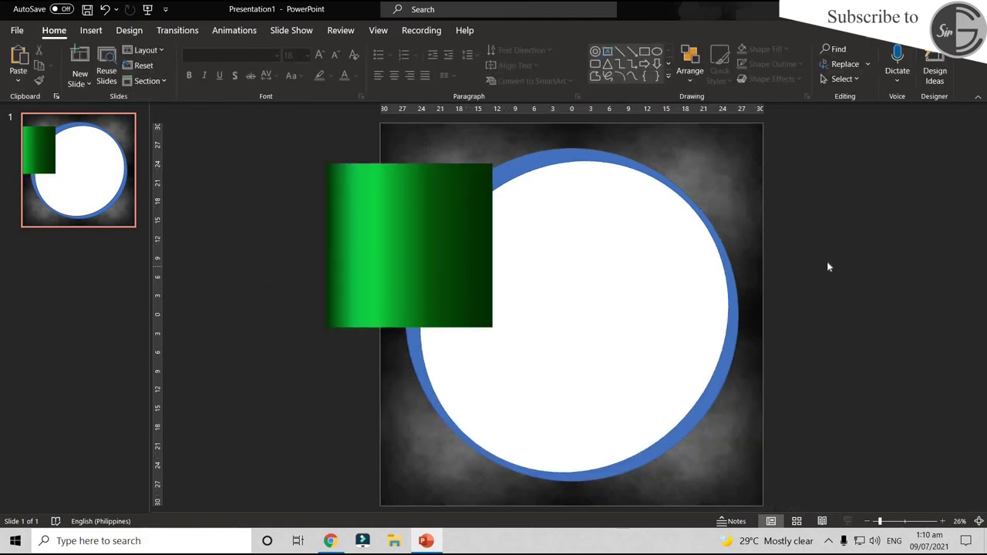
drag(441, 254, 482, 214)
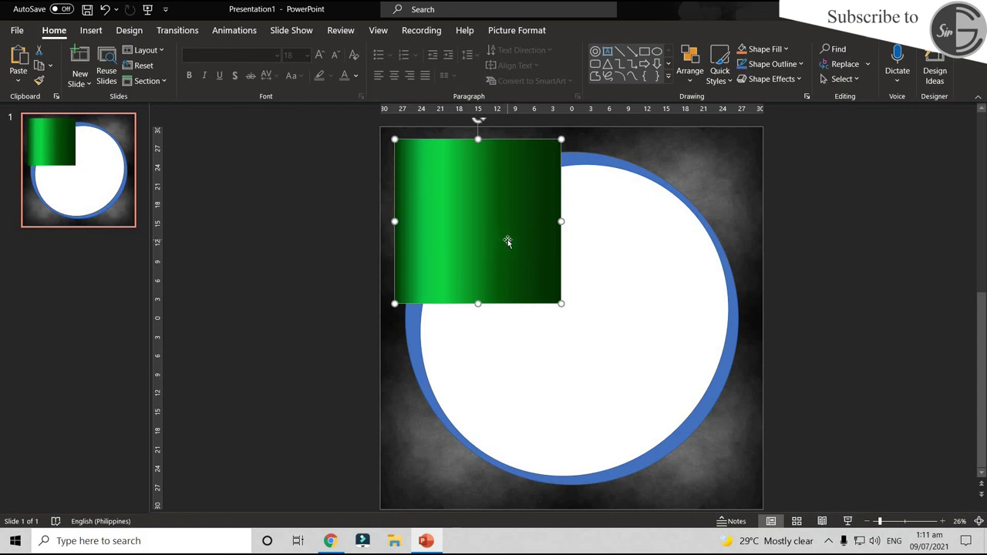
Duplicate the green picture and place the copy in the lower half
right_click(490, 211)
click(537, 235)
click(19, 58)
mouse_move(502, 208)
mouse_down()
mouse_move(509, 375)
mouse_move(499, 367)
mouse_move(548, 347)
mouse_up()
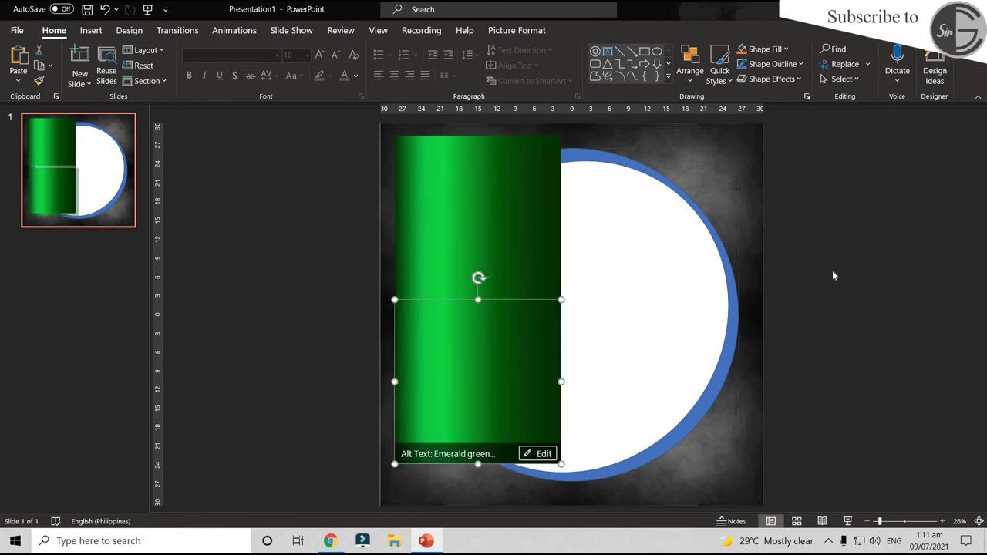
click(832, 274)
click(463, 359)
ctrl+scroll(463, 359, up, 3)
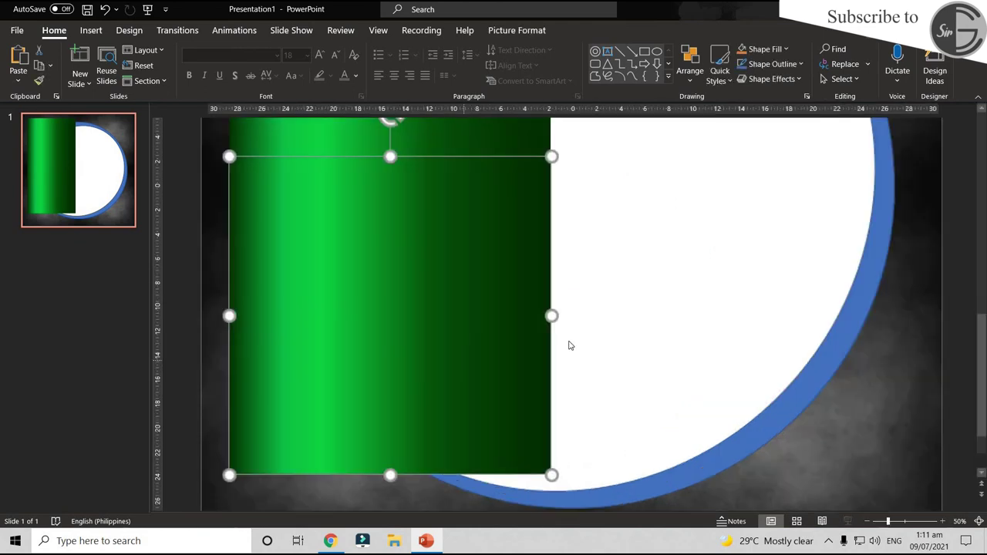
click(832, 256)
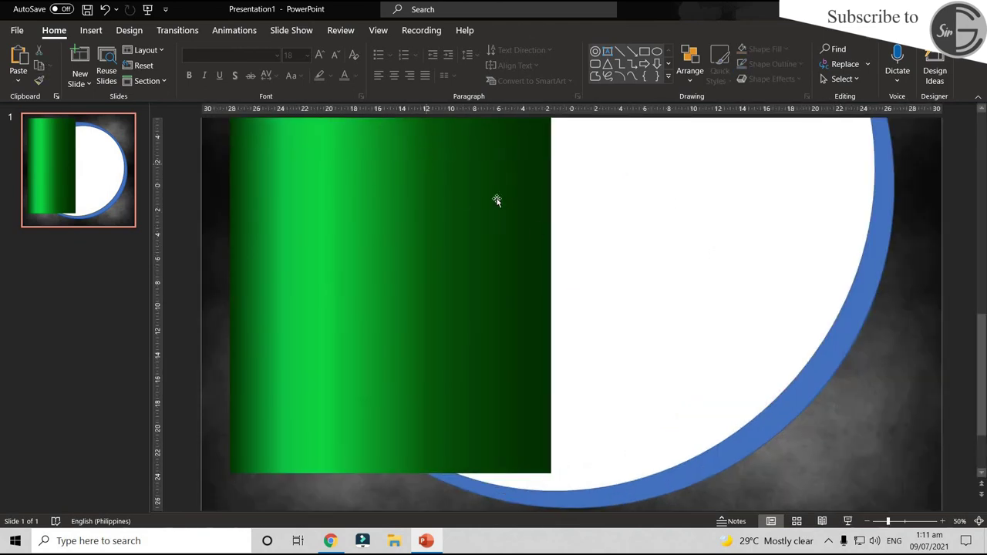
ctrl+scroll(503, 225, down, 3)
scroll(505, 229, down, 1)
Group the upper and lower green pictures into one
click(506, 246)
shift+click(500, 352)
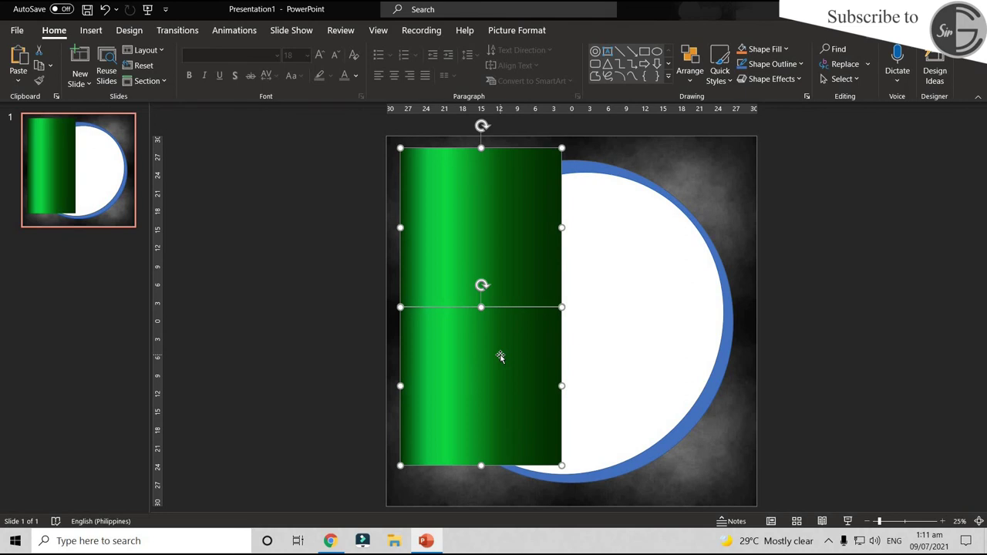
click(517, 30)
click(786, 65)
click(796, 85)
Copy the grouped picture to the right side and group both halves together
right_click(429, 172)
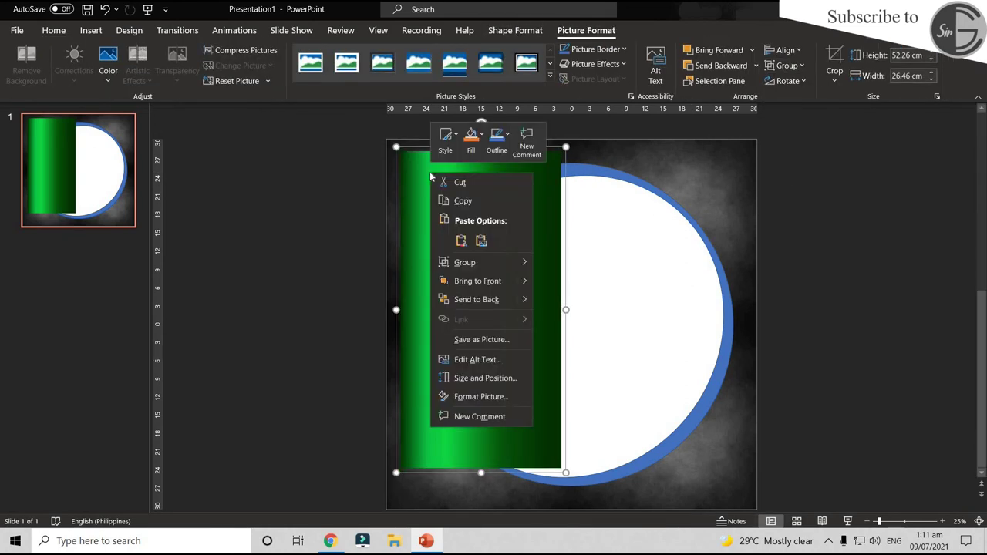
click(463, 200)
click(286, 218)
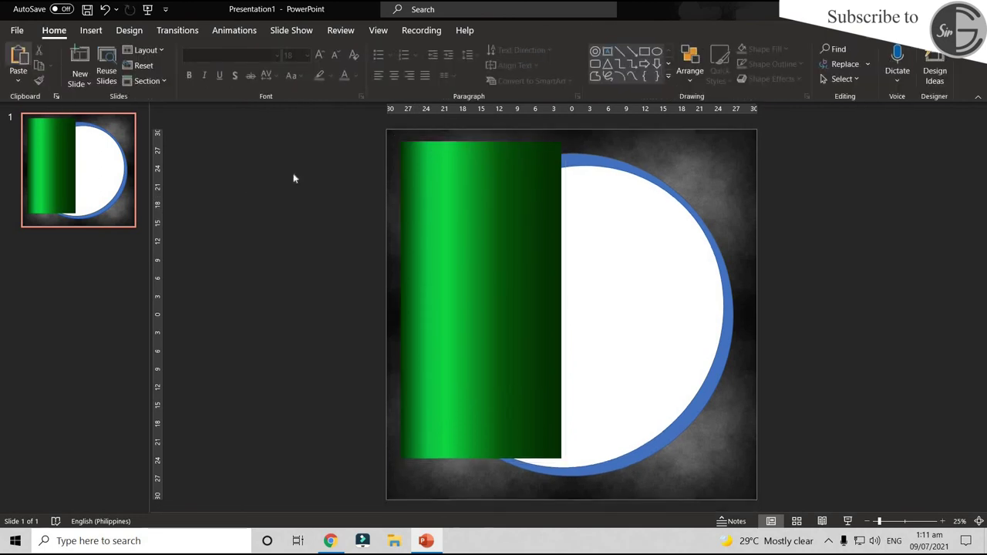
key(ctrl+v)
mouse_move(445, 295)
mouse_down()
mouse_move(606, 287)
mouse_move(597, 287)
mouse_up()
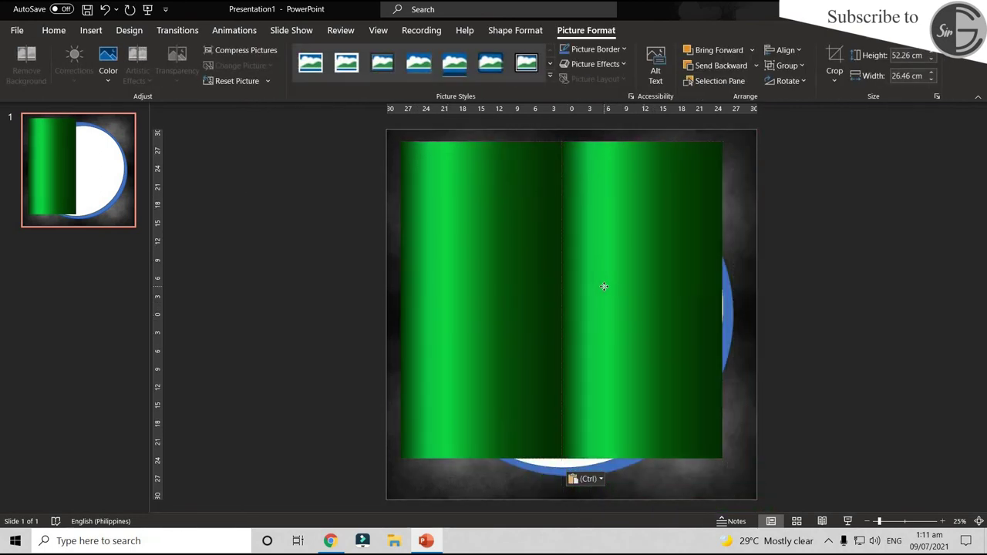
click(843, 311)
click(488, 264)
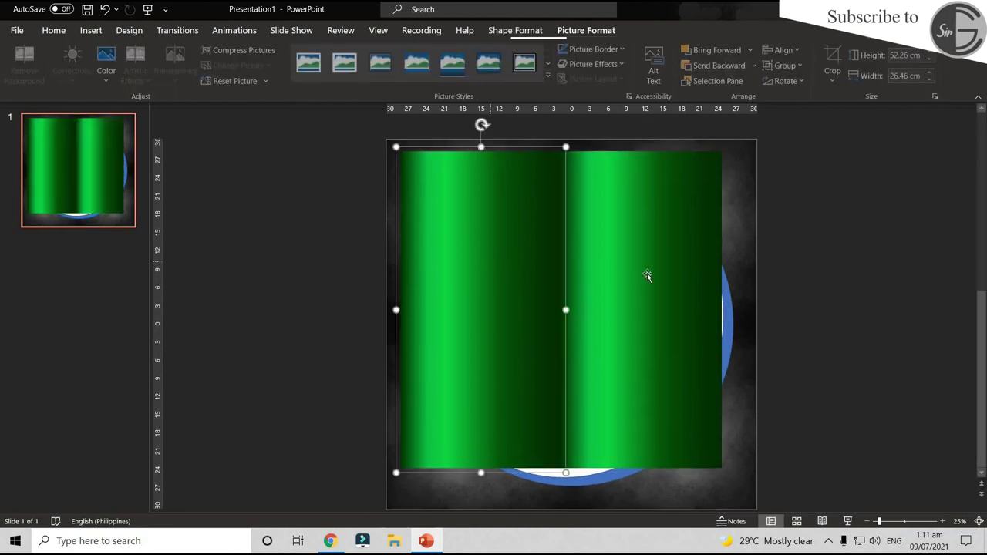
shift+click(647, 273)
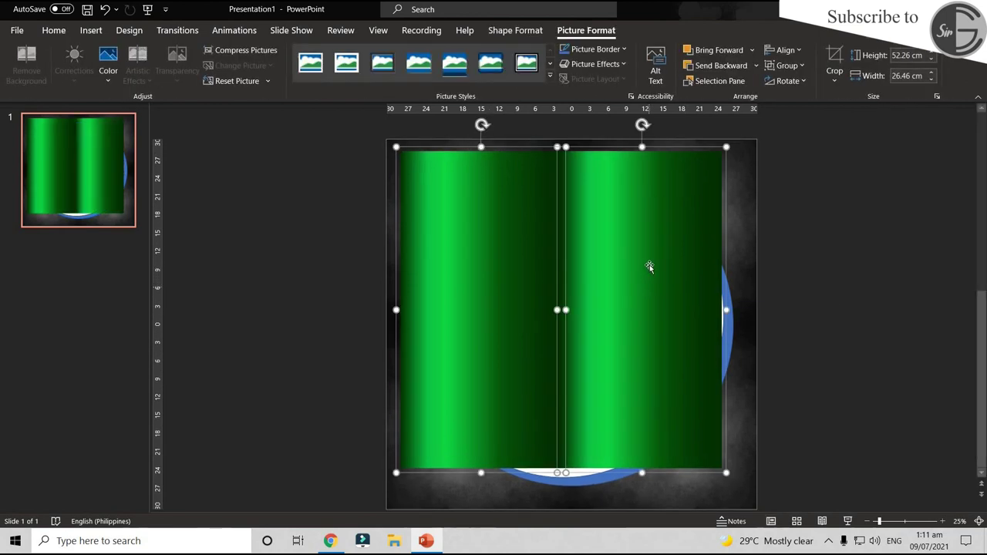
click(790, 66)
click(803, 88)
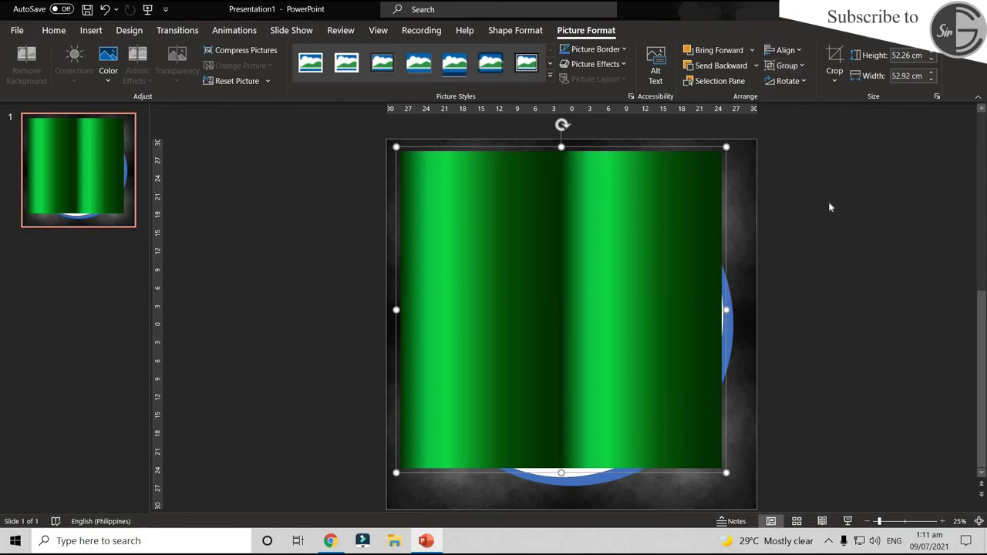
click(828, 205)
Move the green picture off the slide's right edge and select the blue circle behind the white one
drag(550, 344, 682, 335)
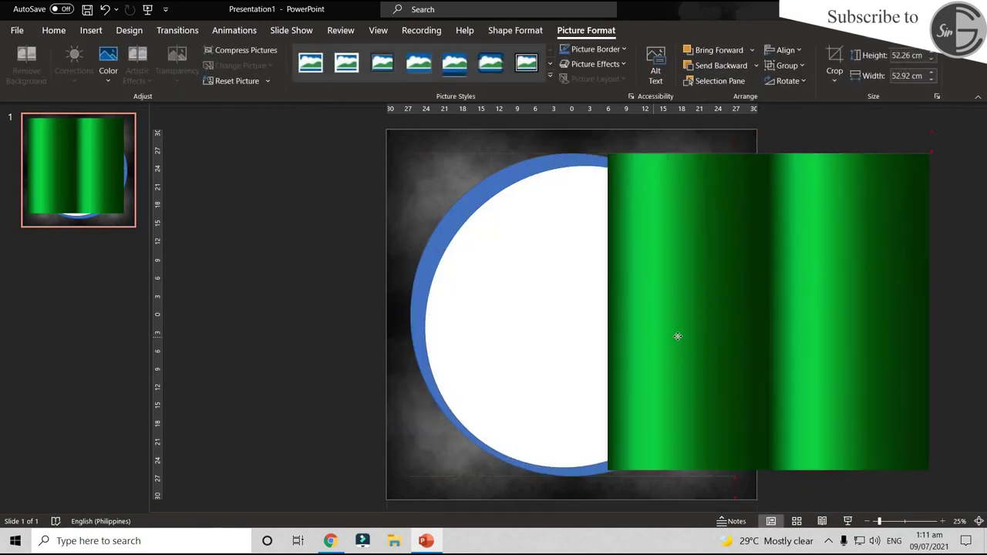
ctrl+scroll(682, 335, down, 2)
ctrl+scroll(682, 335, up, 3)
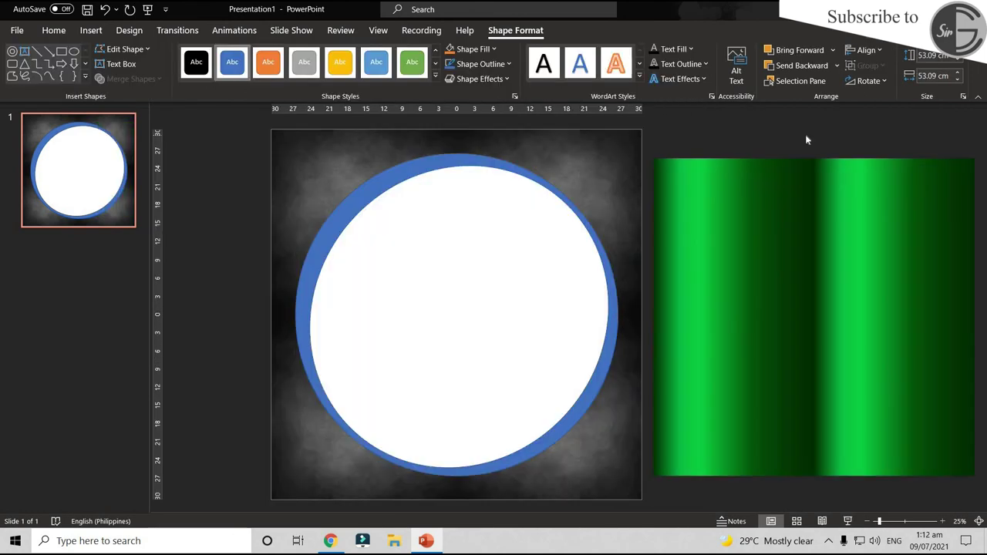
click(759, 213)
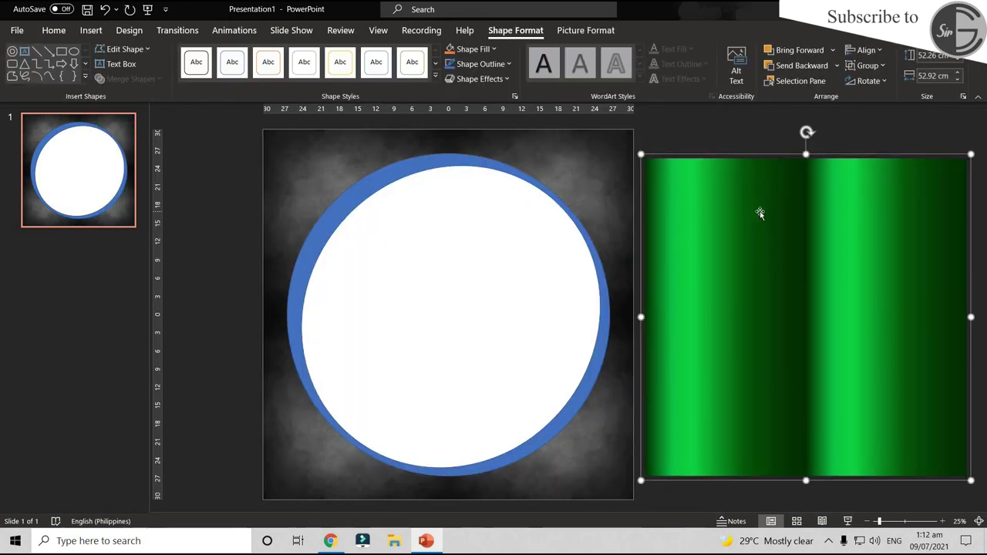
click(407, 168)
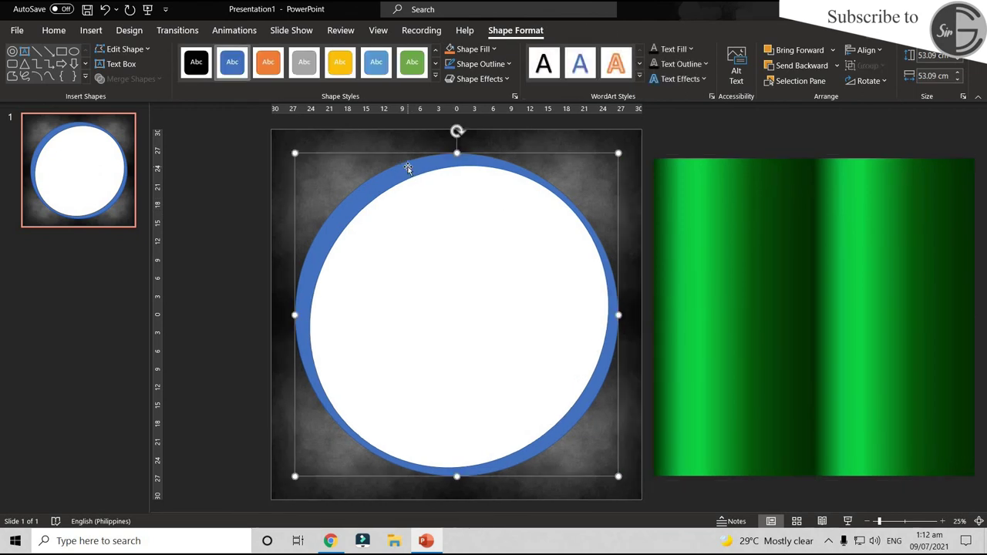
click(254, 206)
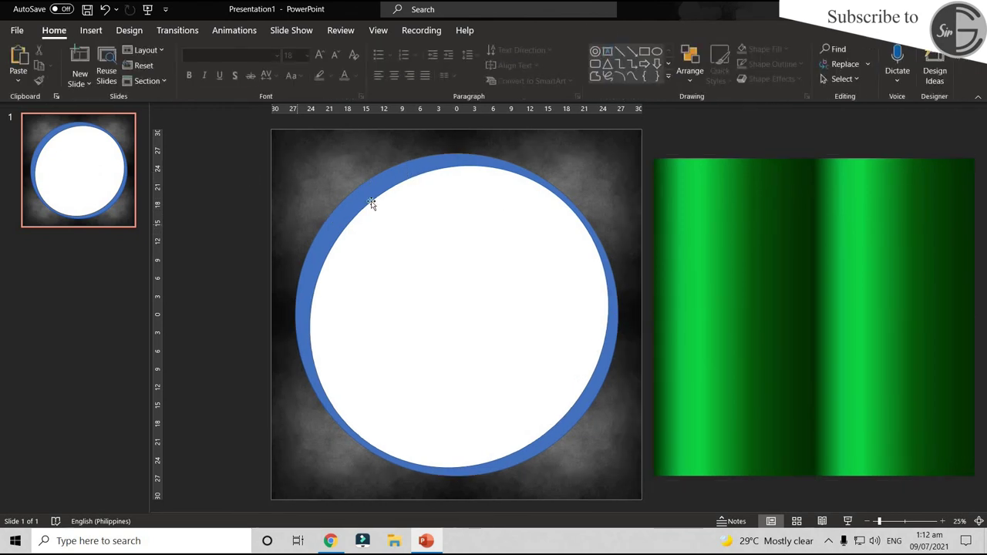
click(437, 162)
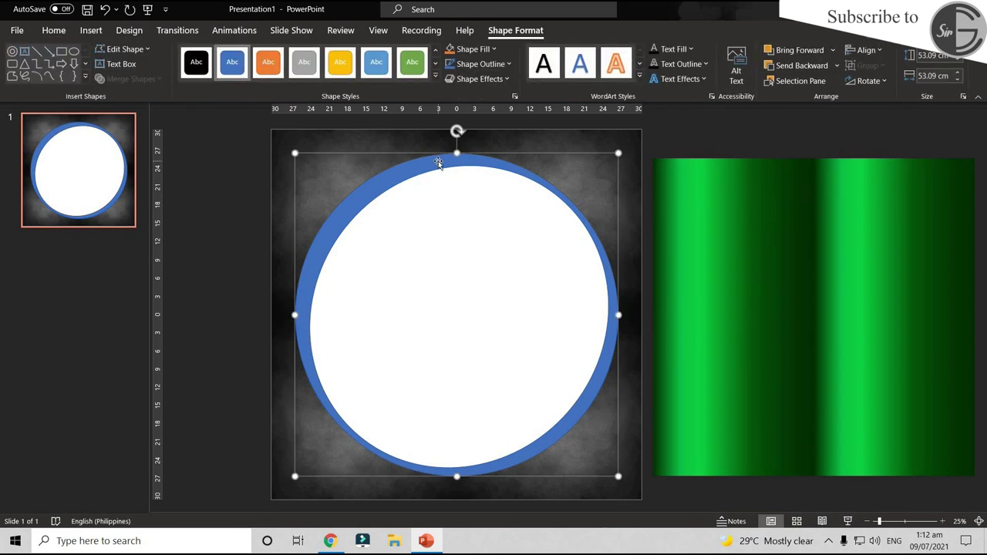
Switch the ring's fill to Picture or texture fill, using the clipboard image
right_click(438, 161)
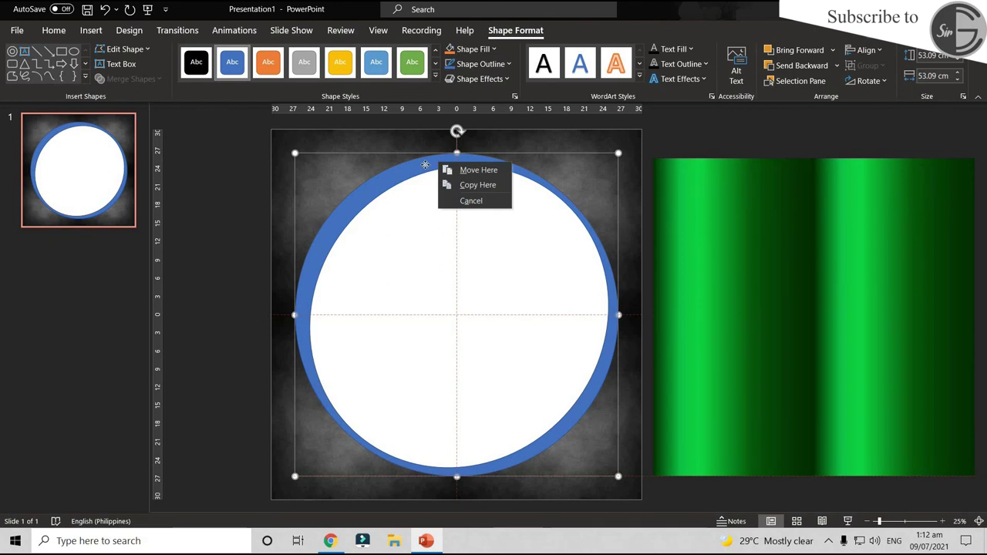
right_click(424, 171)
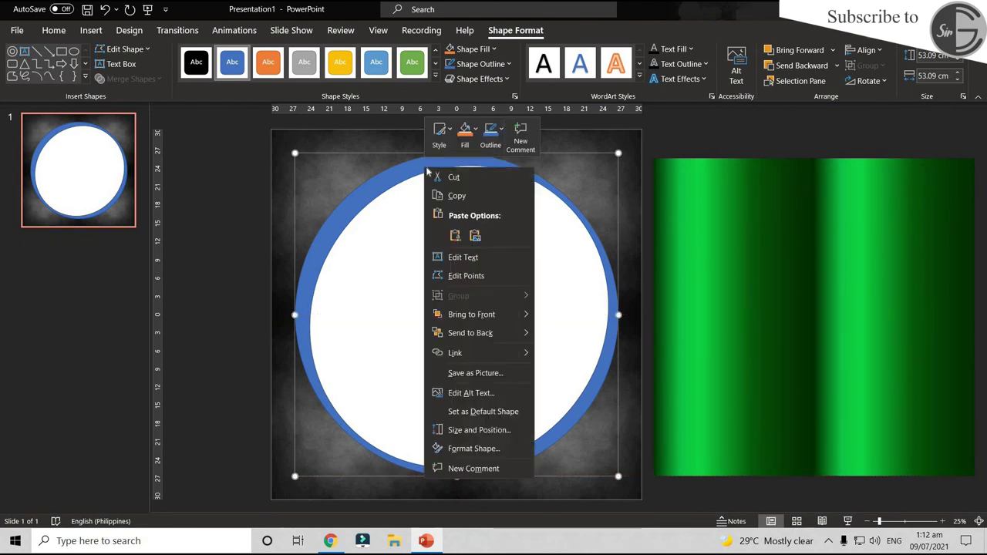
click(484, 455)
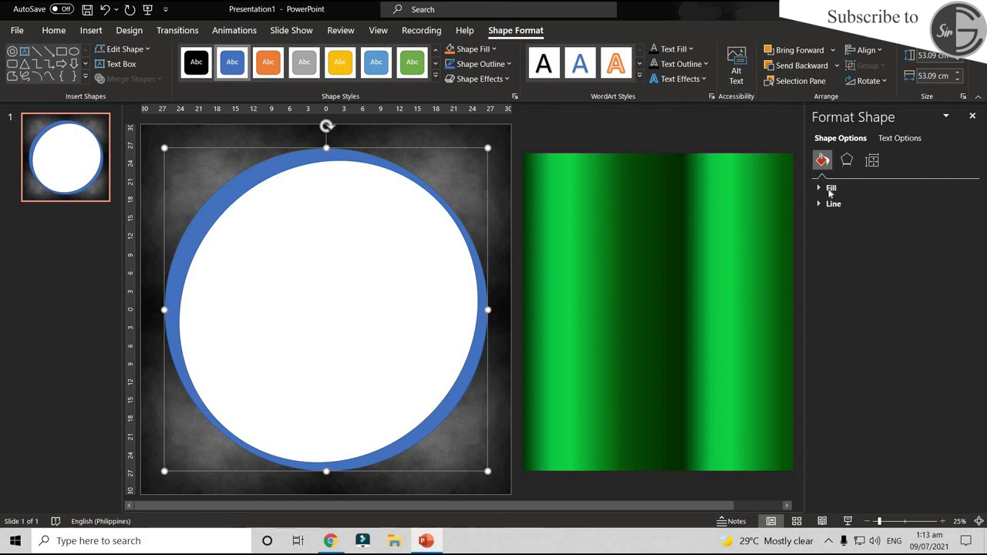
click(830, 192)
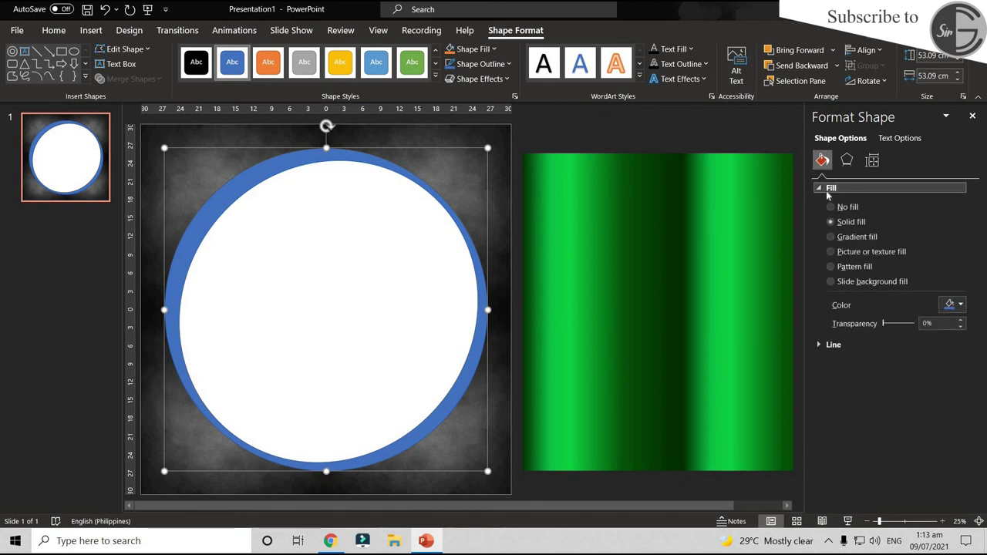
click(830, 252)
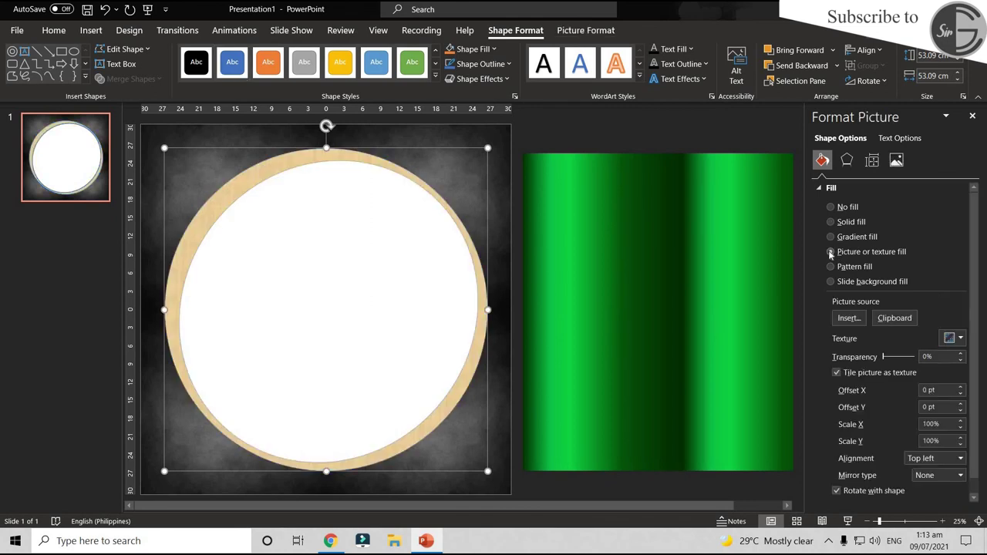
click(909, 318)
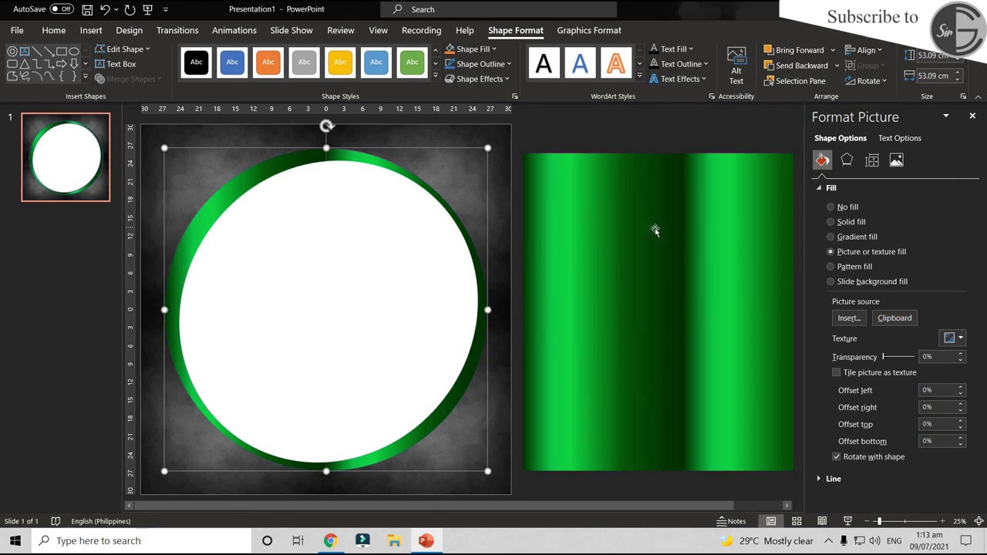
Copy the green gradient picture beside the slide and reselect the ring's fill settings
click(679, 125)
click(652, 194)
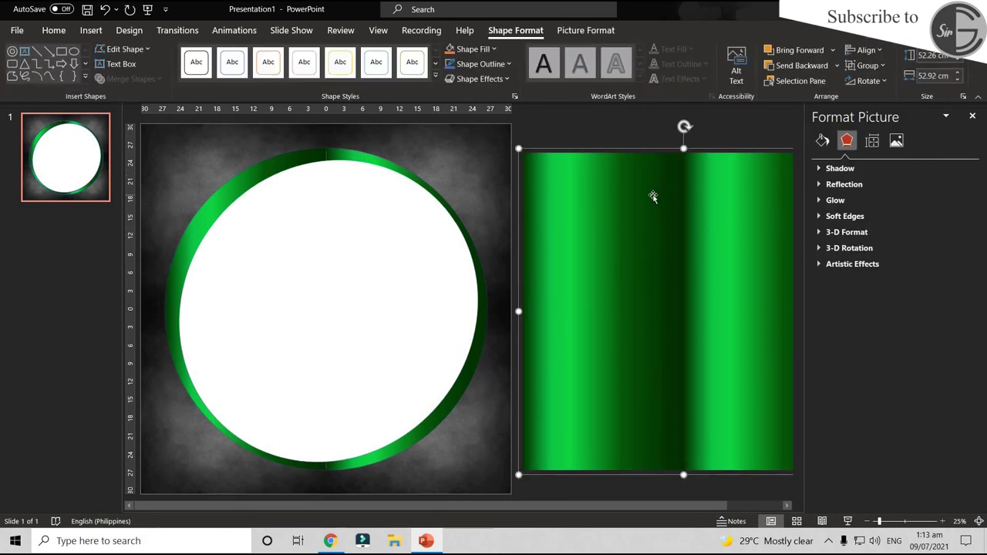
right_click(646, 194)
click(692, 221)
click(423, 160)
click(326, 154)
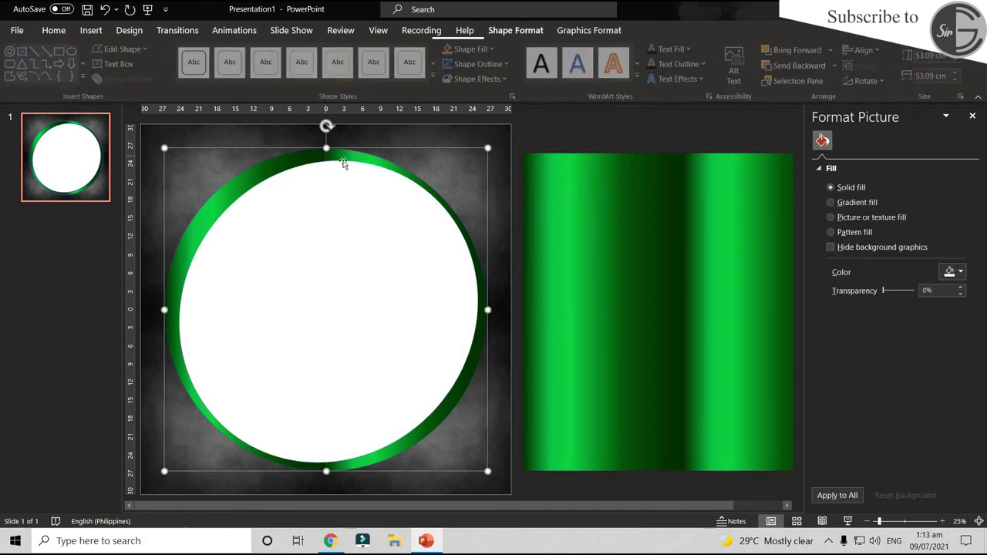
click(822, 162)
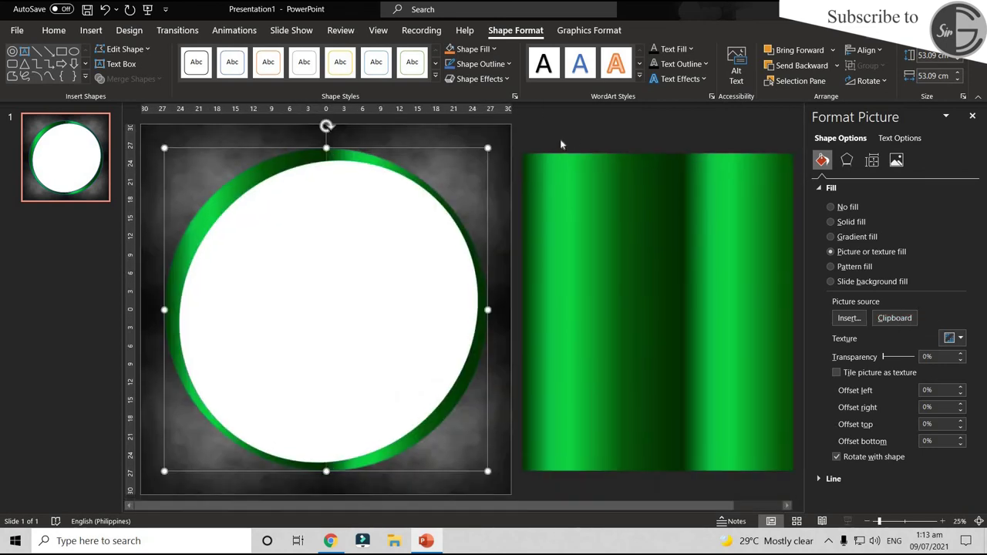
Set the green ring's Shape Outline to No Outline
click(455, 191)
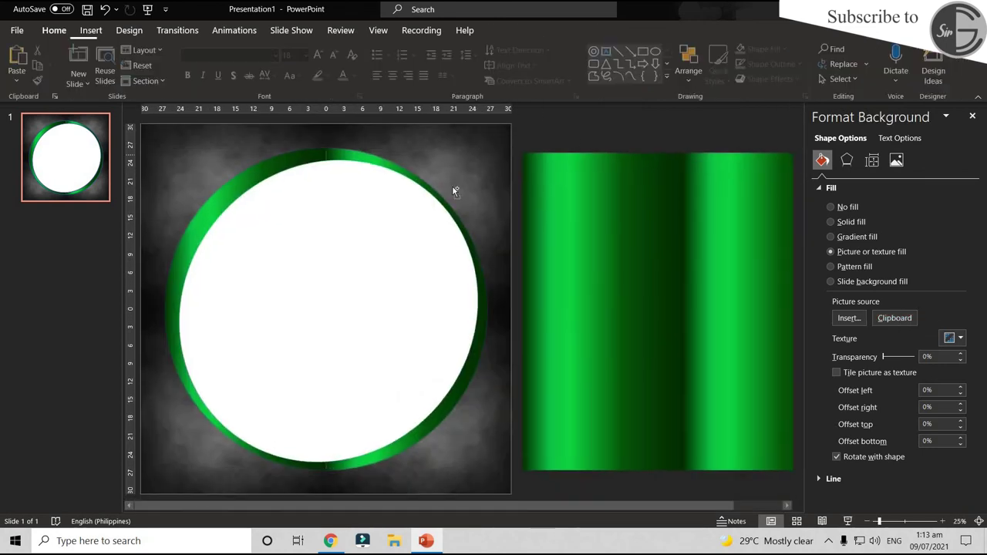
ctrl+scroll(454, 191, up, 5)
click(526, 266)
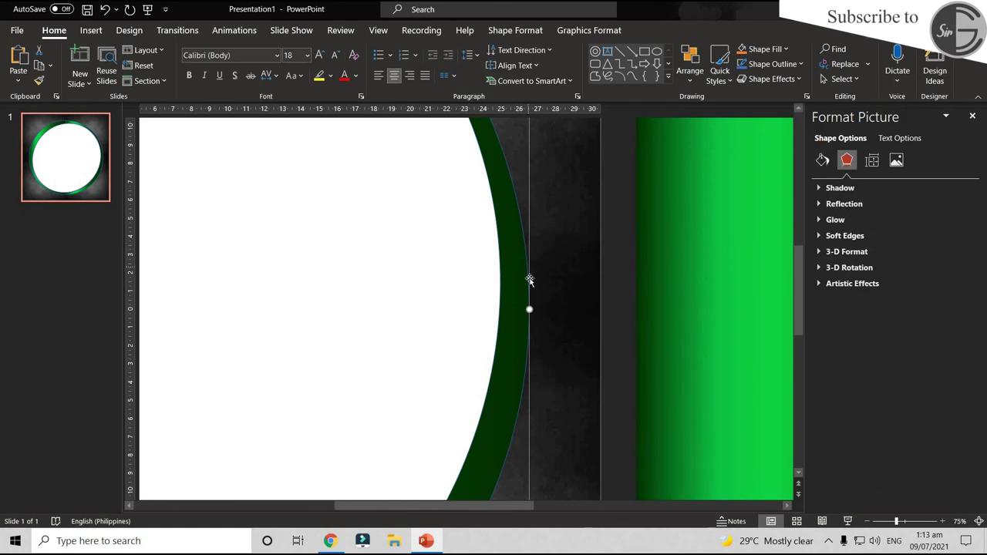
click(518, 31)
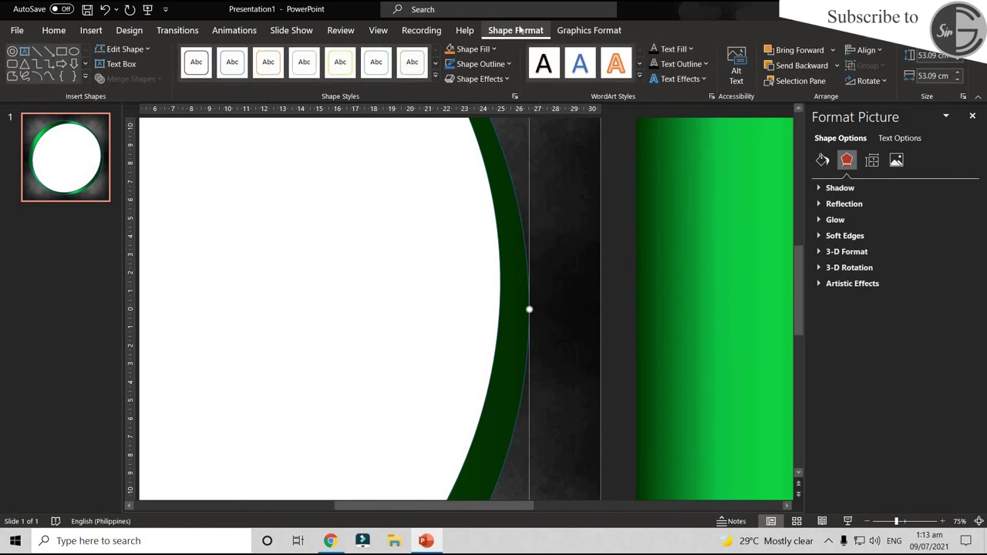
click(497, 66)
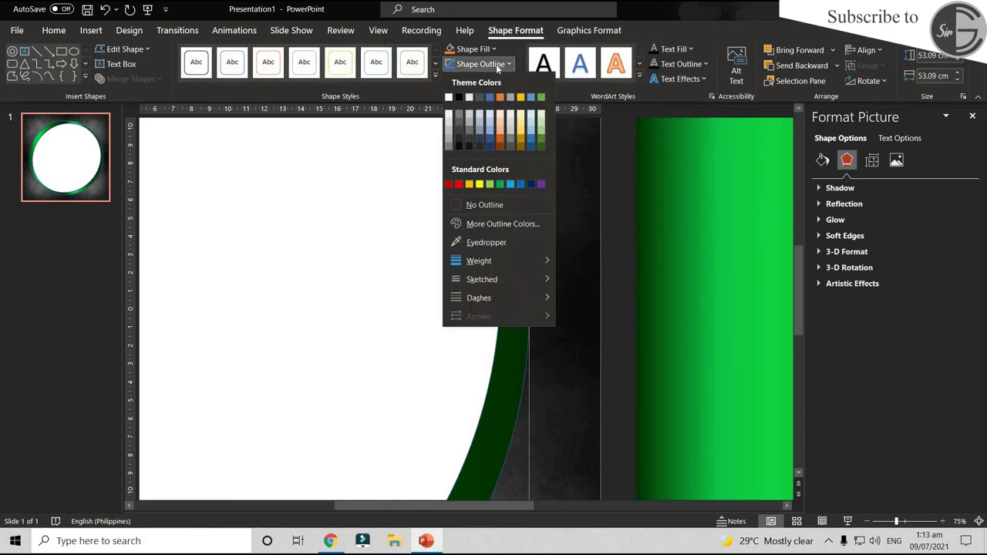
click(495, 206)
scroll(578, 255, down, 5)
scroll(577, 255, up, 2)
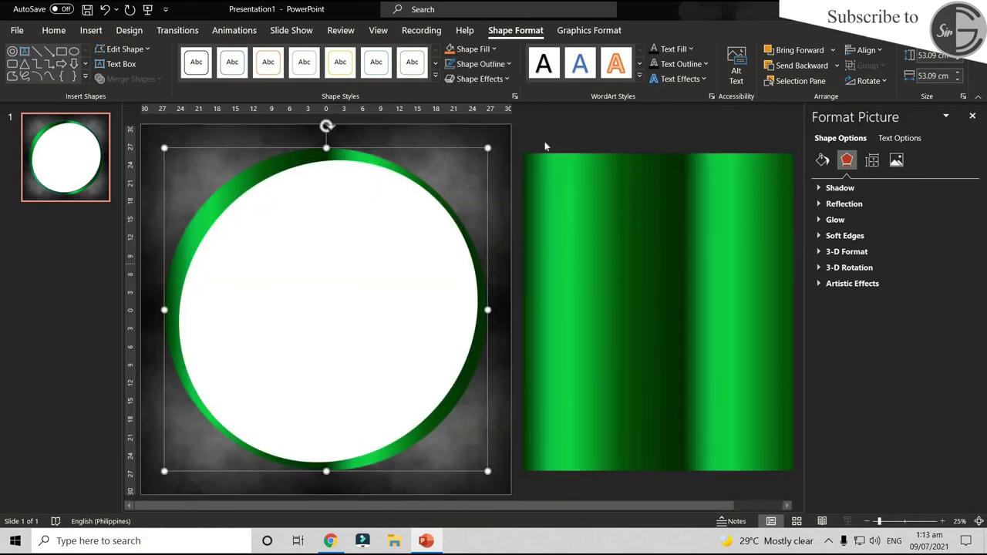
Check the outline-free ring, then select the green gradient picture beside the slide
click(403, 175)
click(388, 183)
scroll(407, 192, down, 2)
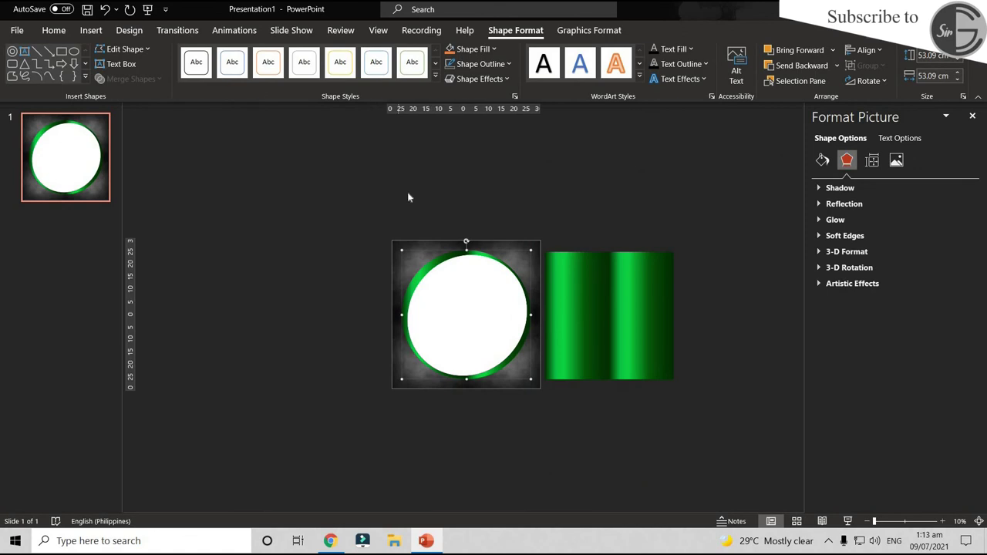
scroll(409, 198, up, 3)
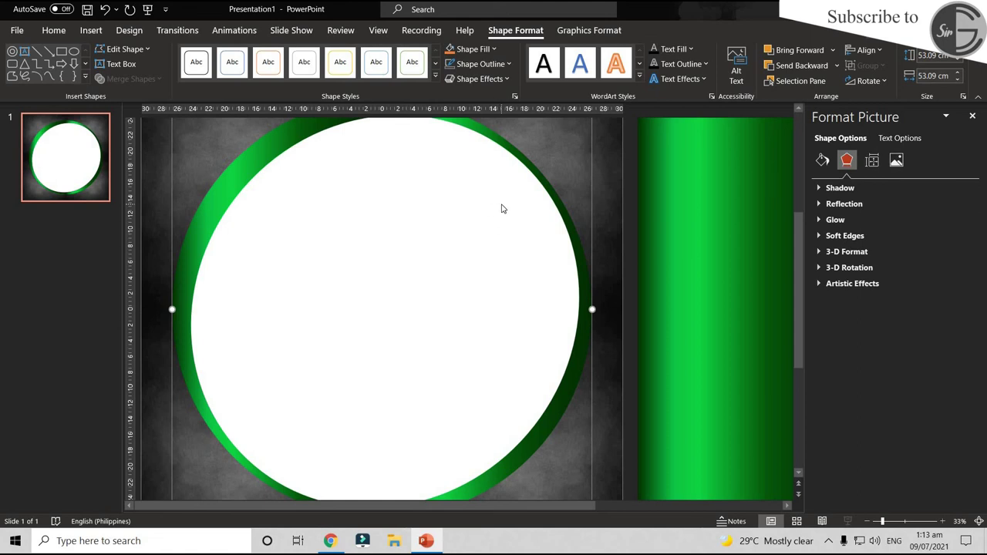
scroll(505, 231, down, 2)
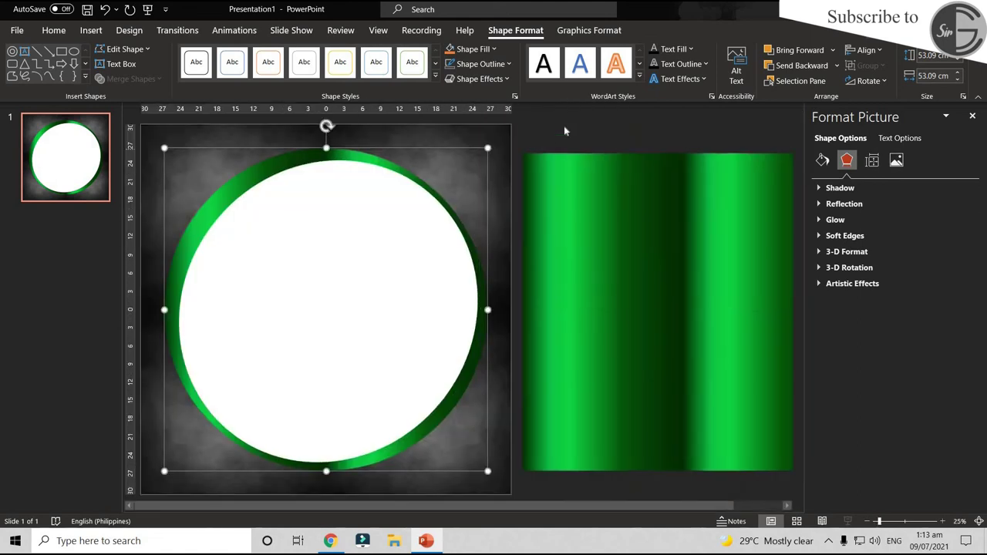
click(564, 128)
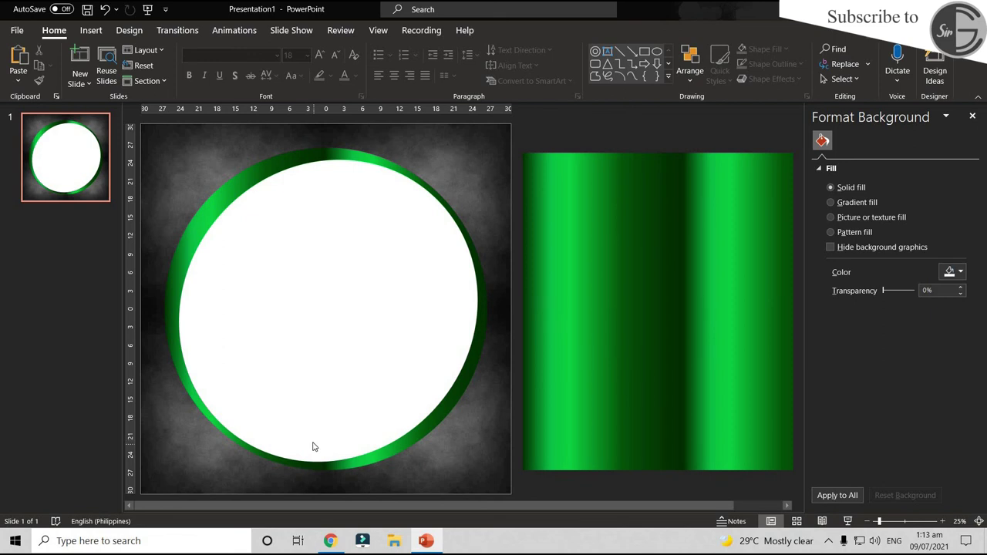
click(644, 476)
Paste the green school logo, shrink it, and centre it inside the white circle
click(19, 61)
drag(227, 275, 228, 208)
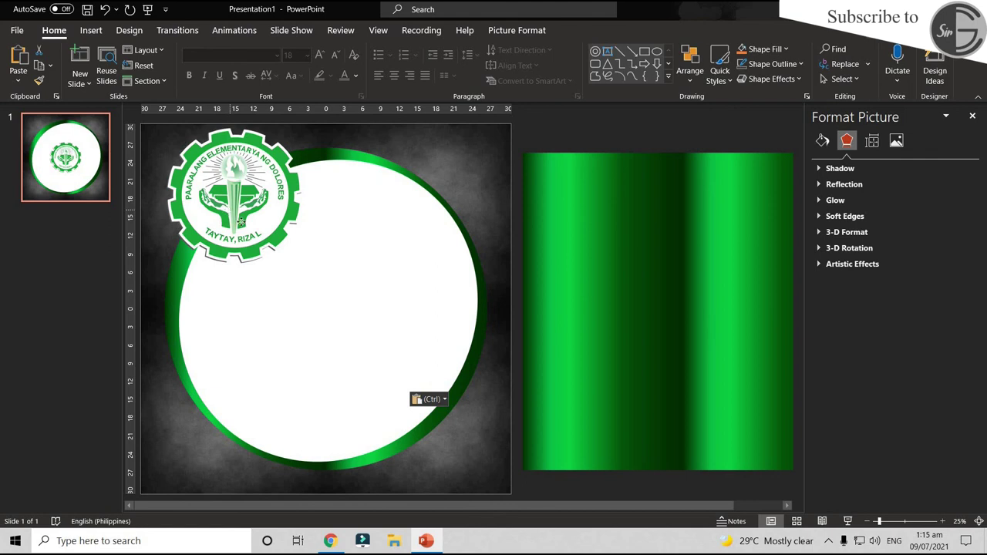
drag(241, 221, 365, 421)
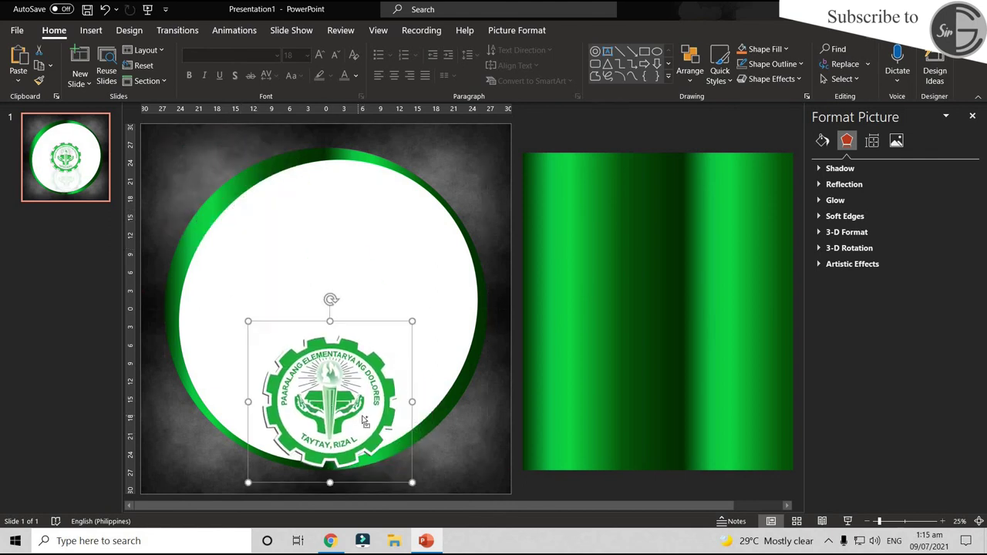
ctrl+scroll(365, 421, up, 3)
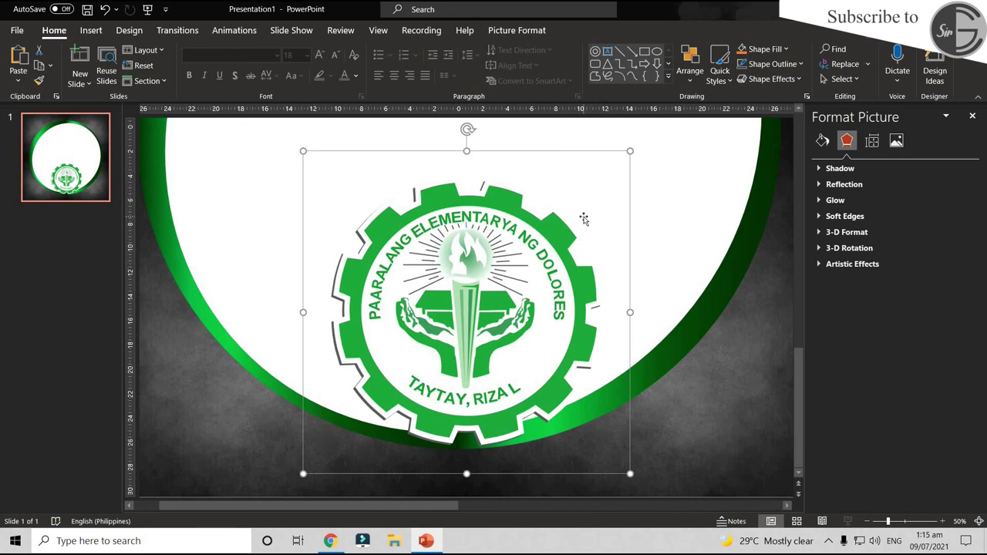
ctrl+scroll(477, 309, down, 3)
drag(325, 360, 327, 293)
ctrl+scroll(379, 352, down, 1)
ctrl+scroll(378, 352, up, 2)
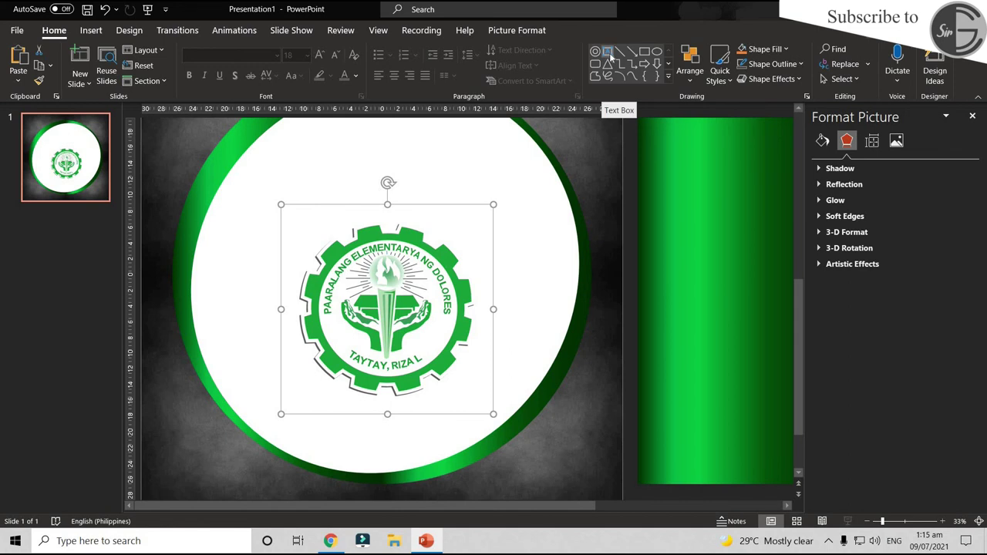
Add a text box for the 2 above the school logo
click(91, 32)
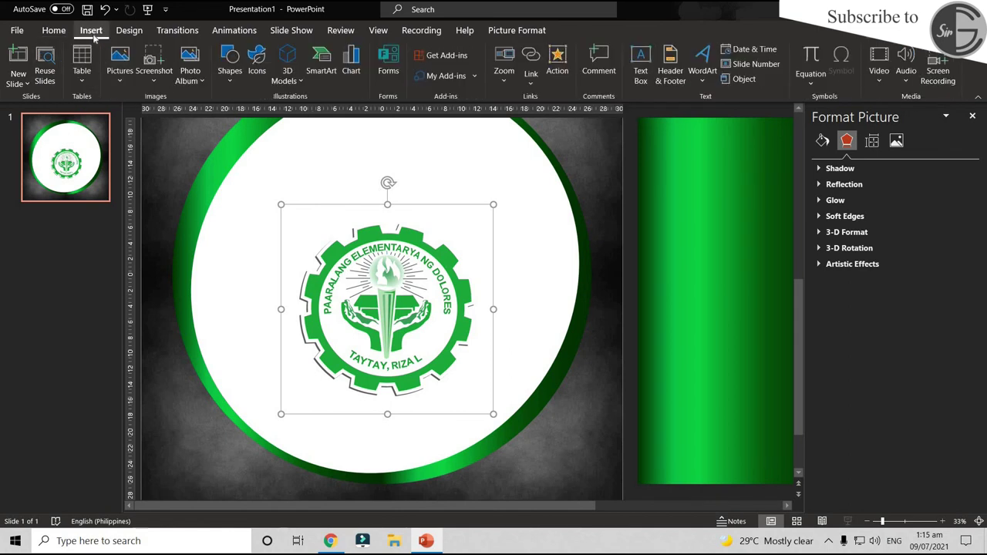
click(230, 63)
click(238, 117)
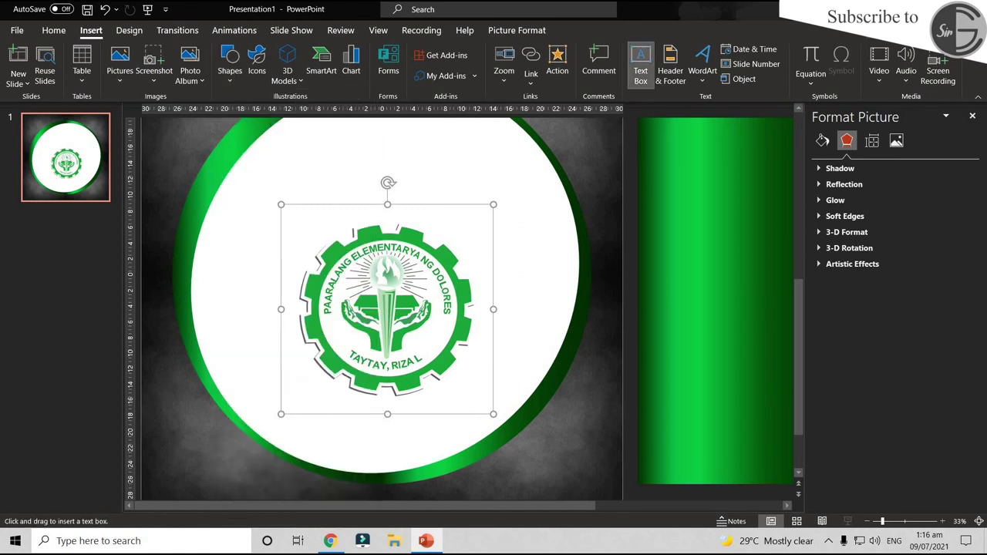
click(319, 151)
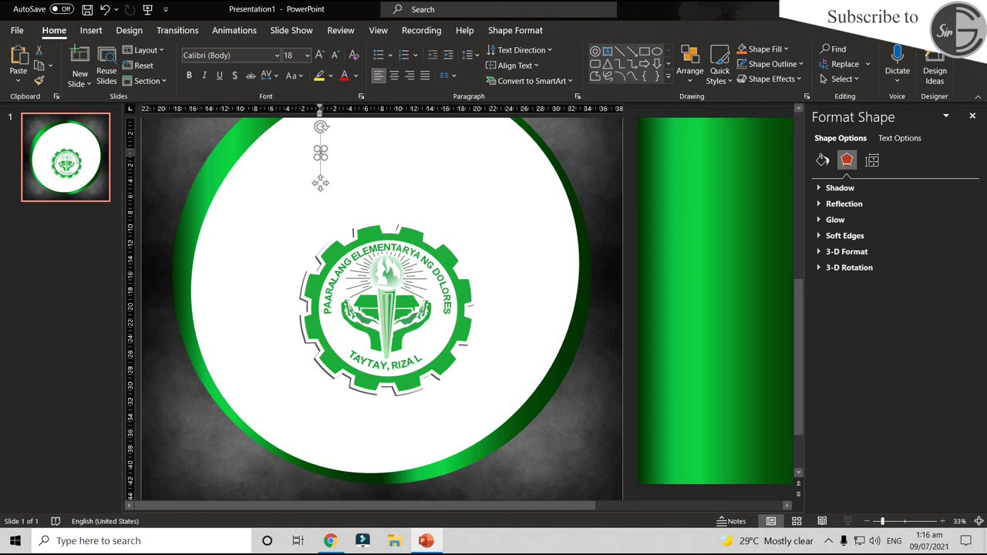
Enlarge the 2's font size step by step until it is large
click(319, 57)
click(319, 57)
click(319, 57)
click(320, 57)
click(319, 57)
click(319, 57)
click(319, 57)
click(319, 57)
click(319, 57)
click(319, 57)
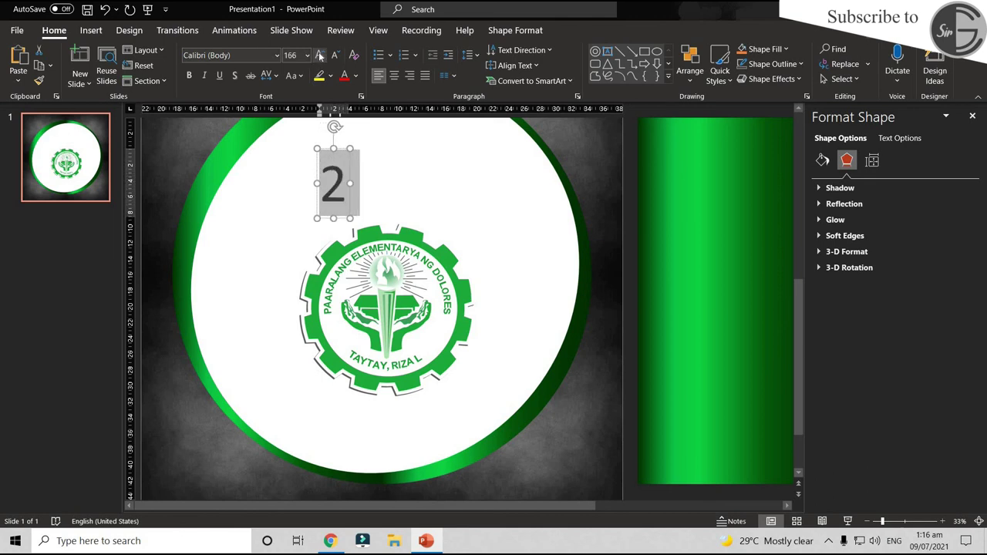
click(319, 57)
Apply the Square transform warp text effect to the 2
click(515, 30)
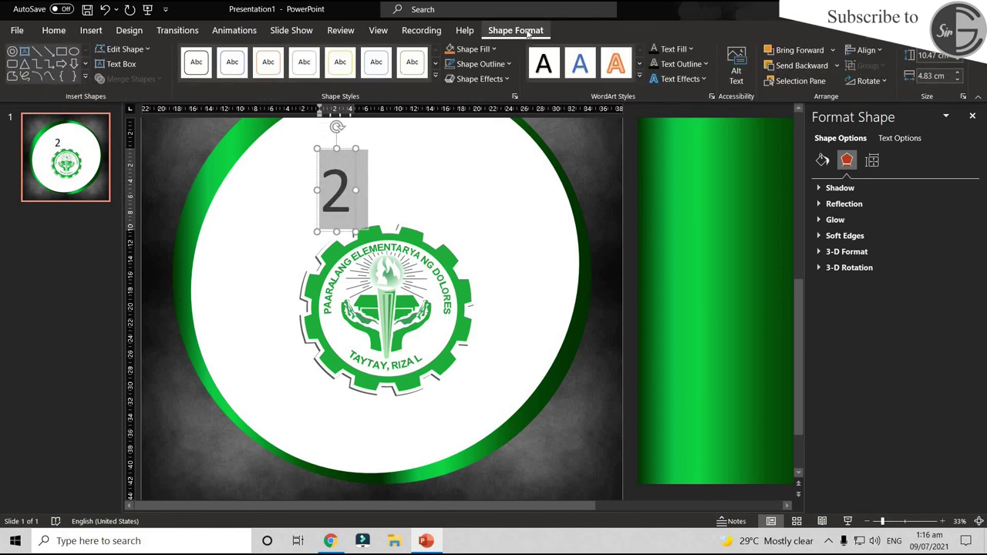
click(696, 80)
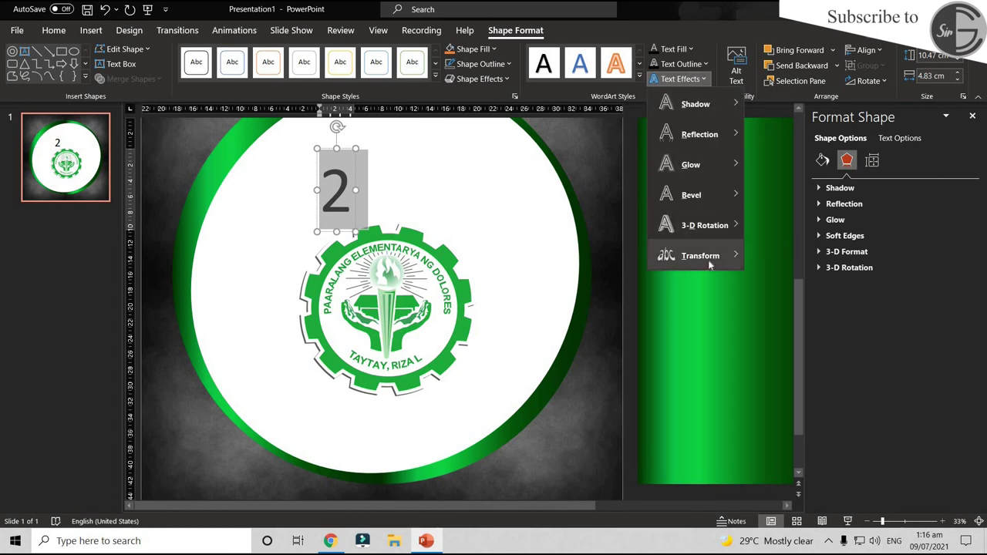
mouse_move(708, 259)
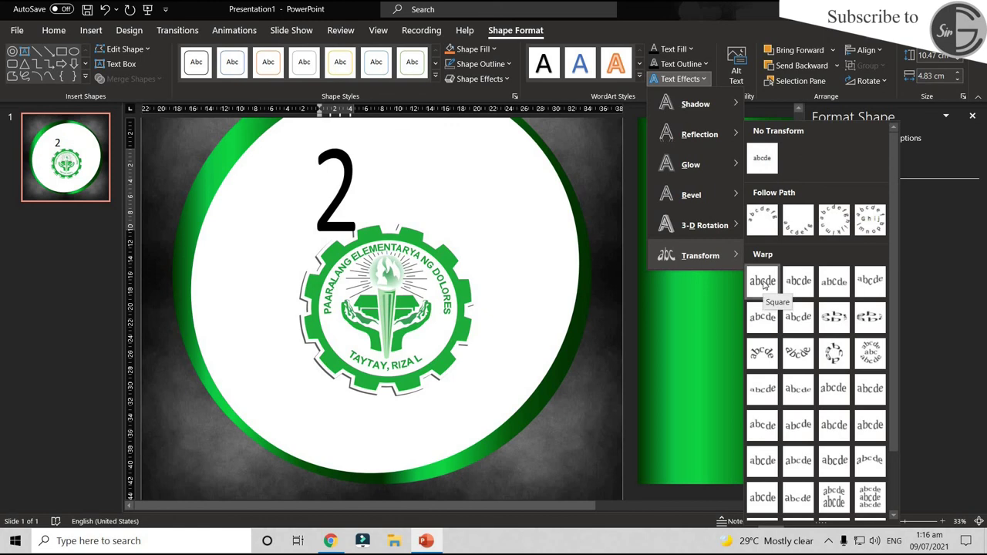
click(763, 283)
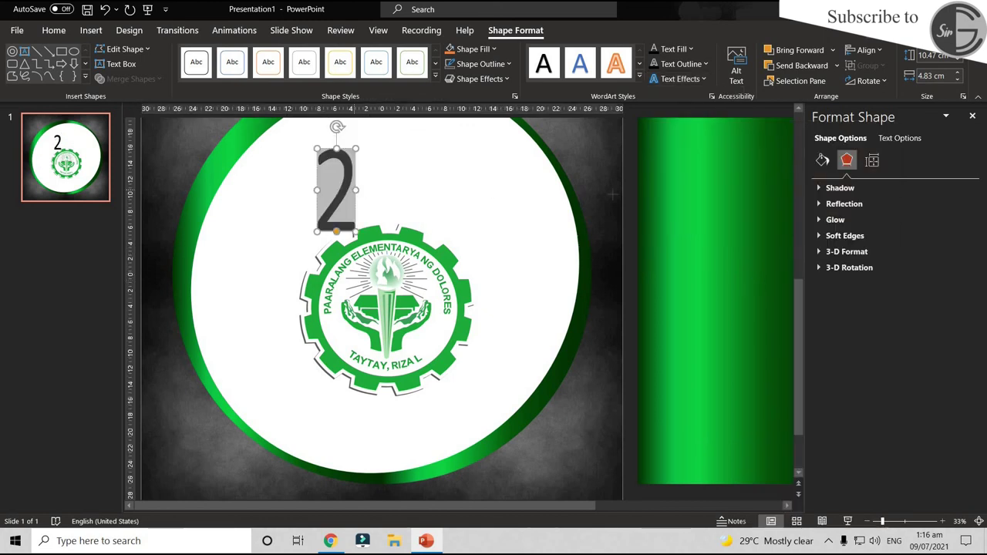
Resize the warped 2 to a moderate size and move it onto the logo's top
drag(356, 190, 618, 189)
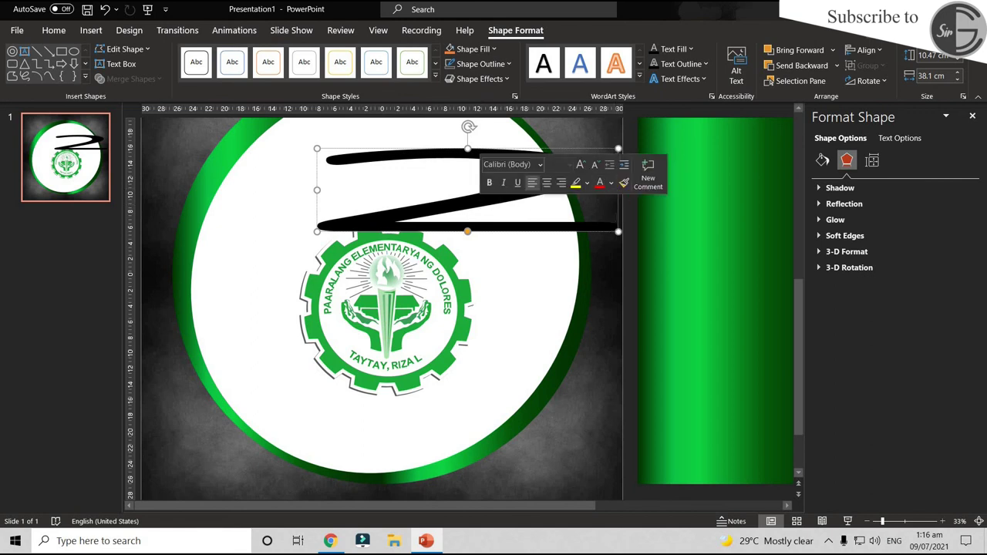
key(ctrl+z)
key(ctrl+z)
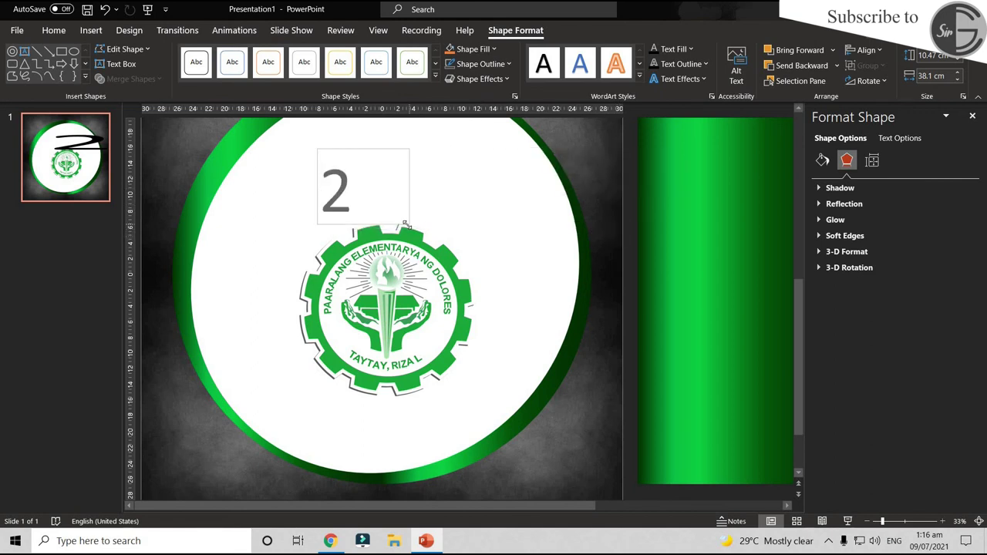
drag(414, 223, 409, 224)
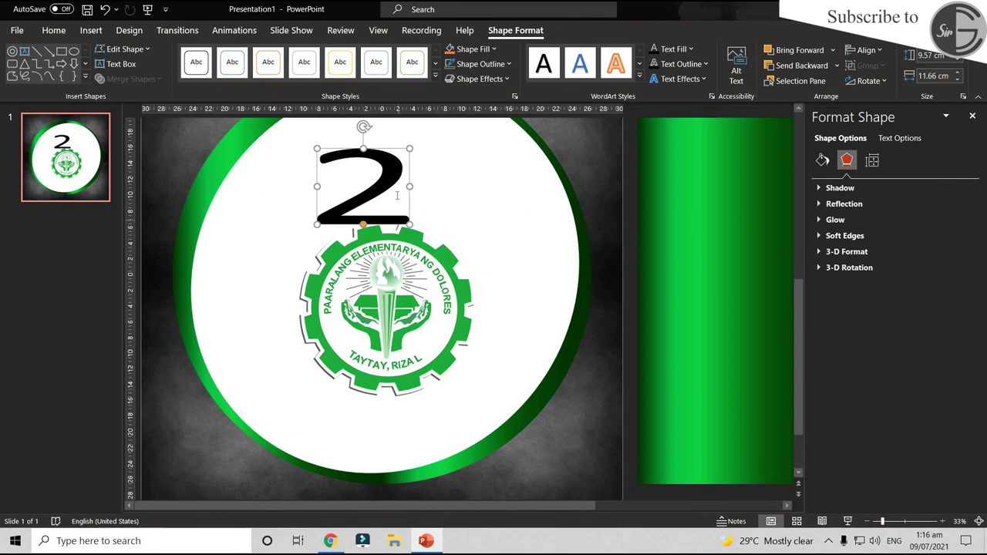
drag(385, 149, 385, 172)
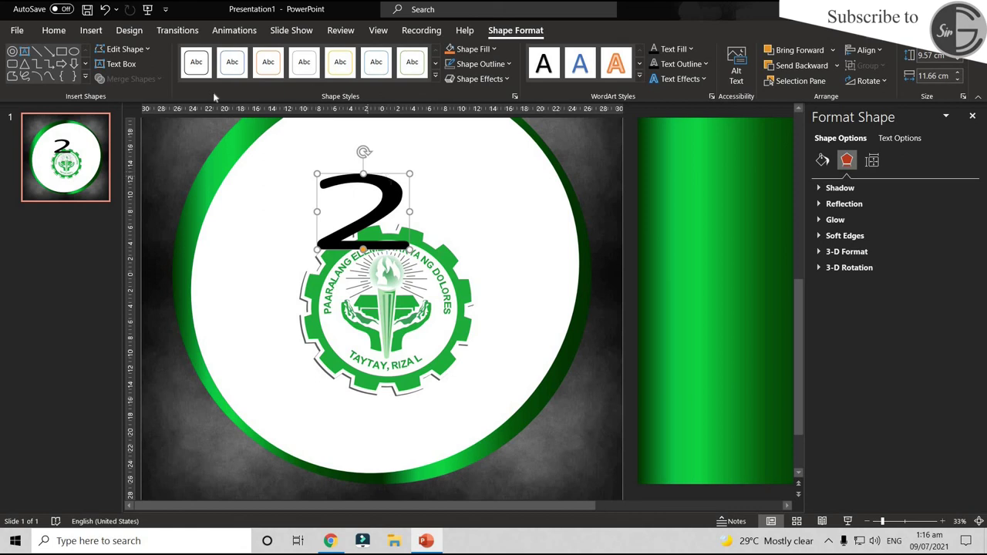
Set the 2's font to ObelixPro and make it italic
click(61, 33)
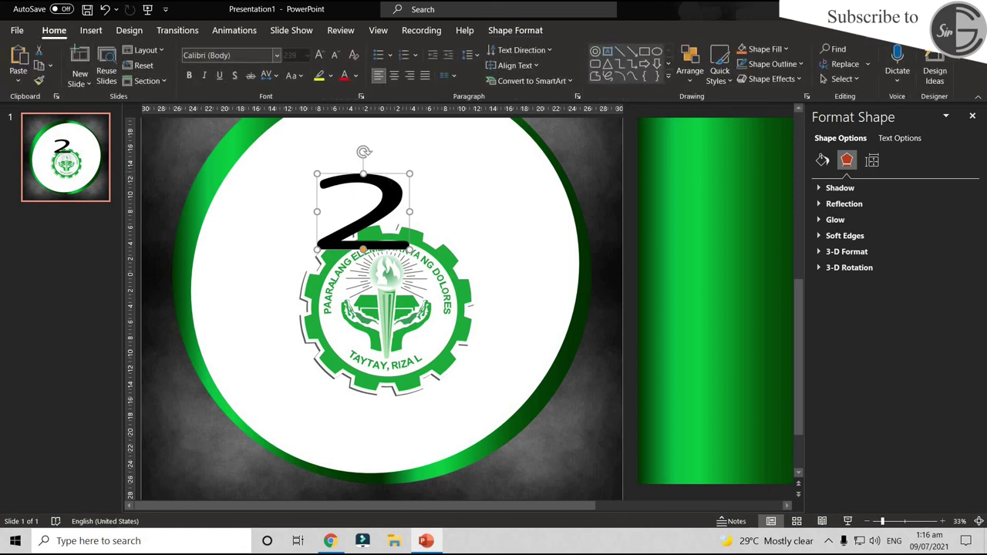
click(230, 55)
text(ObelixPro)
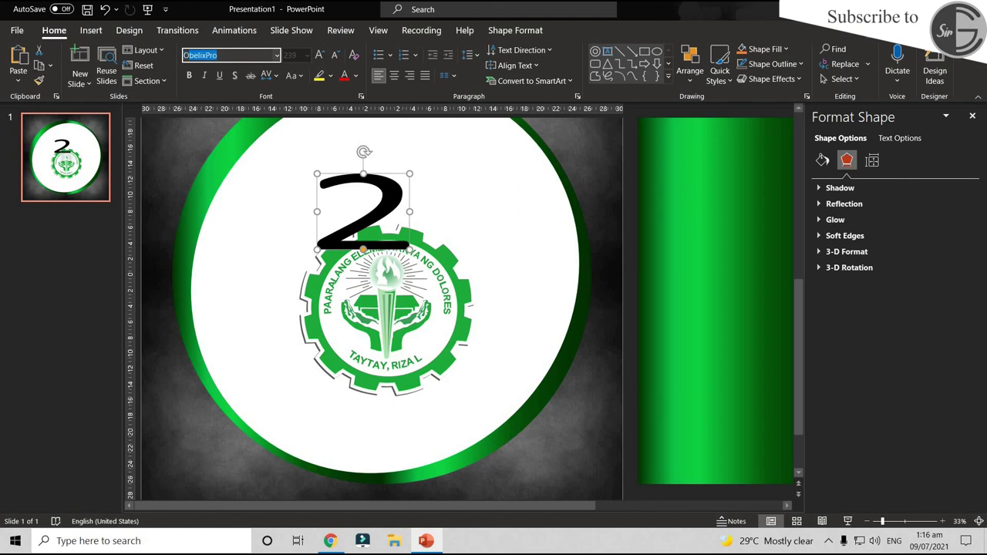
key(Return)
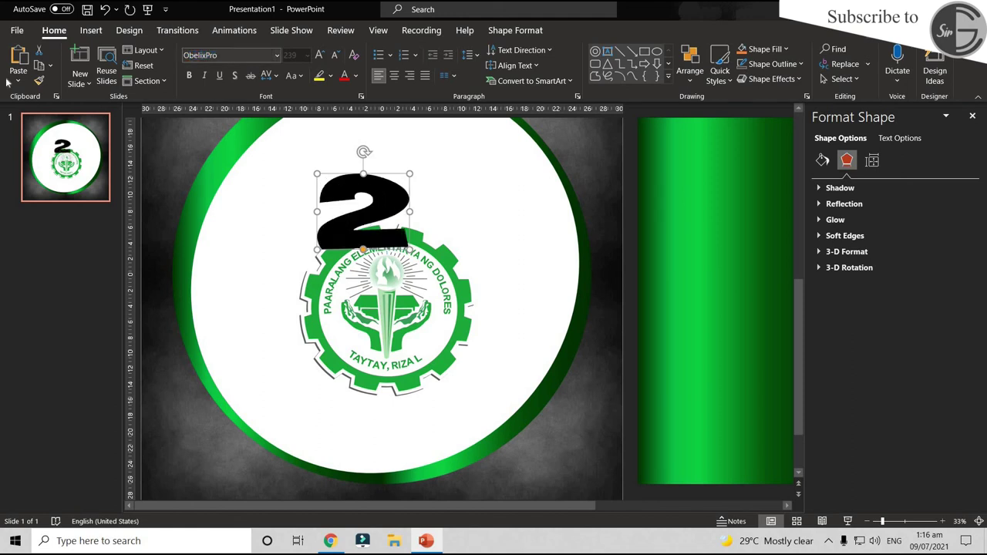
drag(363, 251, 309, 410)
click(205, 76)
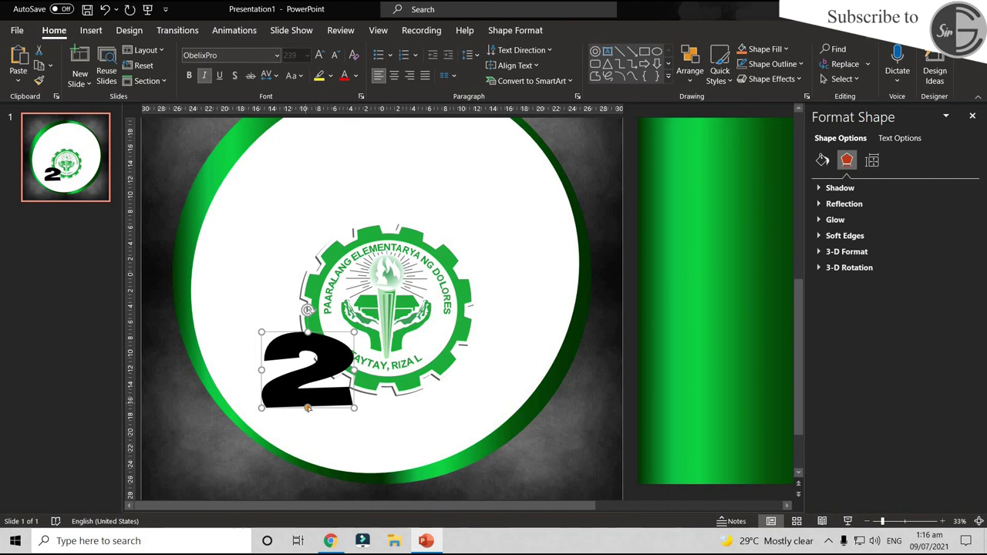
Slant the 2 with the warp handle, place it beside the logo, and shift the logo toward centre
drag(307, 407, 297, 408)
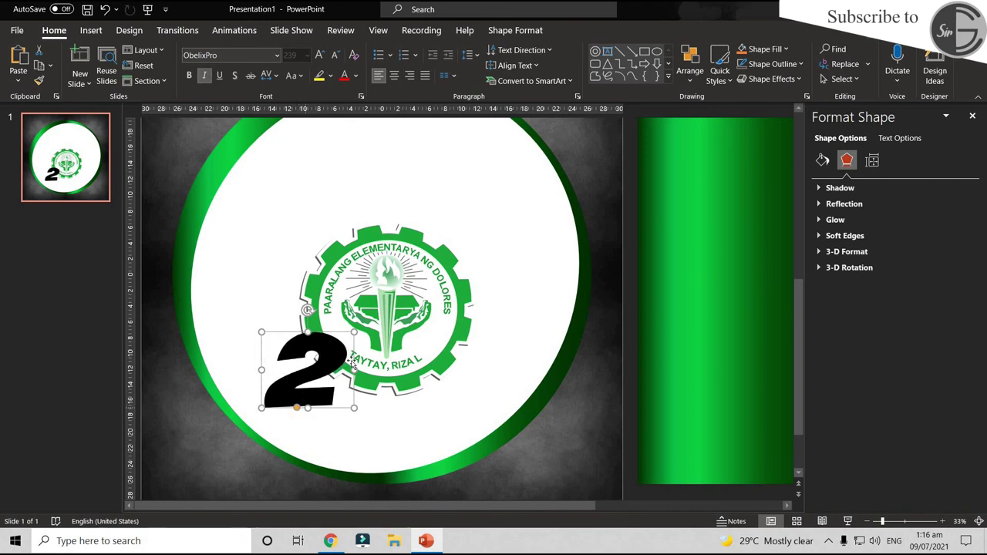
drag(325, 331, 275, 253)
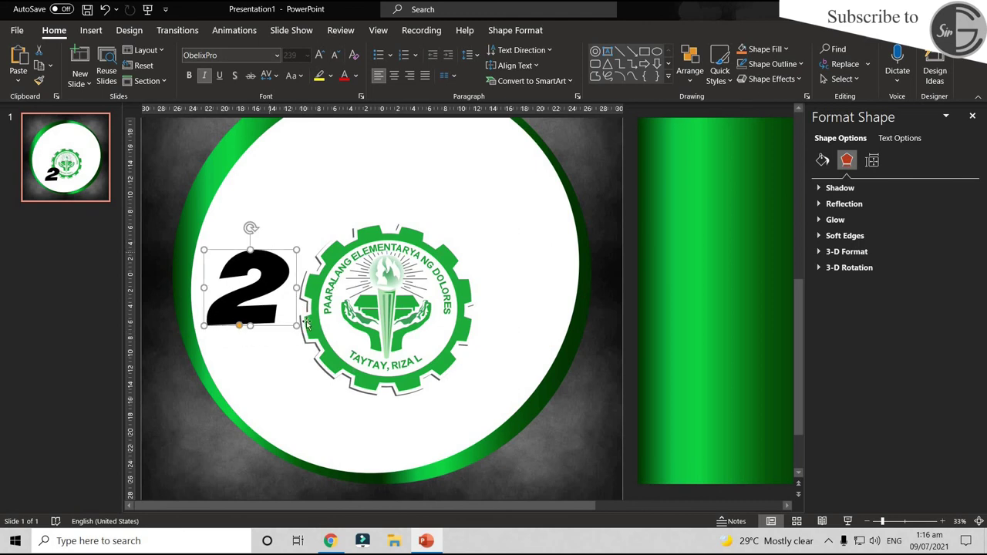
mouse_move(301, 327)
mouse_down()
mouse_move(344, 419)
mouse_move(291, 285)
mouse_move(327, 356)
mouse_up()
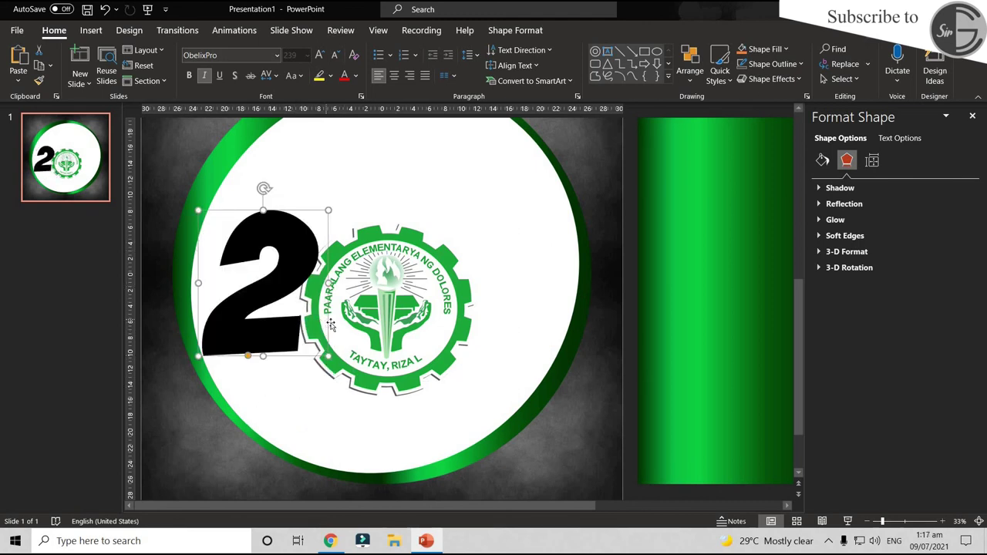
drag(399, 331, 438, 349)
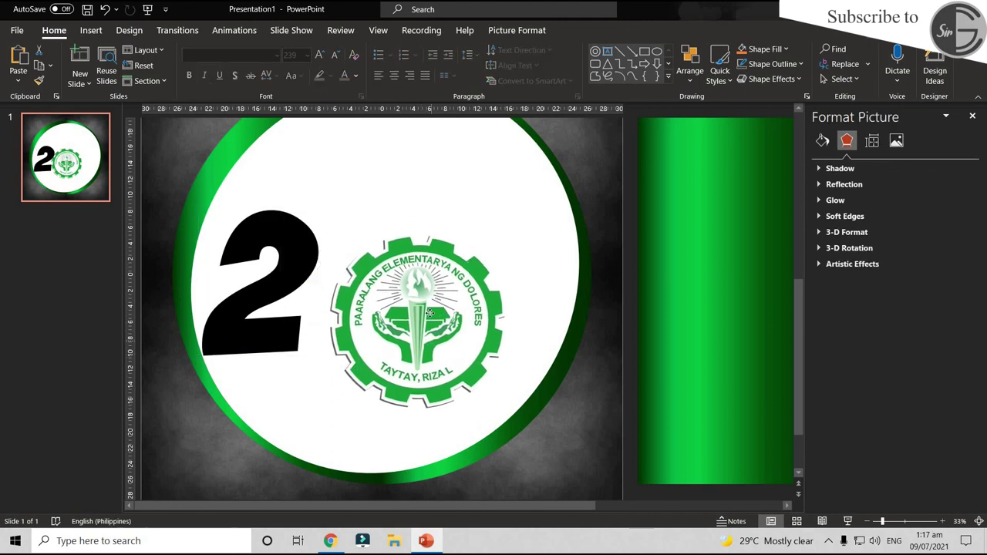
click(275, 261)
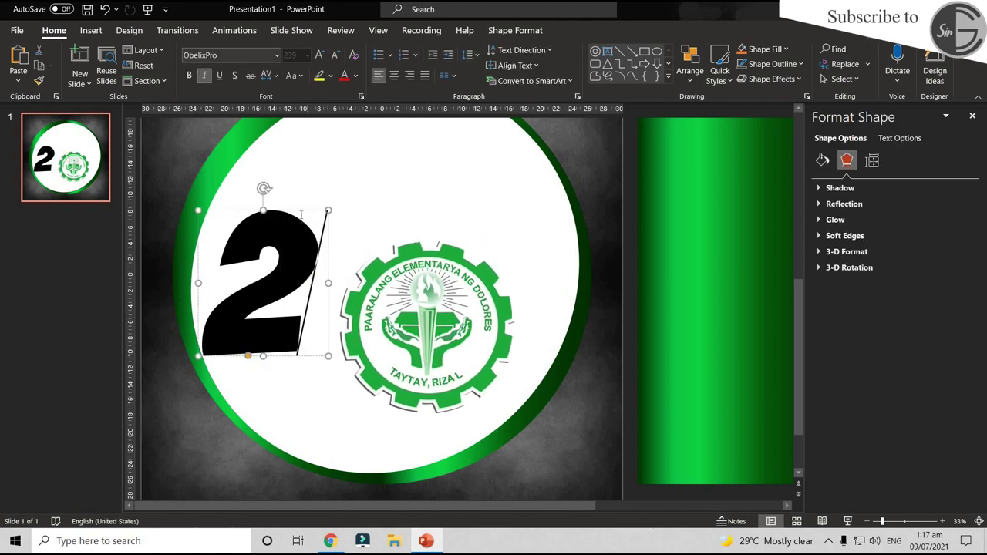
scroll(312, 227, down, 2)
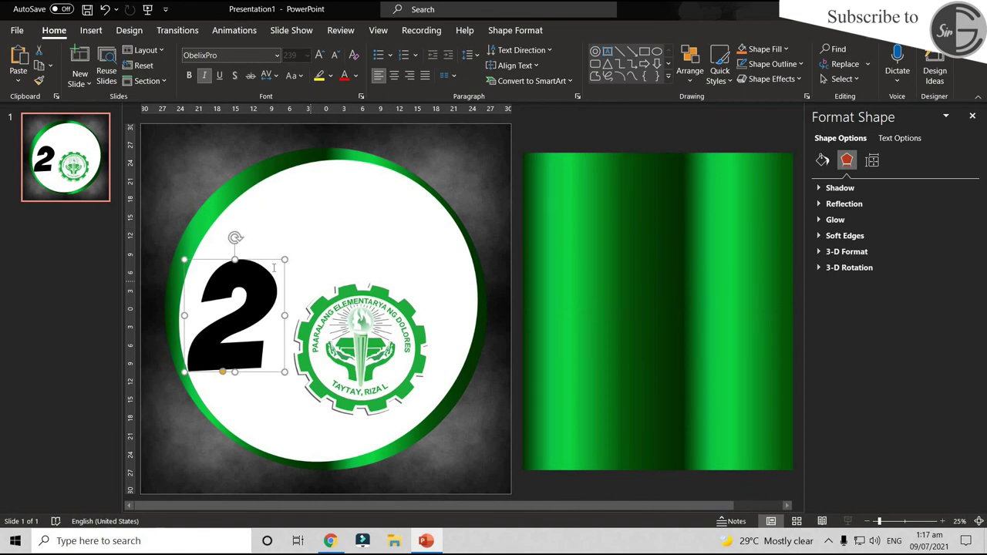
Copy the 2 across the circle and retype the copies as 0, 2 and 1
drag(256, 263, 381, 257)
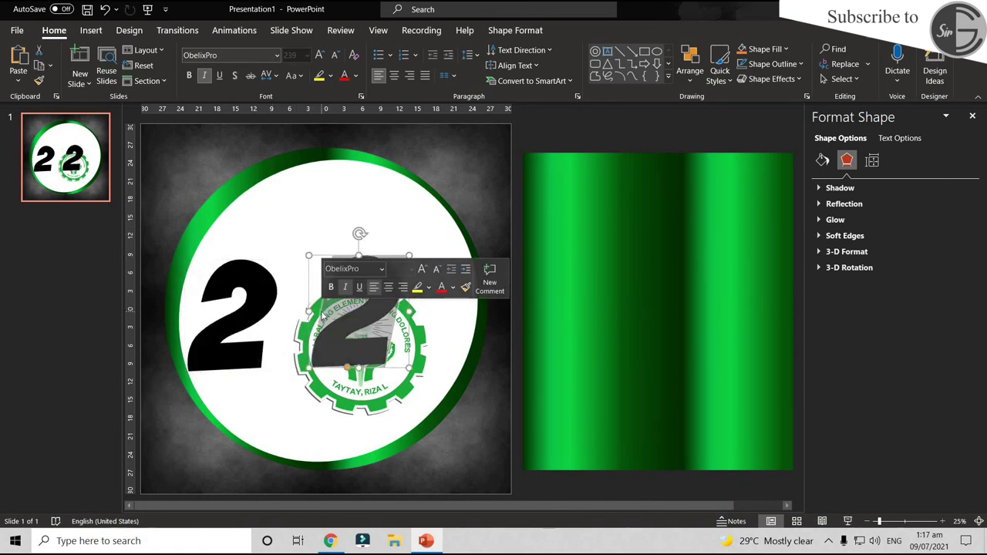
text(0)
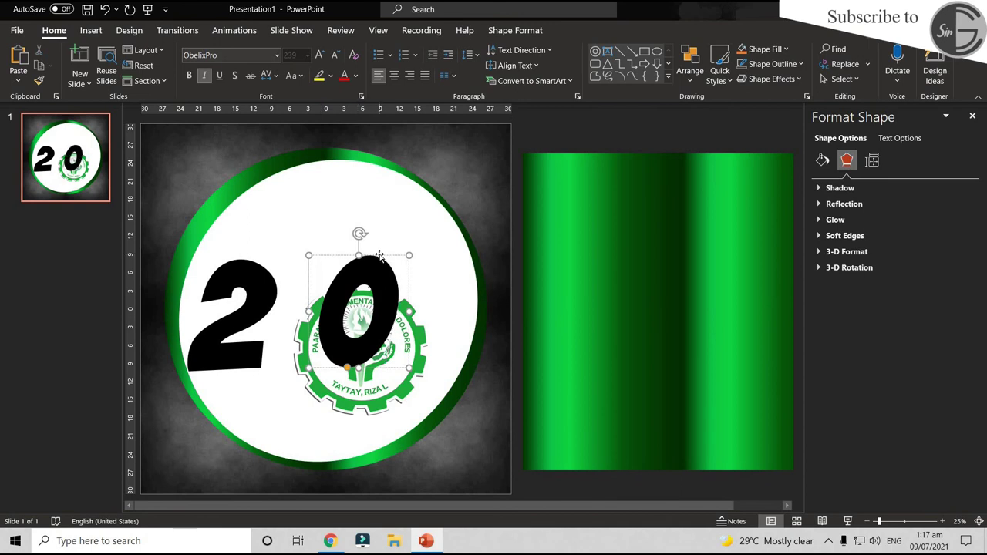
click(477, 267)
drag(476, 267, 604, 264)
double_click(474, 266)
text(2)
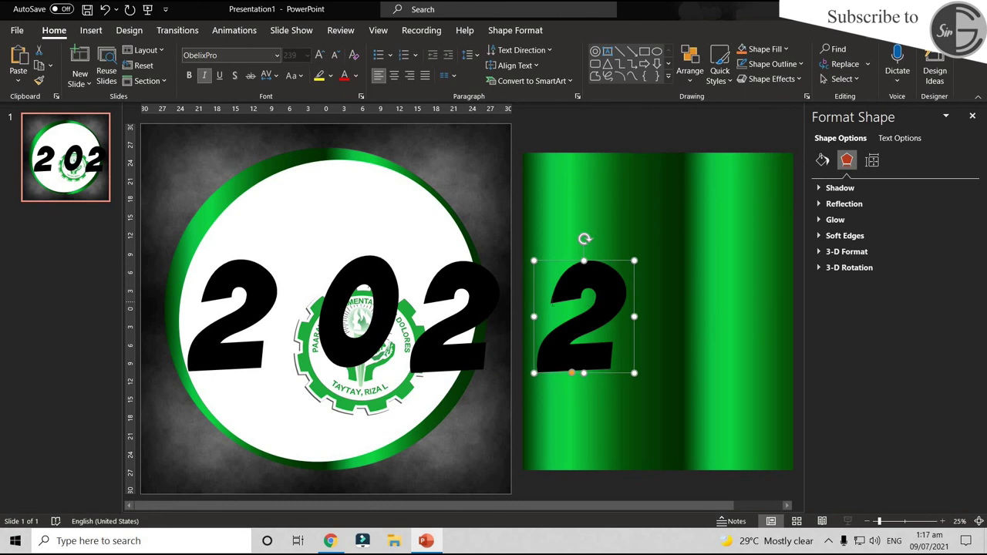
text(1)
key(ctrl+y)
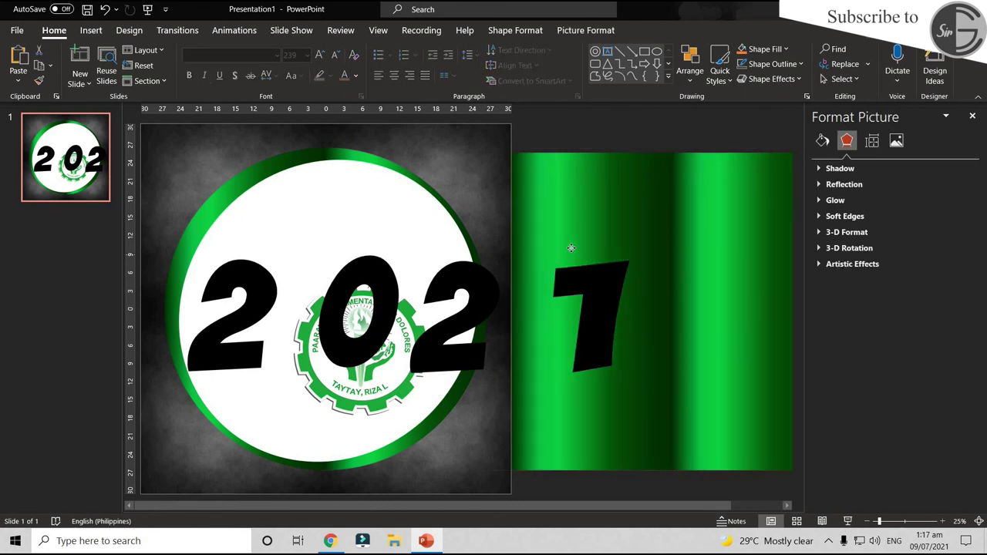
key(ctrl+y)
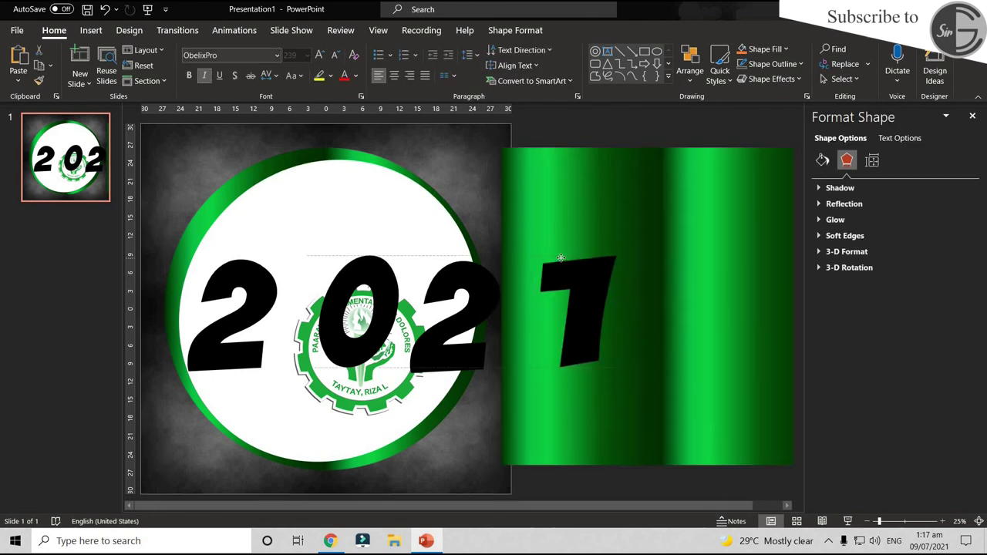
Shift the 1 left, move the green picture right, and raise the logo to the circle's top
drag(596, 264, 558, 263)
drag(566, 205, 654, 205)
drag(349, 409, 373, 224)
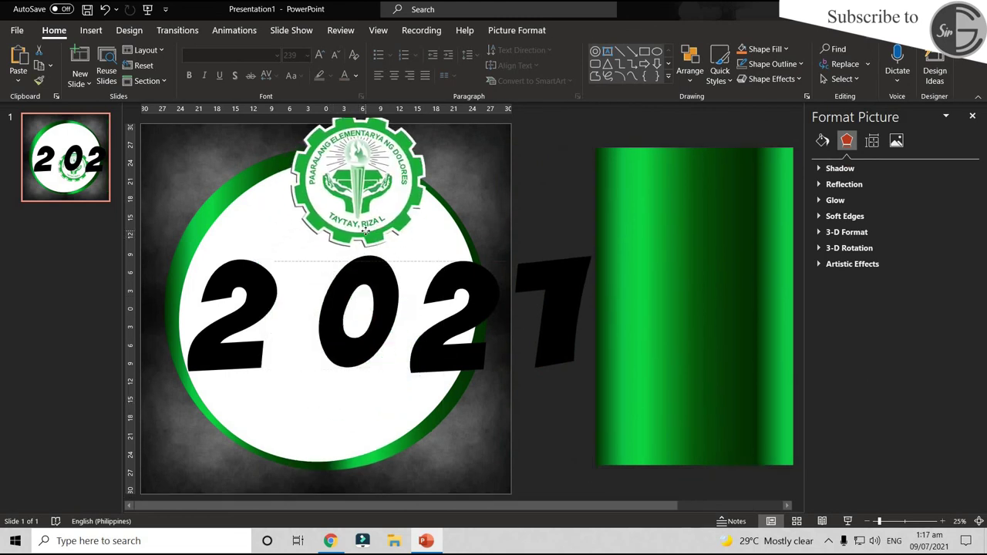
Delete the 0 and put a shrunken school logo in its gap
click(370, 281)
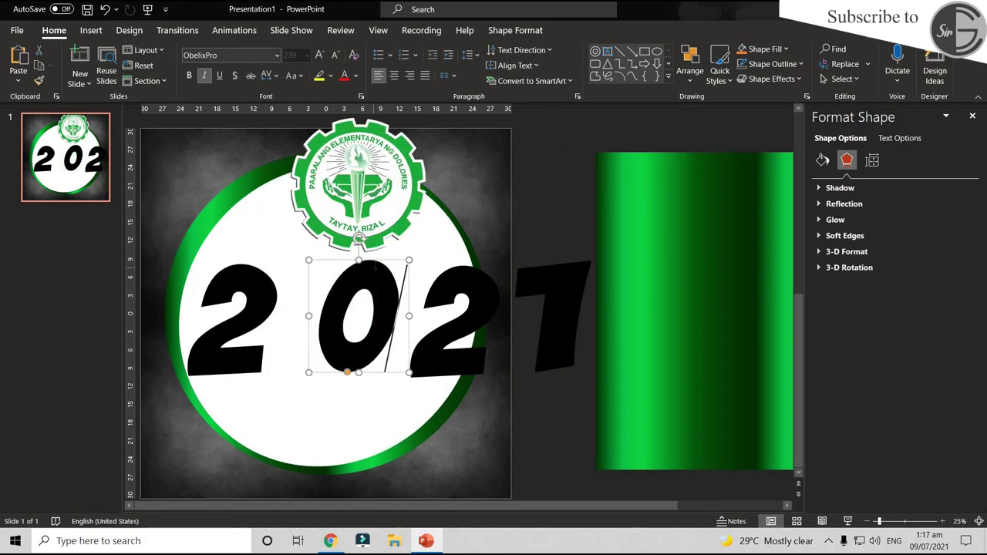
click(375, 260)
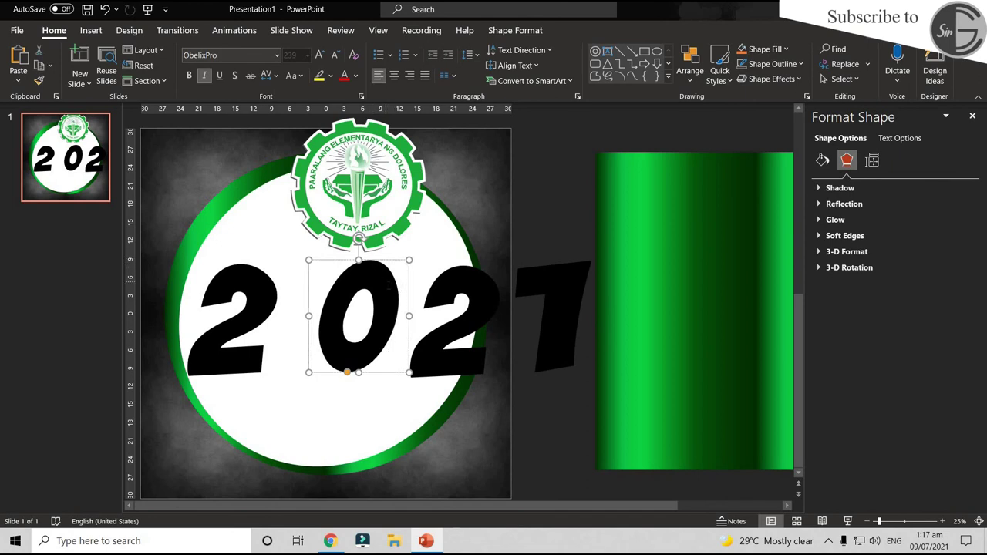
key(Delete)
drag(350, 172, 338, 302)
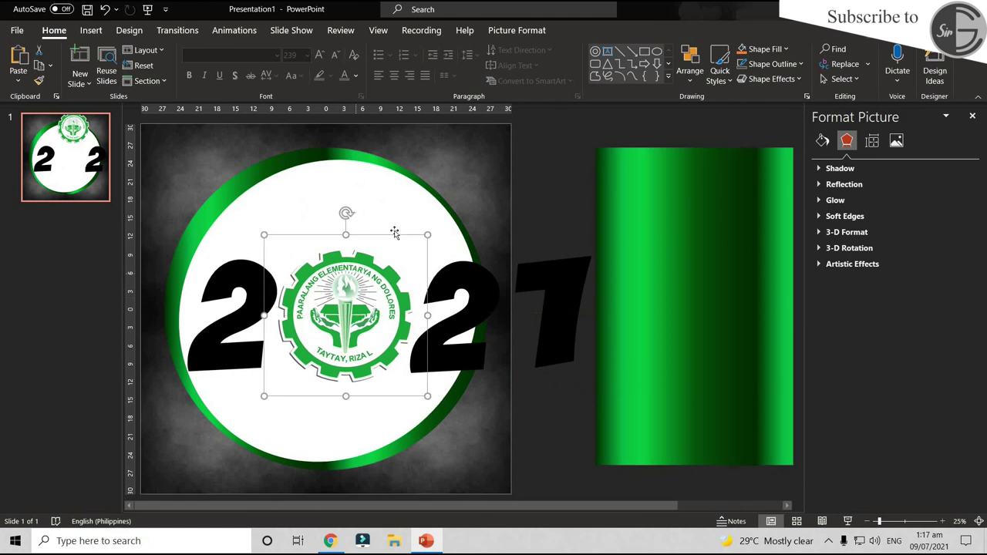
drag(427, 234, 395, 263)
mouse_move(347, 343)
mouse_down()
mouse_move(349, 330)
mouse_move(340, 333)
mouse_up()
Move the right-hand 2 toward the logo and narrow the 1 to about half width
click(461, 335)
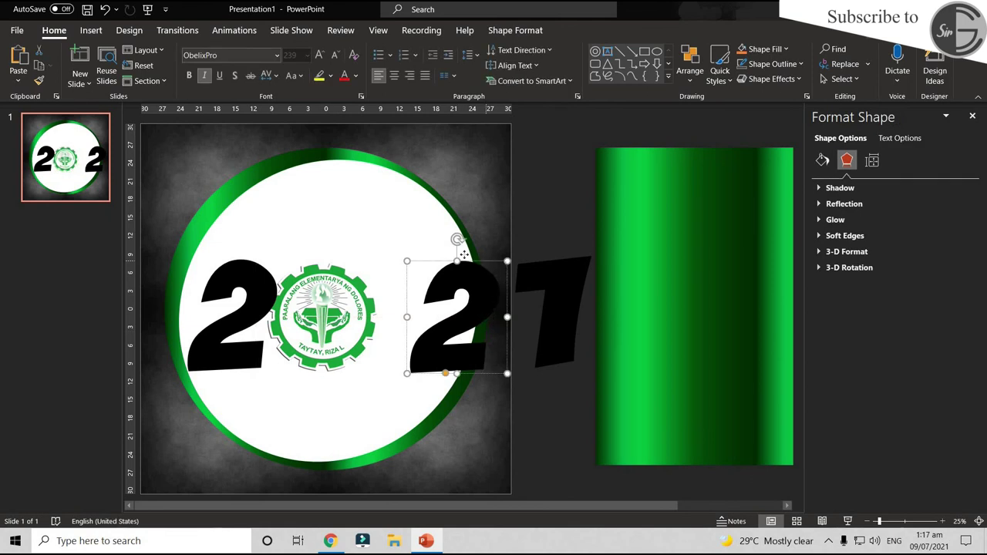
drag(486, 263, 458, 260)
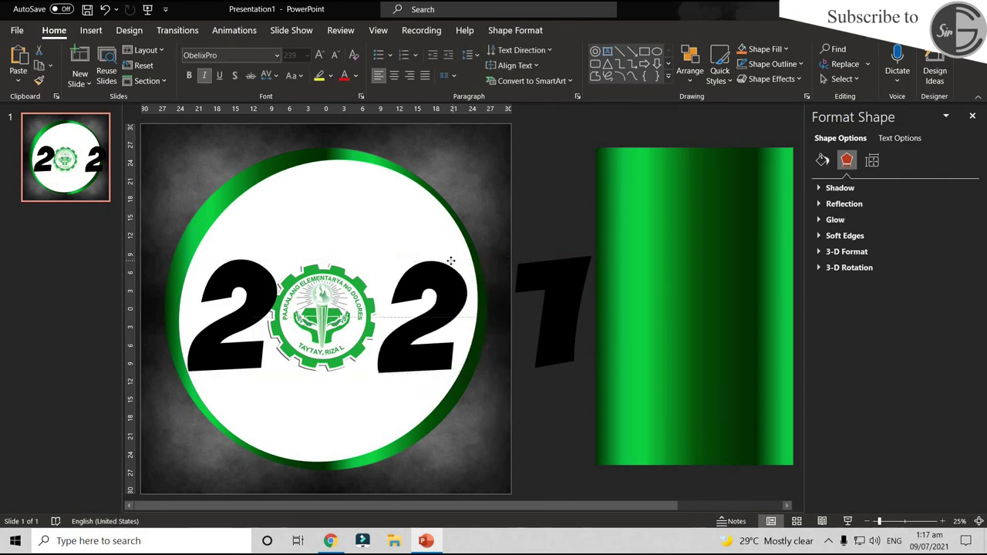
drag(458, 260, 457, 262)
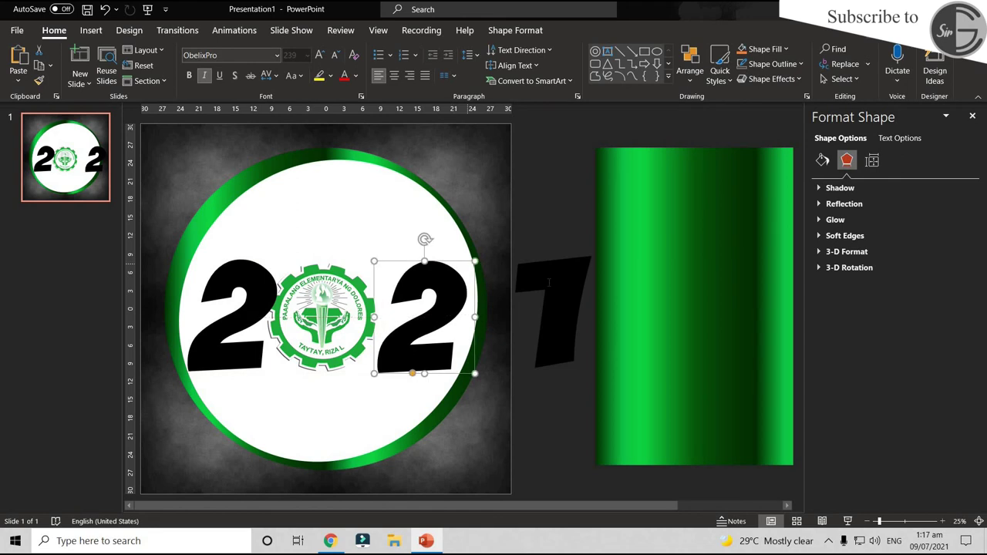
click(587, 303)
mouse_move(596, 311)
mouse_down()
mouse_move(546, 311)
mouse_move(531, 327)
mouse_up()
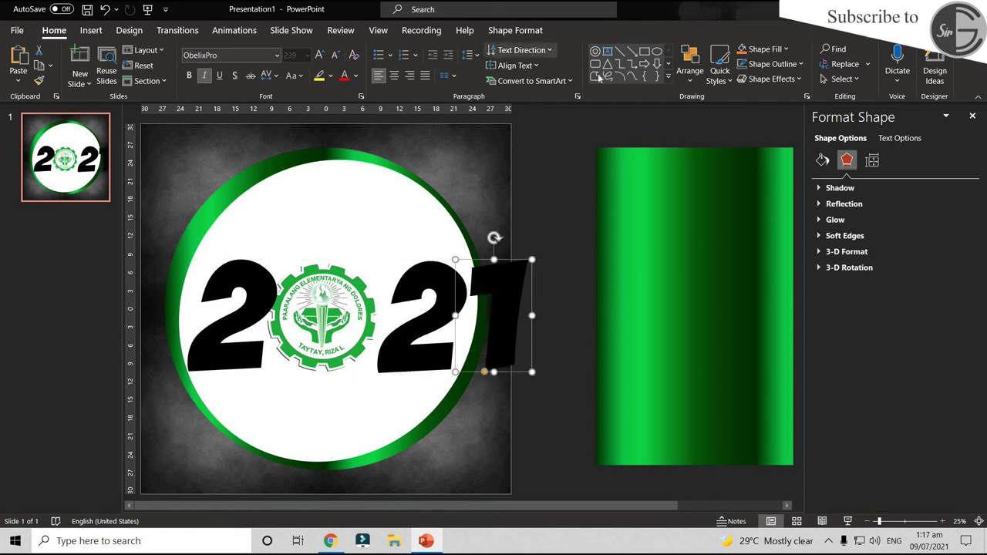
Close the Text Effects menu and nudge the school logo slightly right between the digits
click(514, 30)
click(680, 78)
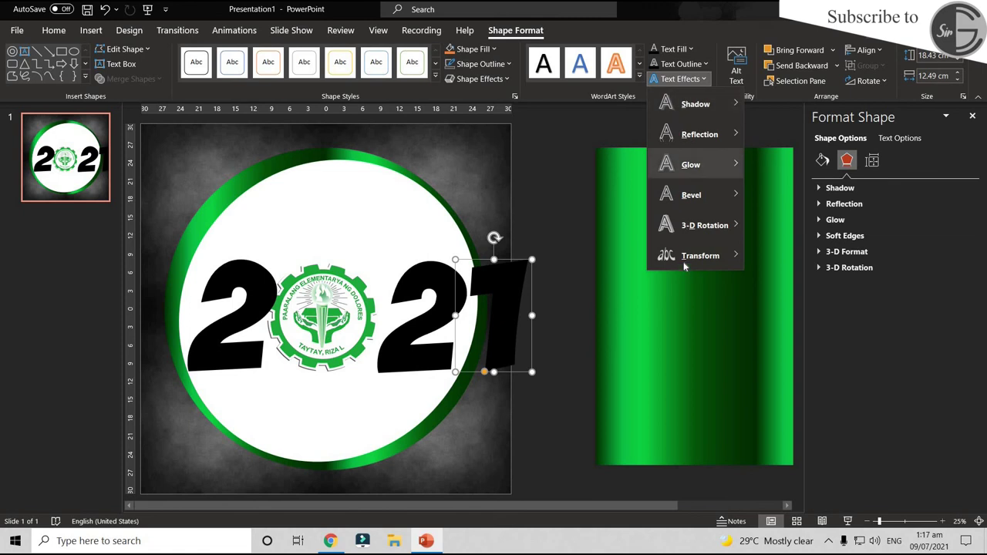
mouse_move(686, 261)
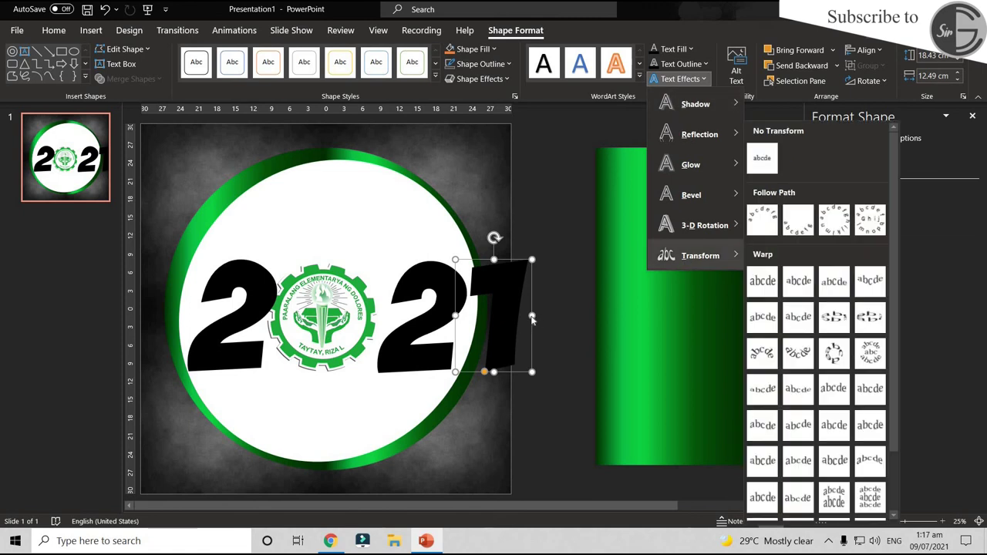
click(555, 352)
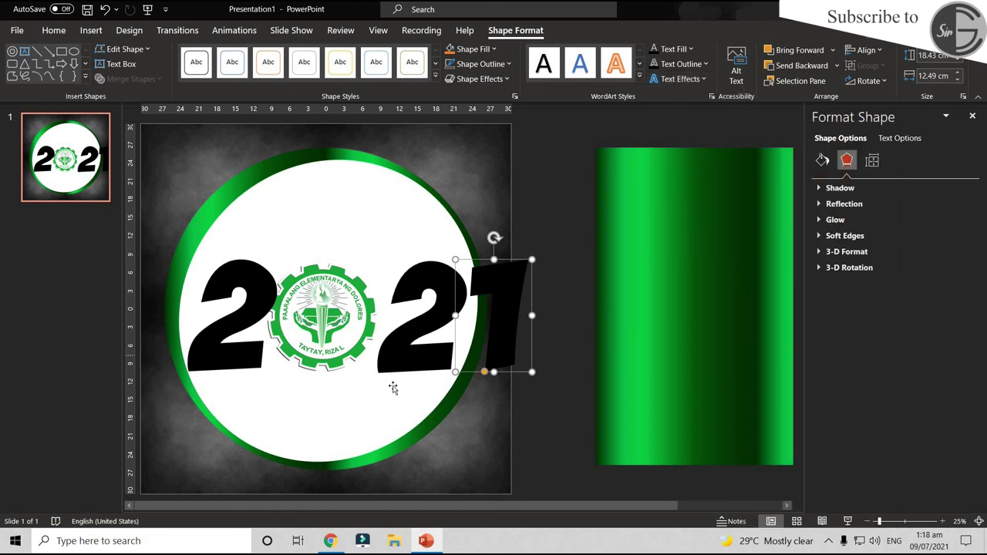
click(332, 353)
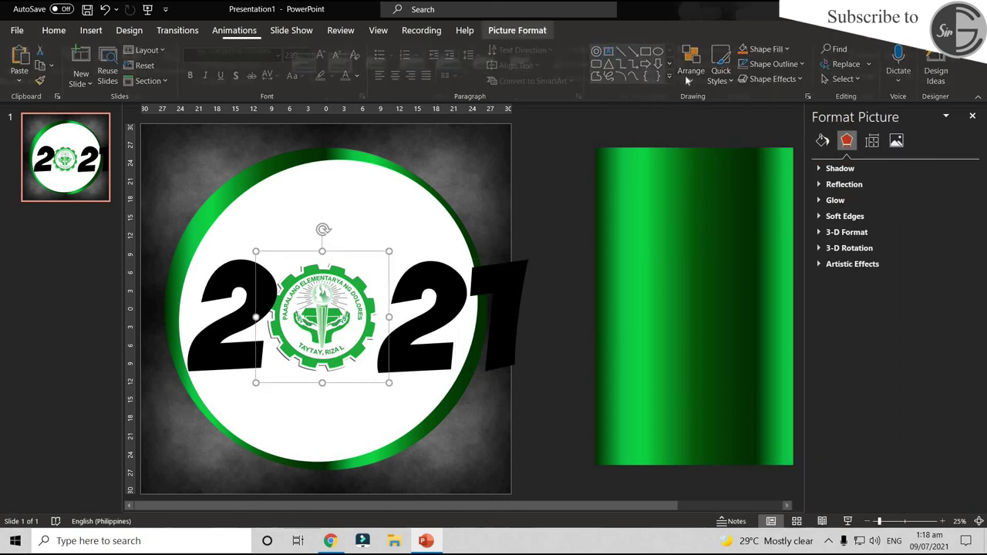
click(516, 30)
drag(314, 321, 315, 321)
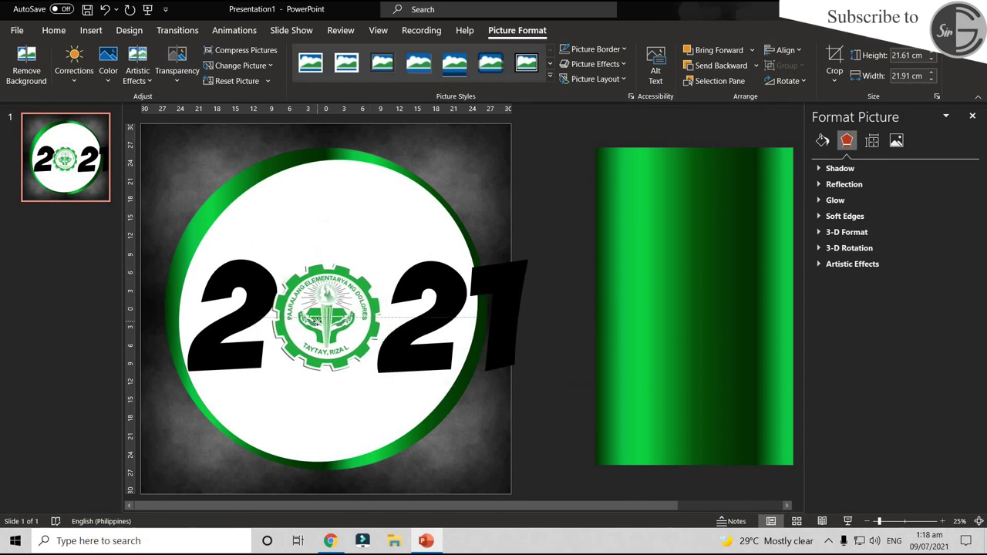
Nudge the second 2 and the 1 slightly left against the logo
click(472, 332)
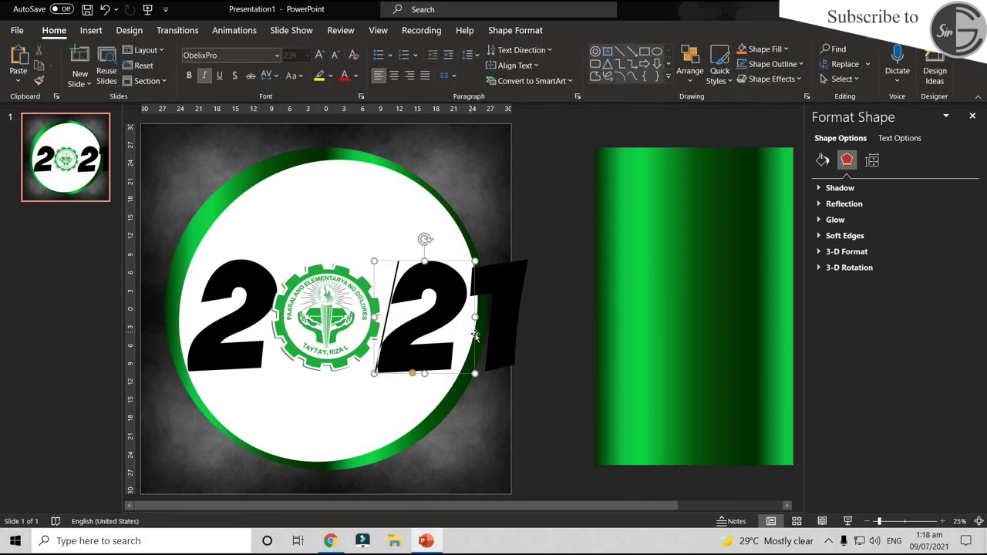
drag(475, 334, 469, 333)
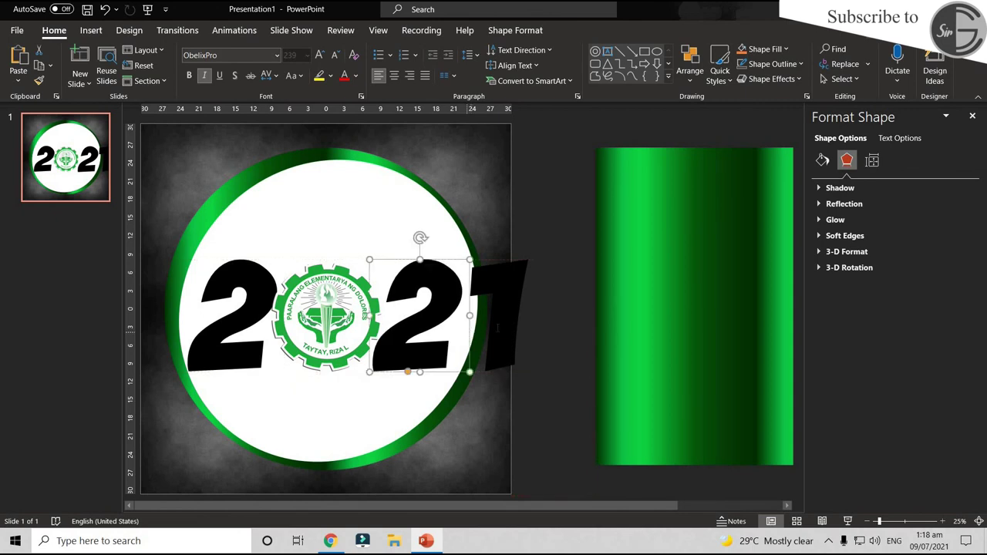
click(532, 327)
drag(532, 327, 527, 331)
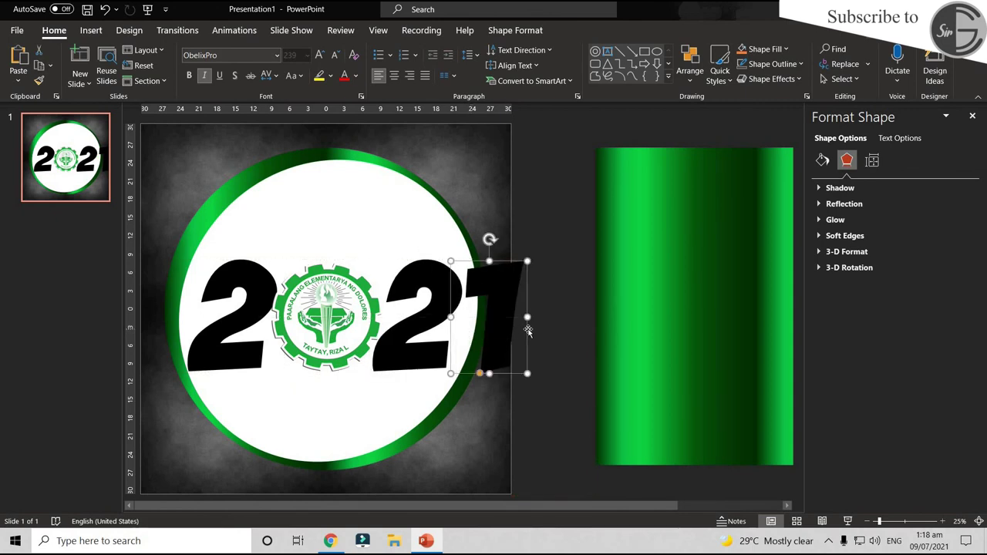
Select both 2s, the logo and the 1, and align them using Shape Format > Align
shift+click(415, 353)
shift+click(323, 346)
shift+click(227, 351)
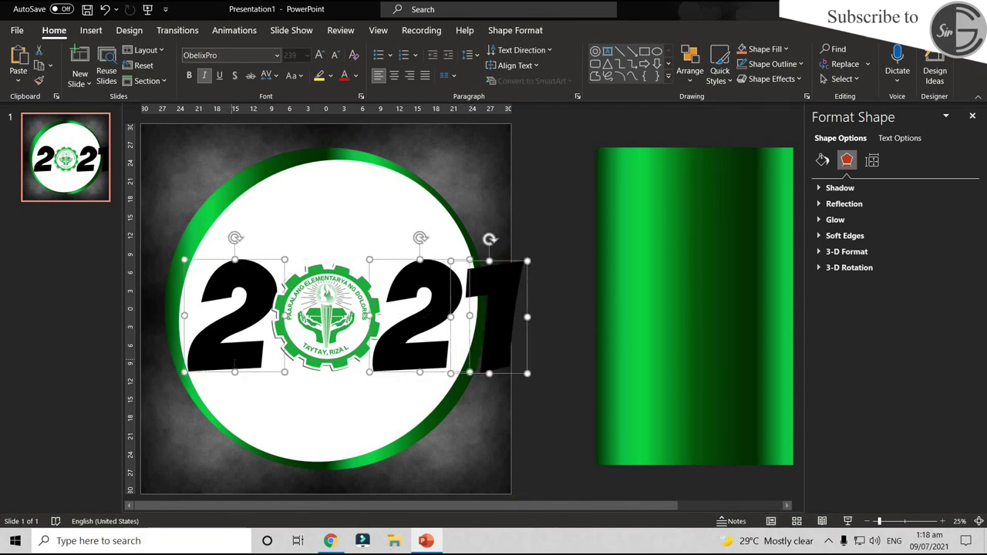
click(518, 30)
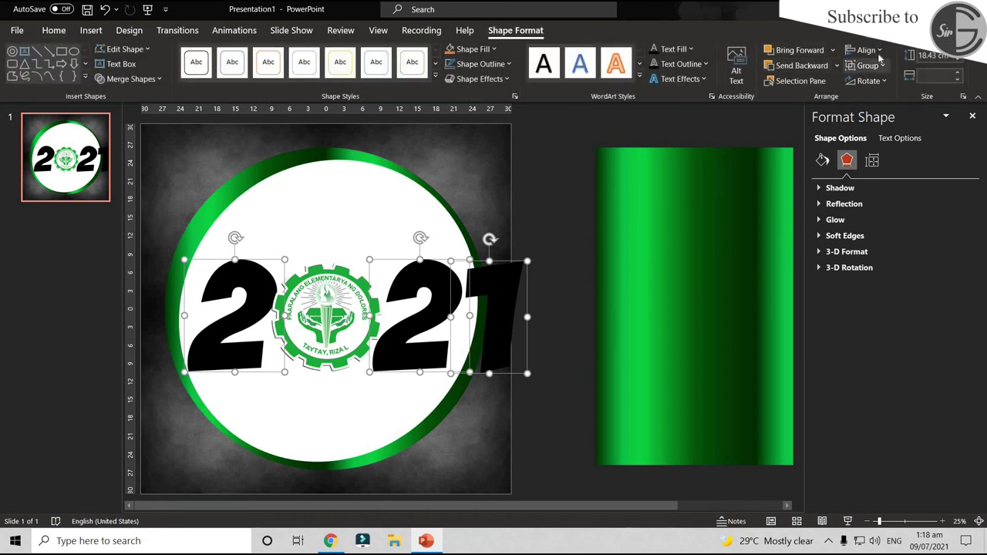
click(877, 52)
click(881, 93)
click(528, 218)
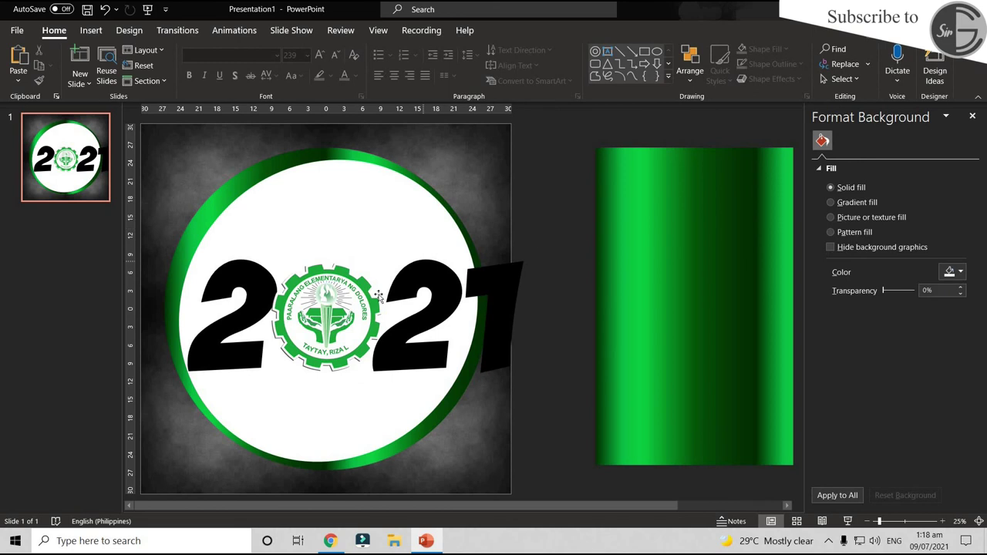
Select the 2021 group, then inspect the green gradient rectangle group and its context options
click(450, 294)
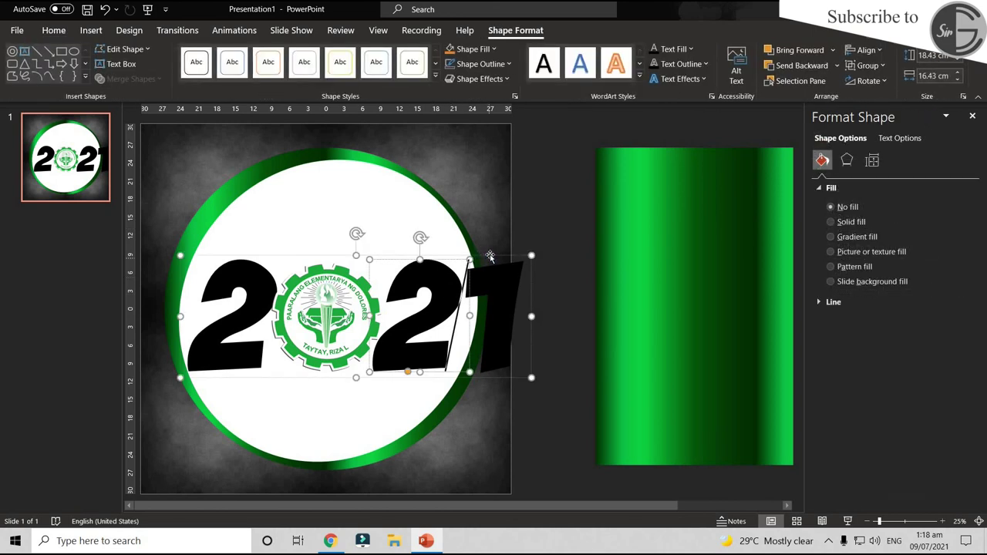
click(709, 225)
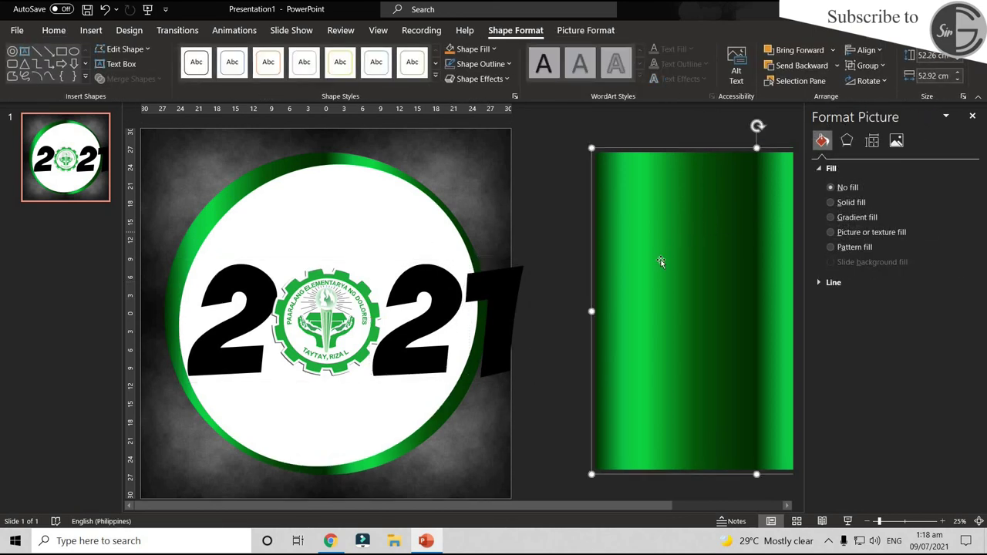
ctrl+scroll(660, 262, down, 1)
ctrl+scroll(661, 286, up, 1)
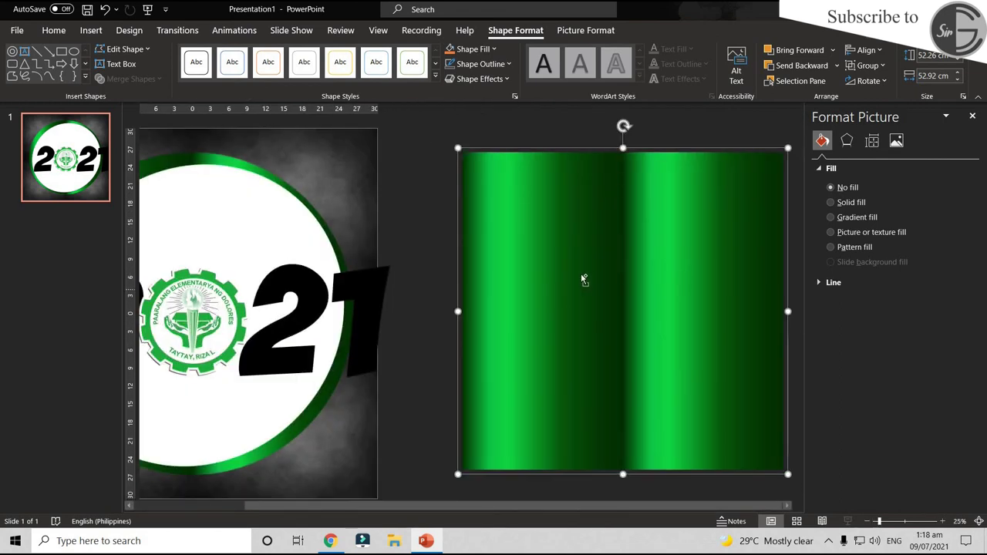
ctrl+scroll(583, 279, down, 2)
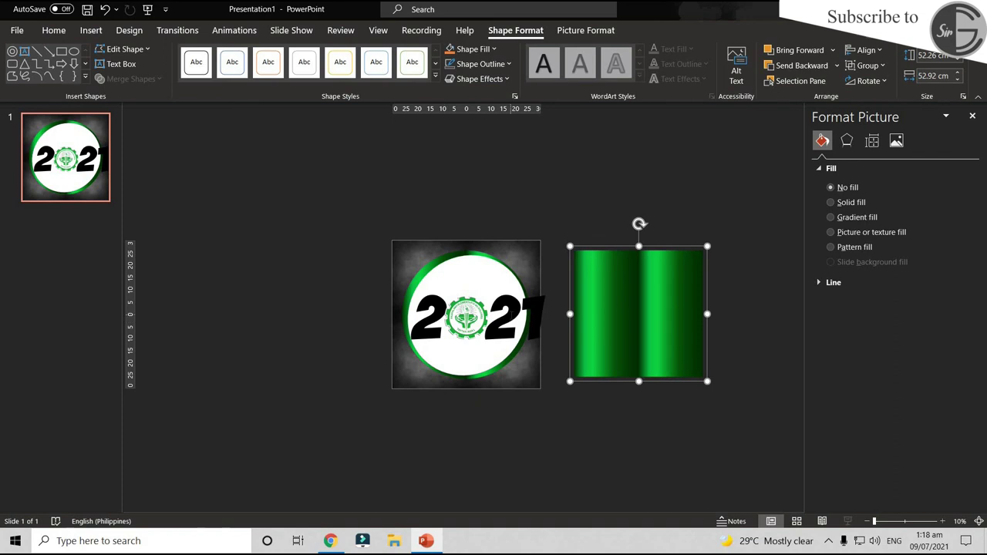
ctrl+scroll(522, 316, up, 4)
ctrl+scroll(523, 316, down, 3)
click(541, 252)
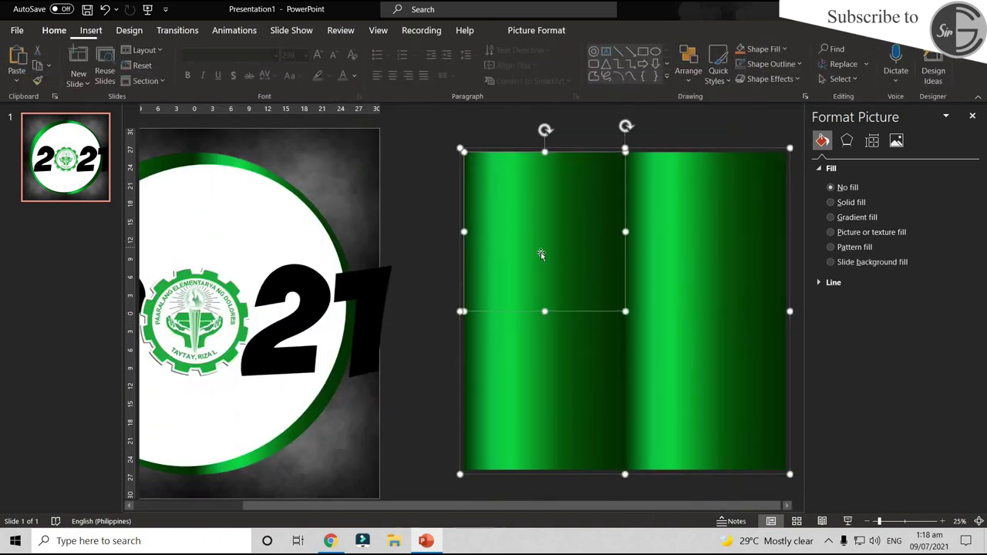
ctrl+scroll(541, 252, down, 2)
key(Escape)
click(609, 288)
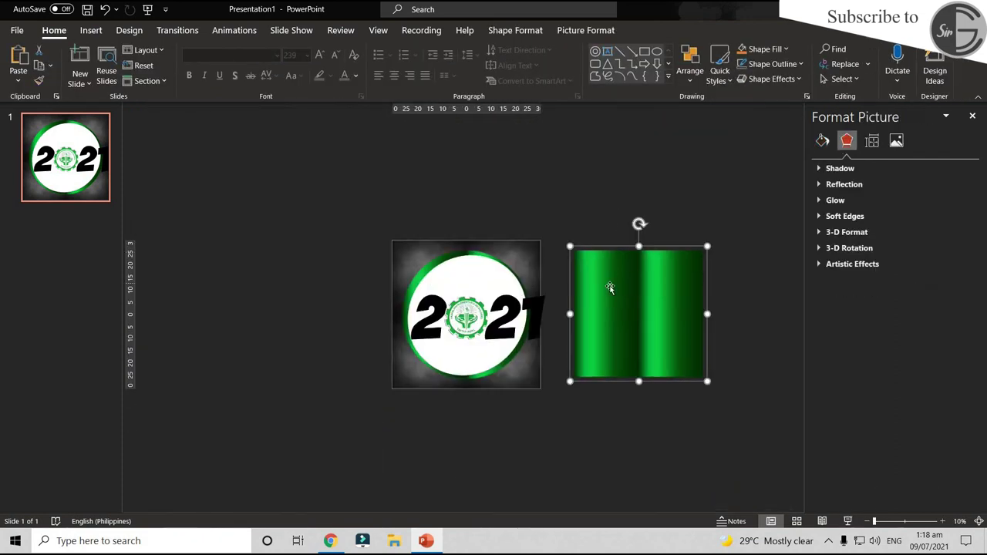
right_click(609, 286)
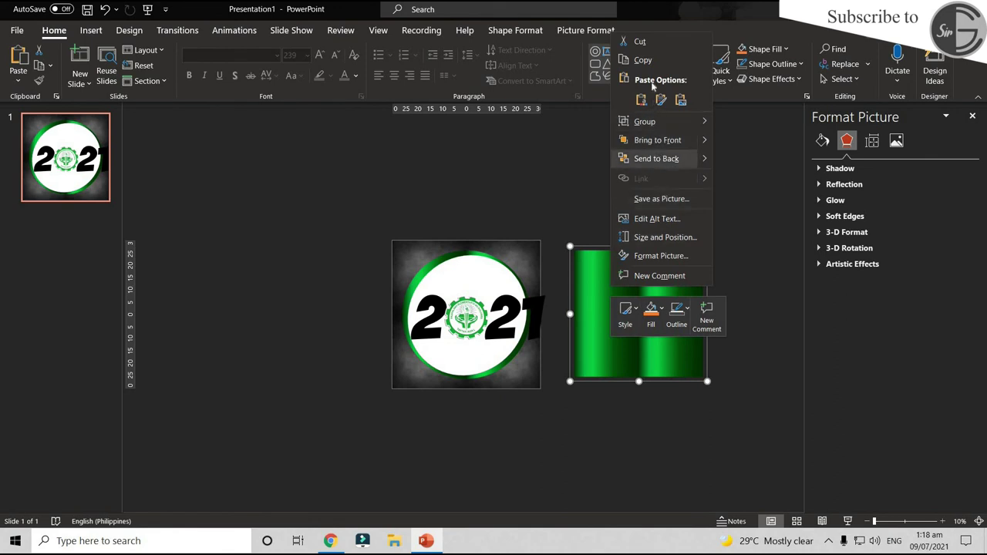
key(Escape)
key(Escape)
Reselect the 2021 group and show its Text Fill settings in Format Shape
click(507, 290)
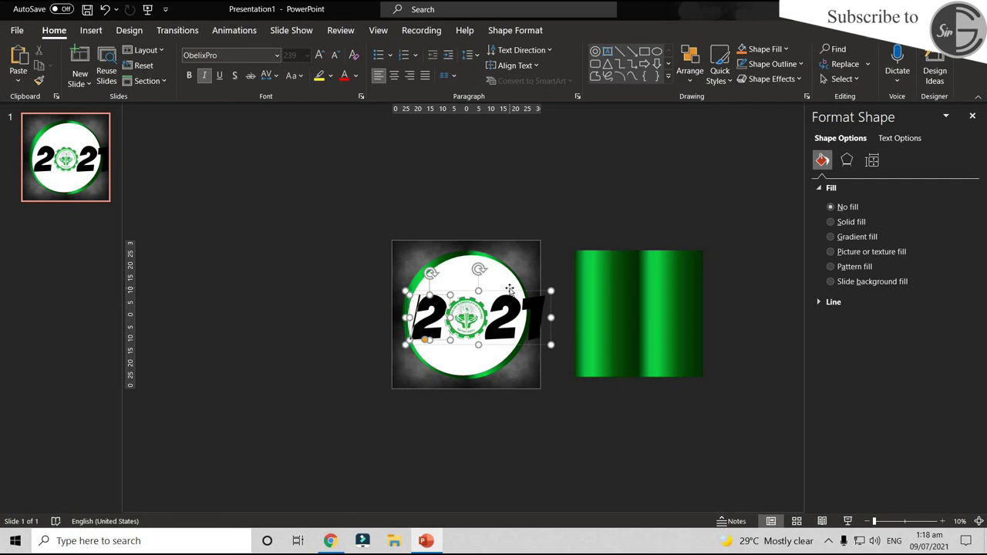
click(507, 292)
ctrl+scroll(517, 319, up, 2)
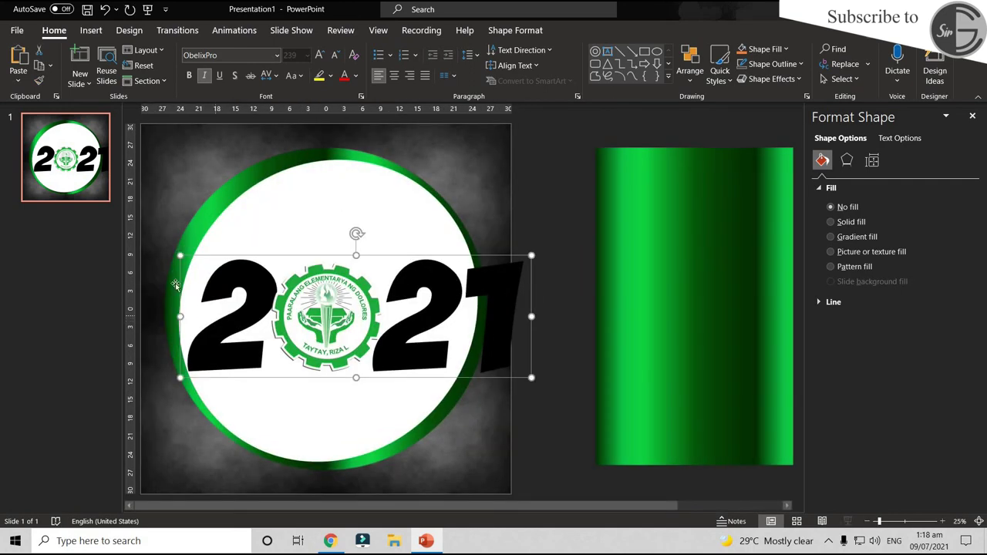
shift+click(422, 277)
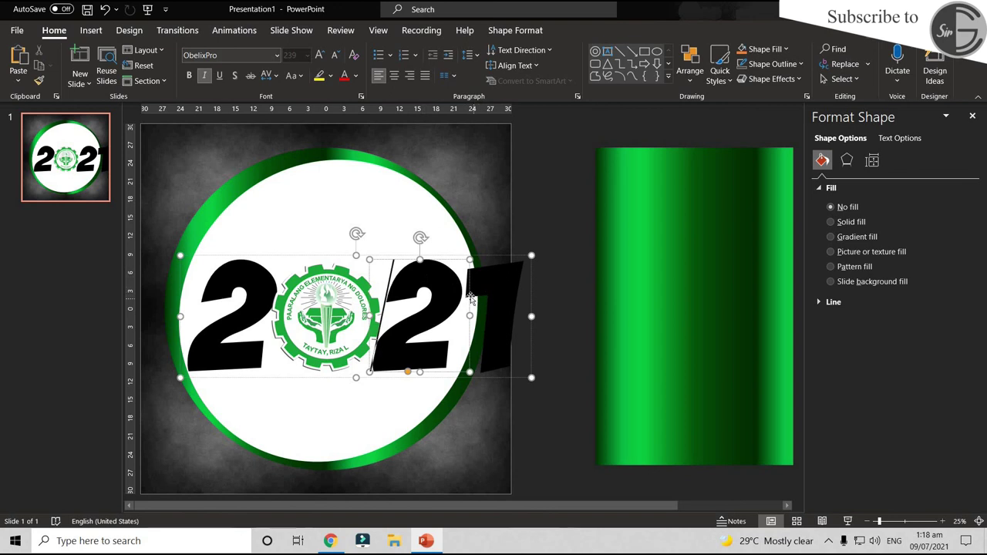
click(501, 258)
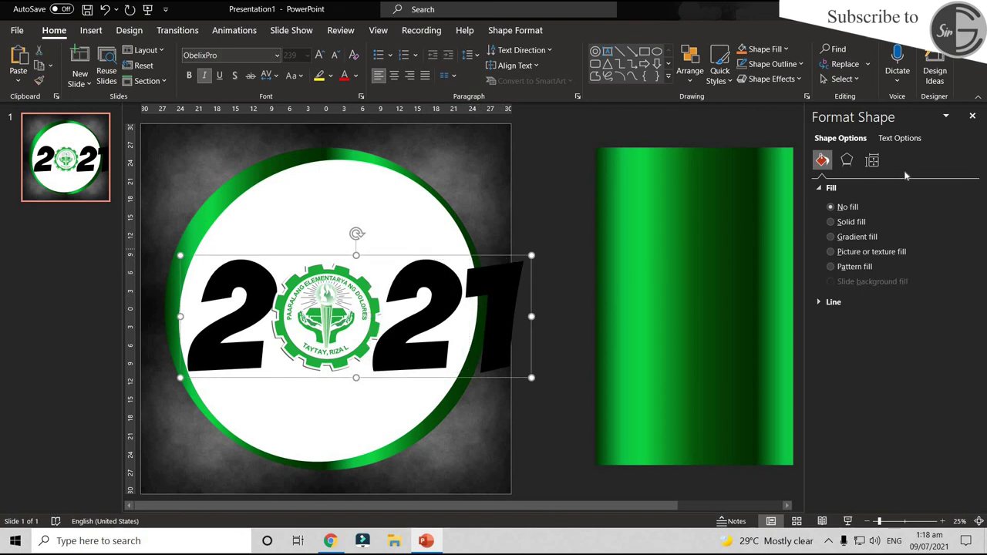
click(899, 138)
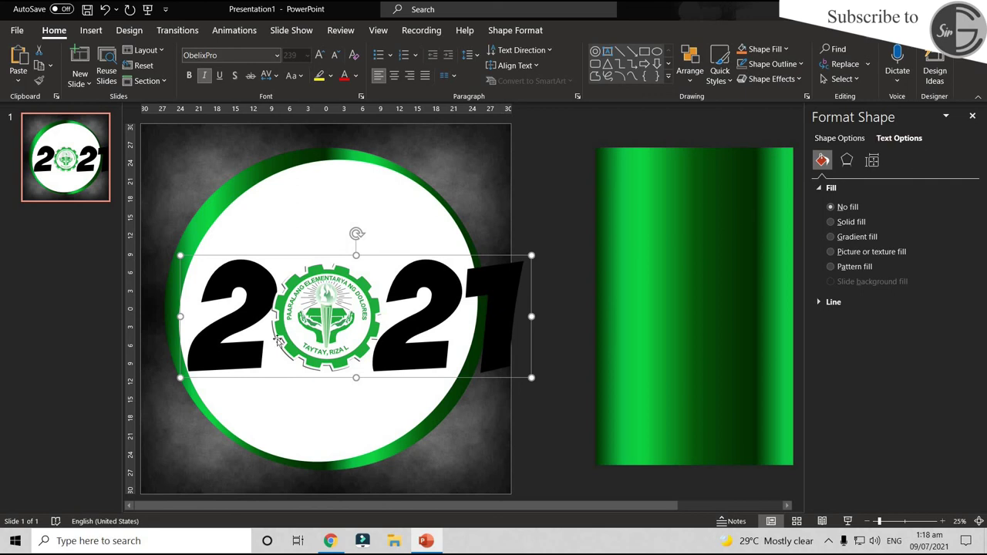
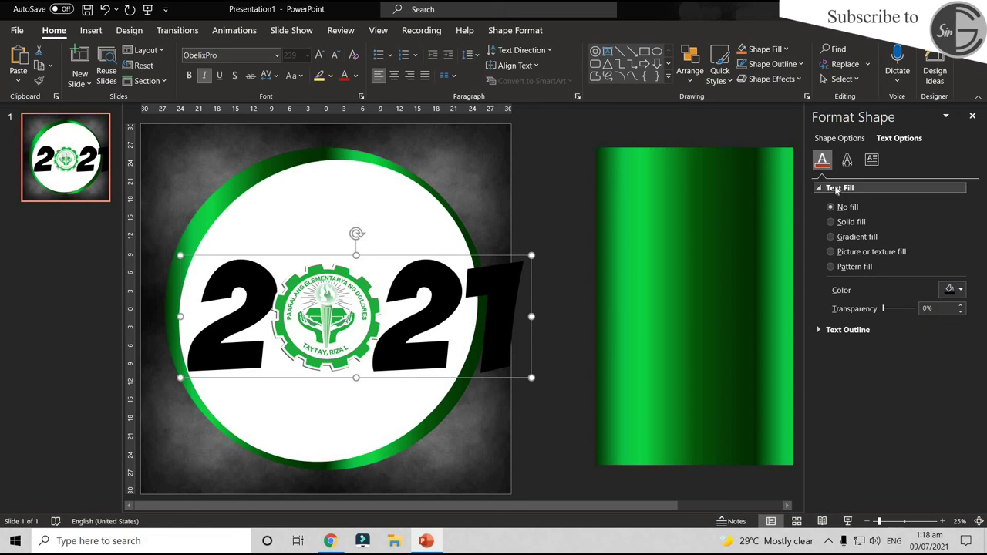
Give the 2021 lettering a picture texture fill, then bring the school logo forward and nudge it left
click(843, 258)
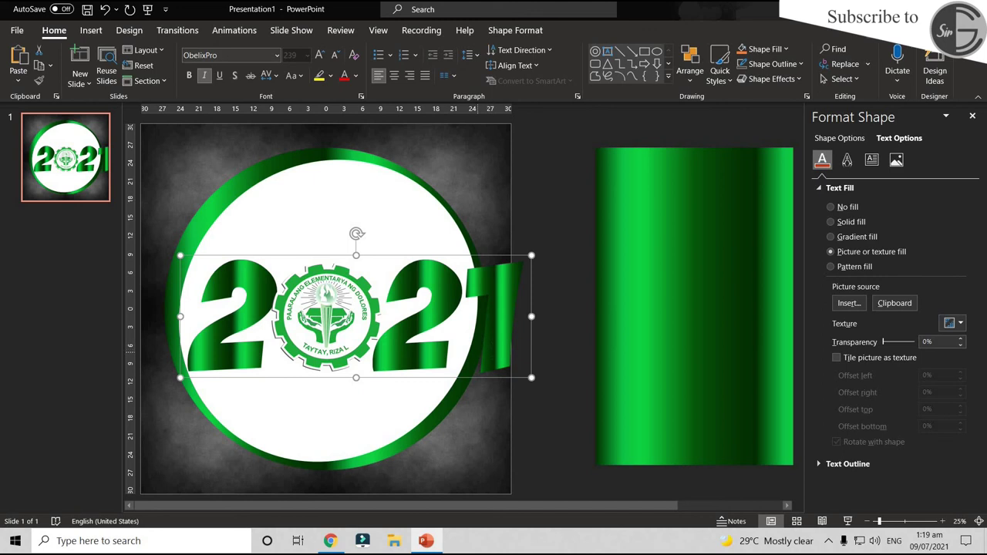
click(336, 320)
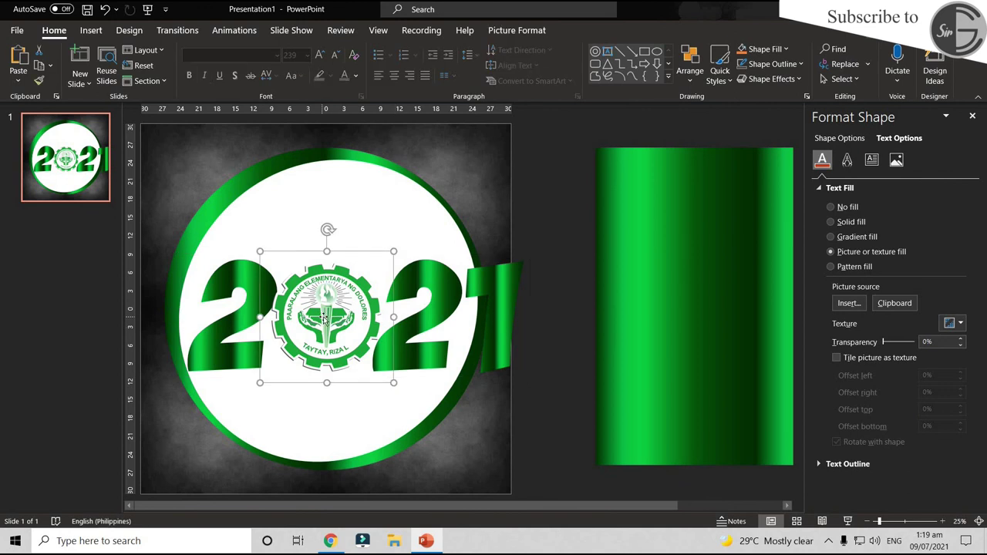
click(517, 30)
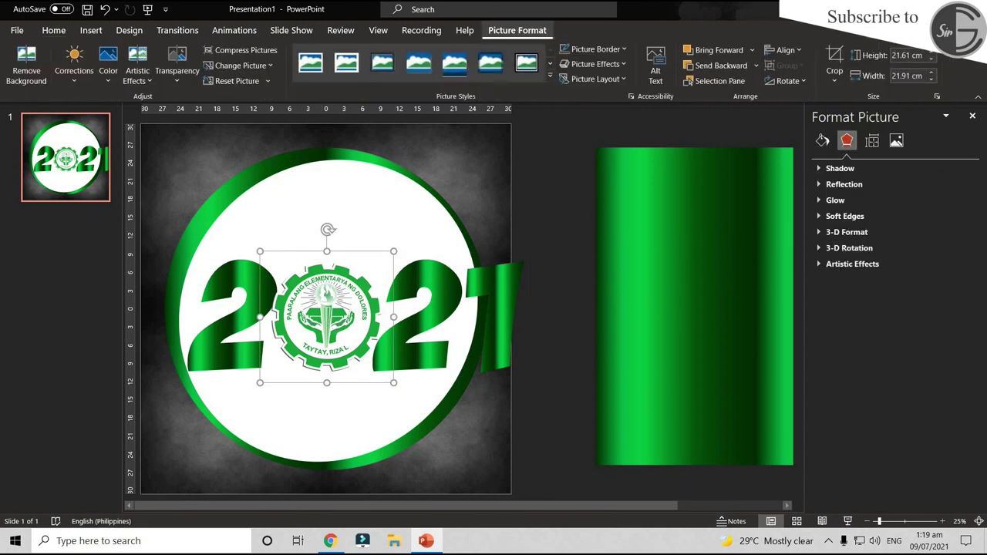
click(732, 51)
drag(330, 332, 316, 338)
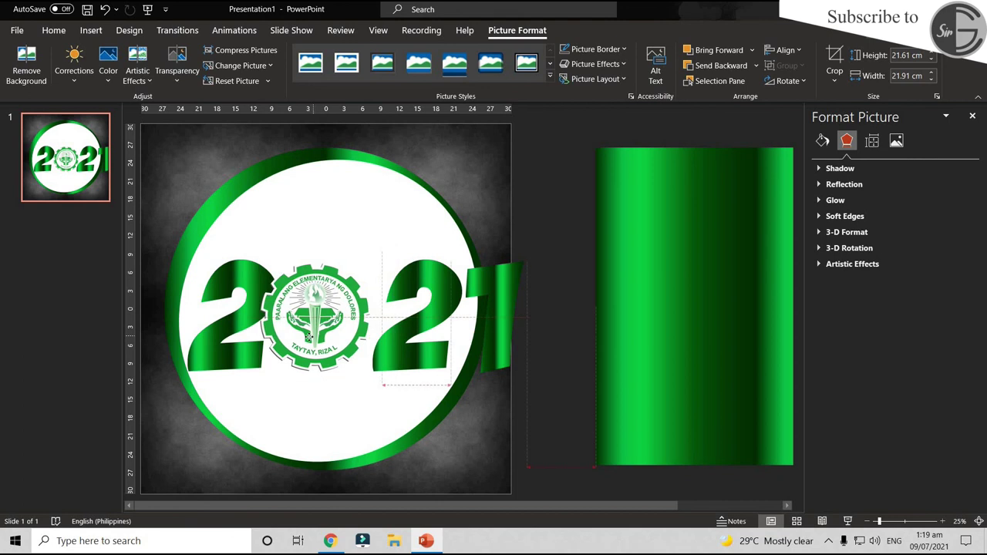
Drag the 21 closer to the logo and pick the Text Box tool
click(470, 327)
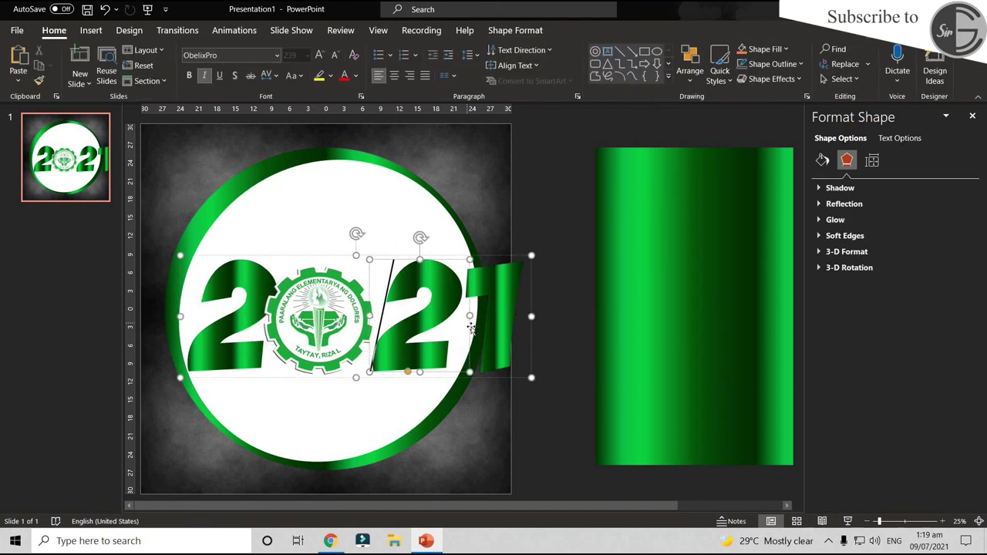
mouse_move(461, 328)
mouse_down()
mouse_move(452, 324)
mouse_move(521, 319)
mouse_move(505, 329)
mouse_up()
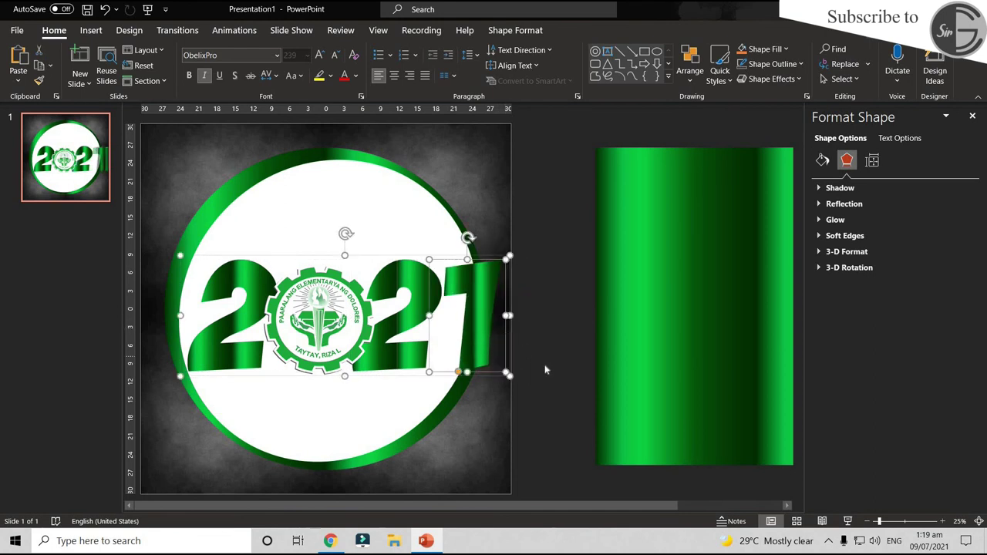
click(545, 368)
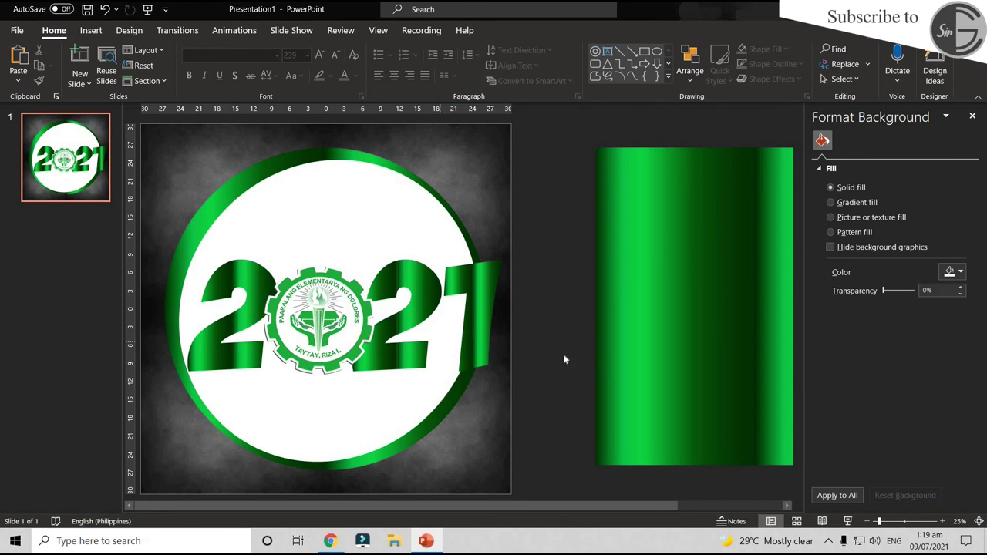
click(499, 282)
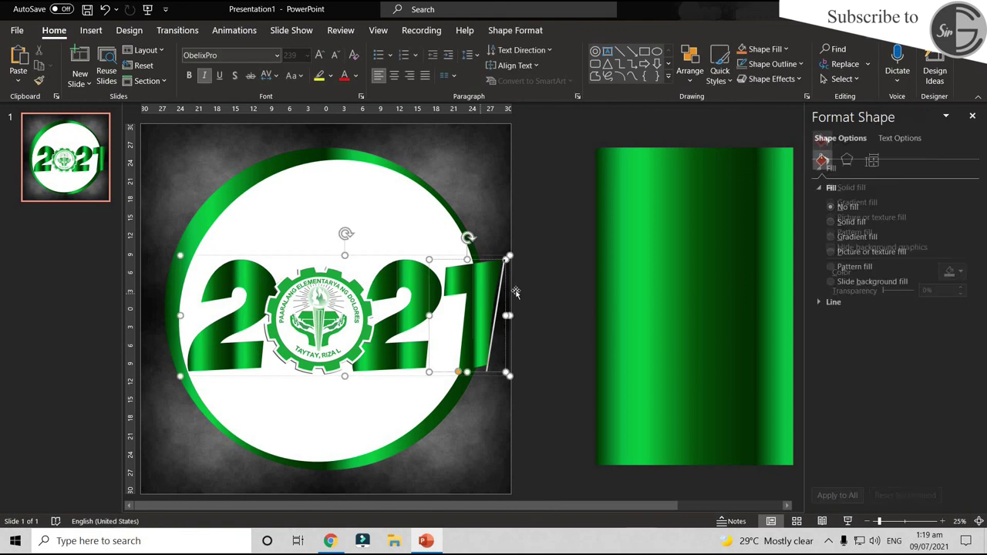
click(565, 264)
click(608, 50)
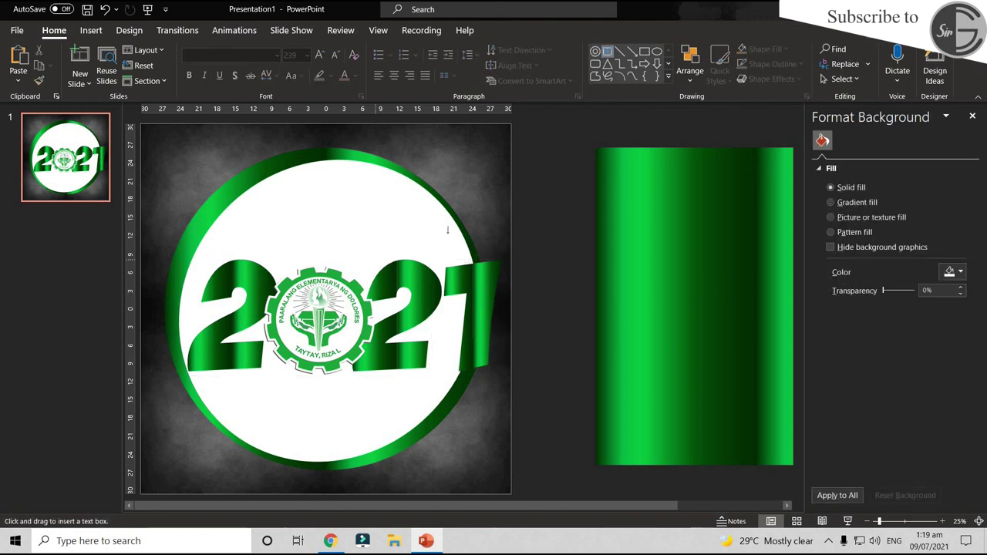
Add a 'BATCH' text box above the logo at size 88 with a square warp effect
click(340, 236)
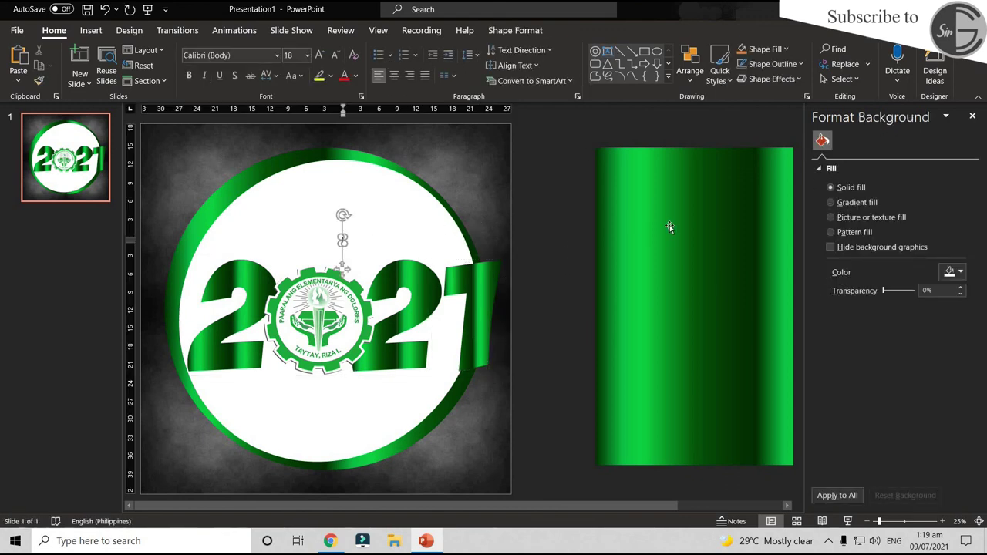
drag(342, 268, 349, 268)
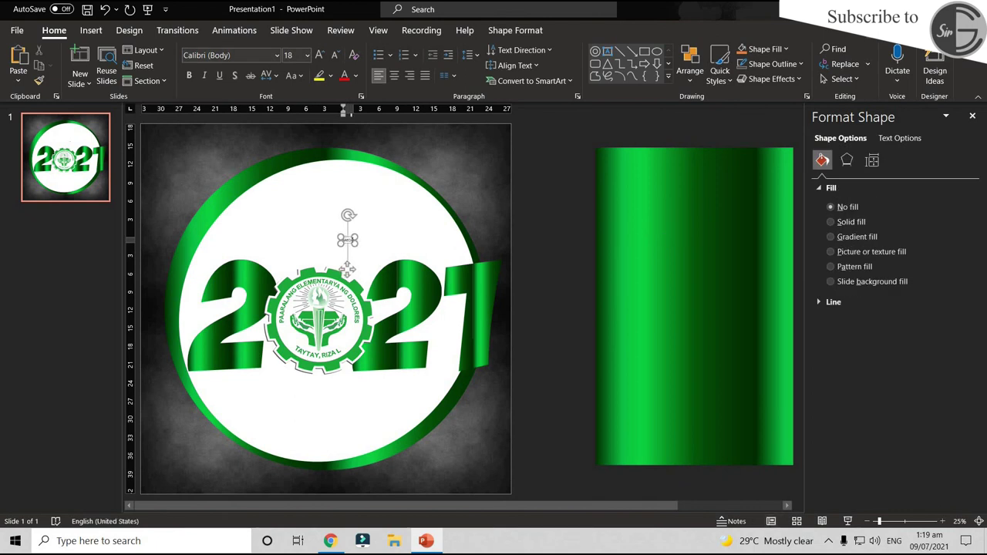
text(BATCH)
key(ctrl+shift+greater)
key(ctrl+shift+greater)
key(ctrl+shift+greater)
key(ctrl+shift+greater)
key(ctrl+shift+greater)
key(ctrl+shift+greater)
key(ctrl+shift+greater)
key(ctrl+shift+greater)
key(ctrl+shift+greater)
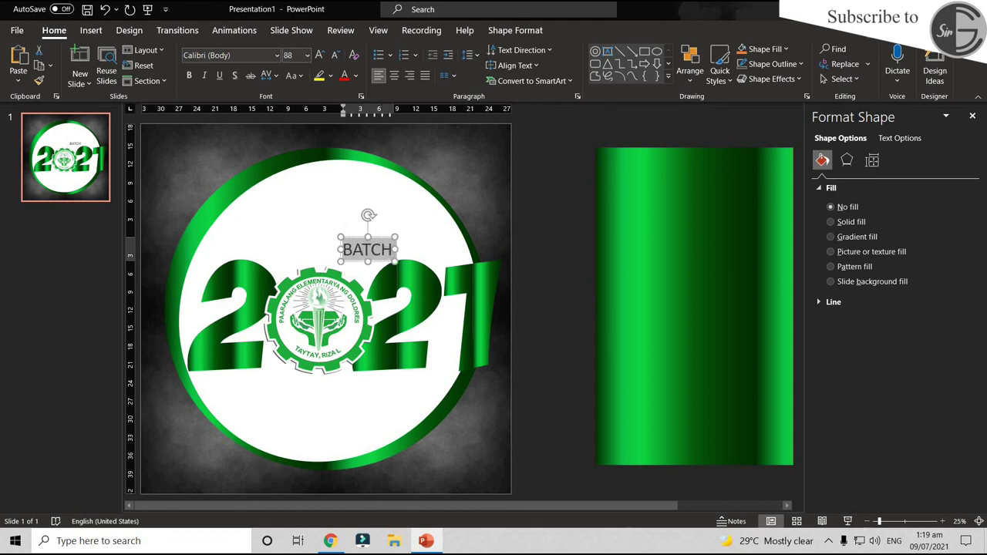
click(516, 30)
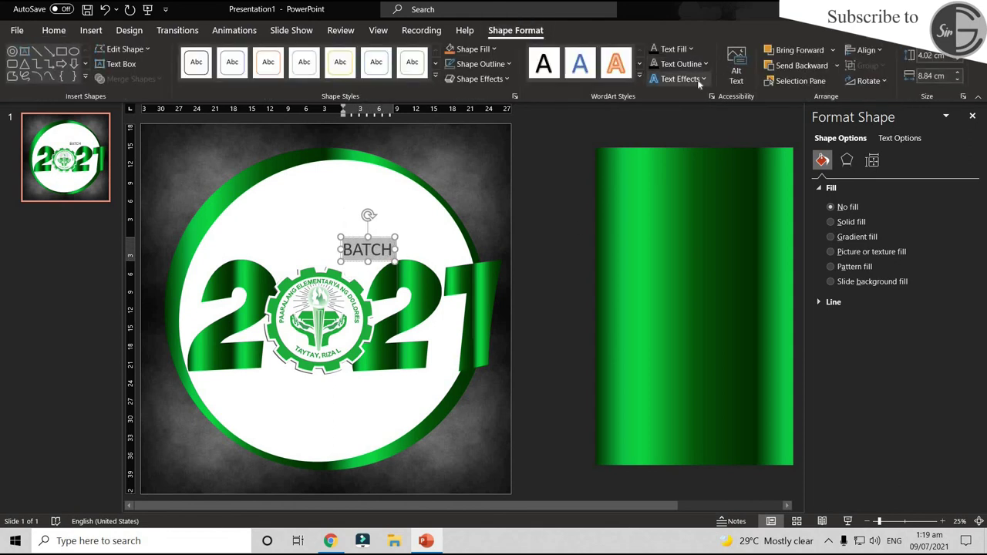
click(699, 82)
mouse_move(710, 259)
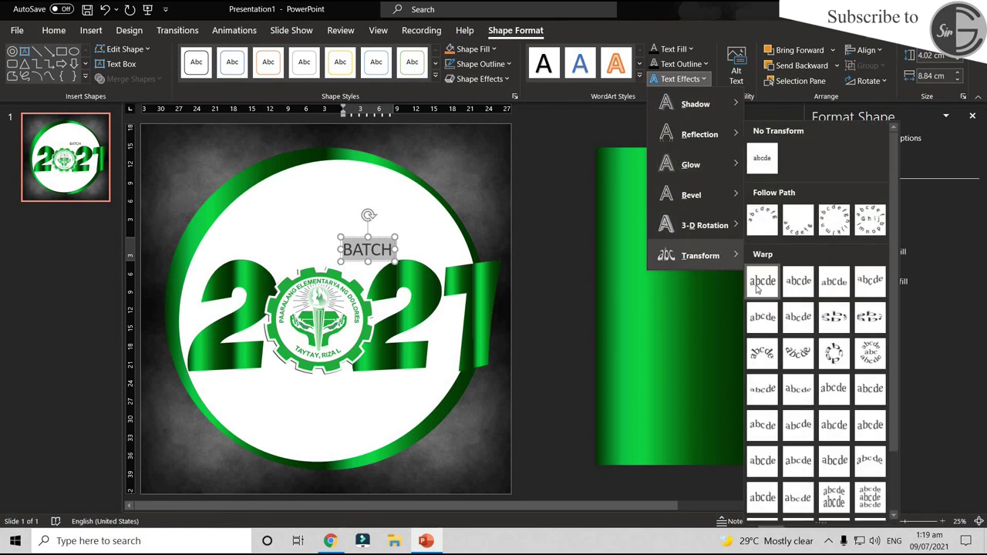
click(763, 284)
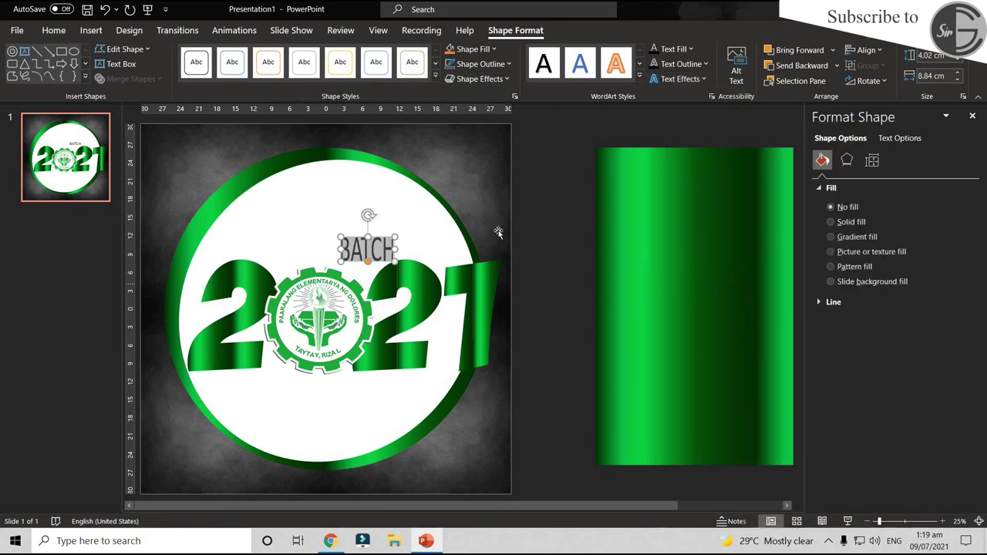
Make BATCH bold Arial, stretch it larger, and colour it white
click(55, 31)
click(231, 55)
text(Arial)
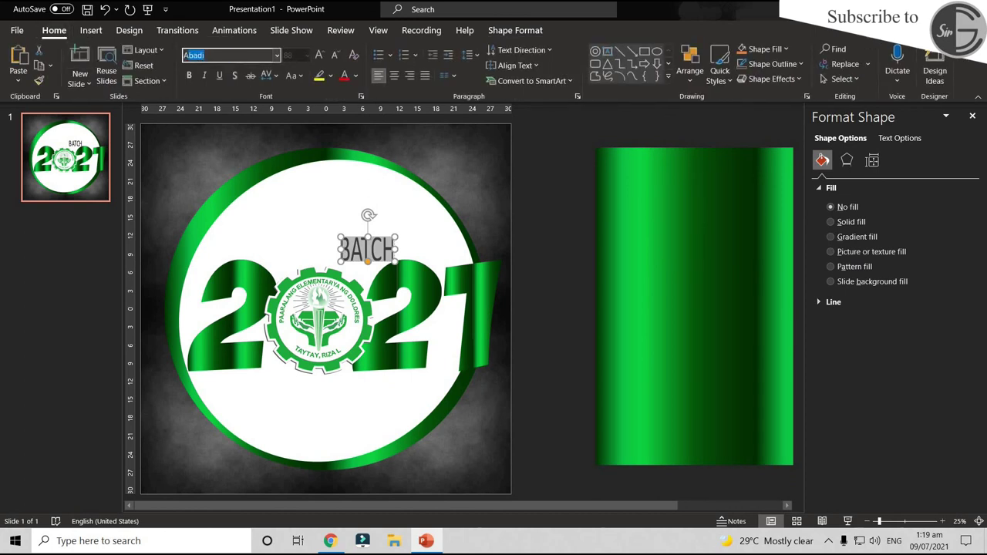
key(Return)
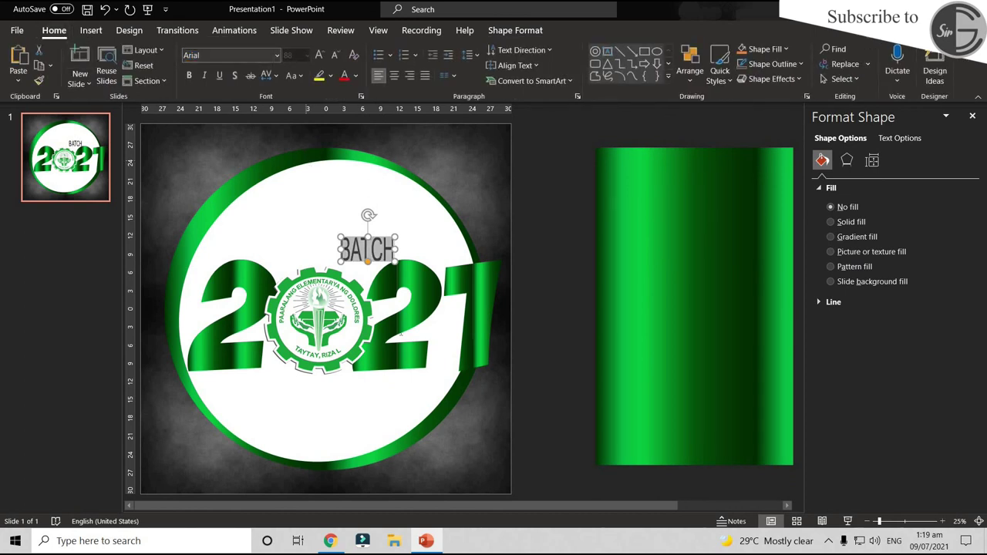
ctrl+scroll(310, 160, up, 3)
click(188, 75)
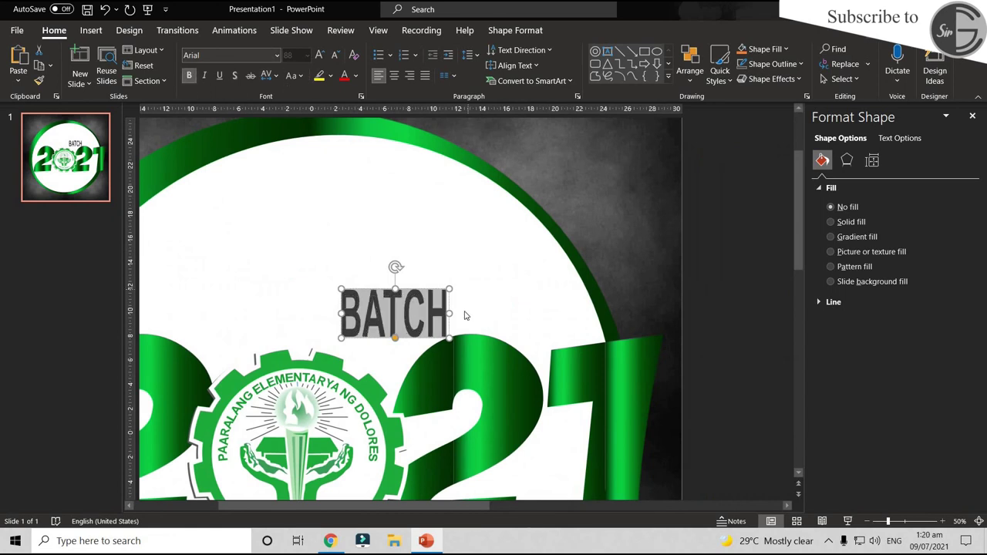
drag(453, 313, 584, 330)
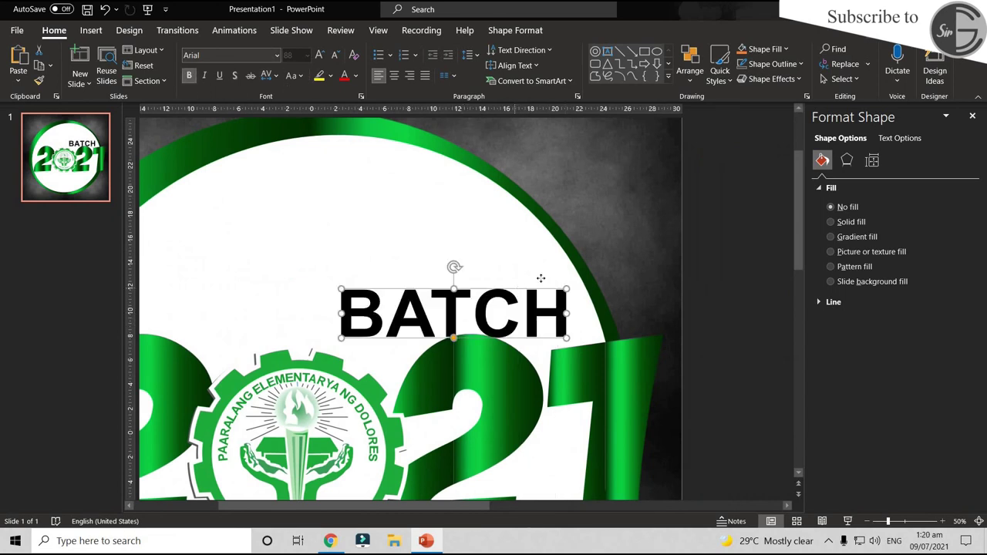
click(539, 297)
click(355, 75)
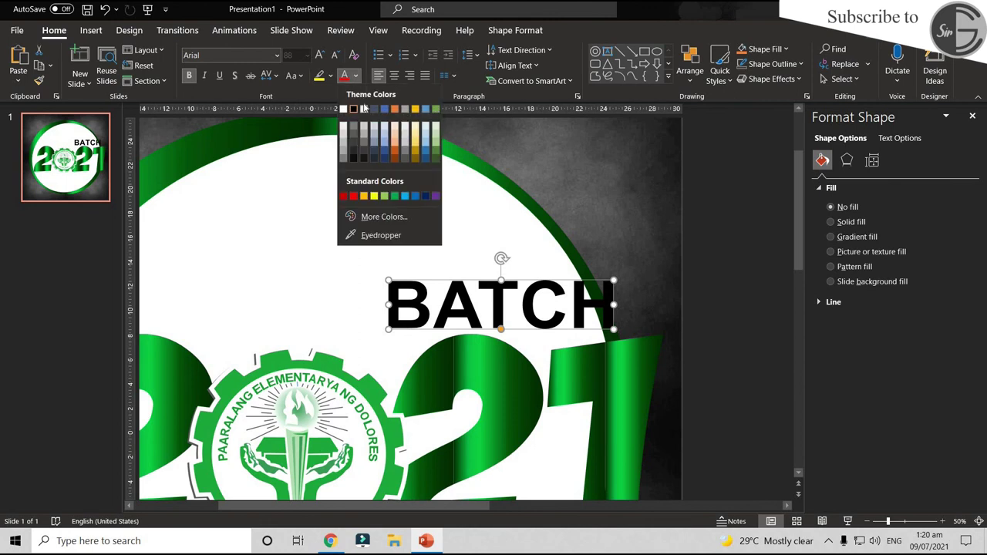
click(343, 109)
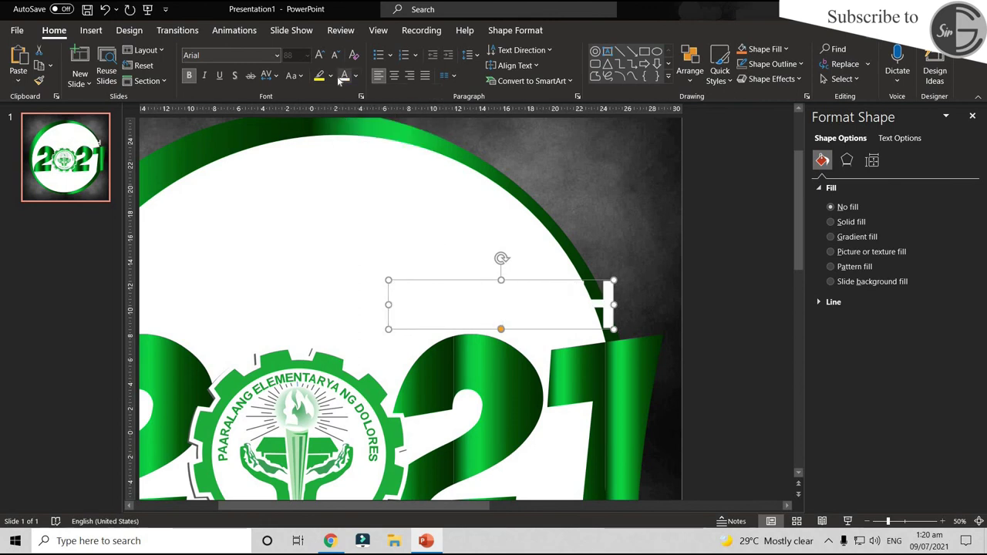
Enlarge BATCH and position it at the top right, just above the circle
scroll(494, 331, down, 2)
scroll(494, 331, up, 1)
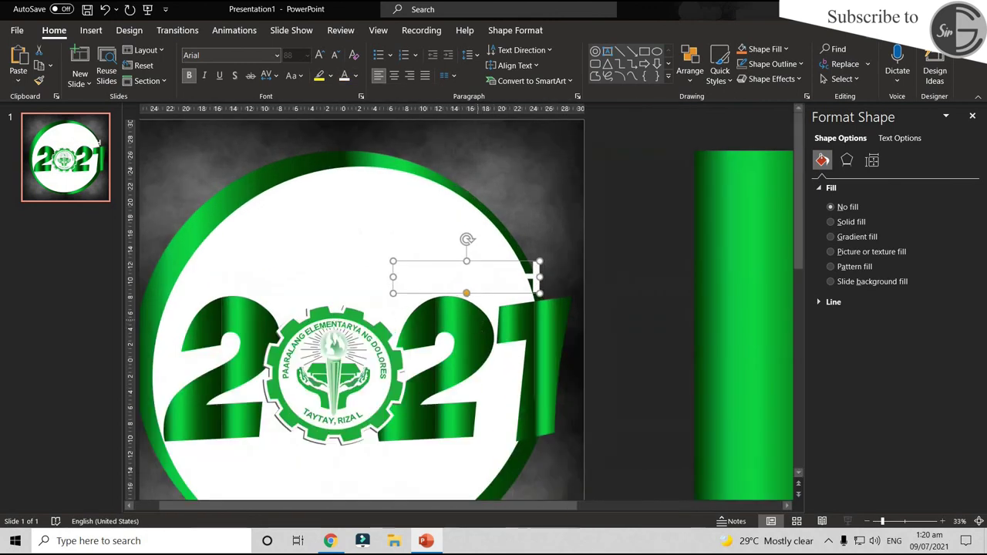
scroll(495, 332, down, 3)
scroll(521, 285, up, 3)
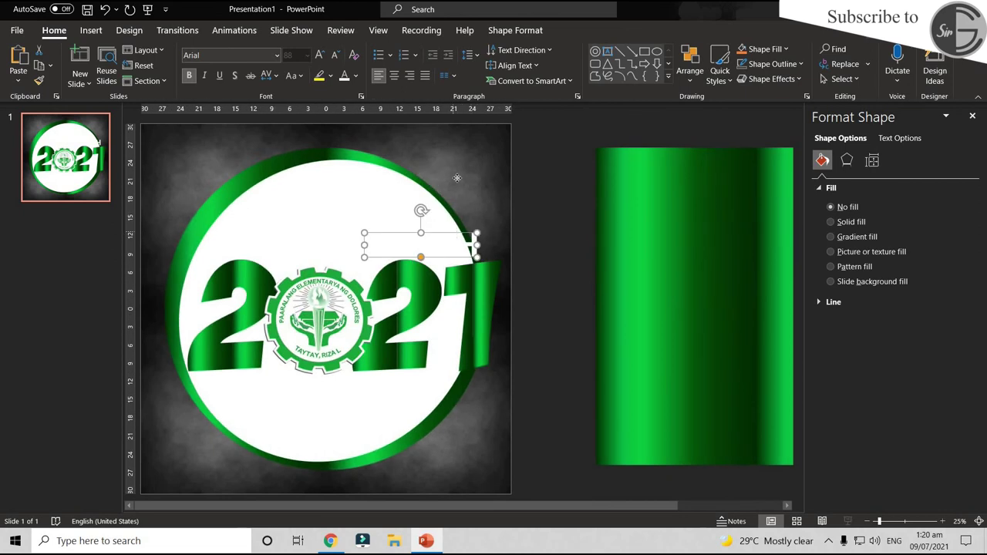
drag(457, 178, 484, 88)
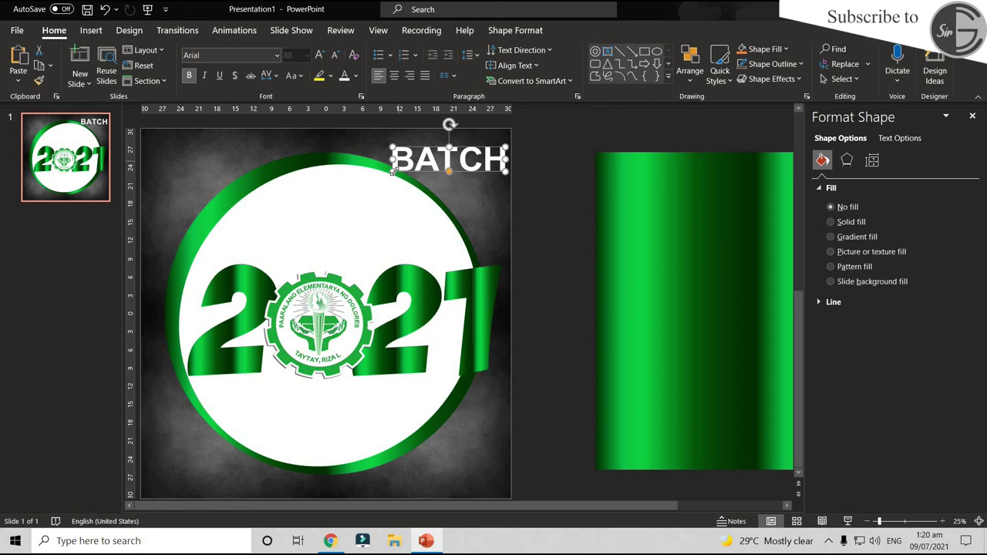
drag(391, 172, 364, 187)
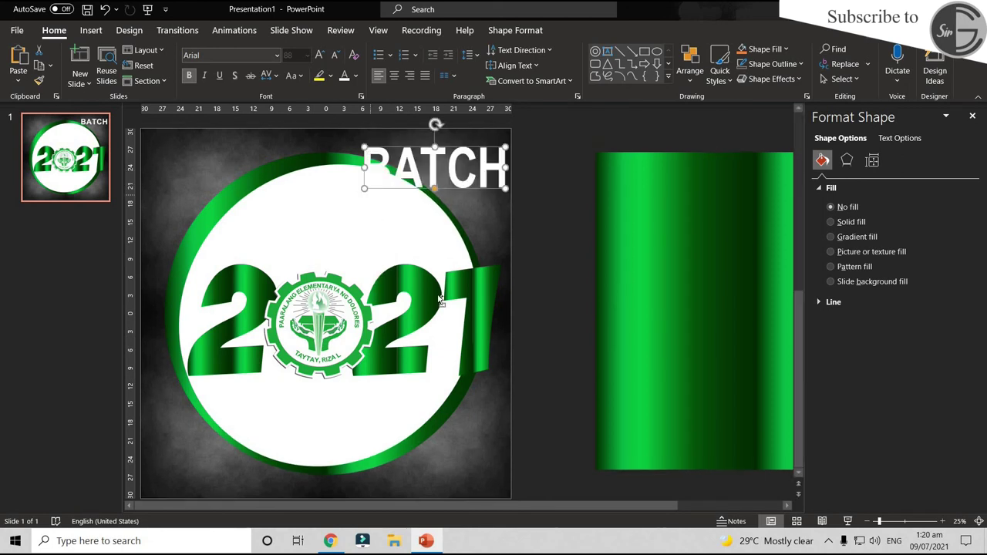
scroll(524, 316, down, 3)
scroll(591, 334, up, 3)
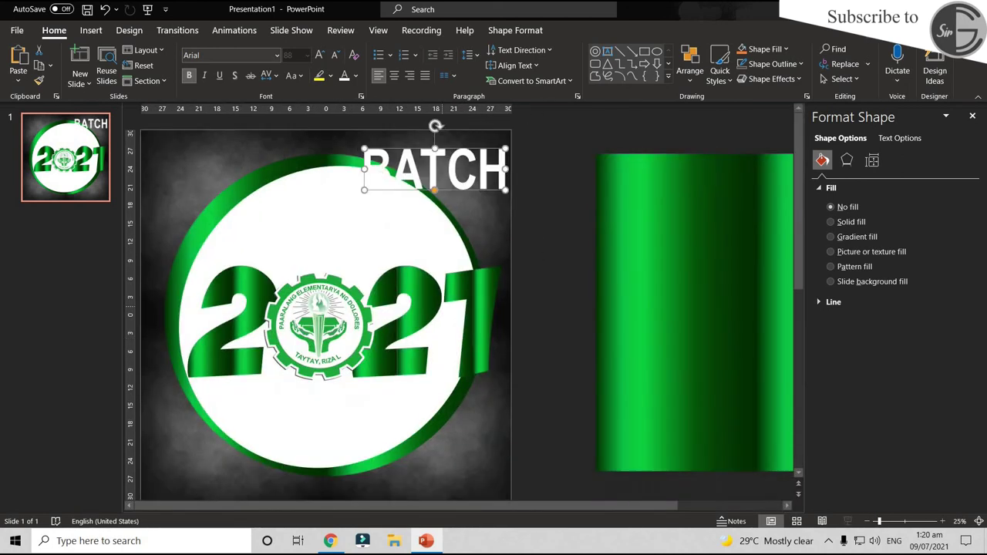
scroll(436, 150, down, 1)
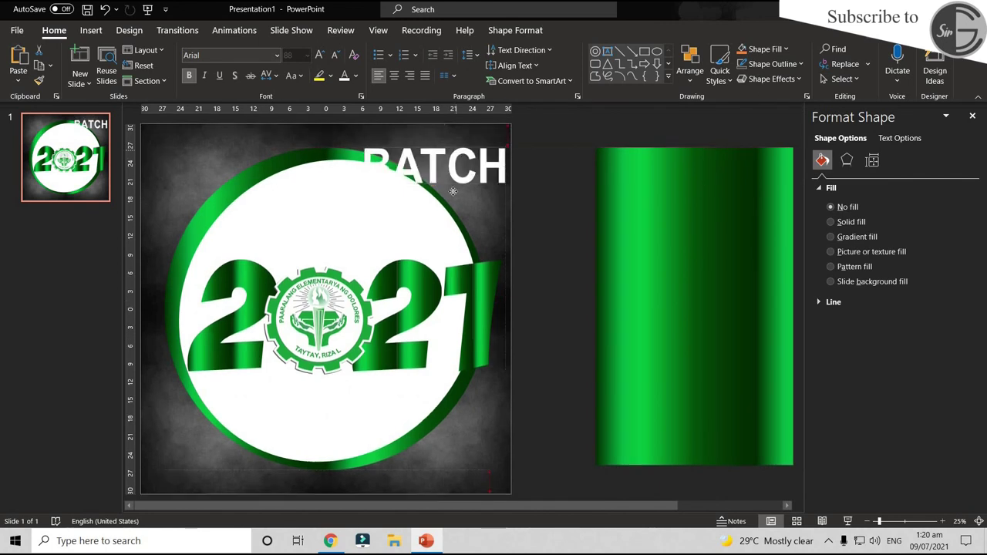
drag(442, 153, 445, 217)
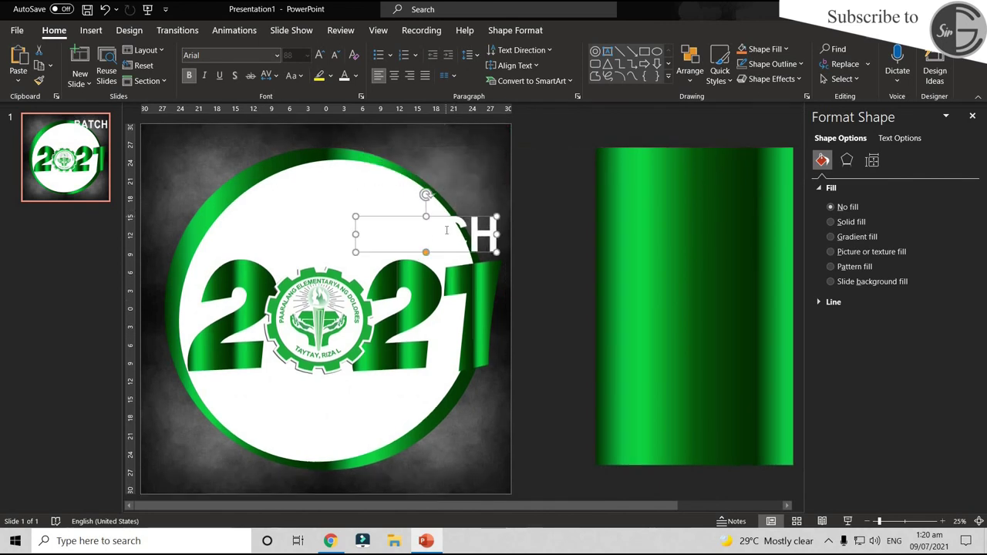
Raise the 2021 lettering, logo and BATCH together, then fine-tune BATCH above 2021
shift+click(391, 378)
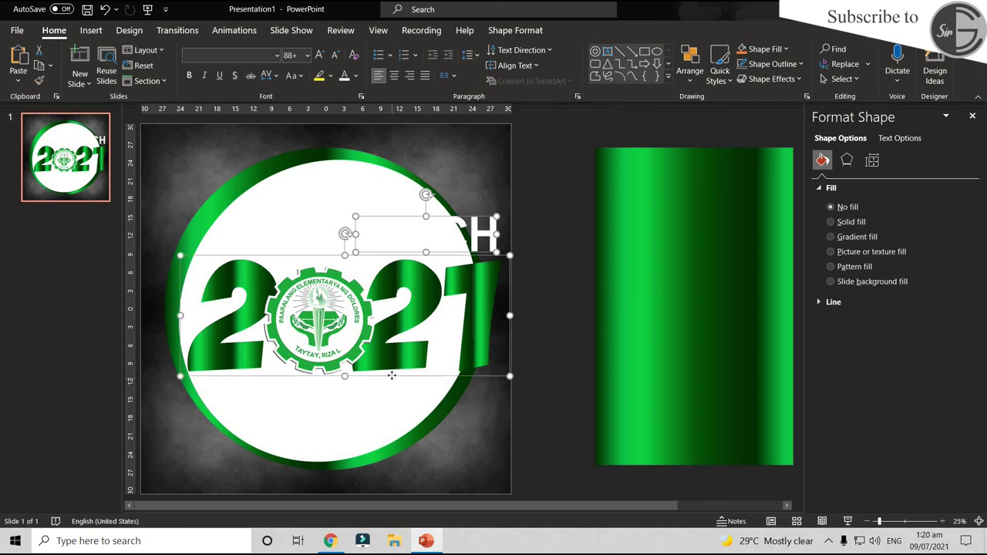
shift+click(361, 353)
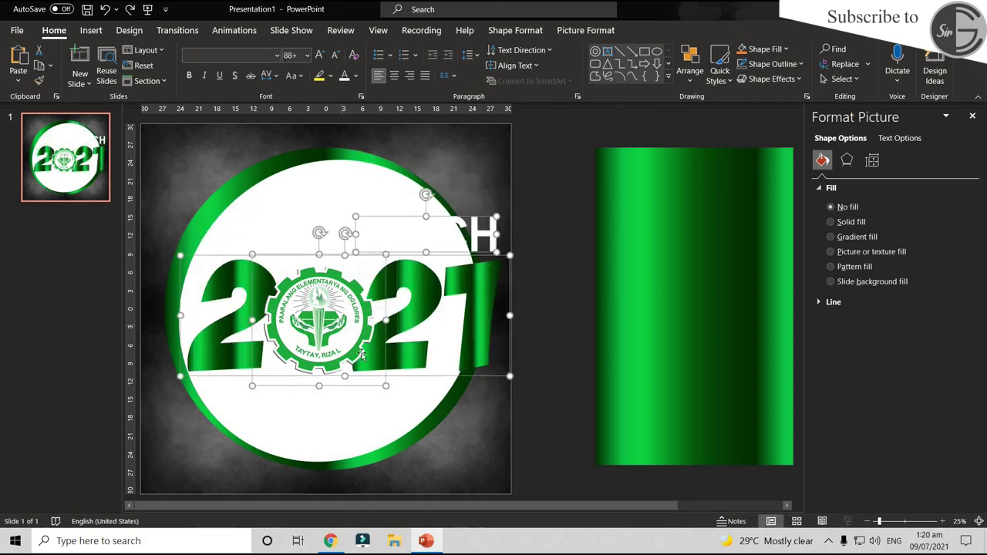
drag(361, 353, 368, 264)
click(431, 128)
click(433, 133)
drag(434, 133, 433, 137)
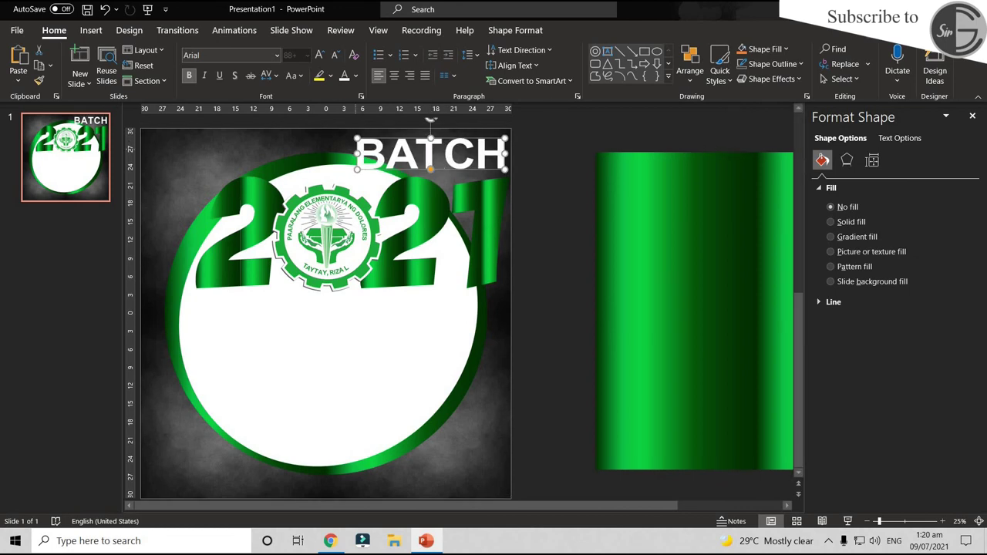
drag(436, 150, 441, 168)
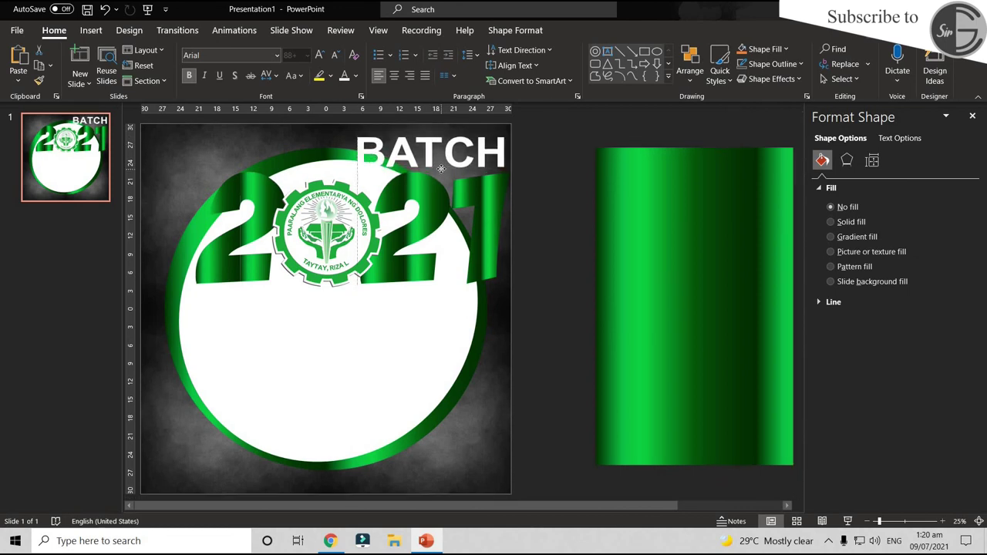
click(312, 308)
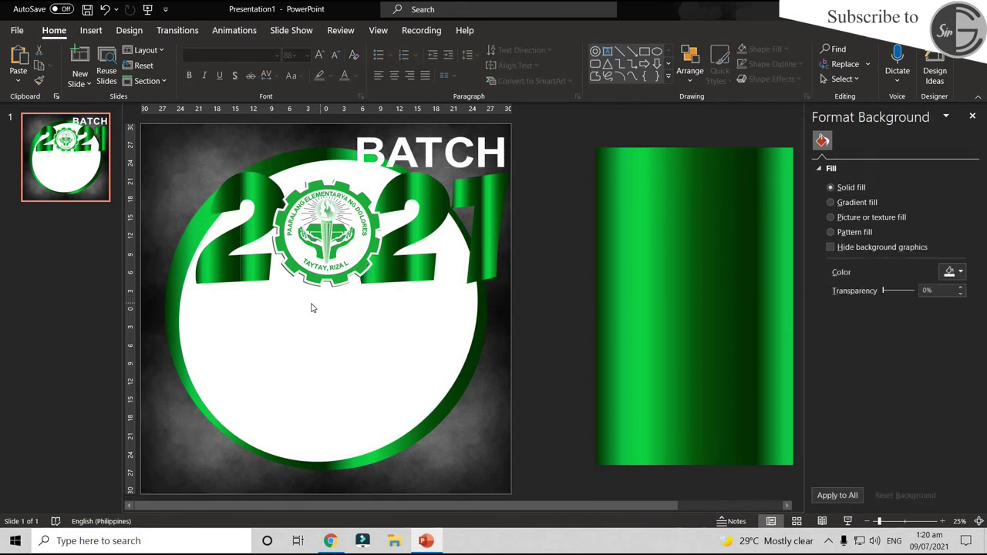
click(431, 152)
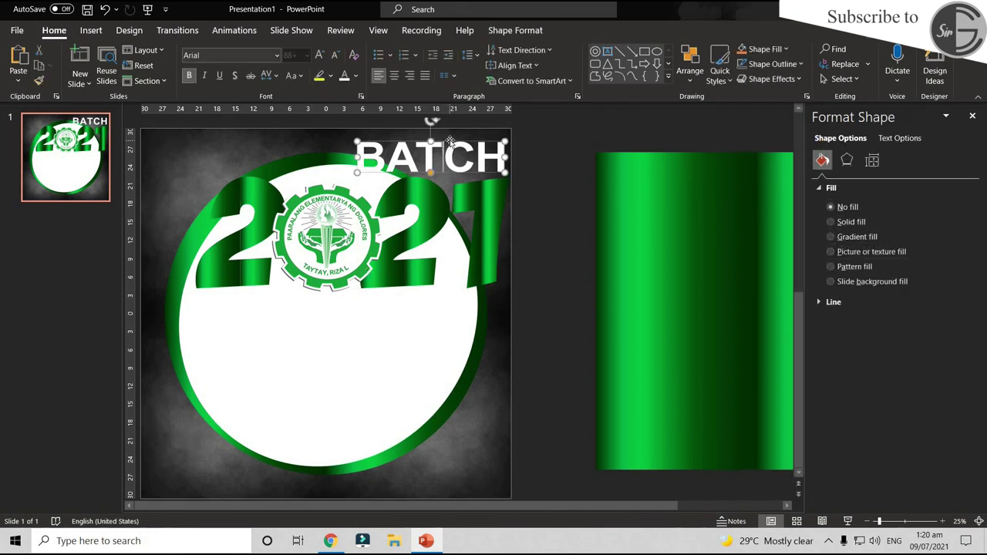
Duplicate the BATCH heading beside the circle and change its text to 'Dolores ES'
click(595, 51)
drag(295, 312, 442, 343)
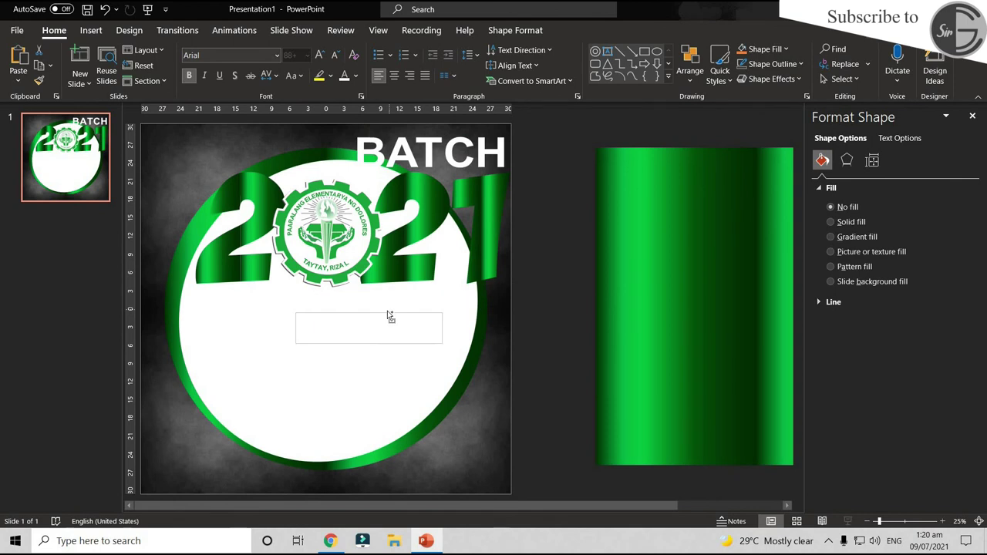
drag(387, 311, 470, 398)
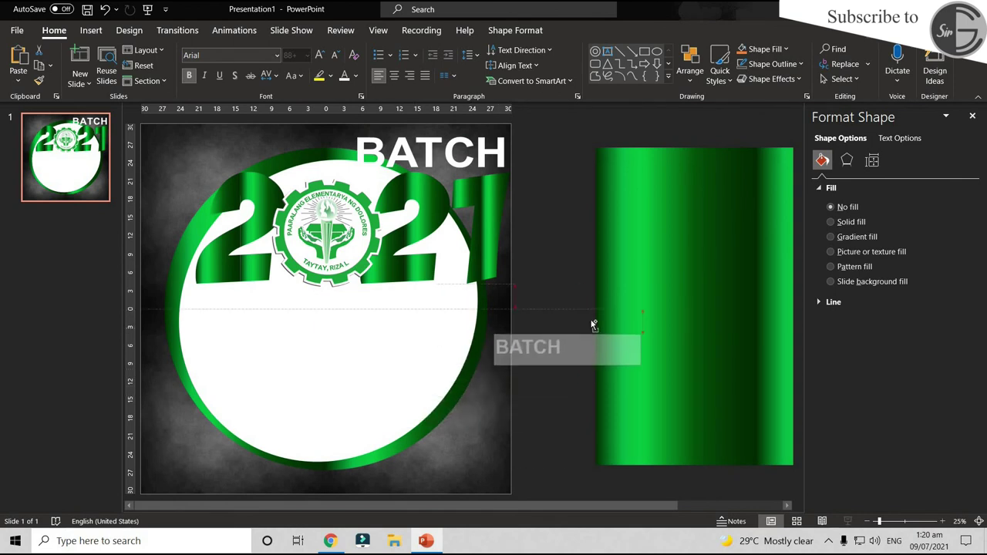
drag(548, 340, 570, 342)
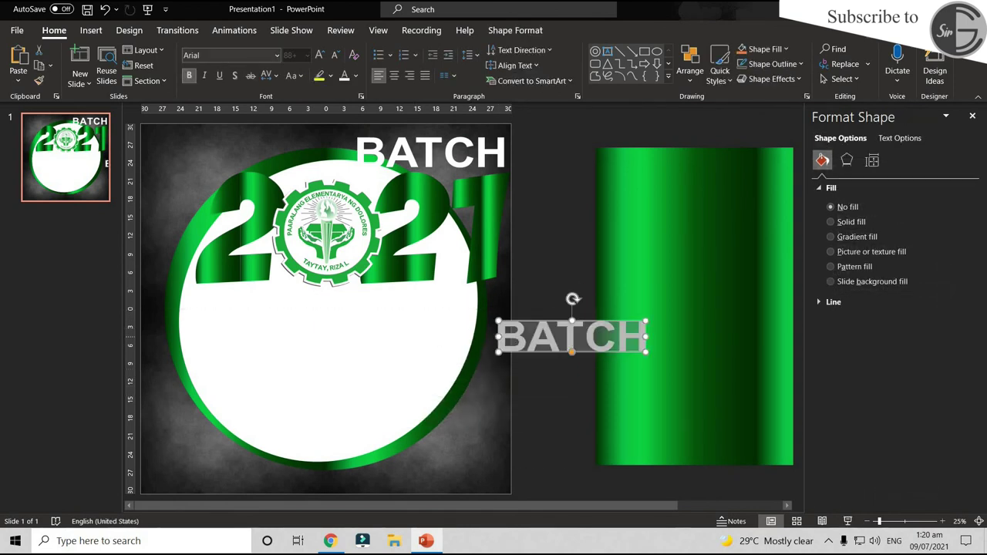
text(Dolores E)
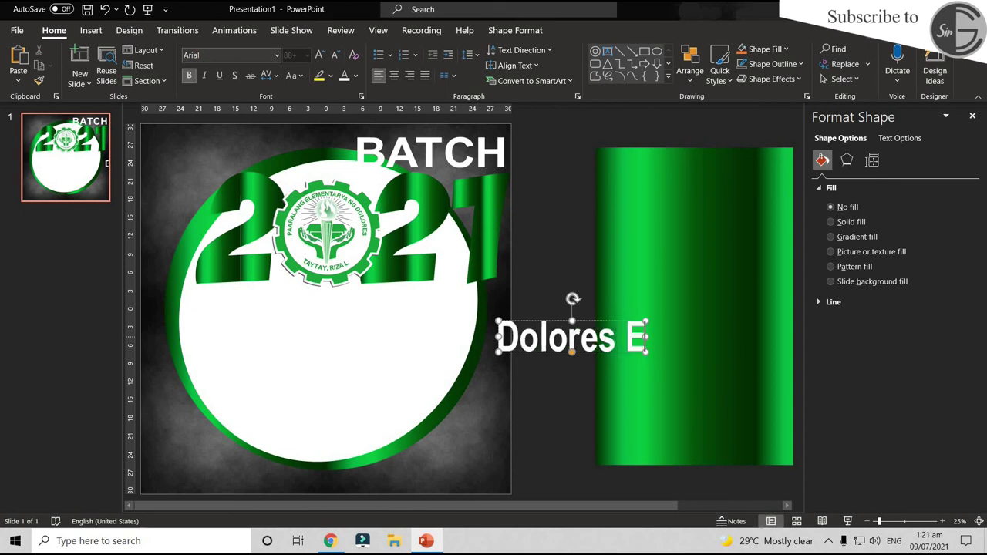
text(S)
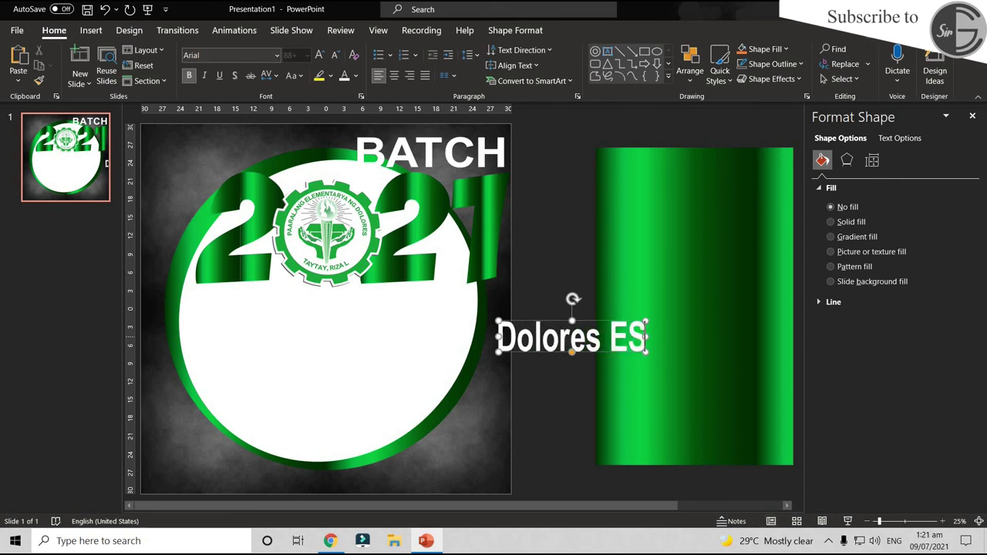
Set Dolores ES in Brush Script MT, move it to the slide's right edge, and apply a gradient box fill
click(277, 56)
scroll(238, 247, down, 10)
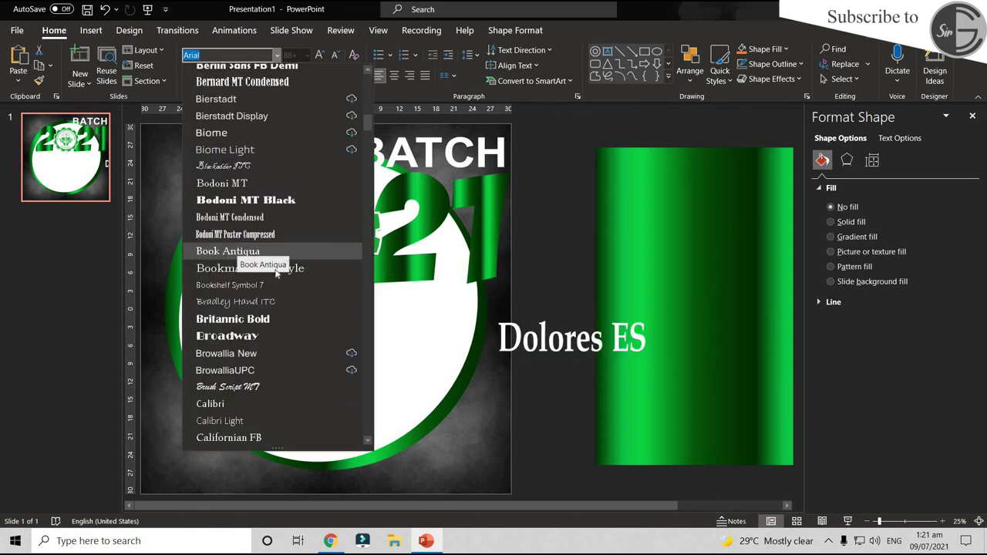
click(273, 388)
mouse_move(539, 340)
mouse_down()
mouse_move(360, 311)
mouse_move(551, 308)
mouse_up()
scroll(596, 308, down, 2)
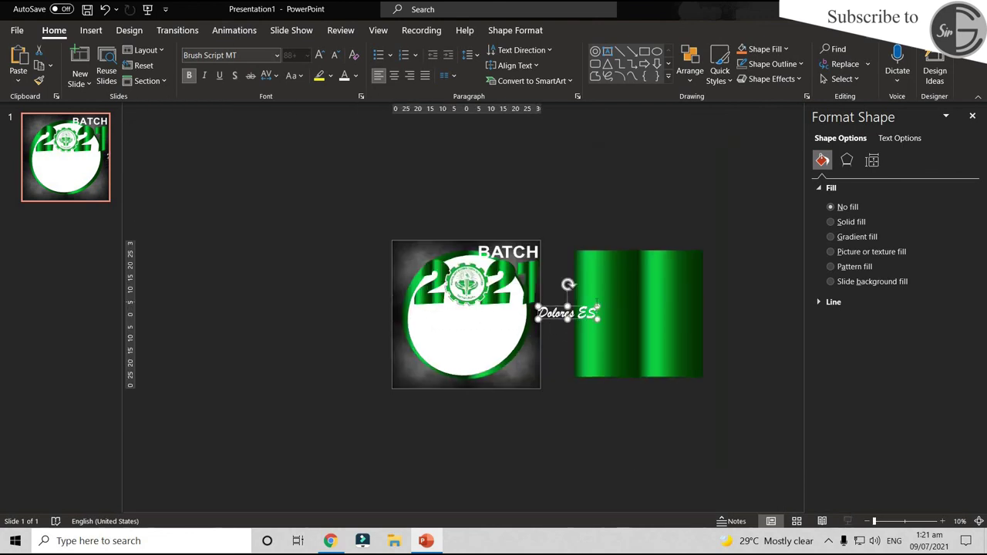
scroll(596, 307, up, 3)
scroll(596, 307, down, 3)
scroll(596, 307, up, 2)
scroll(596, 307, down, 2)
scroll(597, 308, up, 2)
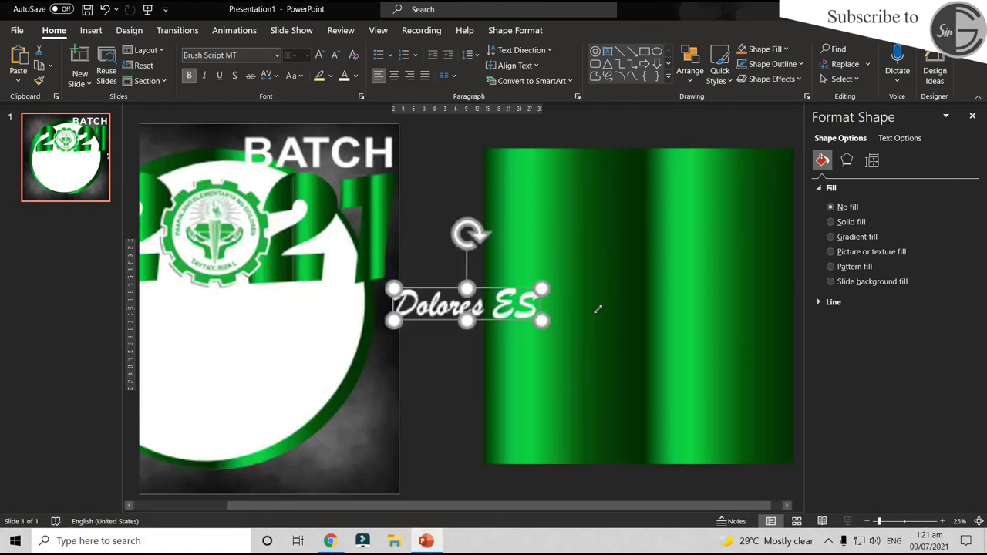
click(863, 239)
Try a grey preset gradient on the Dolores ES box, then undo back to no box fill
click(956, 304)
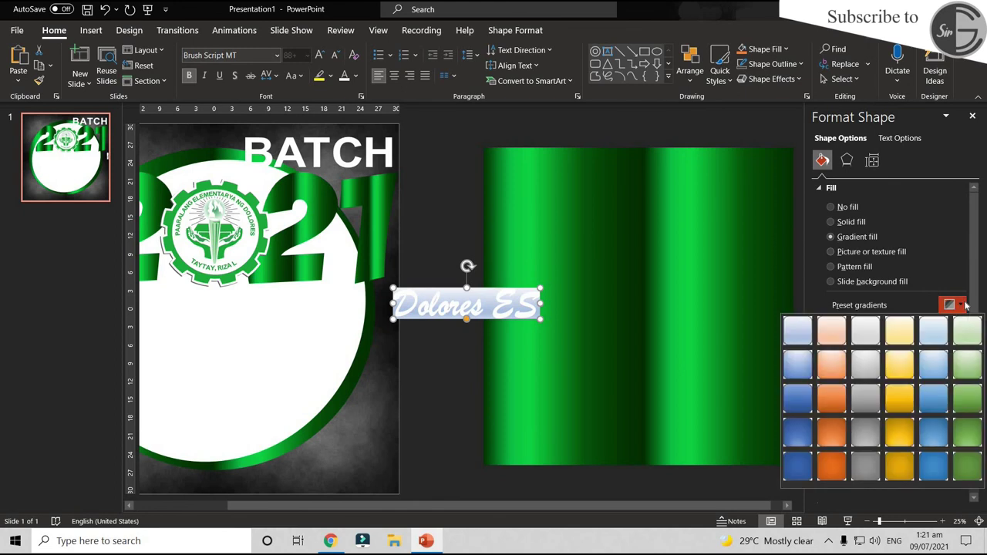
click(867, 406)
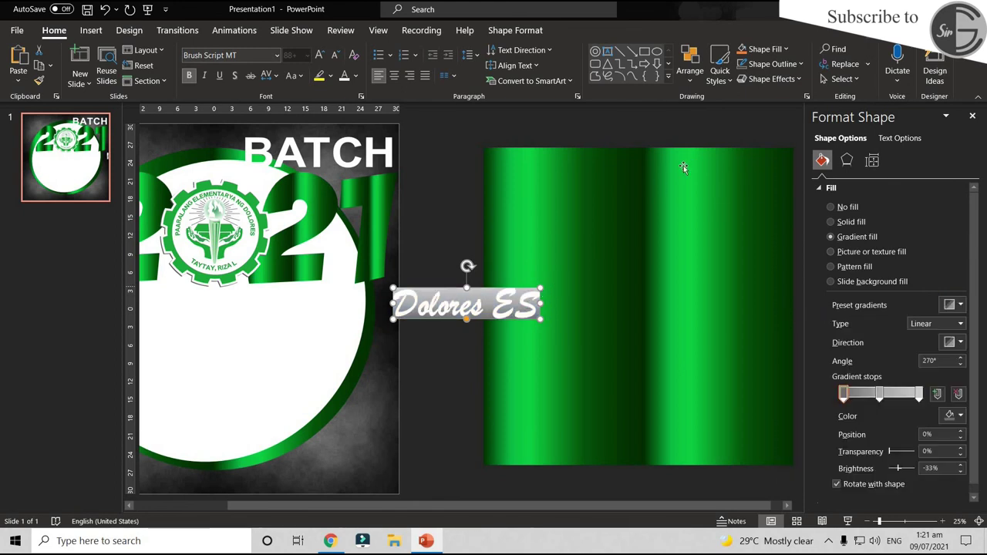
click(104, 10)
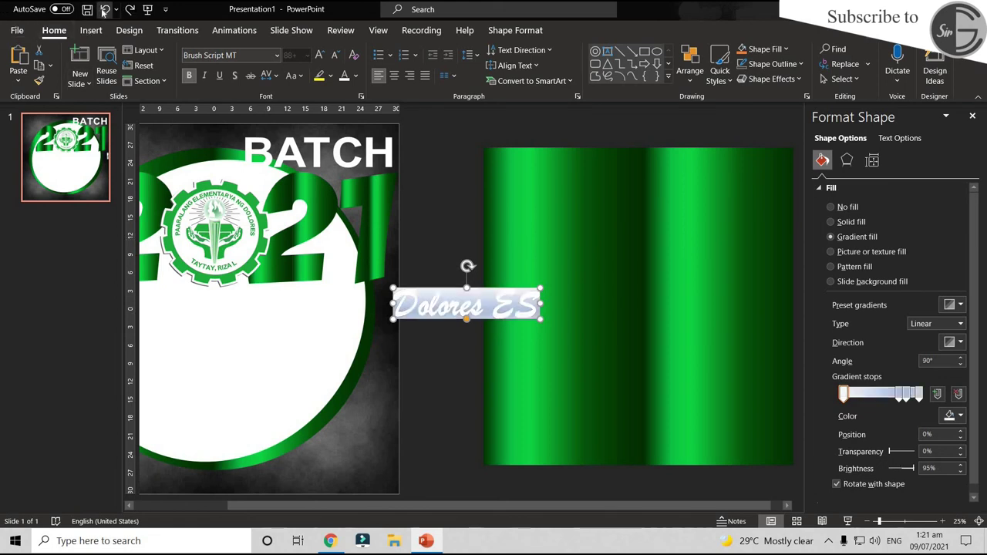
click(104, 10)
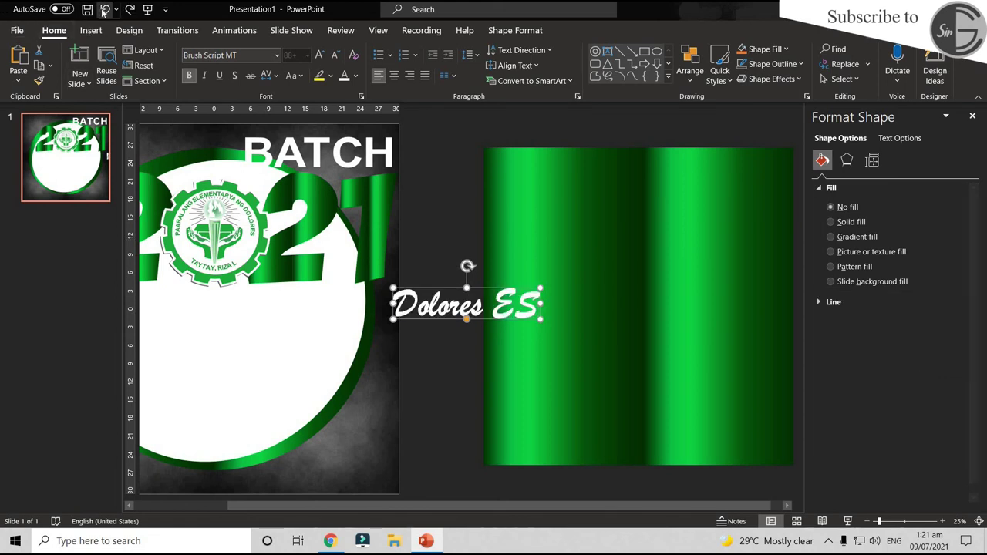
Give the Dolores ES lettering a grey radial gradient and move it onto the white circle
click(910, 138)
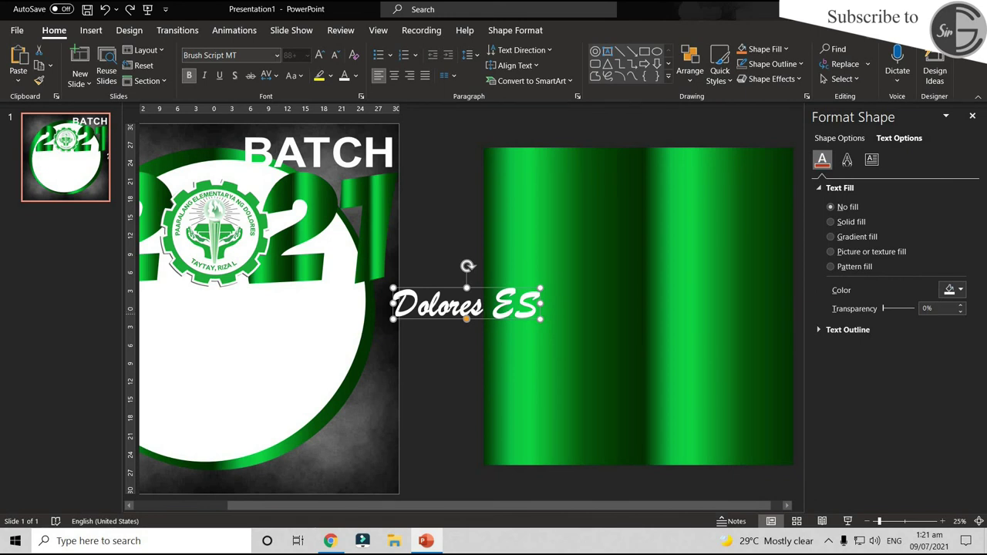
click(860, 237)
click(951, 289)
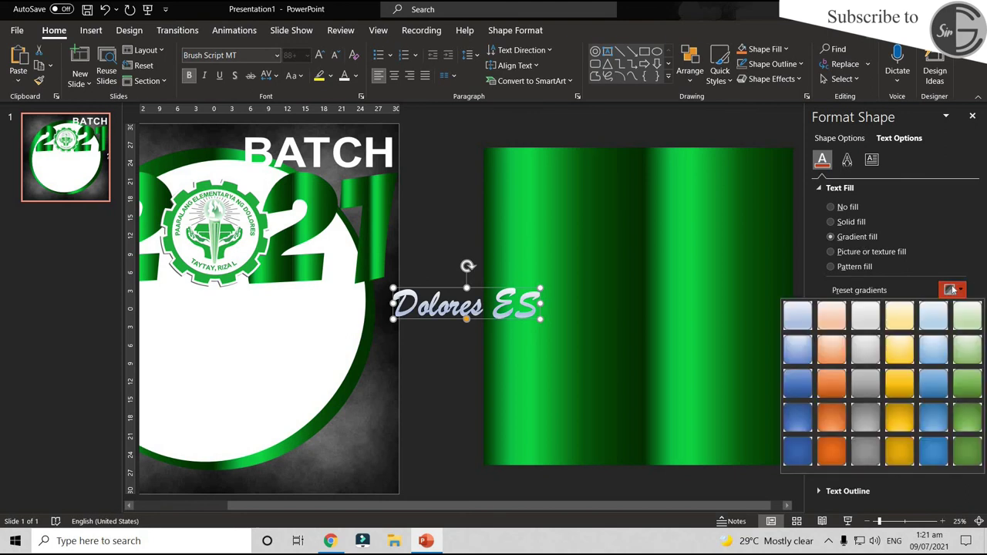
click(866, 417)
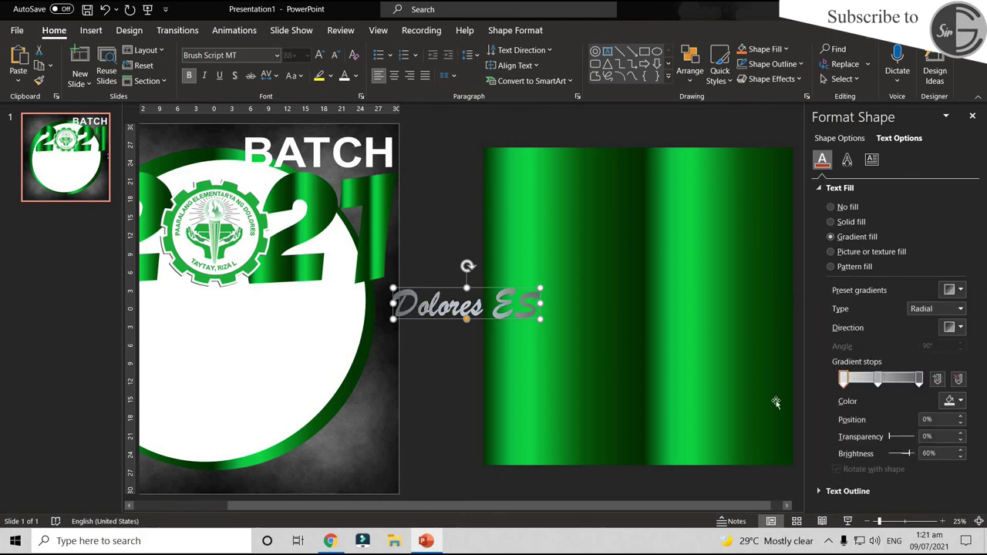
drag(516, 308, 272, 322)
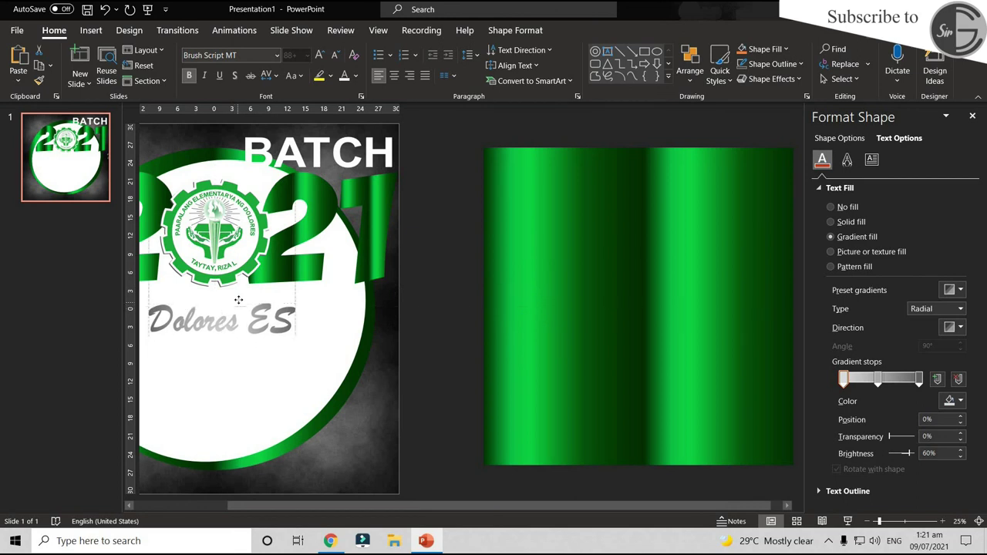
Tilt and widen Dolores ES under the 2021 logo, then select it with the 2021 lettering
scroll(271, 322, down, 1)
scroll(271, 322, up, 1)
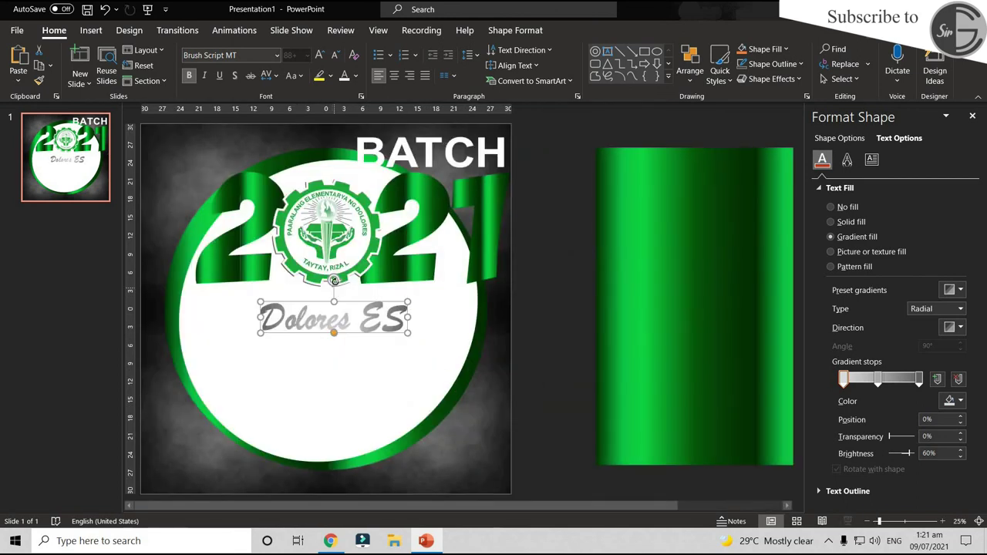
drag(331, 280, 331, 279)
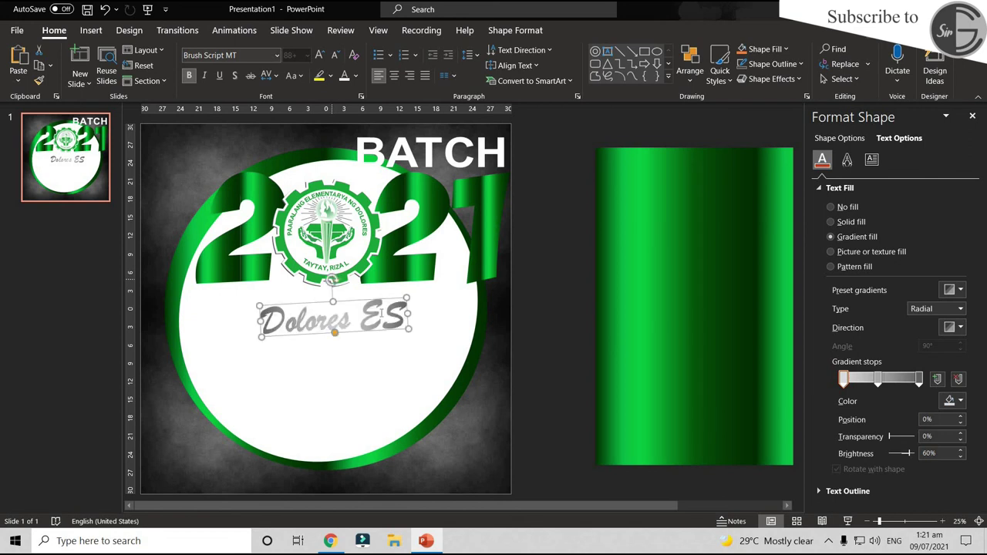
drag(409, 311, 409, 311)
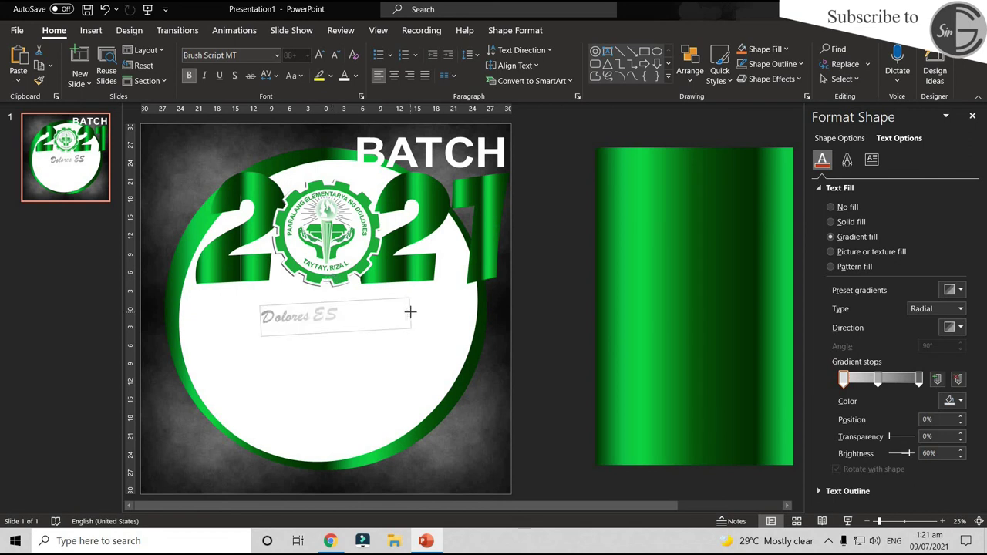
mouse_move(414, 310)
mouse_down()
mouse_move(454, 308)
mouse_move(405, 284)
mouse_move(397, 315)
mouse_move(417, 310)
mouse_up()
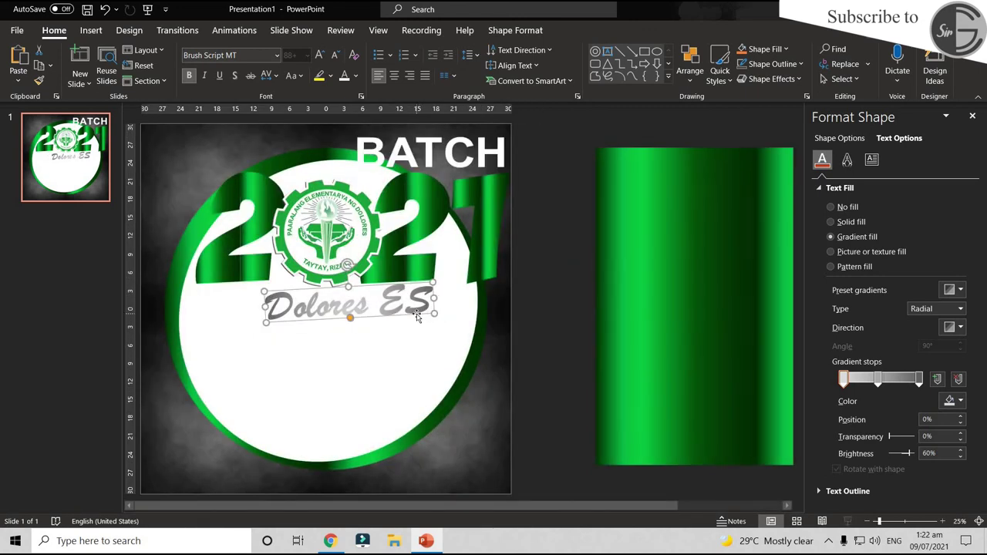
shift+click(352, 228)
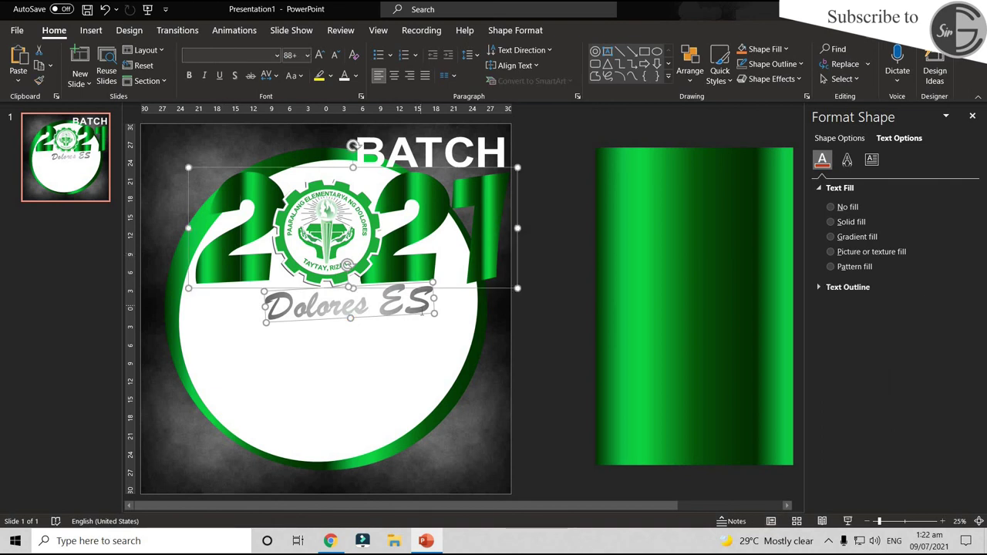
Group the 2021 lettering with Dolores ES and bring the school logo one layer forward
click(516, 31)
click(867, 66)
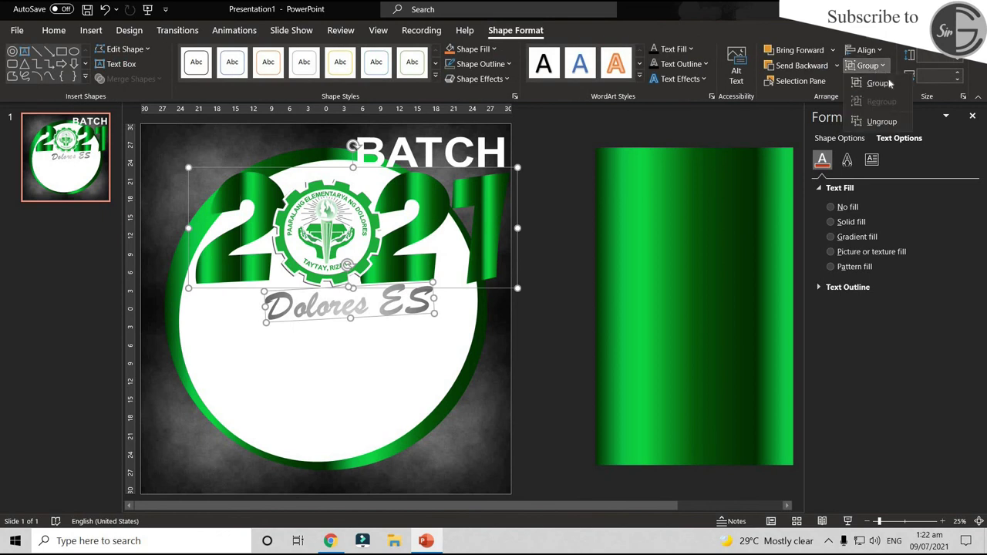
click(893, 86)
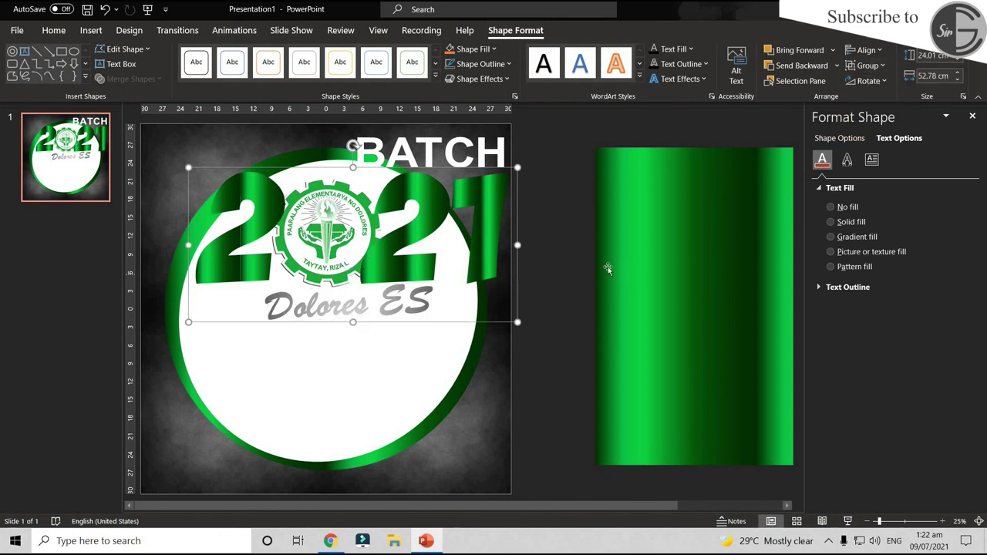
click(327, 221)
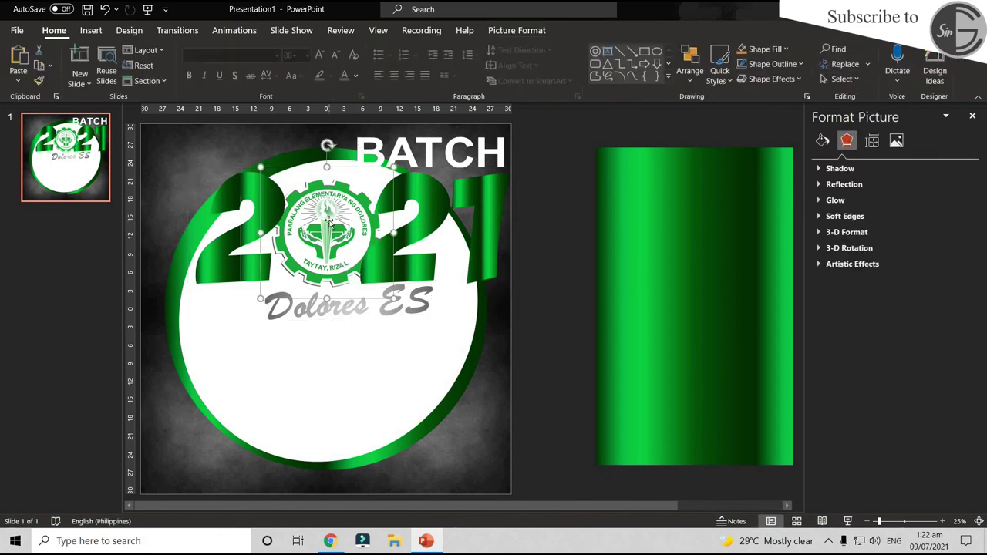
click(517, 30)
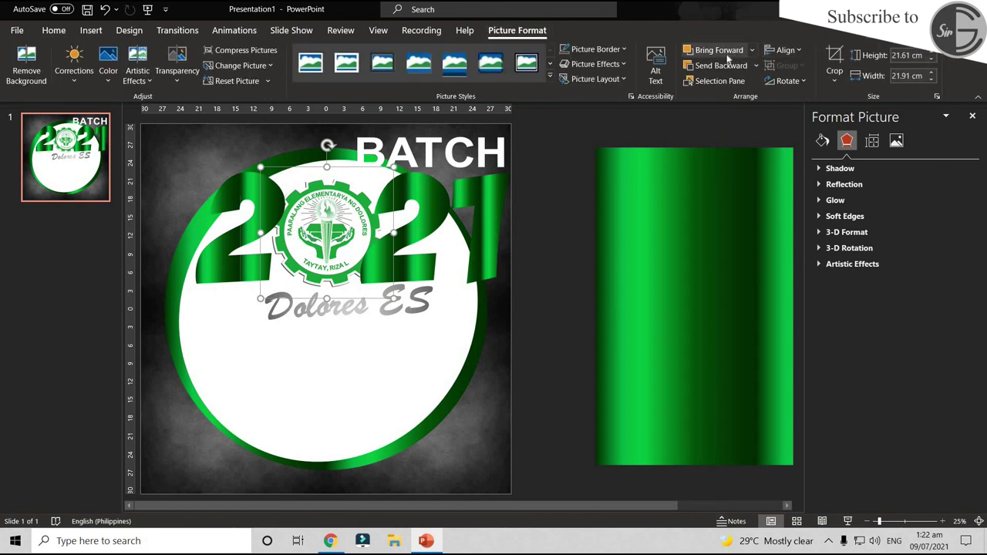
click(724, 51)
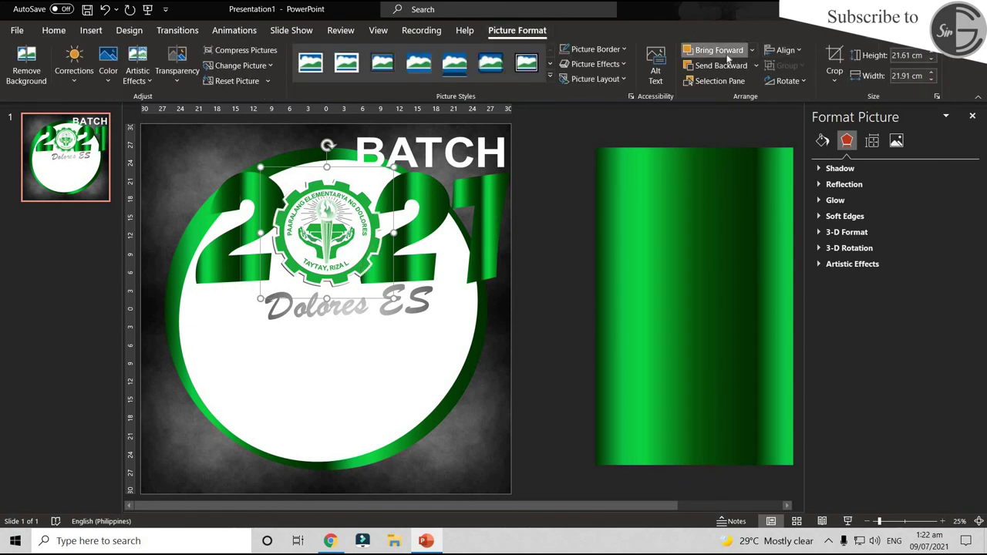
Check the 2021 group's selection, then select the BATCH text for formatting
click(548, 386)
click(492, 249)
click(552, 268)
click(188, 244)
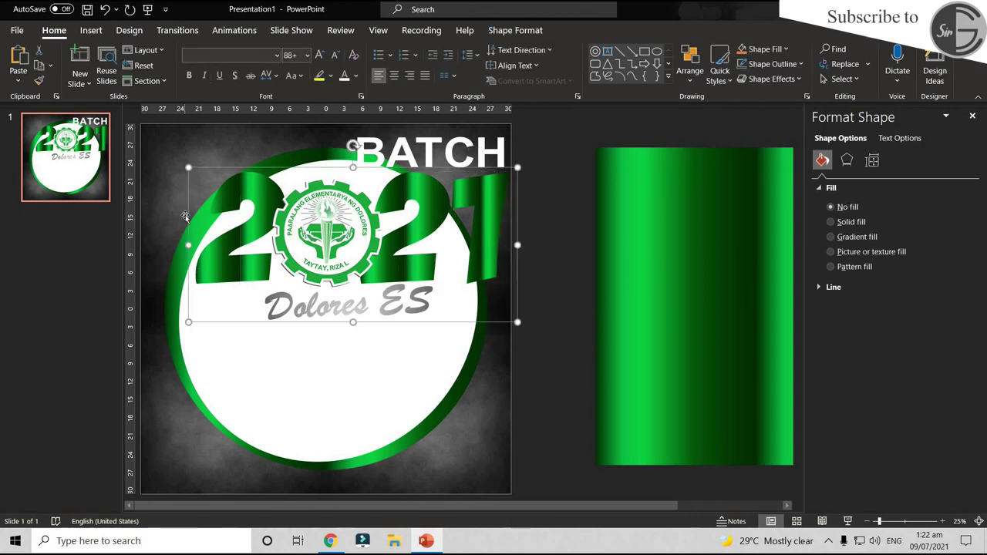
click(582, 397)
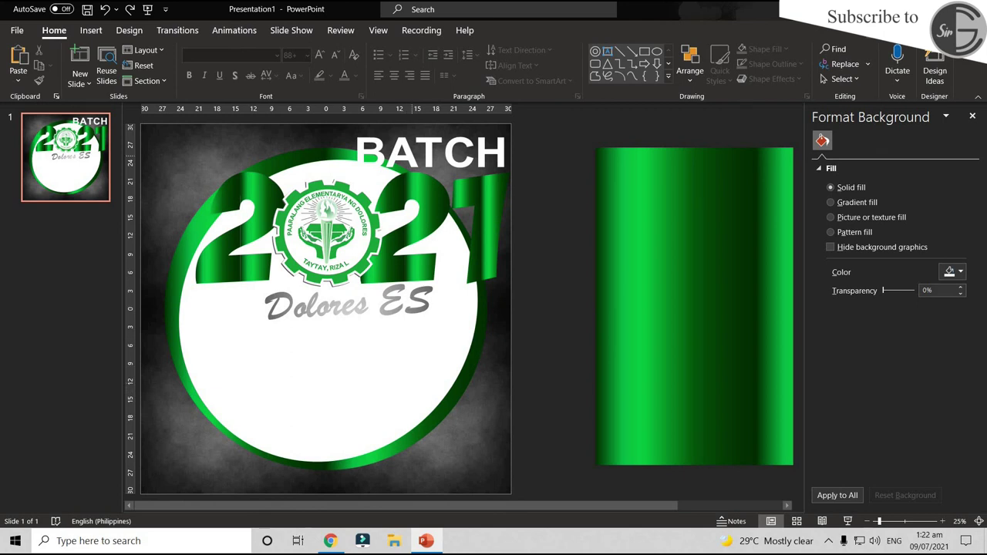
click(417, 153)
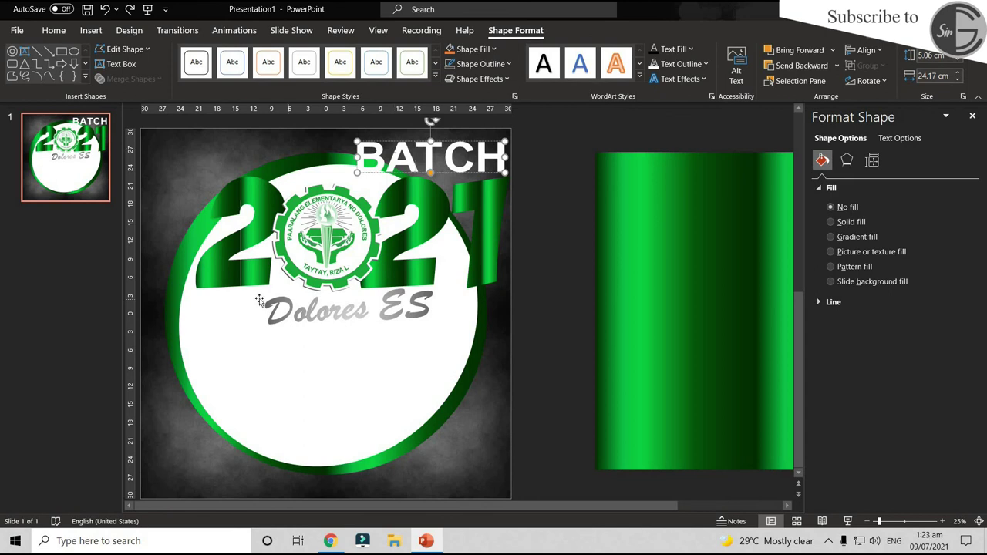
Select the 2021 numerals and Dolores ES and give them a white text outline
click(216, 236)
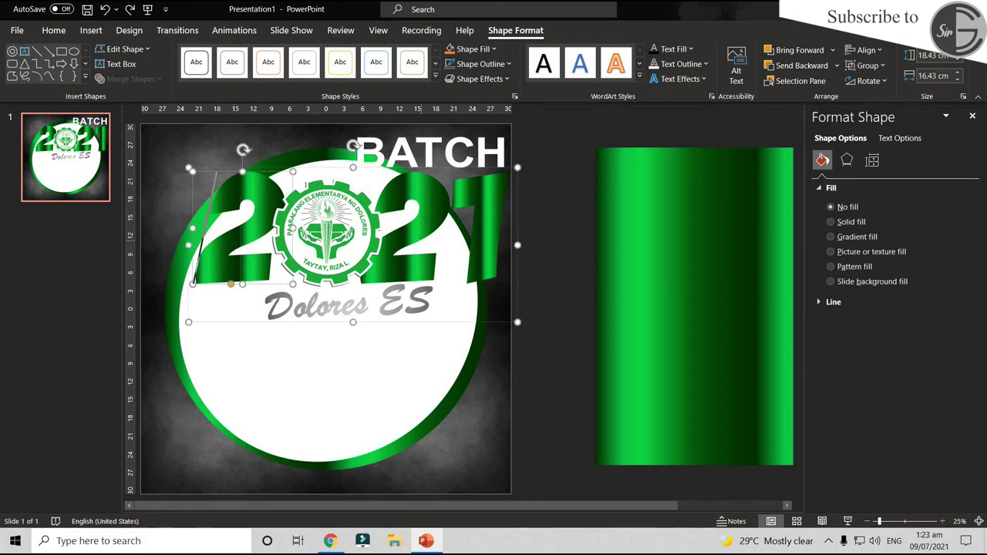
click(424, 220)
shift+click(463, 262)
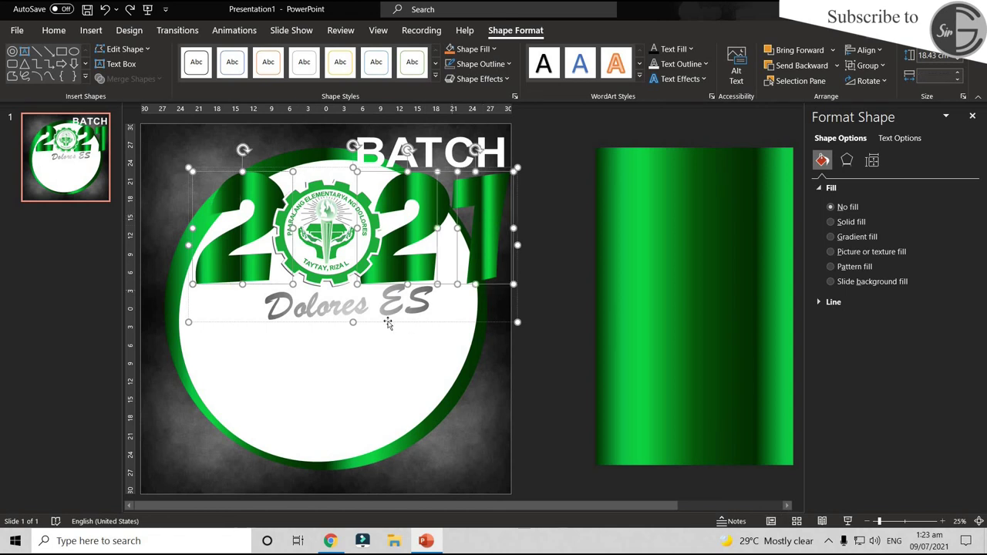
shift+click(383, 305)
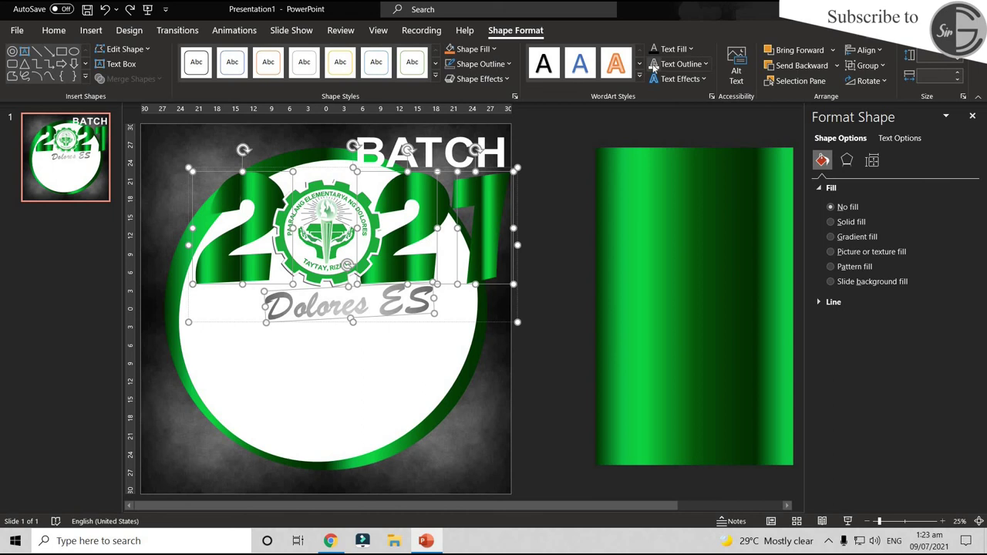
click(684, 68)
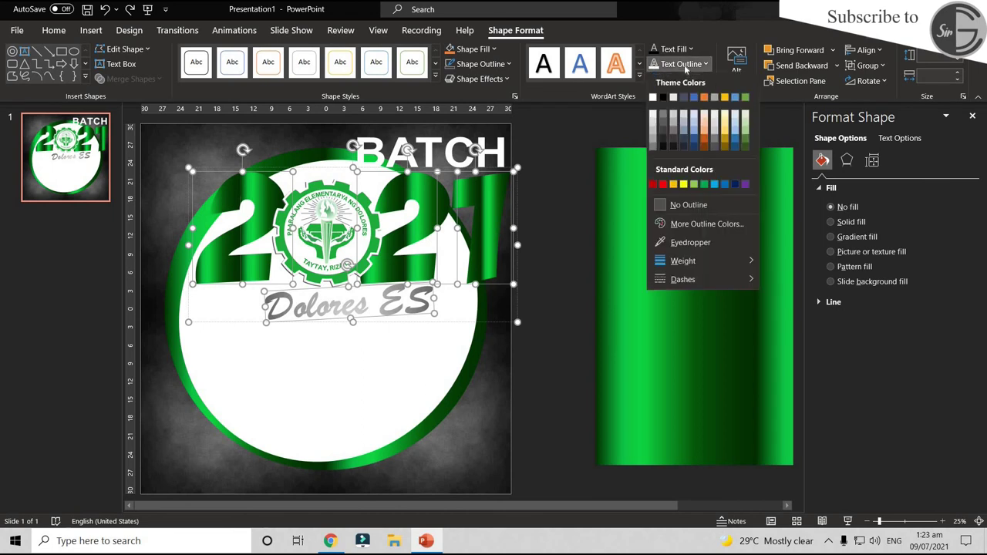
click(653, 98)
click(680, 64)
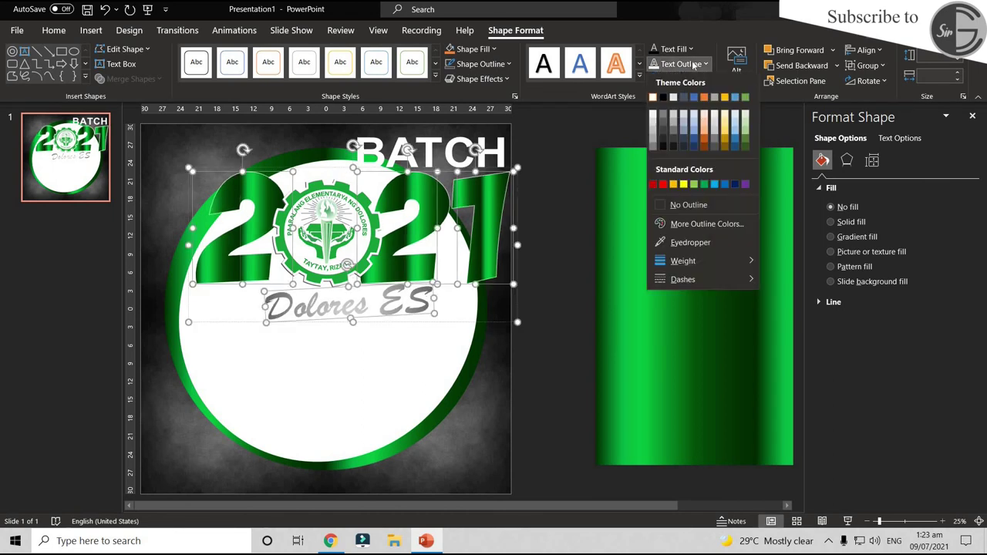
Set the white text outline width to 15 pt
mouse_move(715, 261)
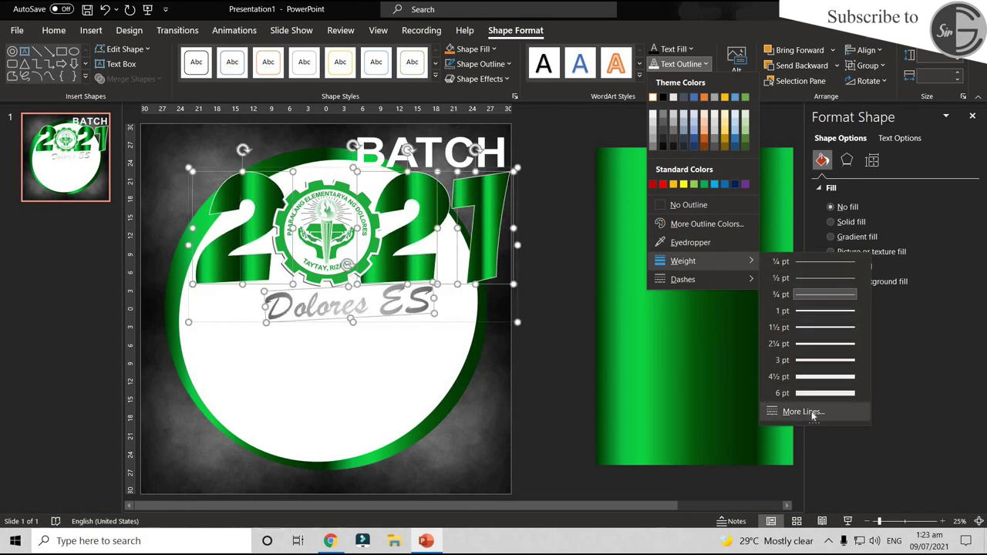
click(802, 411)
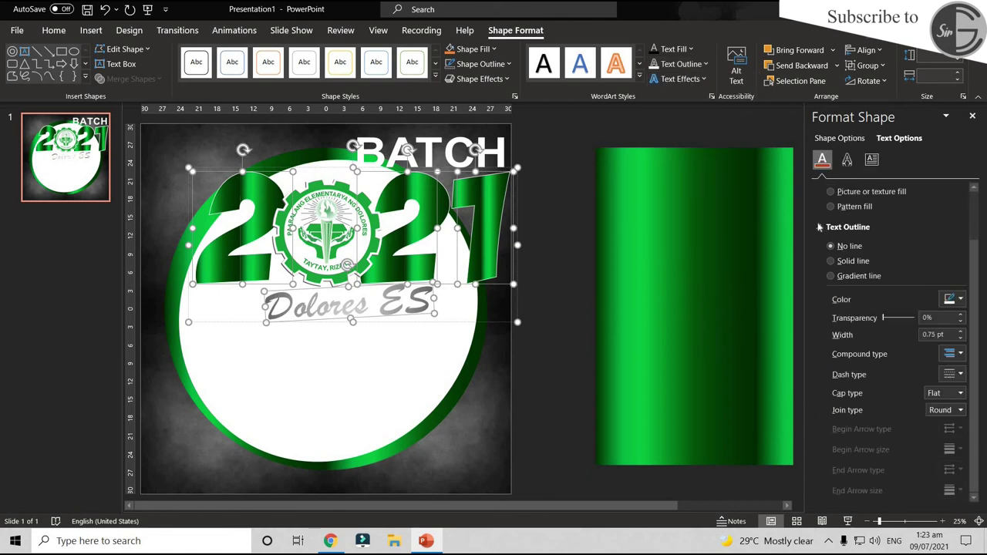
click(945, 336)
text(10)
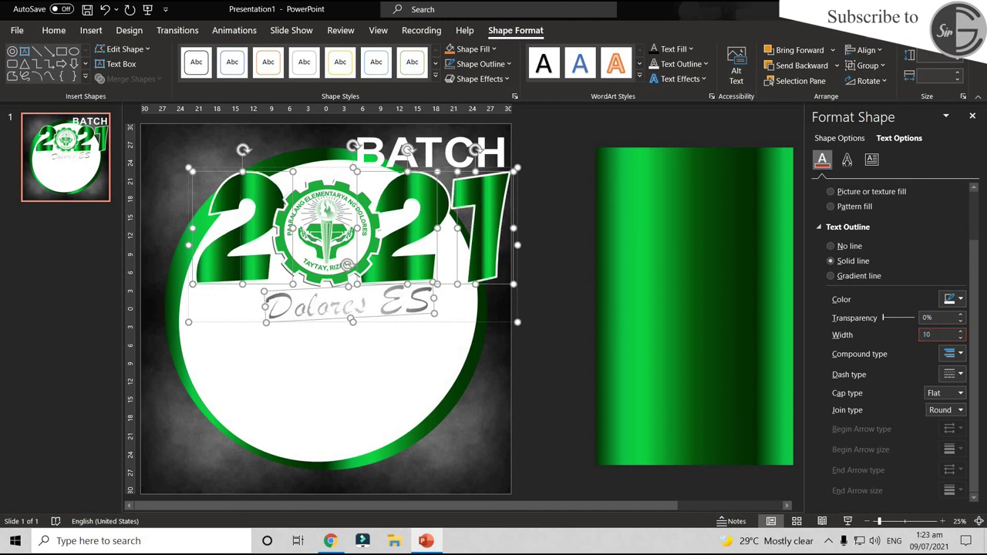
key(BackSpace)
text(5)
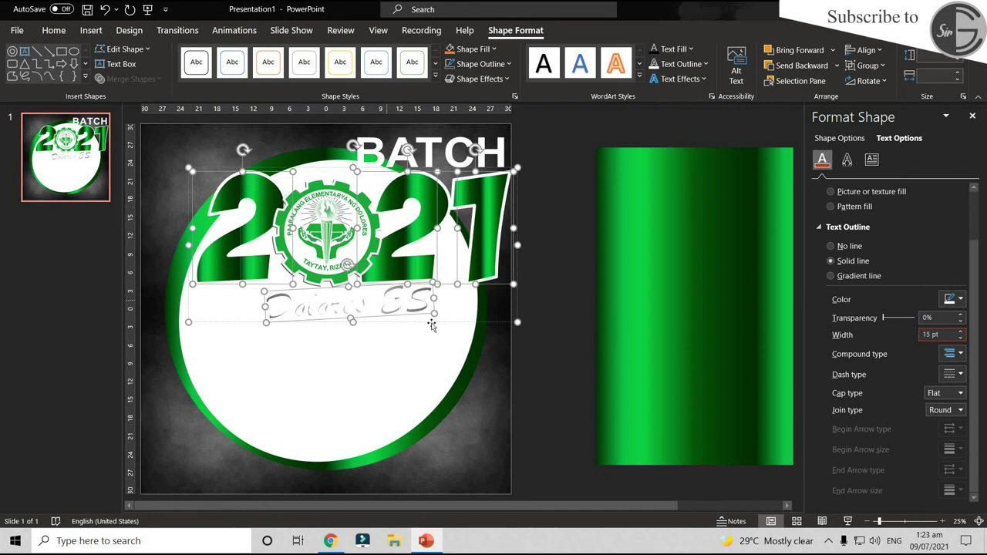
Thin the Dolores ES outline to 5 pt
click(386, 312)
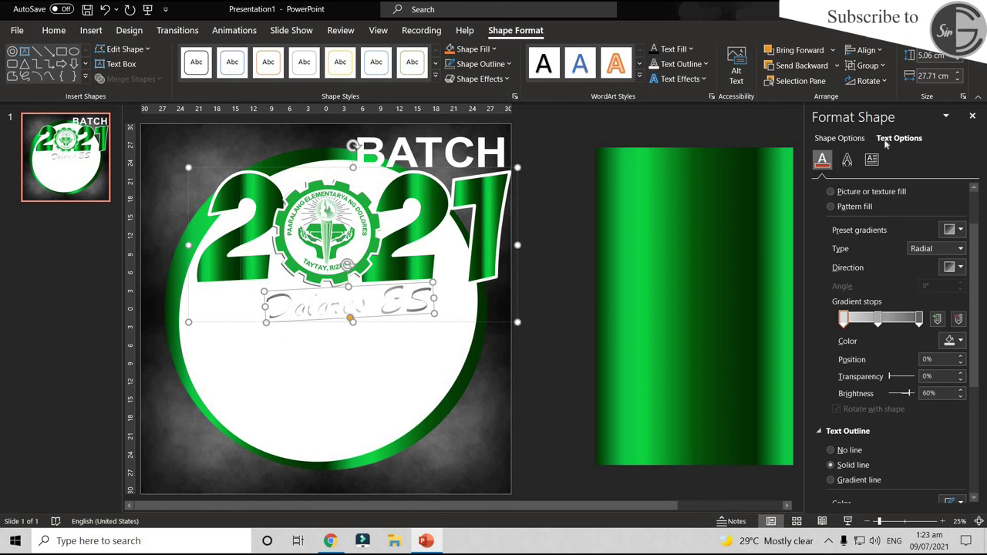
scroll(884, 448, down, 3)
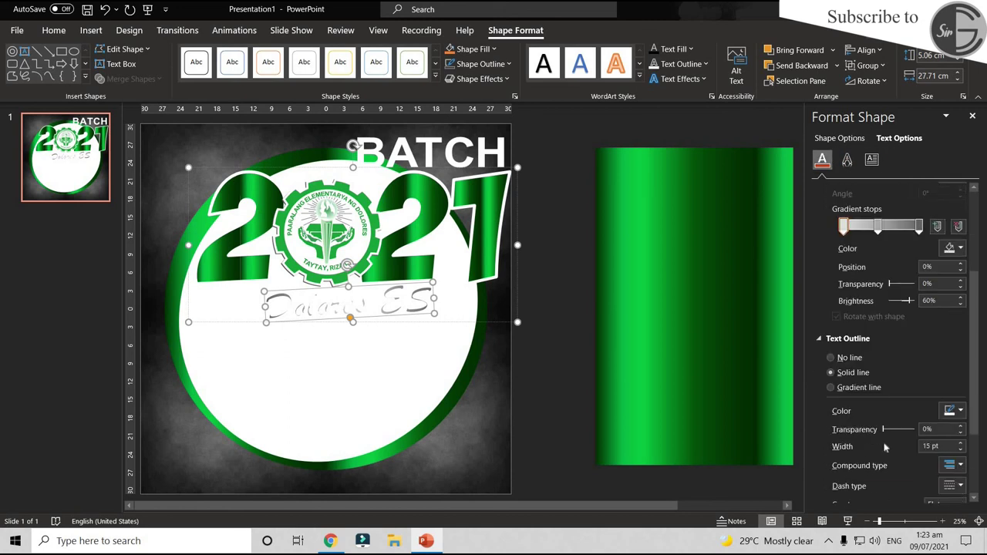
click(871, 450)
text(5)
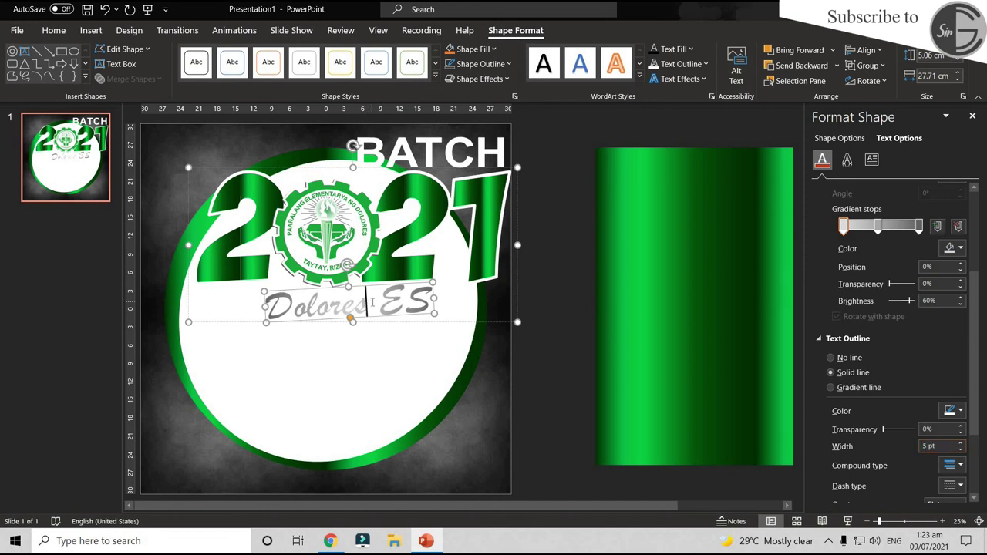
Click through the 2021 numerals and Dolores ES to review the new outlines
click(233, 189)
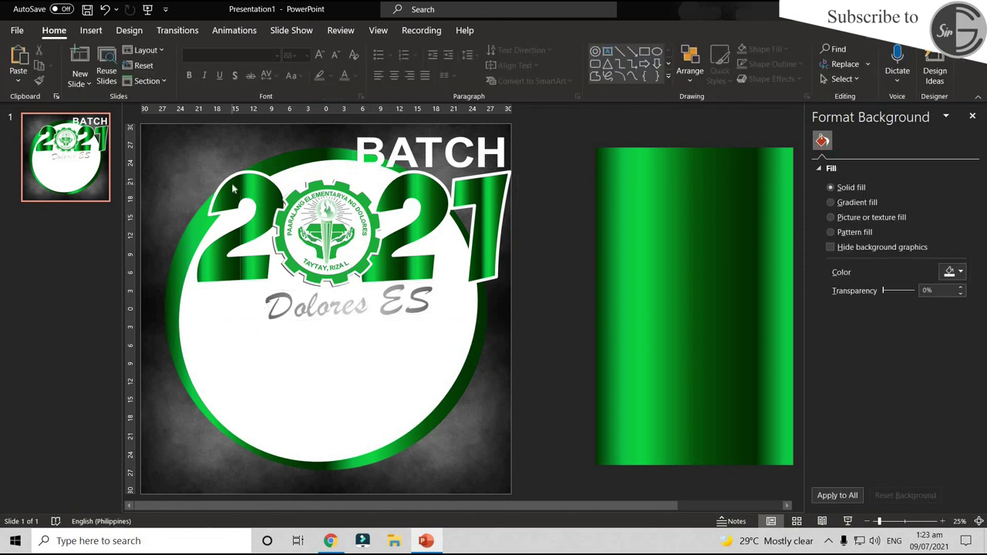
click(232, 189)
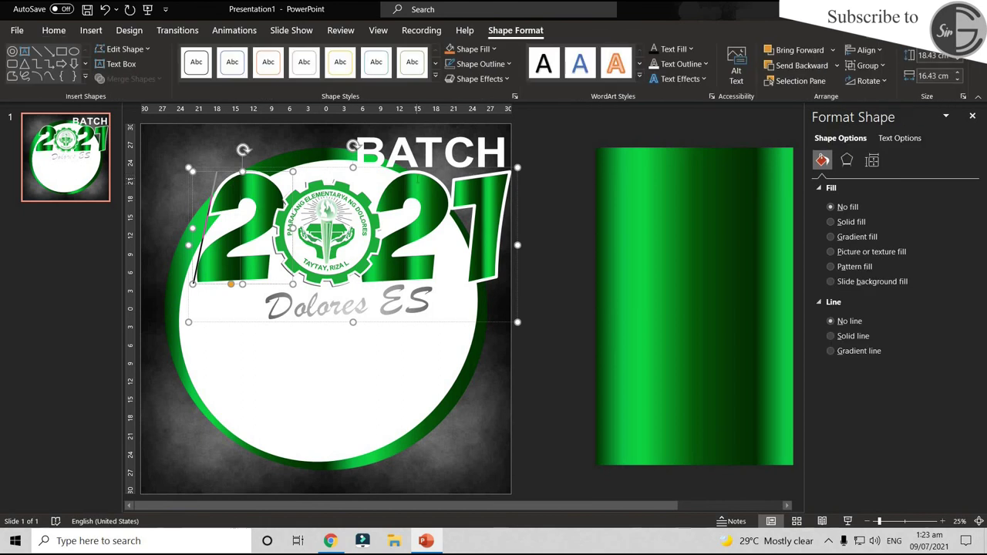
click(405, 224)
click(478, 231)
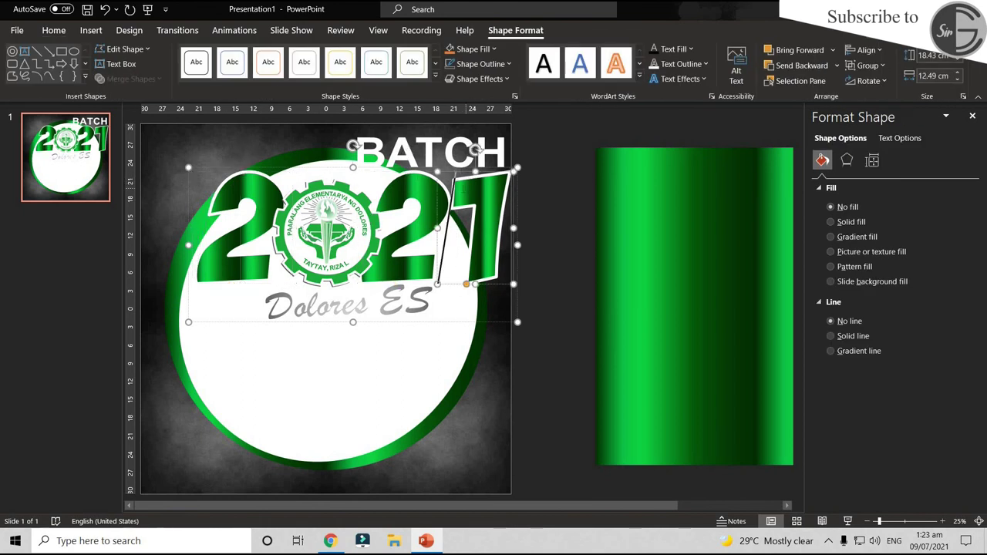
click(535, 235)
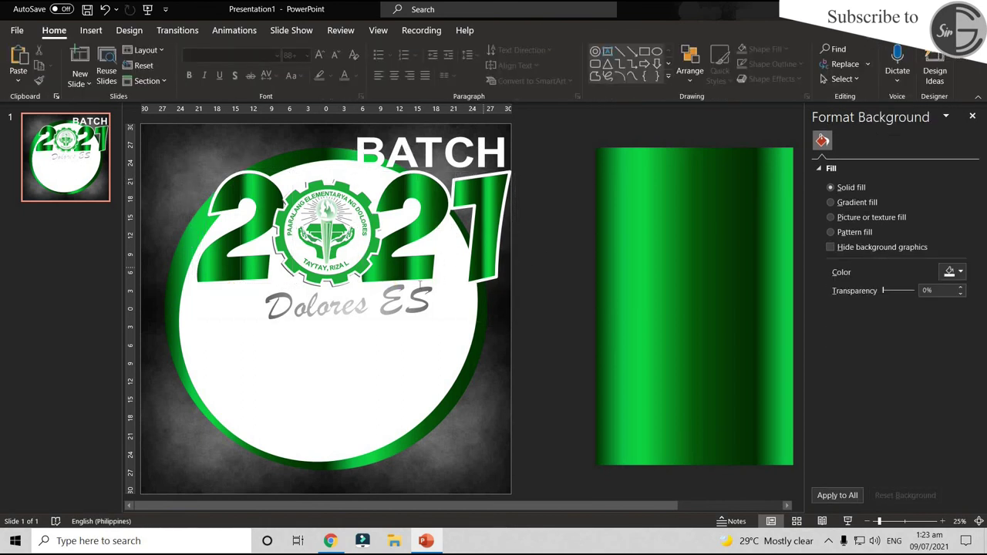
click(383, 305)
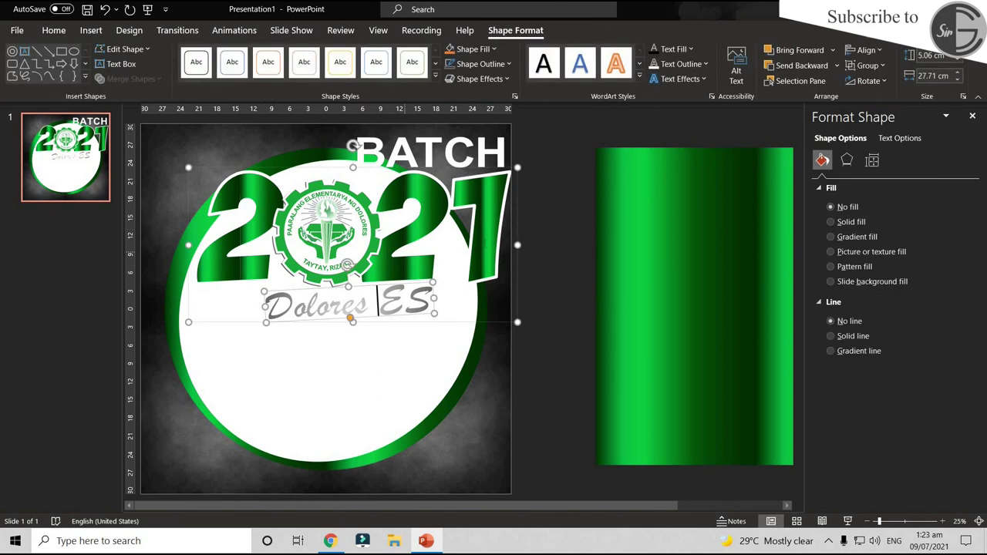
scroll(534, 250, down, 2)
scroll(534, 250, up, 2)
click(549, 251)
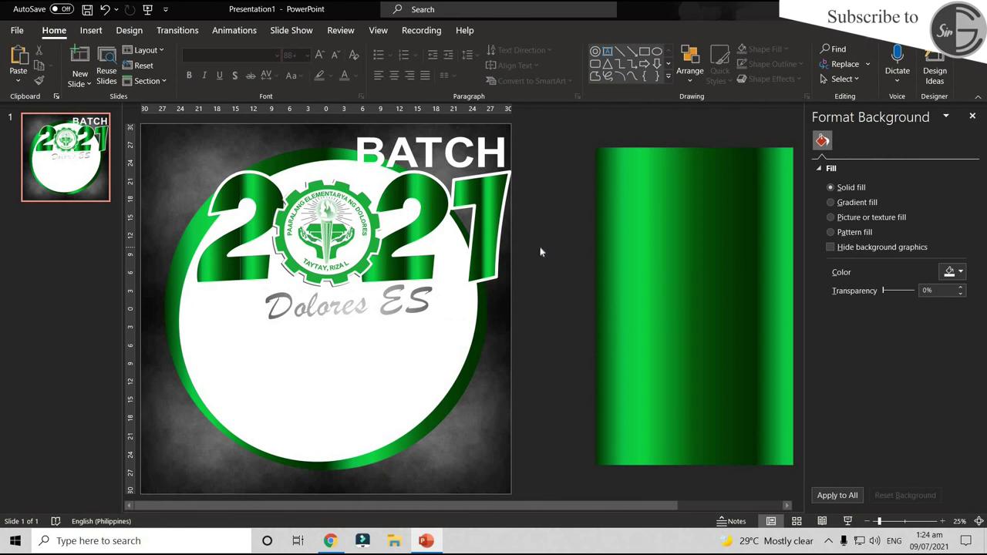
Search Google Images for 'toga png' and copy the transparent square academic cap picture
click(334, 542)
drag(185, 64, 3, 80)
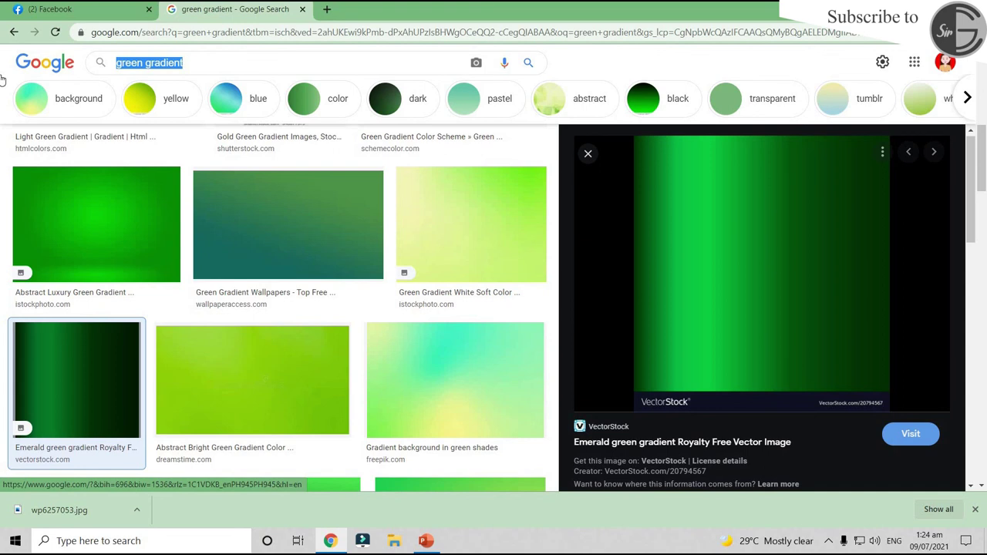
text(toga)
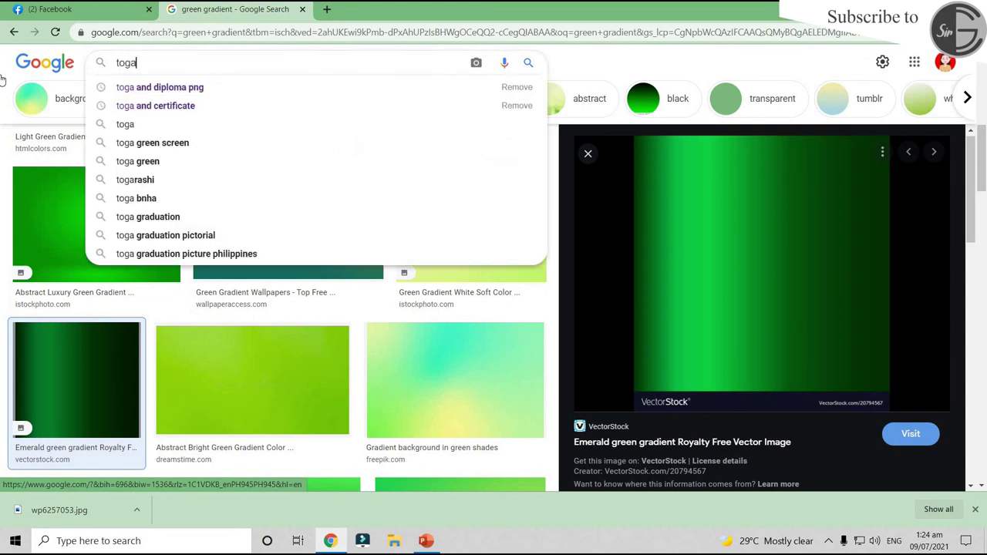
text( png)
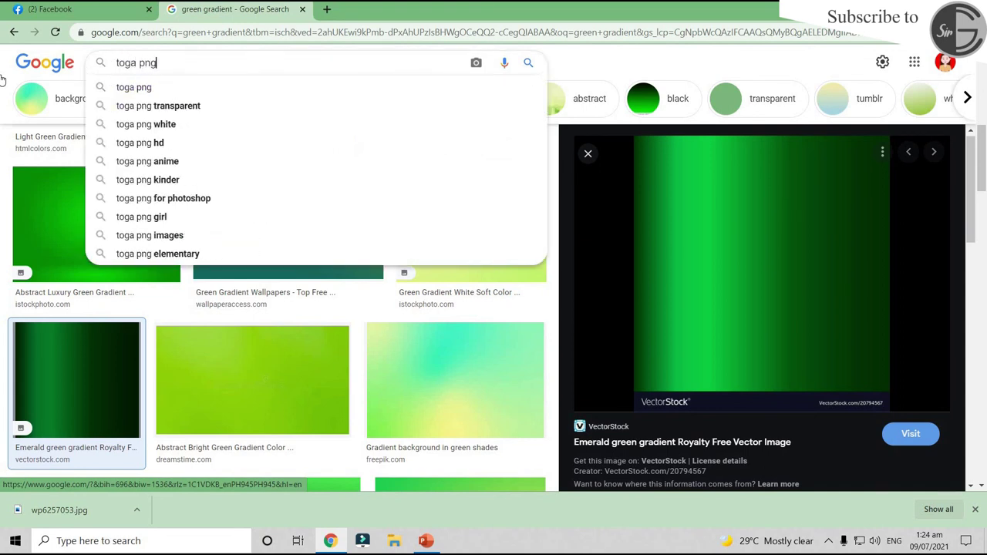
key(Return)
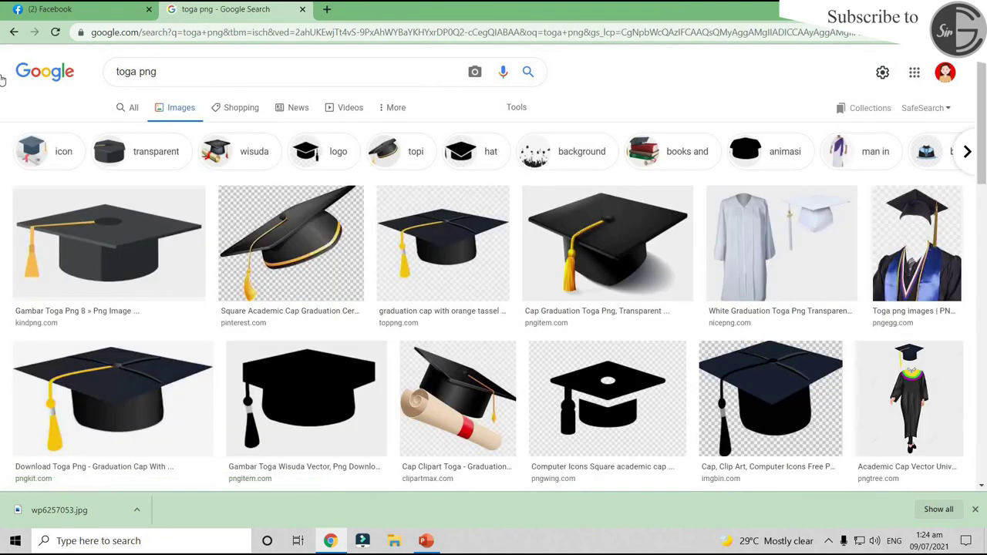
click(132, 267)
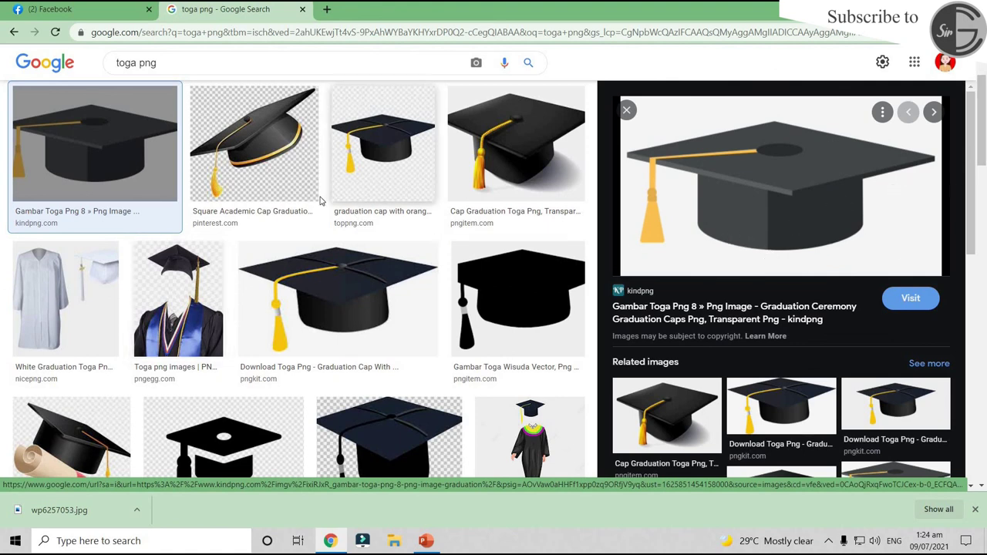
click(261, 151)
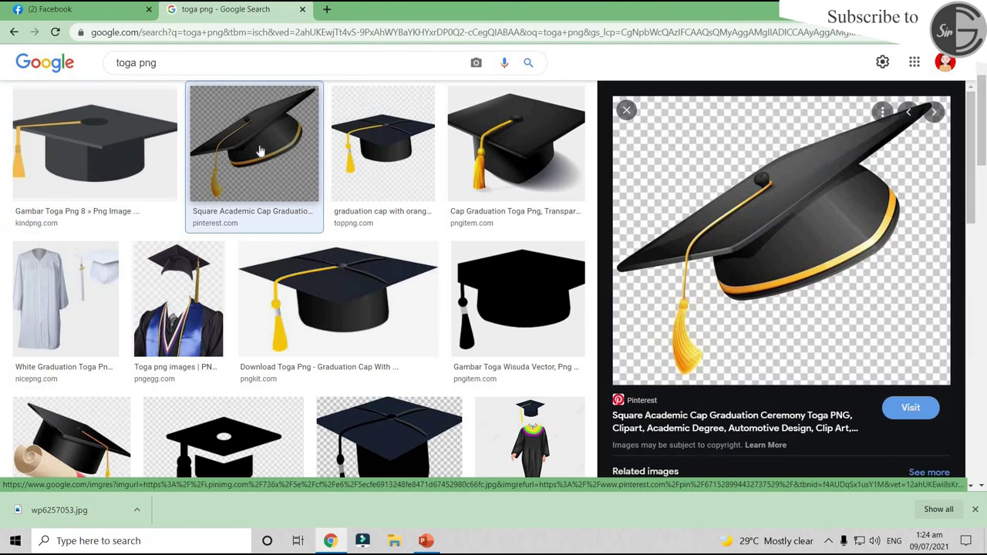
right_click(836, 160)
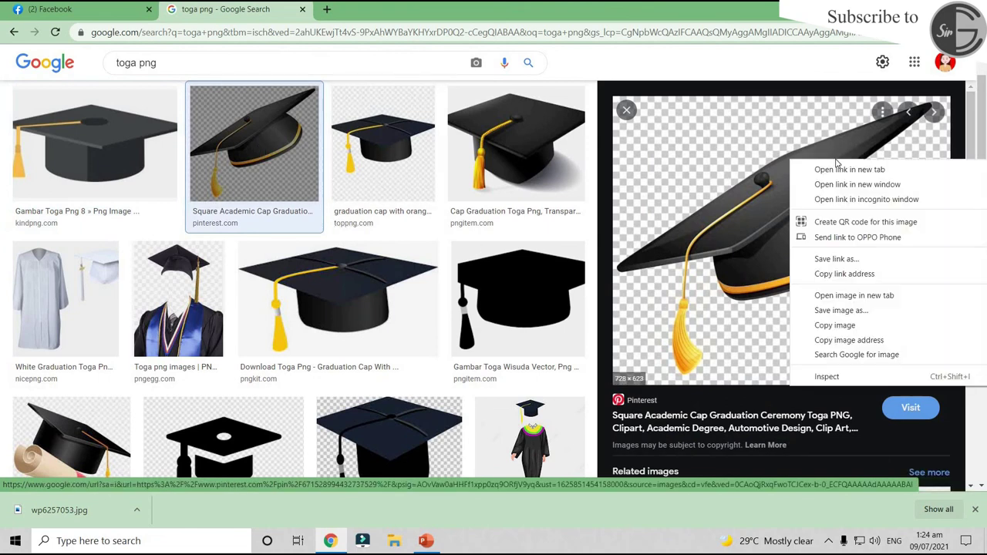
click(834, 325)
Paste the graduation cap onto the slide, moving it higher and enlarging it
click(426, 541)
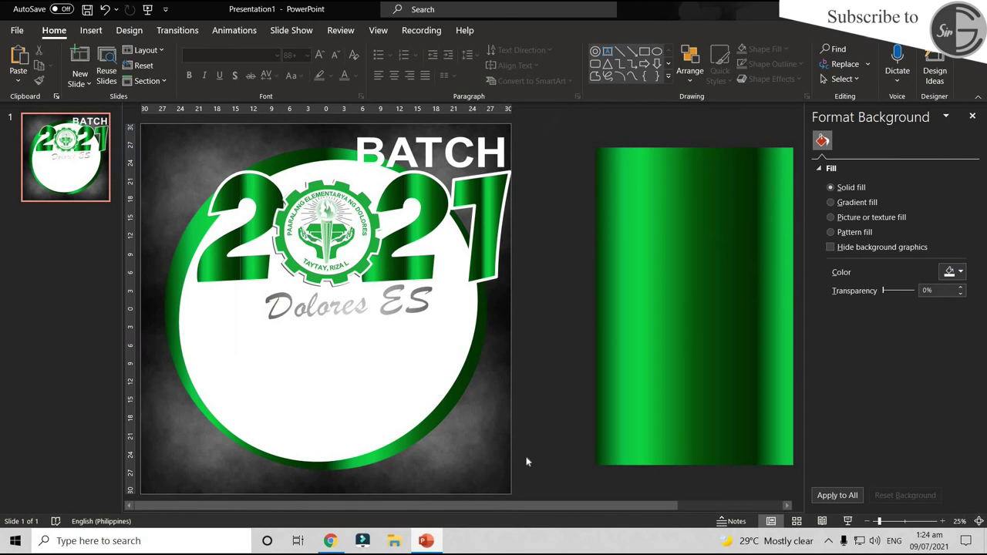
click(18, 60)
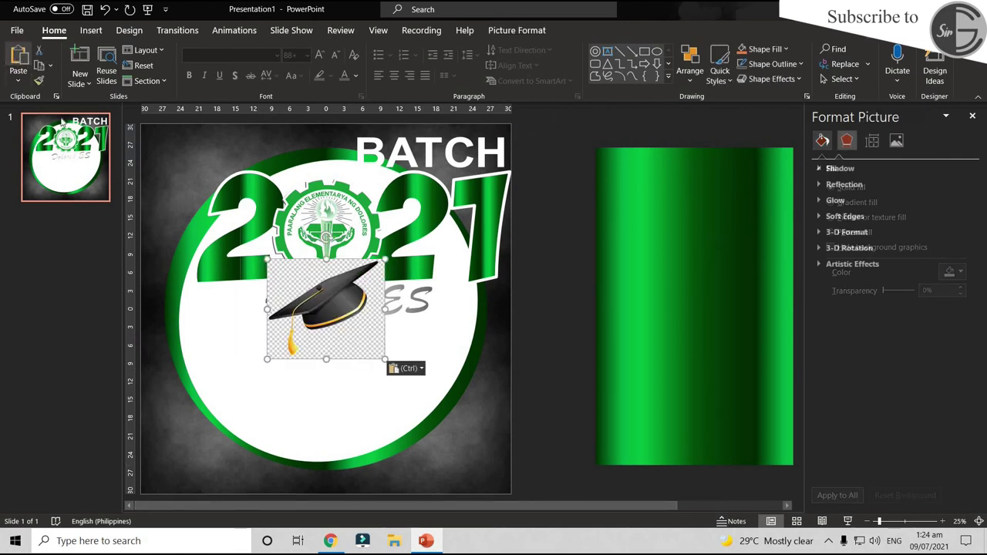
drag(324, 308, 324, 179)
drag(387, 221, 513, 385)
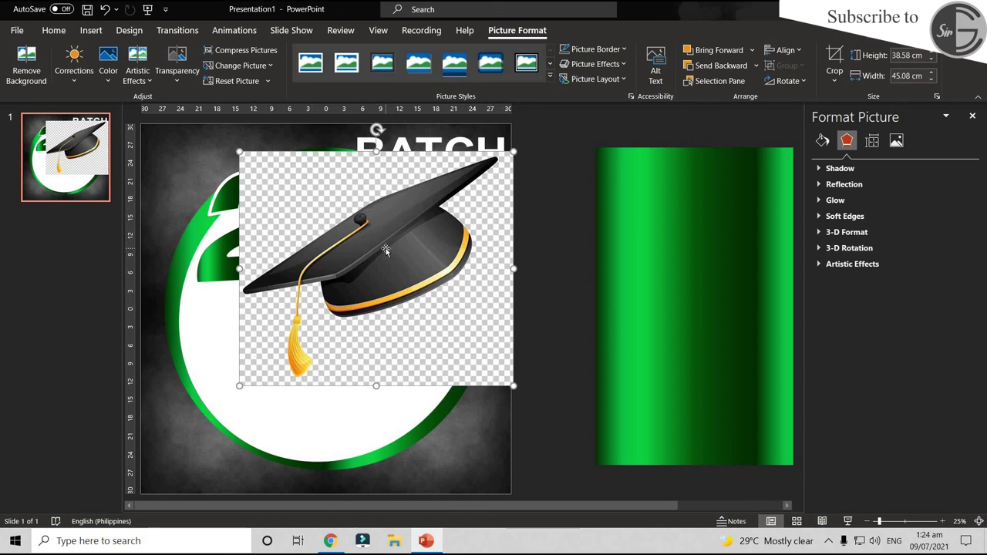
Remove the cap's background, keeping the brim tip and tassel, and reposition it over 2021
click(24, 62)
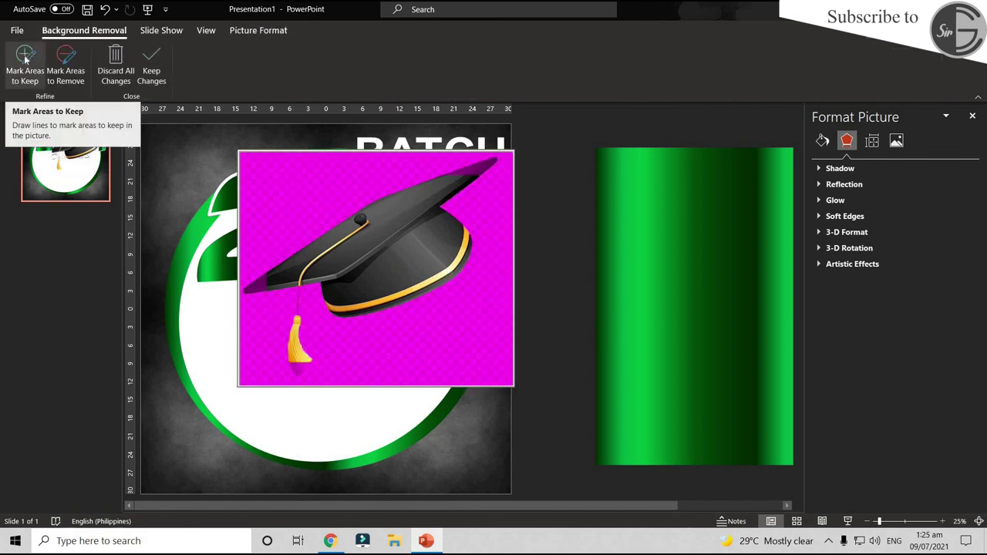
click(24, 60)
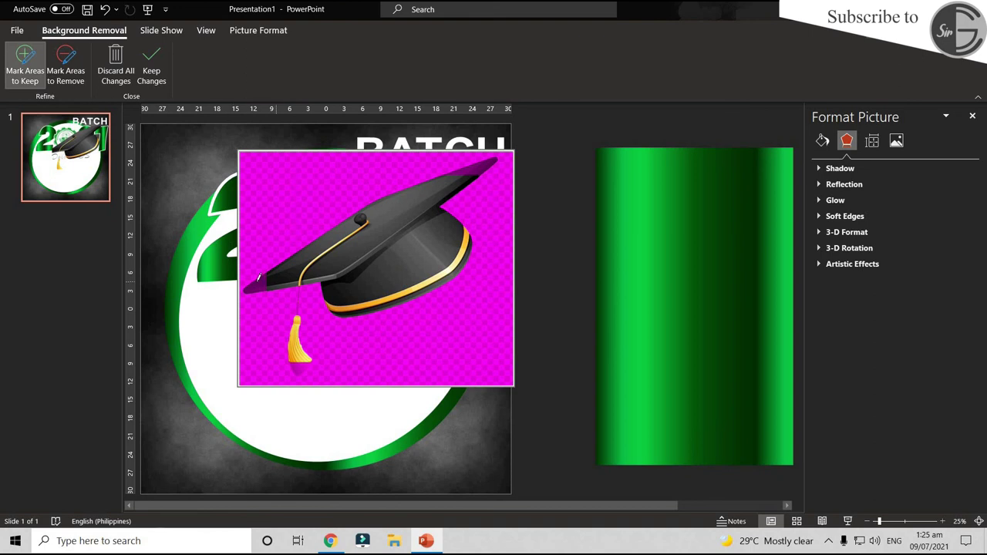
drag(259, 278, 251, 281)
drag(247, 285, 317, 288)
drag(303, 321, 301, 293)
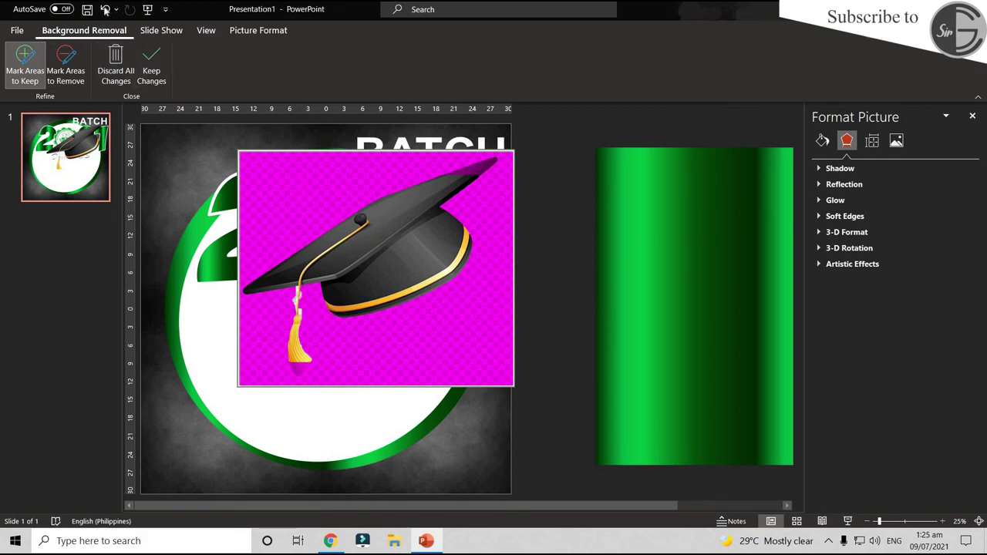
key(ctrl+z)
click(300, 296)
click(489, 159)
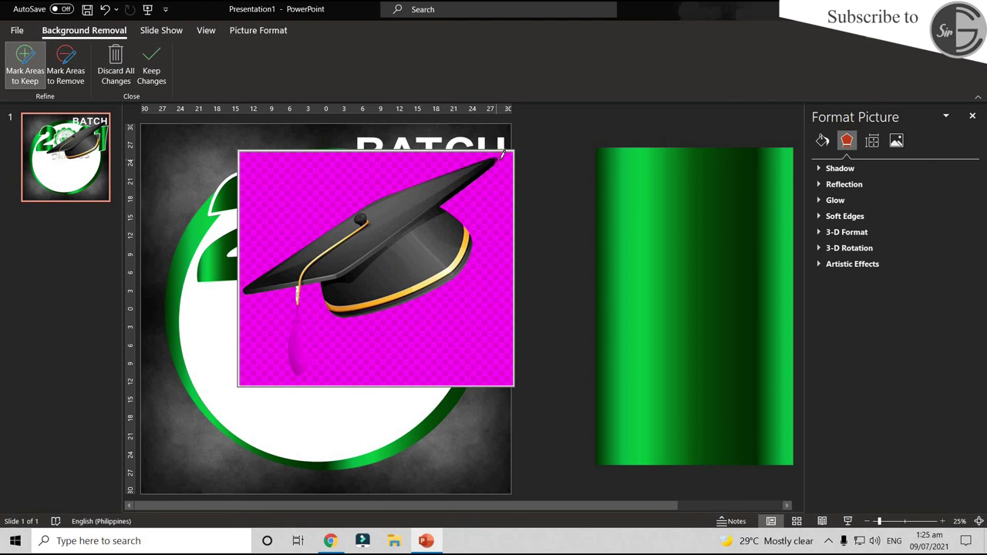
drag(297, 302, 303, 372)
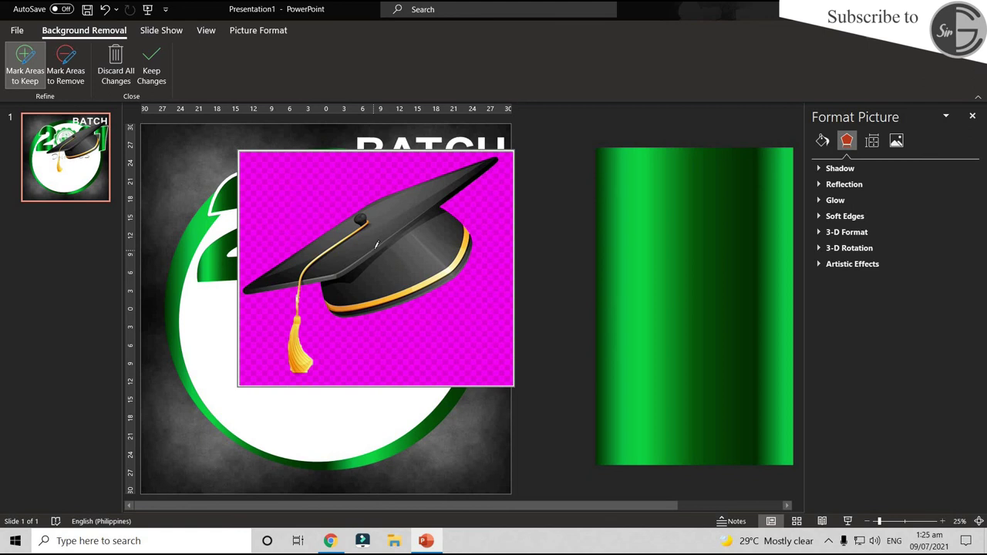
click(152, 67)
drag(382, 295, 337, 279)
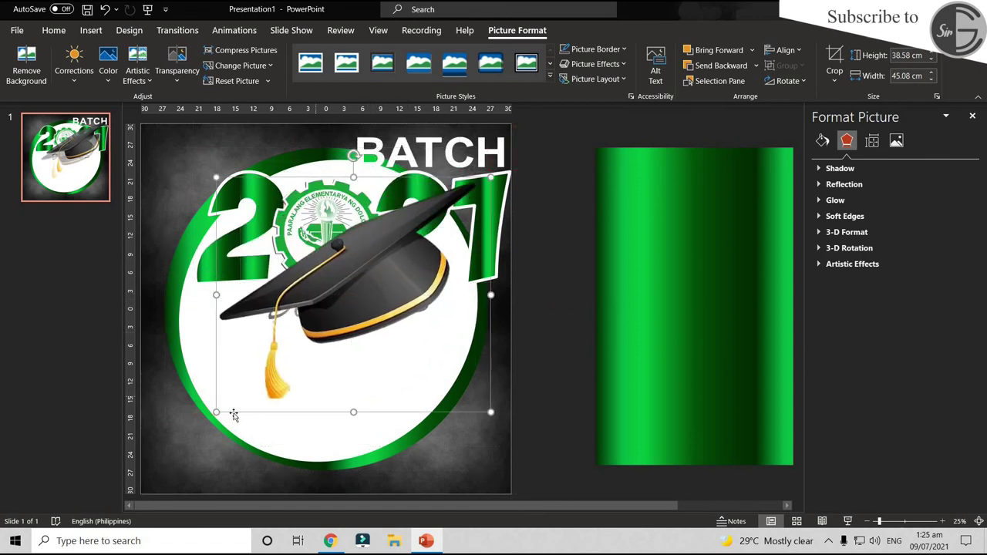
Shrink the graduation cap and tilt it clockwise onto the logo in the 2021 lettering
drag(217, 414, 336, 310)
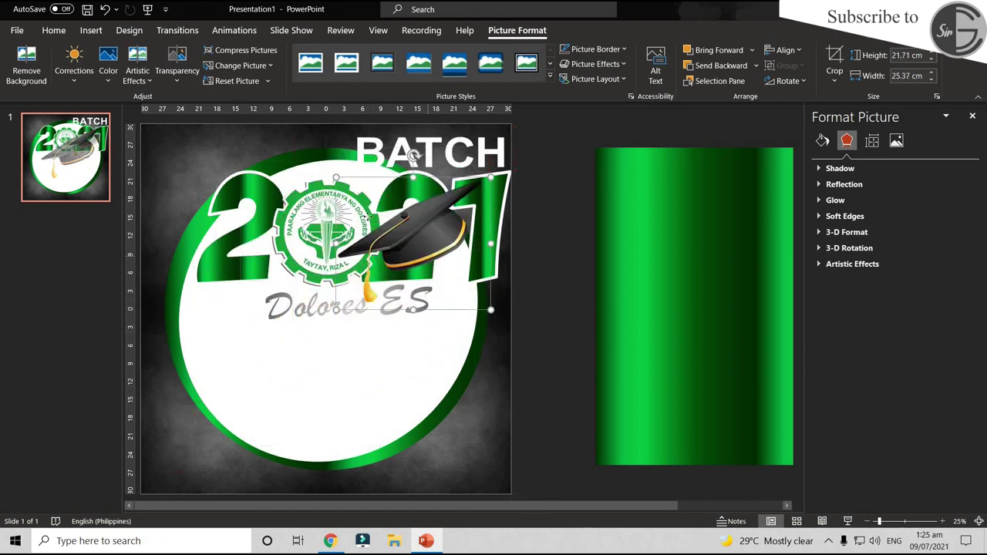
drag(414, 223, 307, 177)
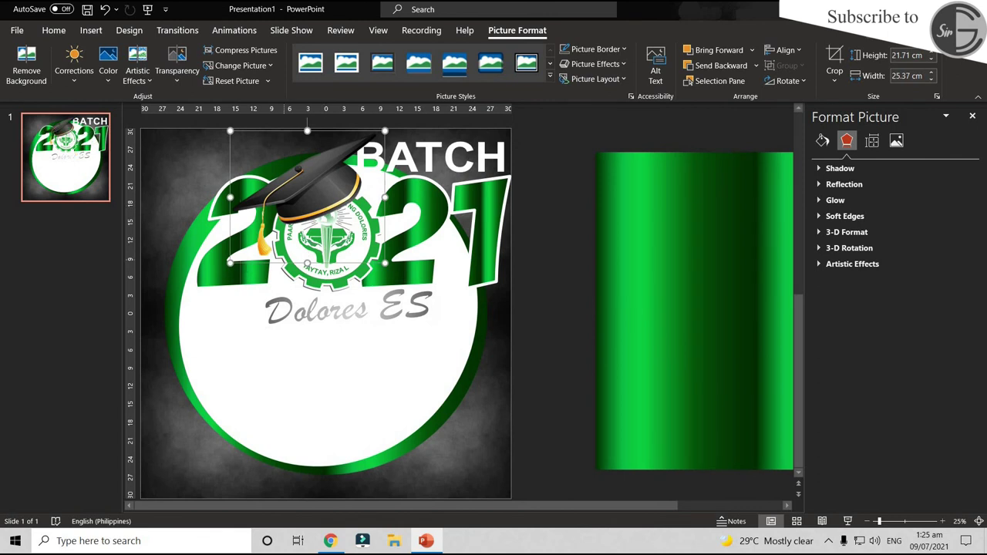
drag(229, 263, 264, 234)
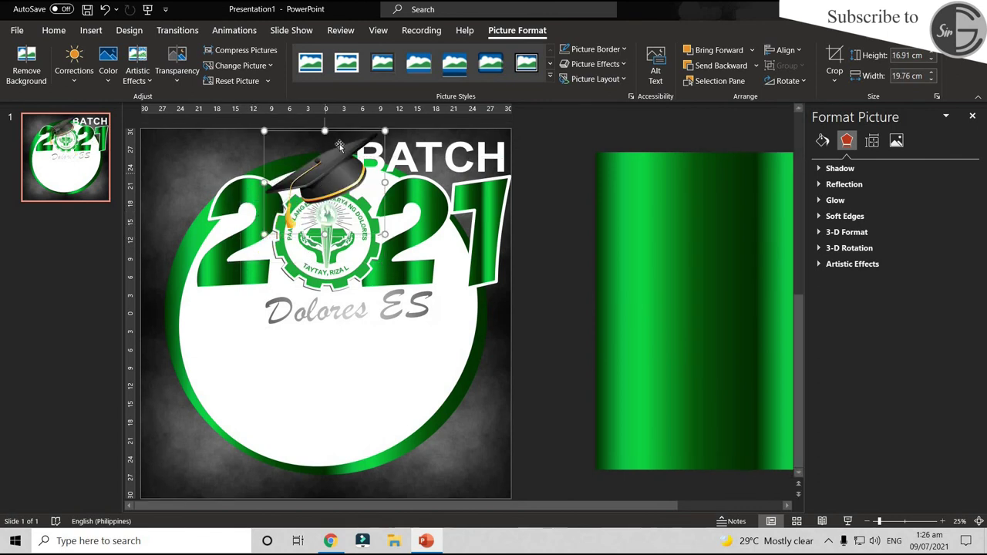
mouse_move(332, 157)
mouse_down()
mouse_move(331, 187)
mouse_move(317, 181)
mouse_up()
key(alt+Right)
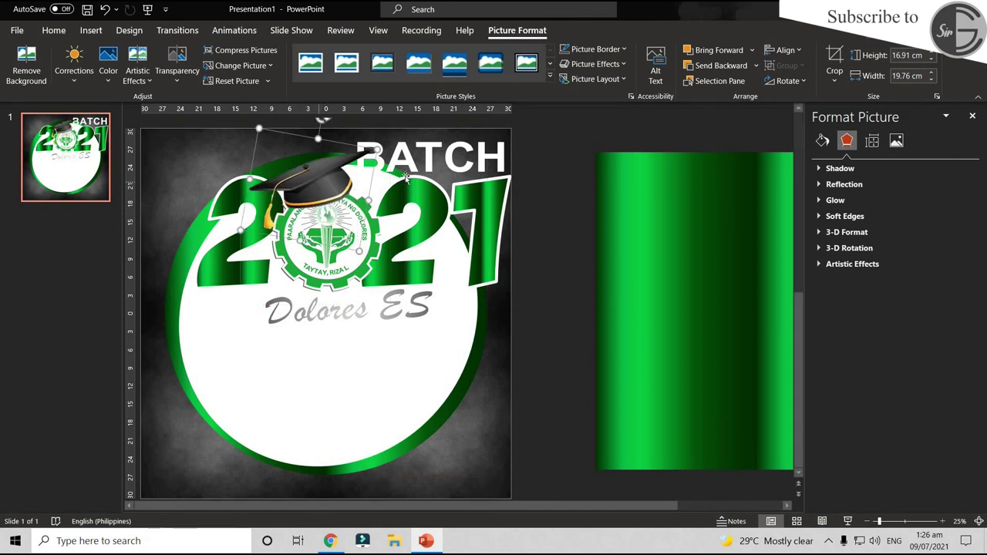
Move the BATCH text box slightly to the right
double_click(387, 169)
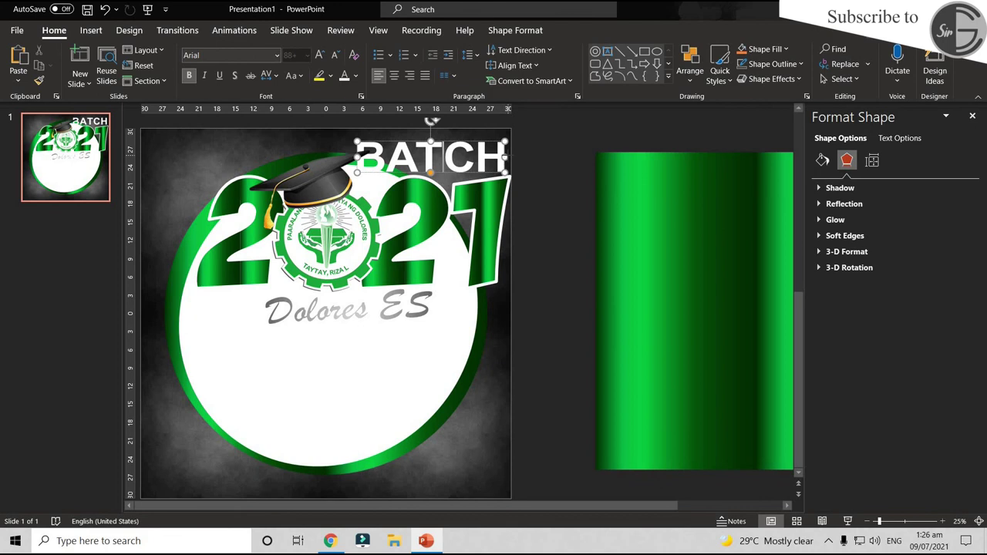
drag(359, 156, 370, 155)
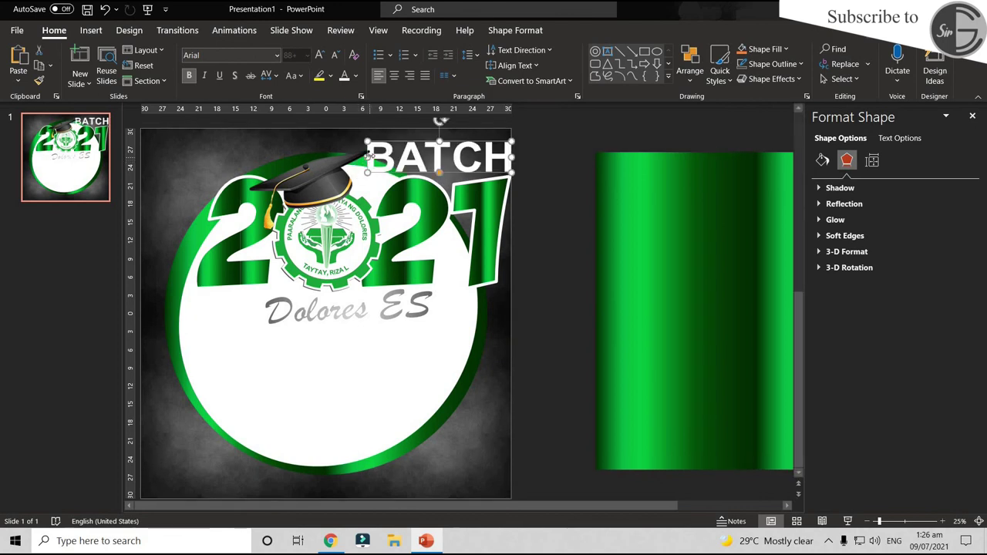
drag(370, 157, 375, 155)
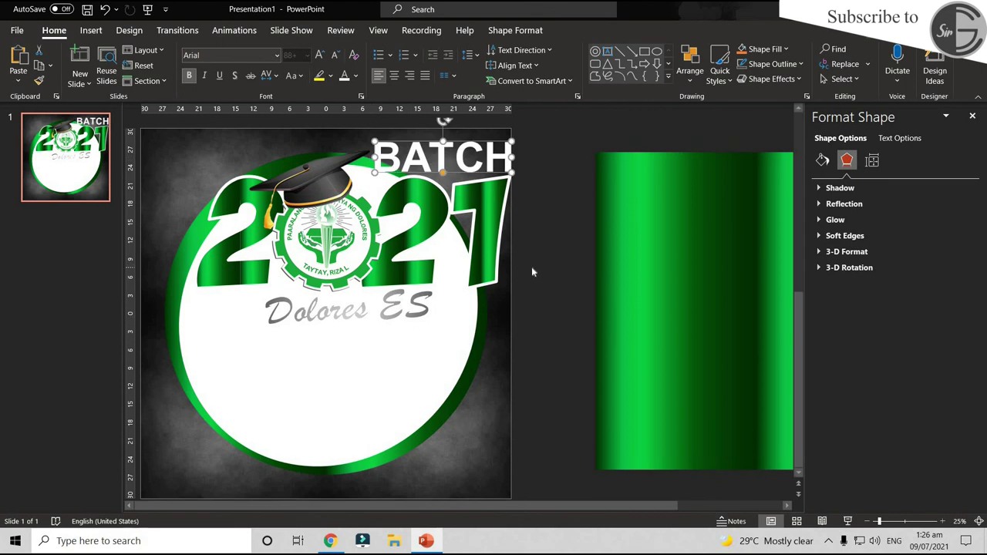
Select the cap, 2021 graphic and BATCH text together and group them into one object
shift+click(314, 185)
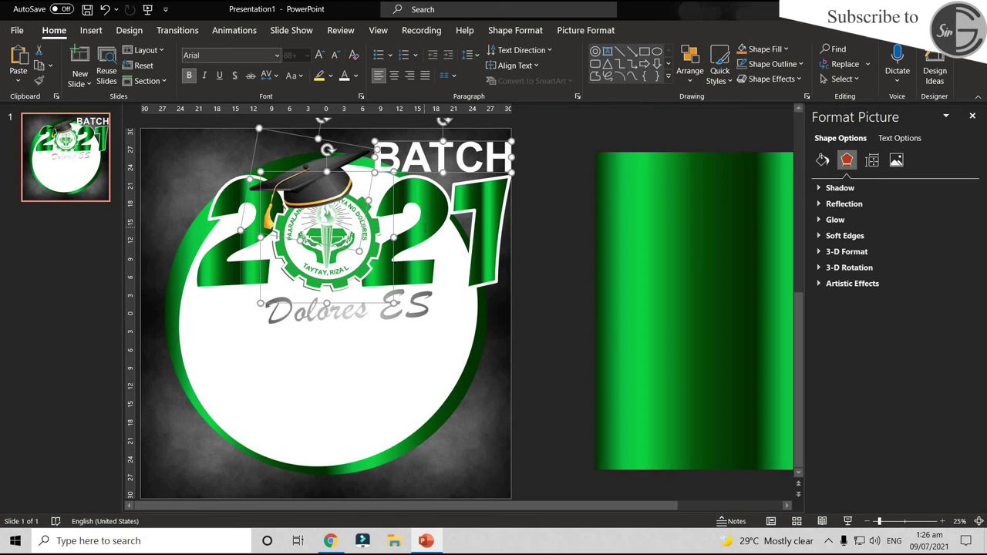
shift+click(224, 224)
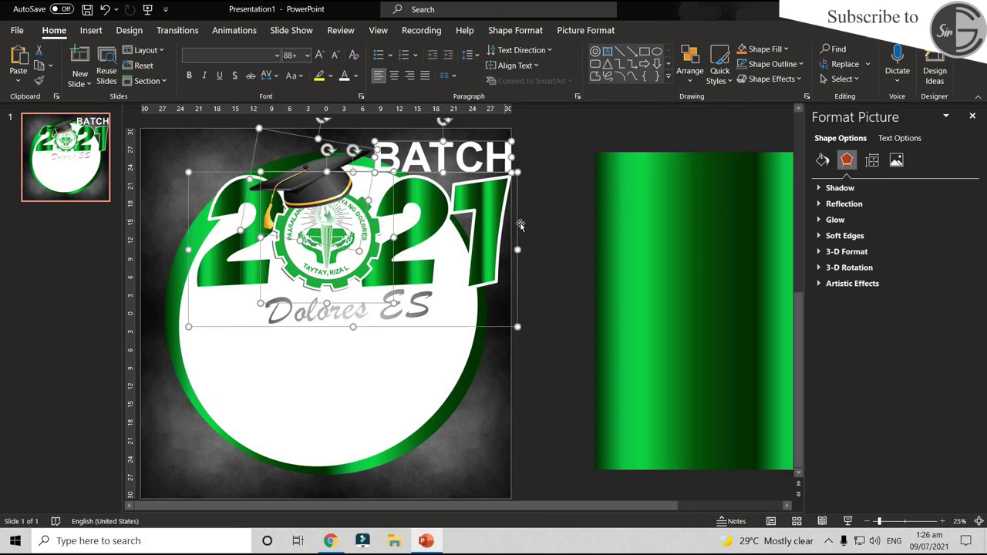
mouse_move(520, 224)
mouse_down()
mouse_move(532, 231)
mouse_move(520, 239)
mouse_up()
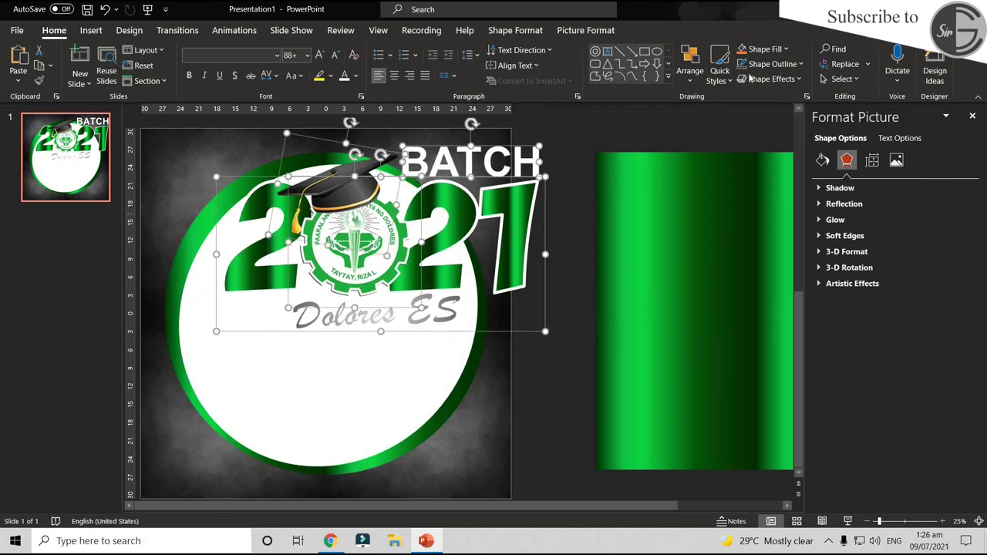
click(615, 35)
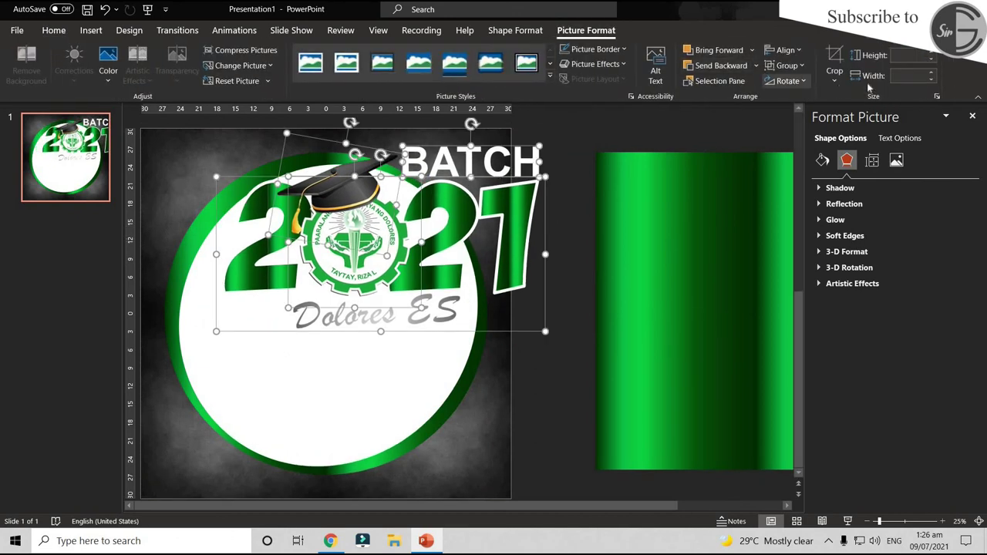
click(786, 65)
click(779, 114)
Move the grouped BATCH 2021 logo off the circle frame to its left, and copy it
scroll(499, 311, down, 3)
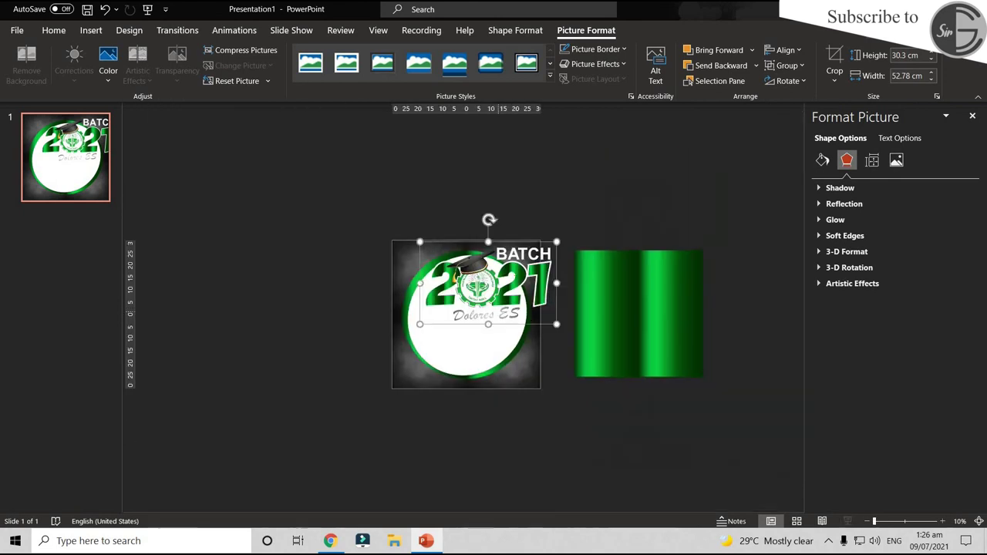
drag(546, 406, 398, 347)
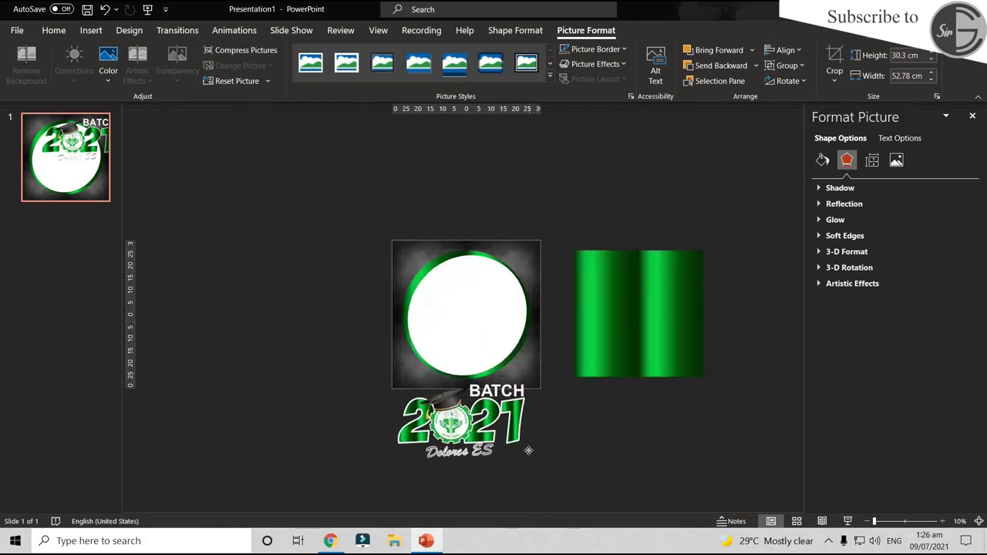
scroll(399, 347, up, 3)
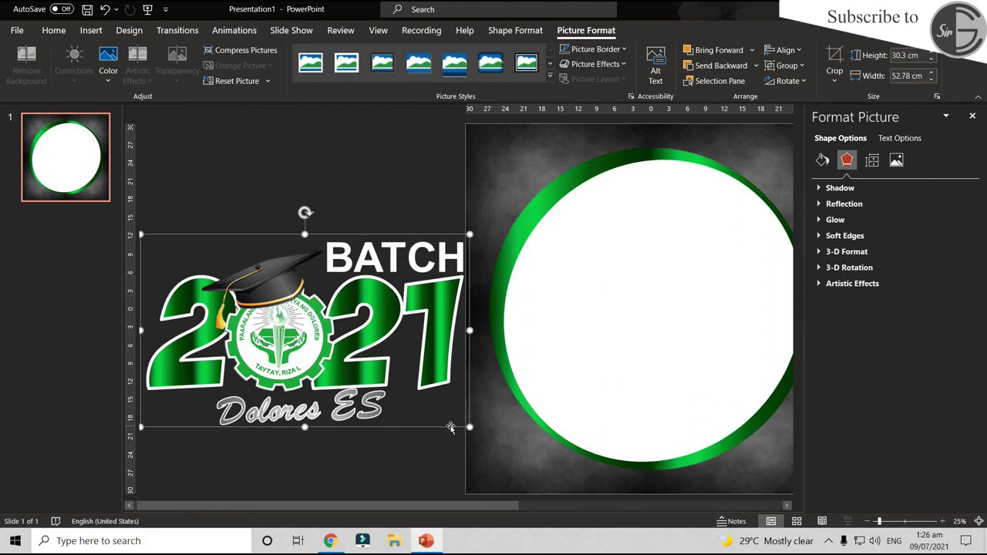
drag(450, 425, 420, 396)
scroll(420, 396, down, 3)
scroll(420, 396, up, 4)
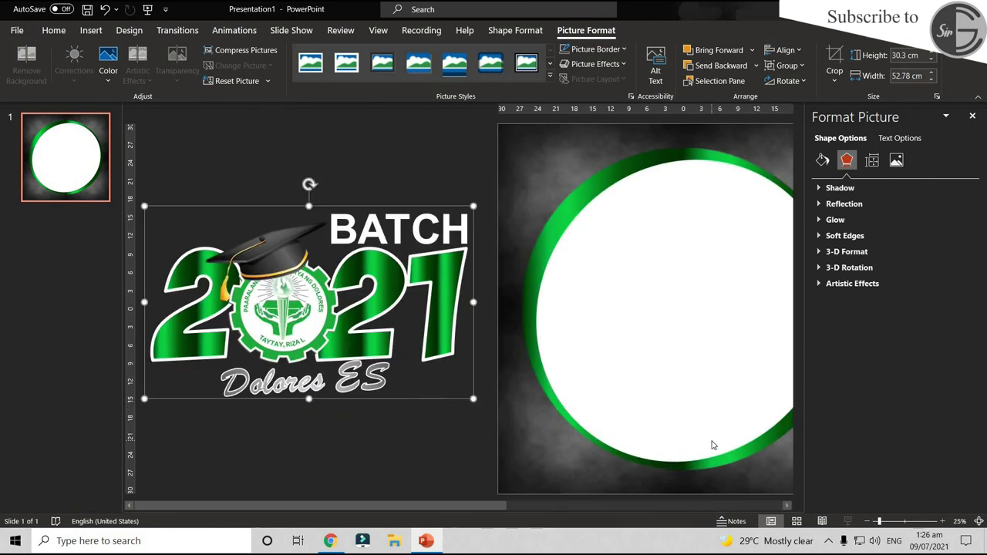
right_click(353, 397)
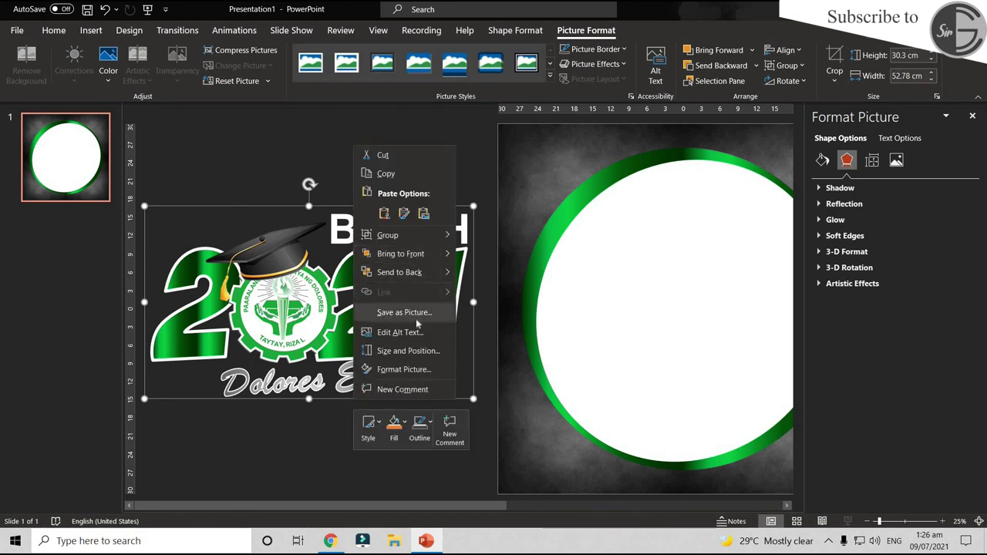
click(398, 173)
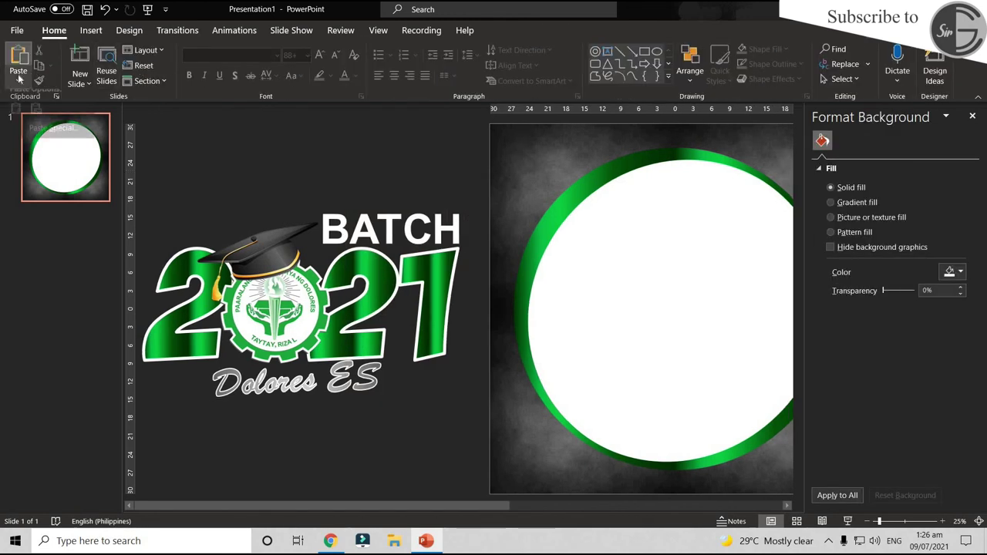
Paste the copied logo as a single picture and place it over the circle frame
click(19, 78)
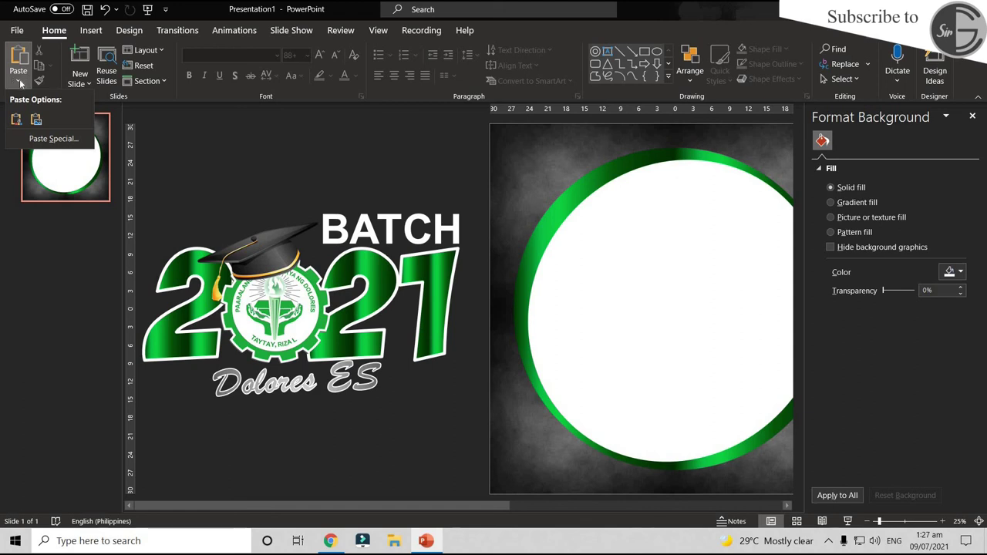
click(37, 122)
scroll(469, 323, down, 2)
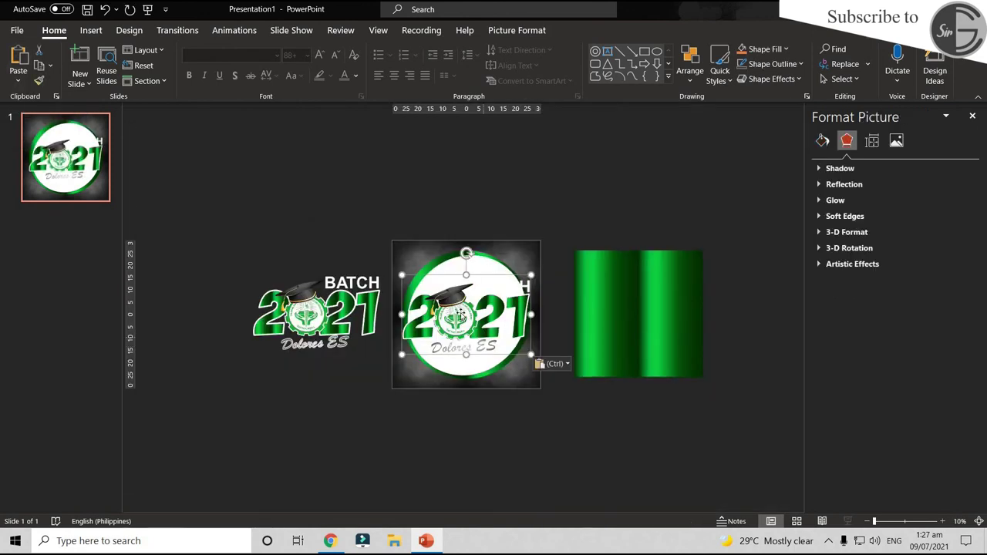
drag(462, 316, 487, 373)
scroll(487, 373, up, 2)
click(410, 426)
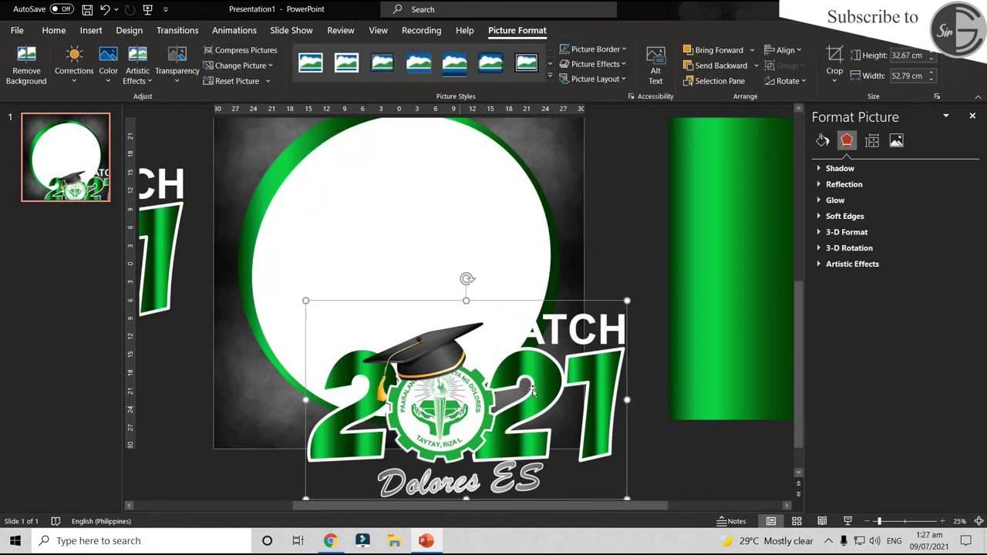
scroll(409, 427, down, 2)
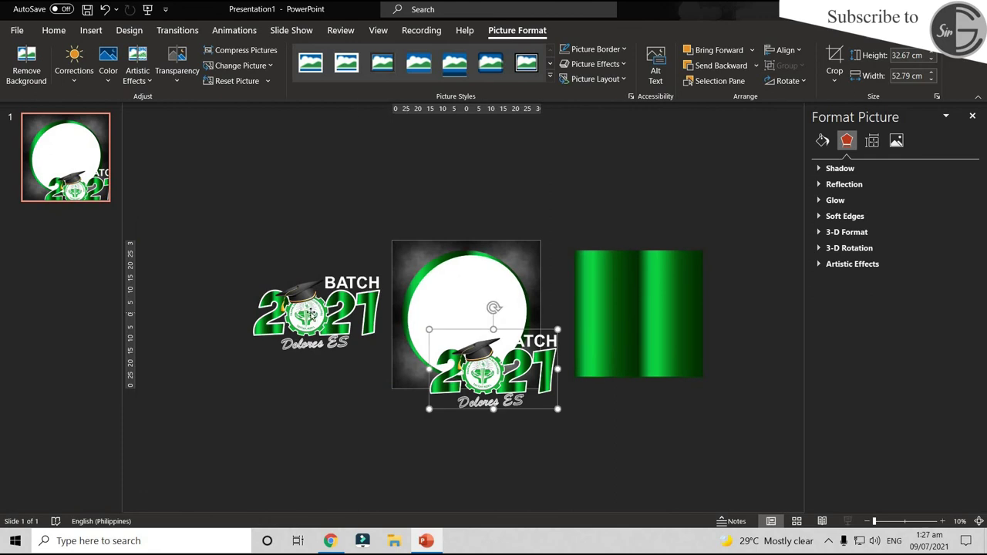
click(312, 316)
click(309, 363)
click(312, 343)
click(493, 362)
scroll(435, 313, up, 2)
key(ctrl+z)
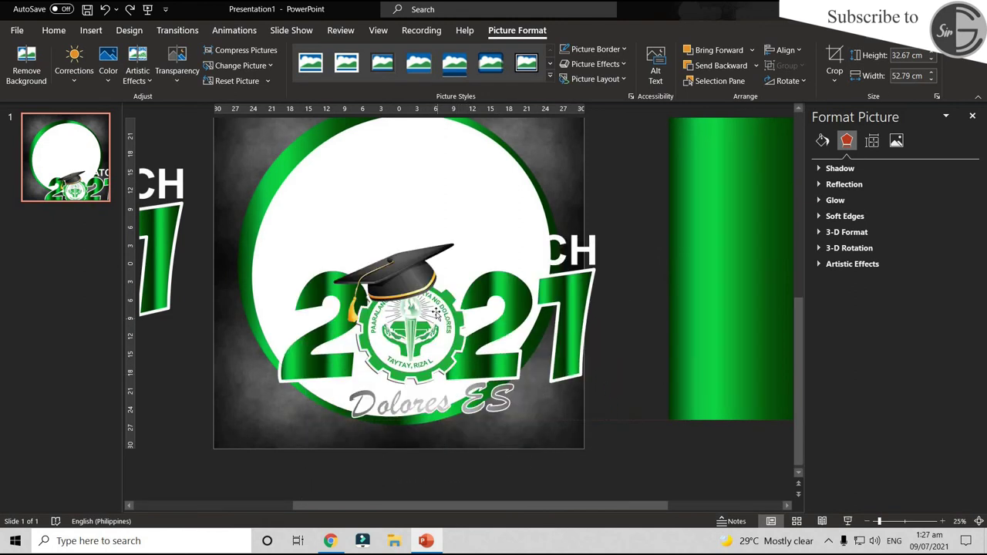
Shrink the pasted logo and centre it at the bottom of the white circle
scroll(436, 311, up, 1)
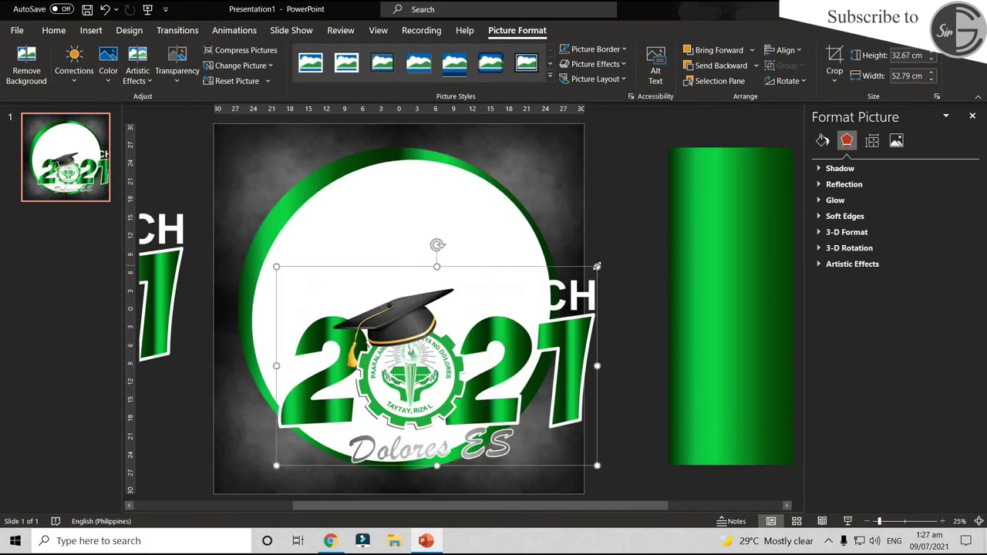
drag(597, 266, 386, 395)
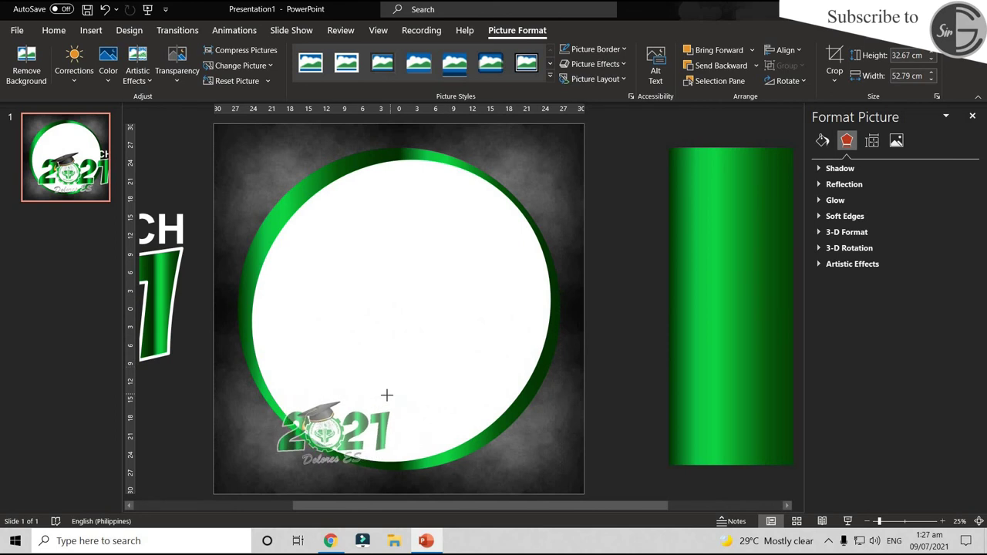
mouse_move(324, 436)
mouse_down()
mouse_move(390, 428)
mouse_move(384, 435)
mouse_up()
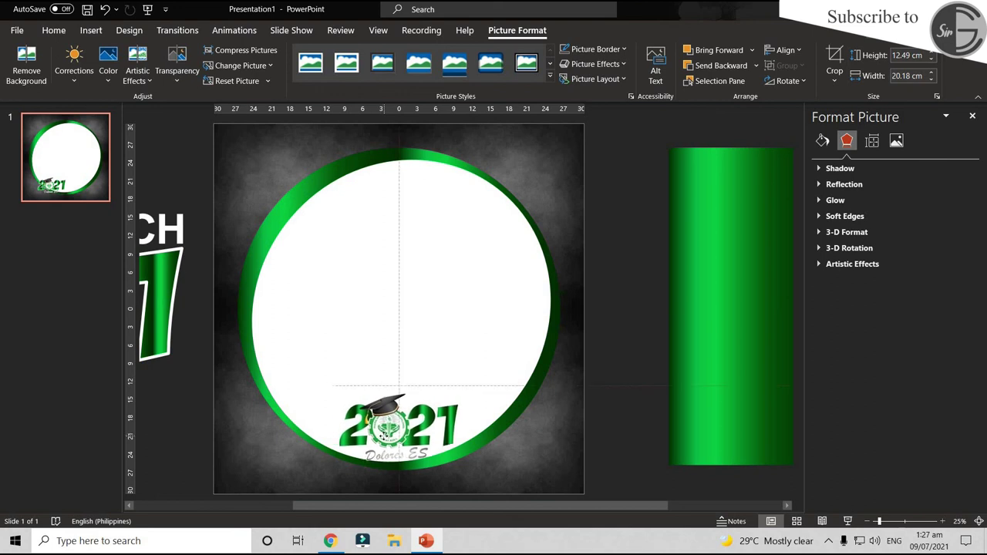
drag(384, 434, 384, 431)
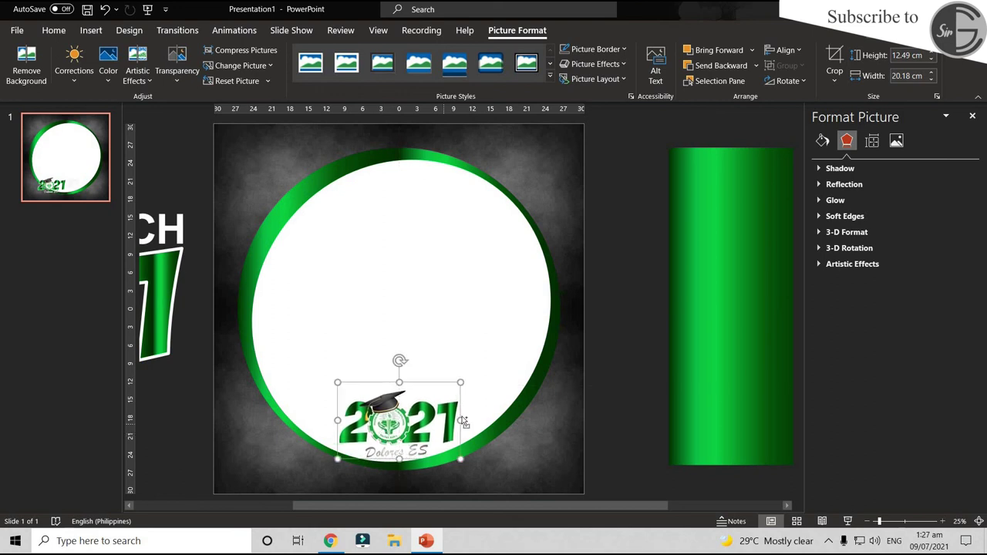
ctrl+scroll(463, 422, up, 3)
ctrl+scroll(535, 302, down, 3)
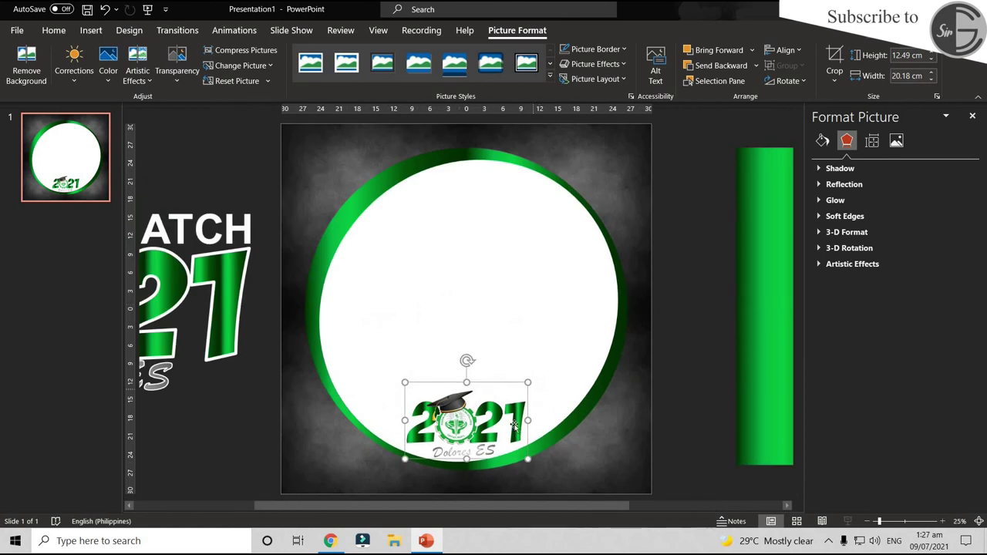
Group the green ring with the 2021 logo, then close the Format Picture pane
shift+click(414, 165)
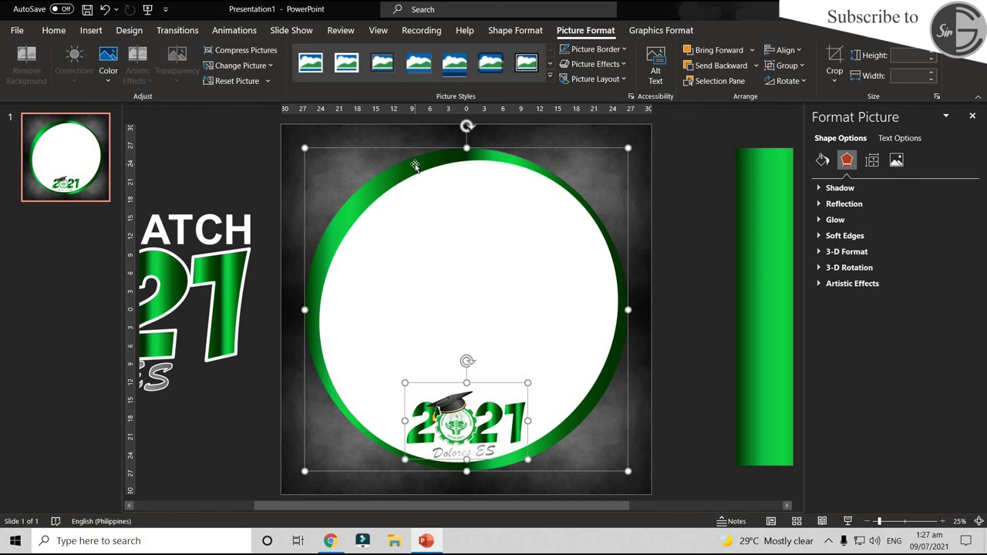
click(786, 66)
click(790, 83)
scroll(566, 282, down, 3)
scroll(568, 279, up, 3)
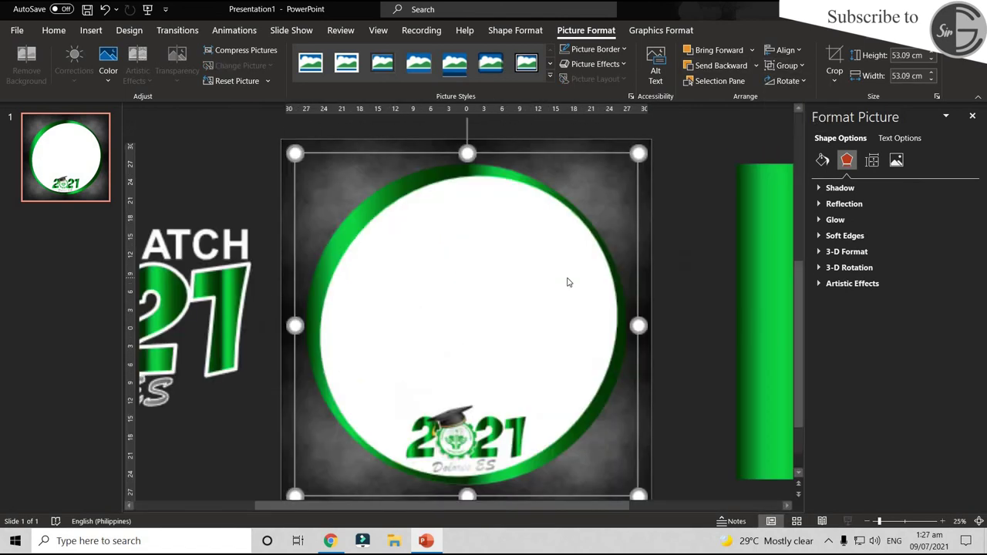
scroll(575, 282, down, 3)
scroll(574, 283, up, 3)
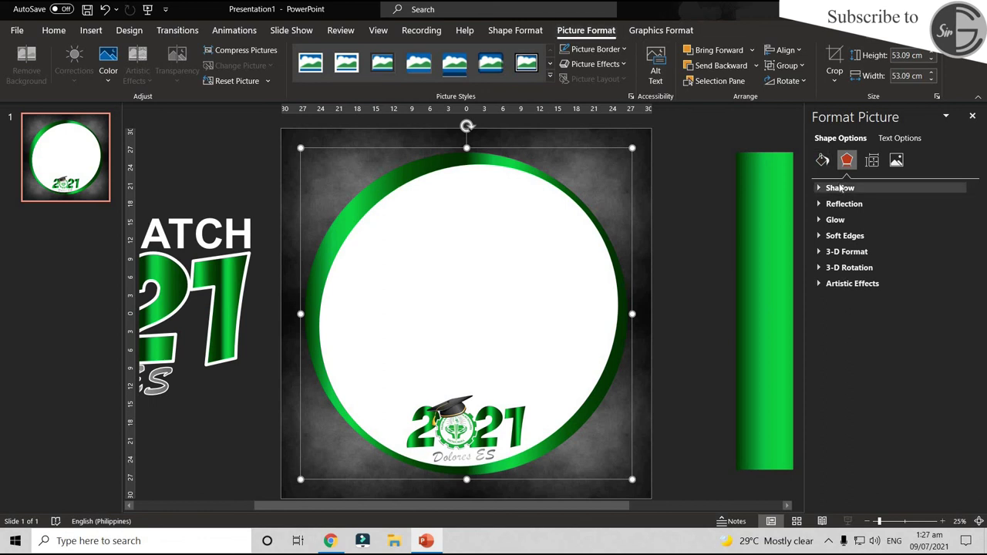
click(972, 115)
click(726, 216)
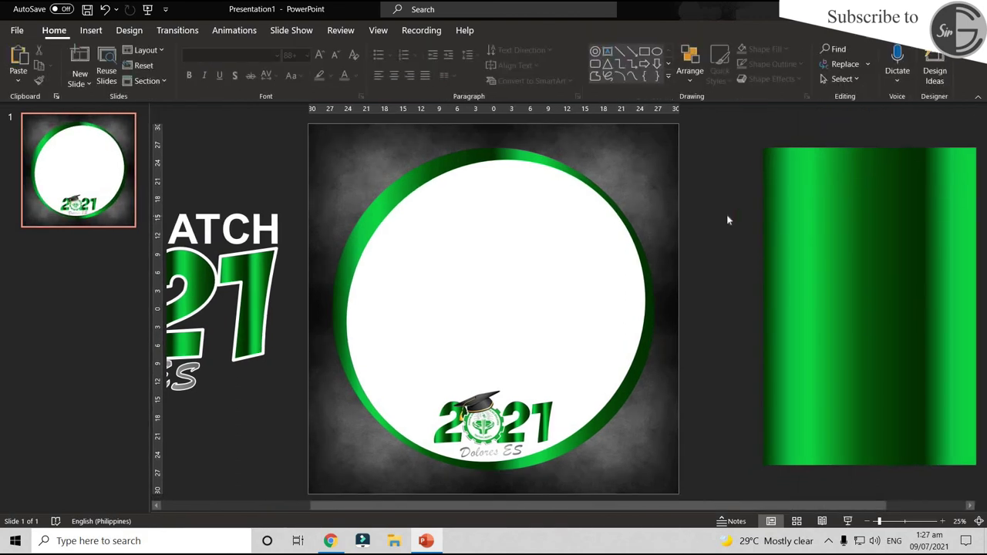
Turn on a shadow for the ring frame in Format Picture and raise its distance past 13 pt
click(427, 170)
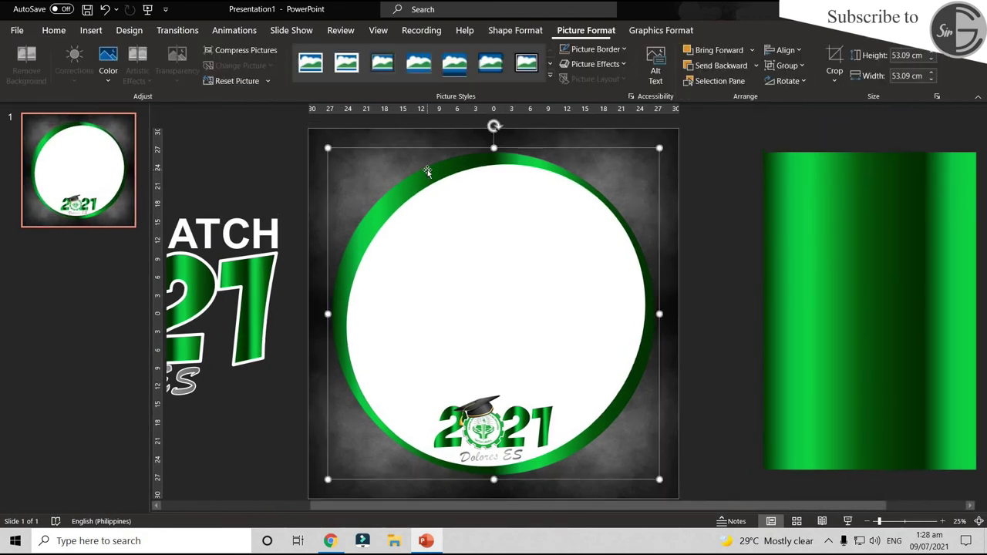
right_click(430, 174)
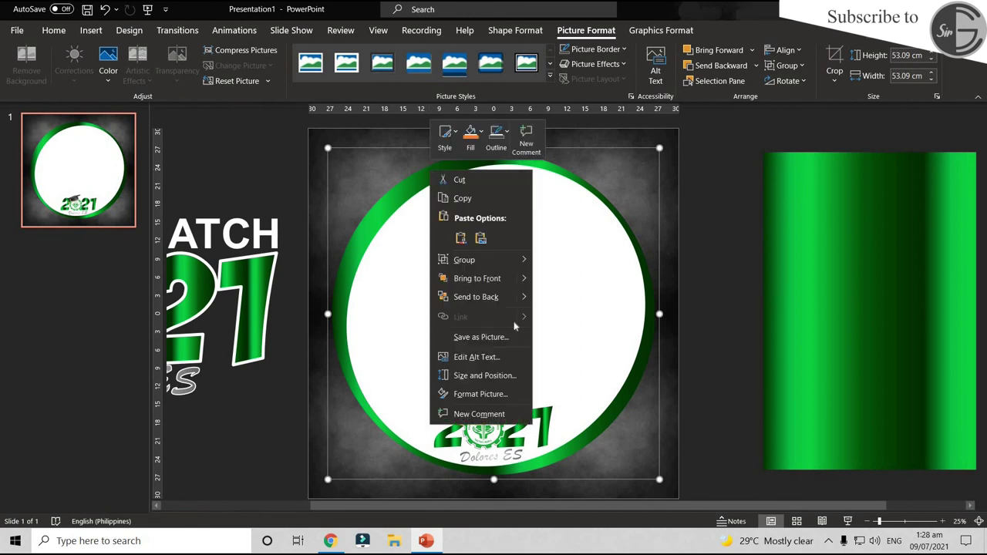
click(506, 393)
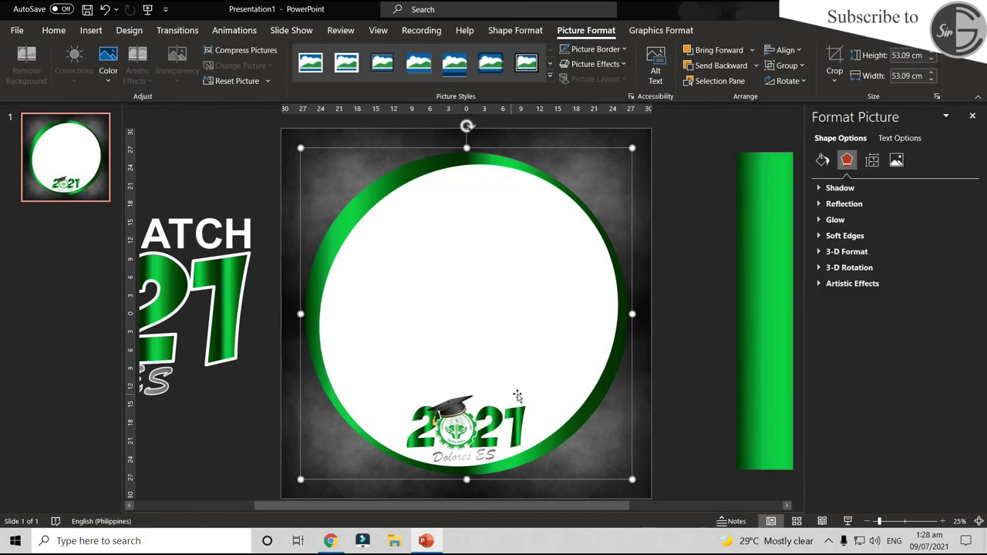
click(869, 188)
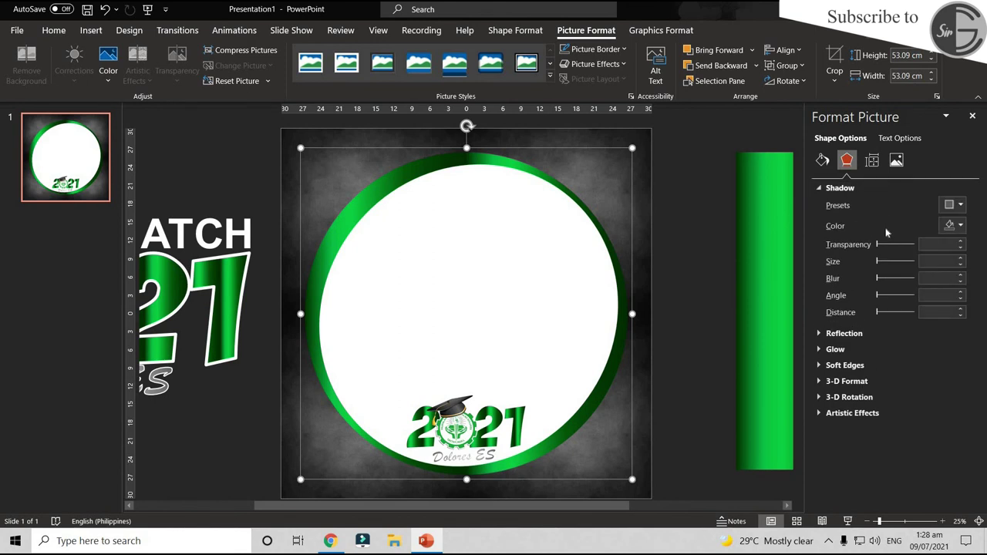
click(962, 309)
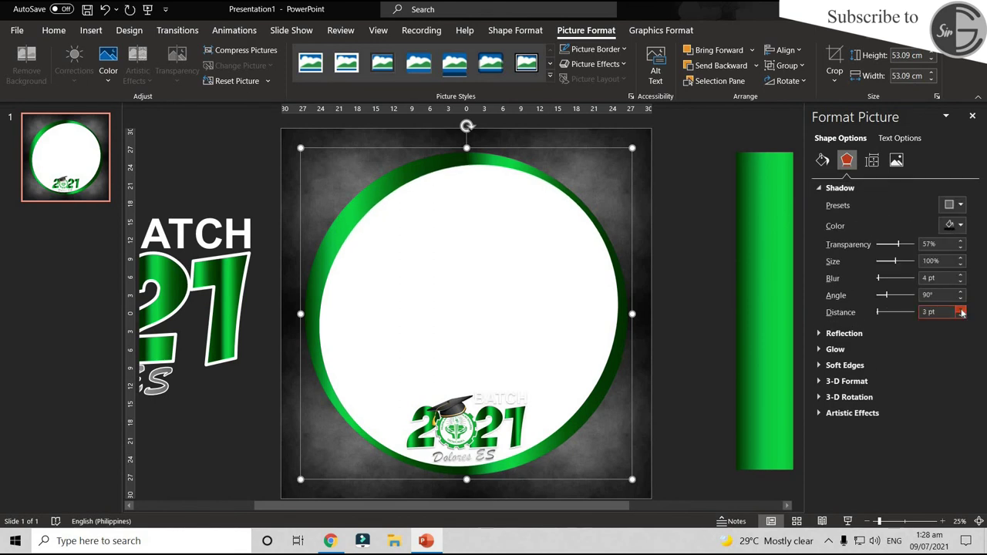
click(962, 308)
click(962, 308)
click(962, 308)
click(961, 308)
click(961, 308)
click(961, 309)
click(961, 308)
click(961, 308)
Finish the shadow at 61% transparency, 9 pt blur, 140° angle and 23 pt distance
click(962, 311)
click(962, 312)
click(961, 312)
click(961, 311)
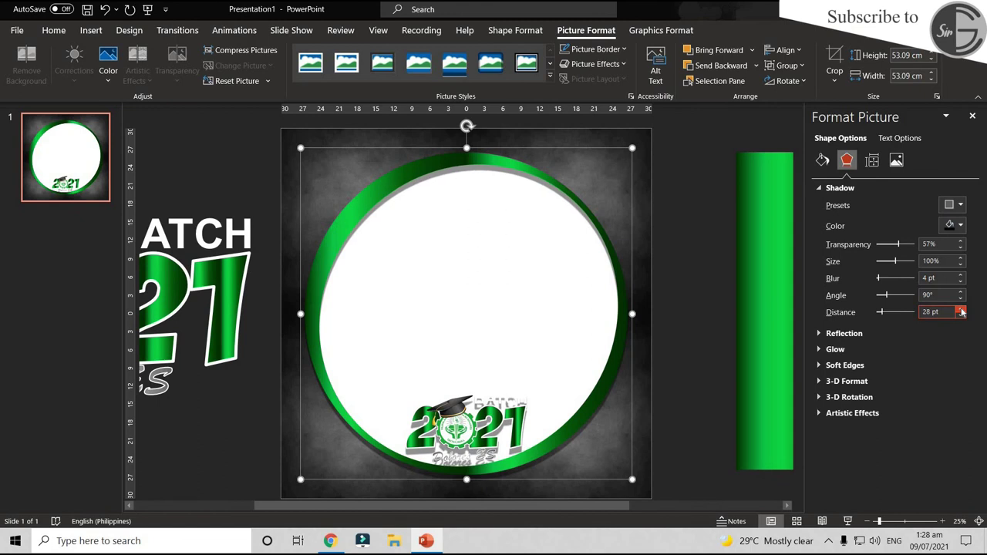
click(960, 294)
click(960, 294)
click(961, 294)
click(960, 294)
click(960, 295)
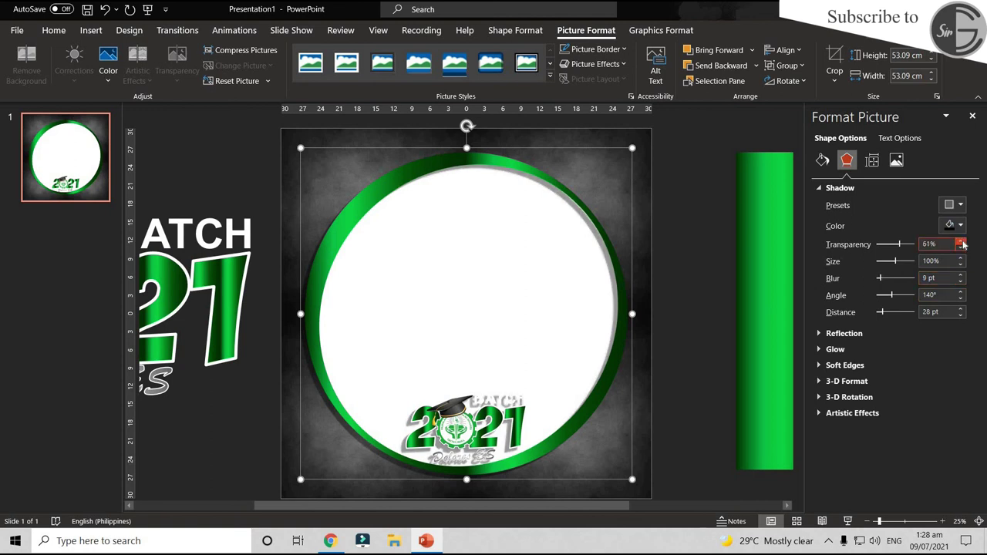
scroll(651, 369, up, 1)
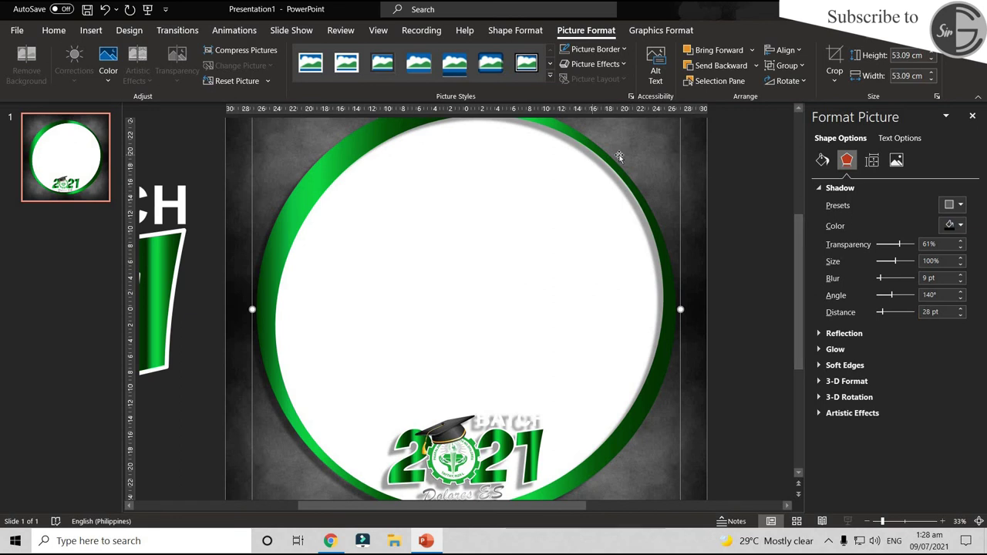
click(961, 314)
click(961, 315)
click(961, 314)
click(961, 314)
click(961, 314)
scroll(606, 308, down, 1)
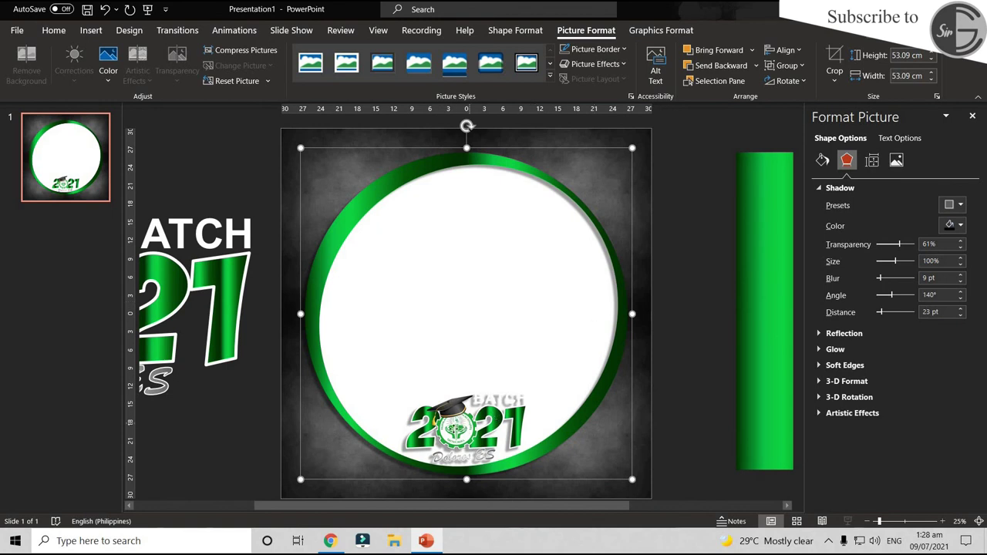
click(454, 432)
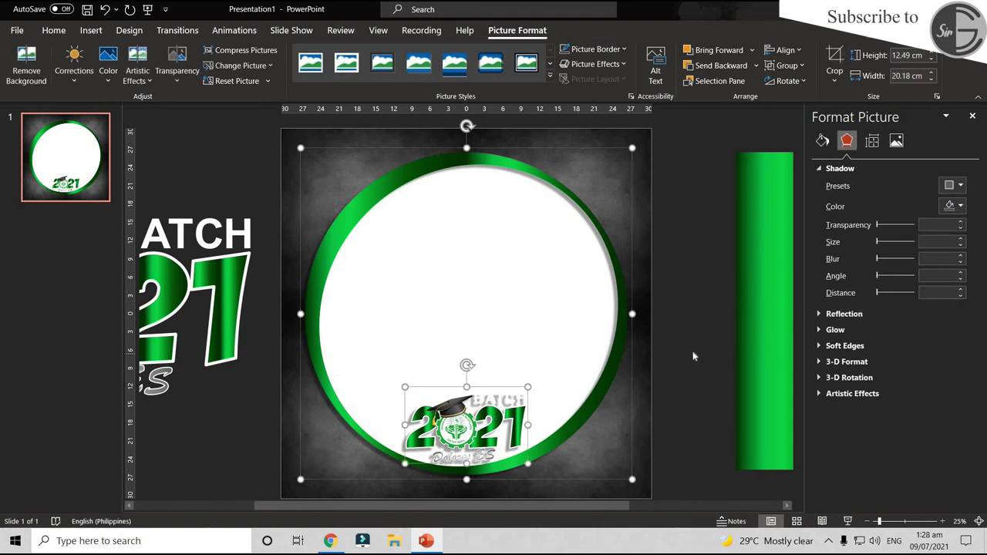
Move the spare BATCH 2021 logo further left, away from the frame
click(694, 352)
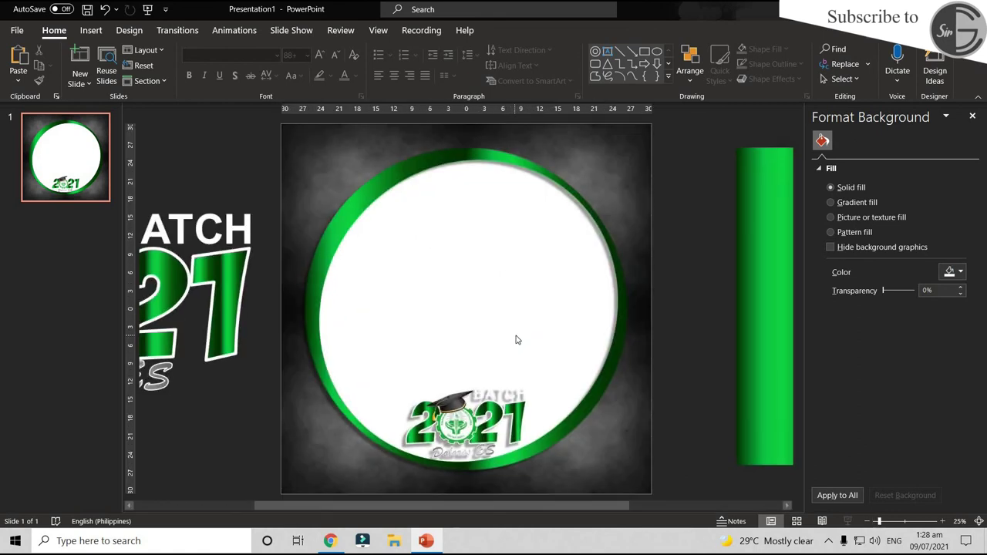
scroll(582, 306, down, 2)
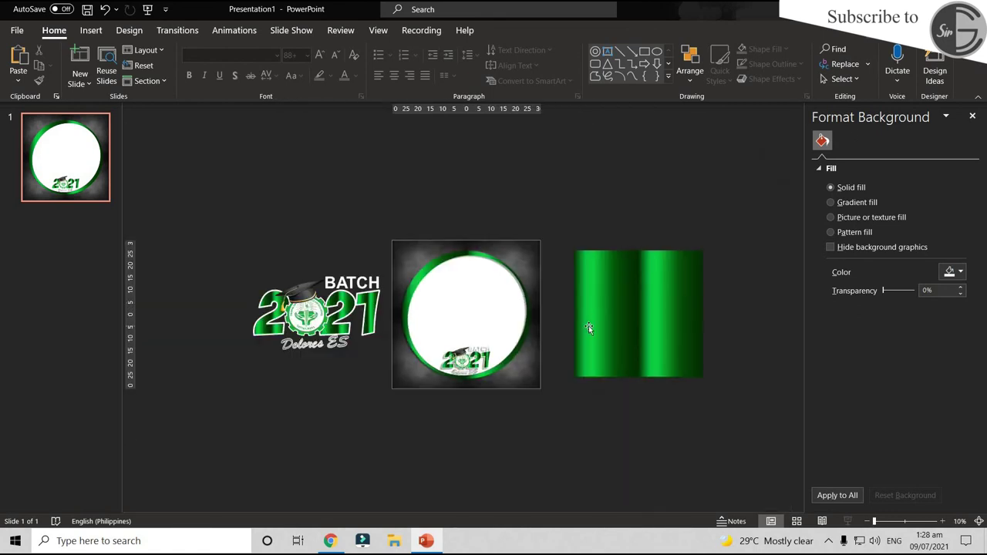
drag(316, 309, 269, 304)
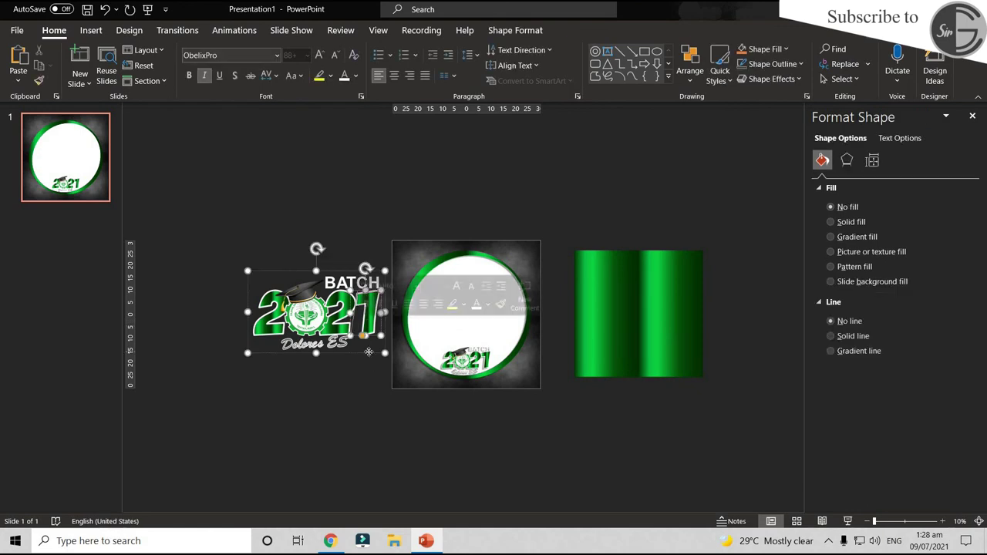
click(489, 380)
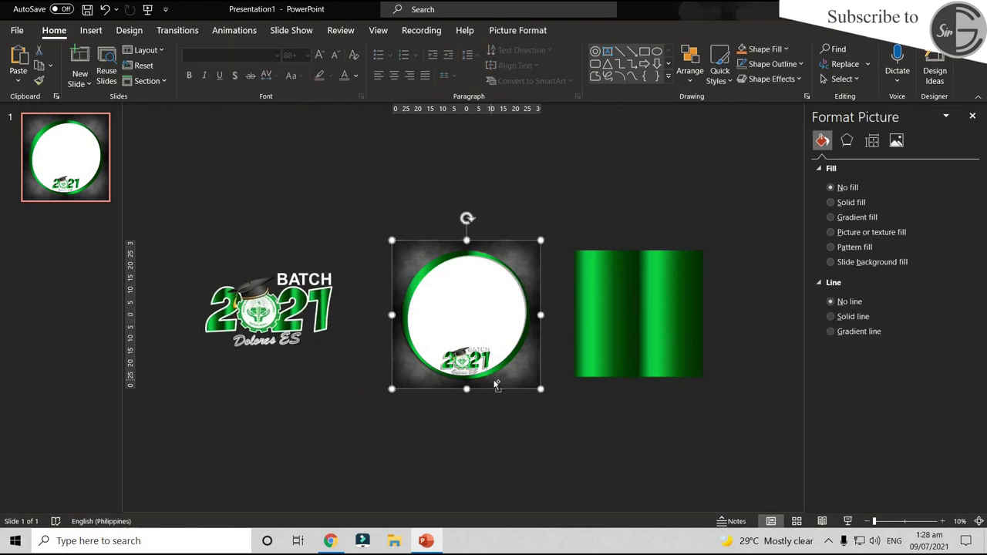
scroll(493, 380, up, 2)
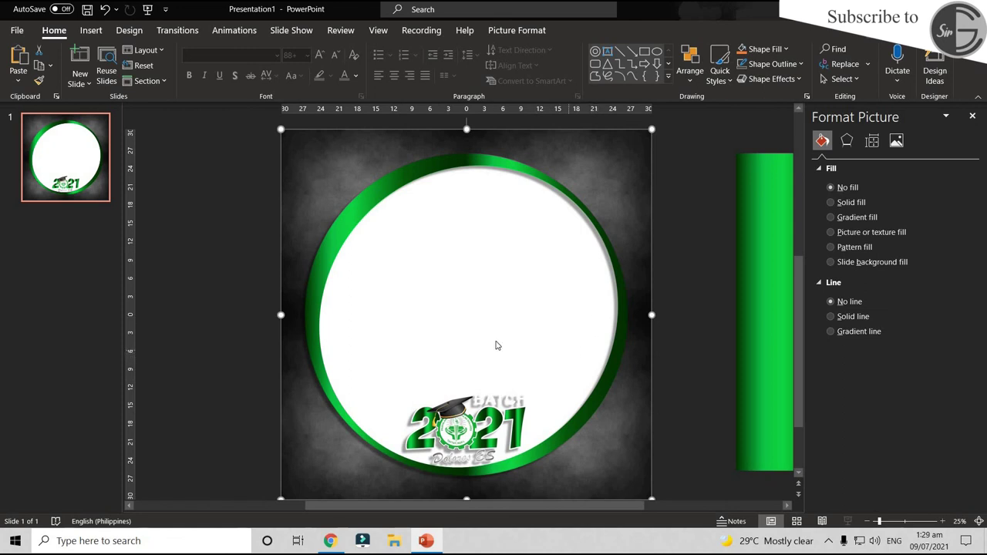
scroll(505, 334, down, 2)
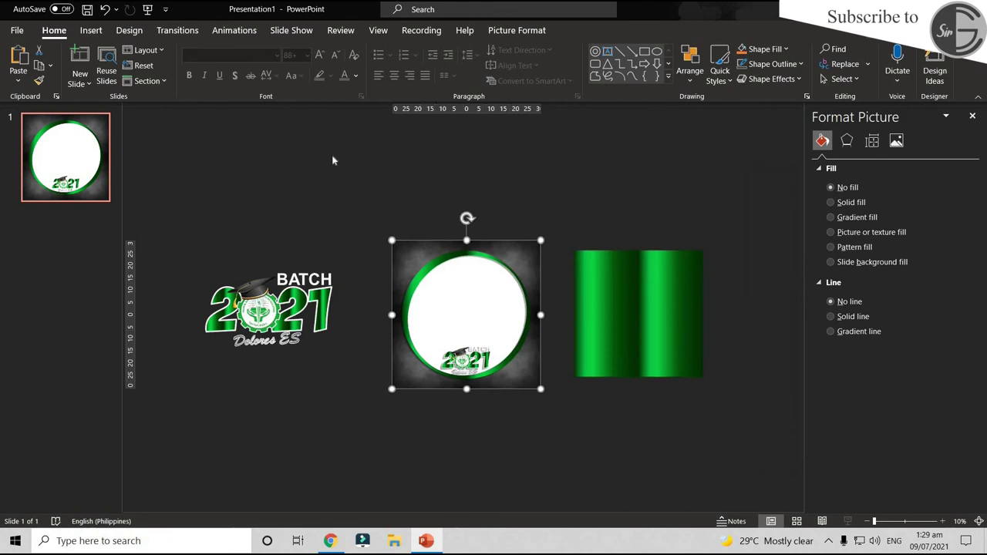
click(347, 170)
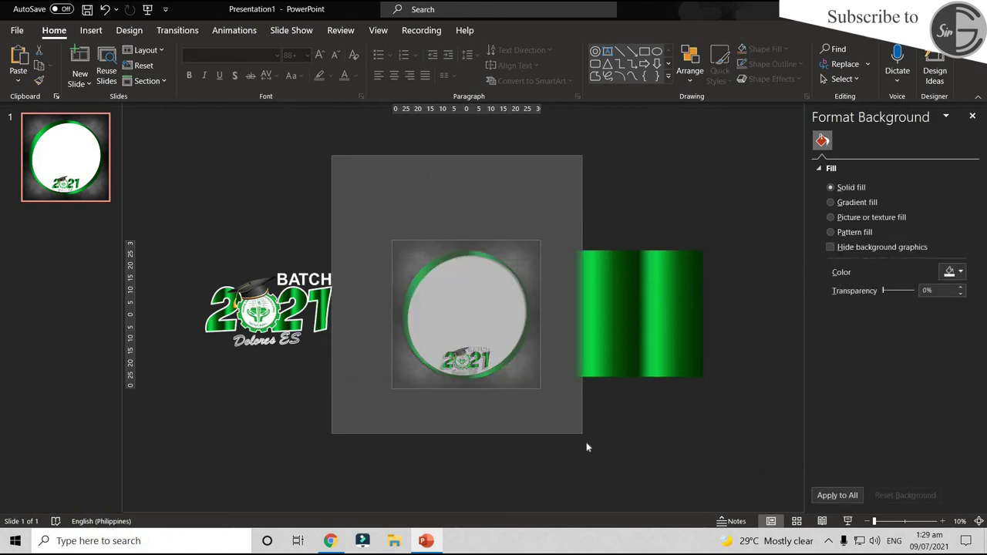
Group the circle frame with its dark background square and copy the group
drag(576, 422, 586, 442)
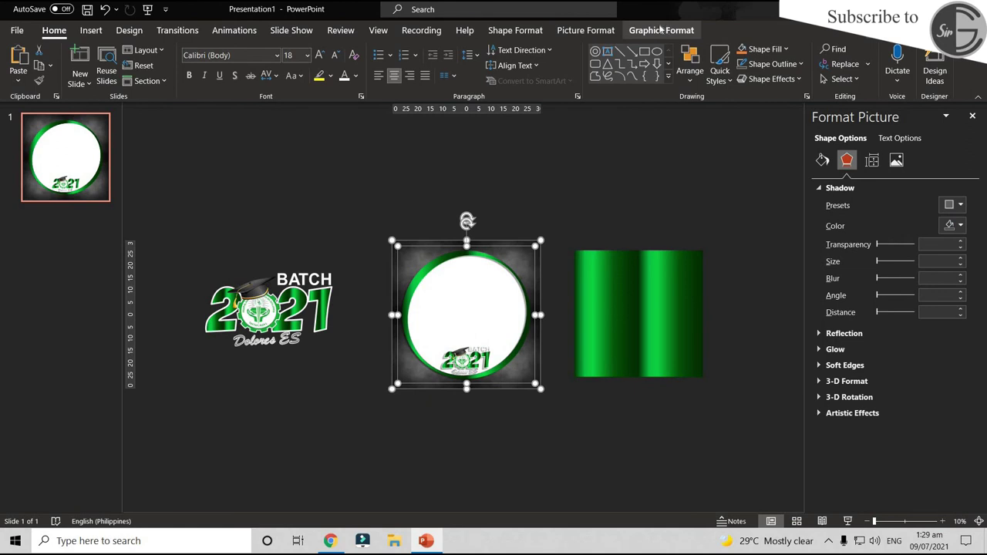
click(608, 30)
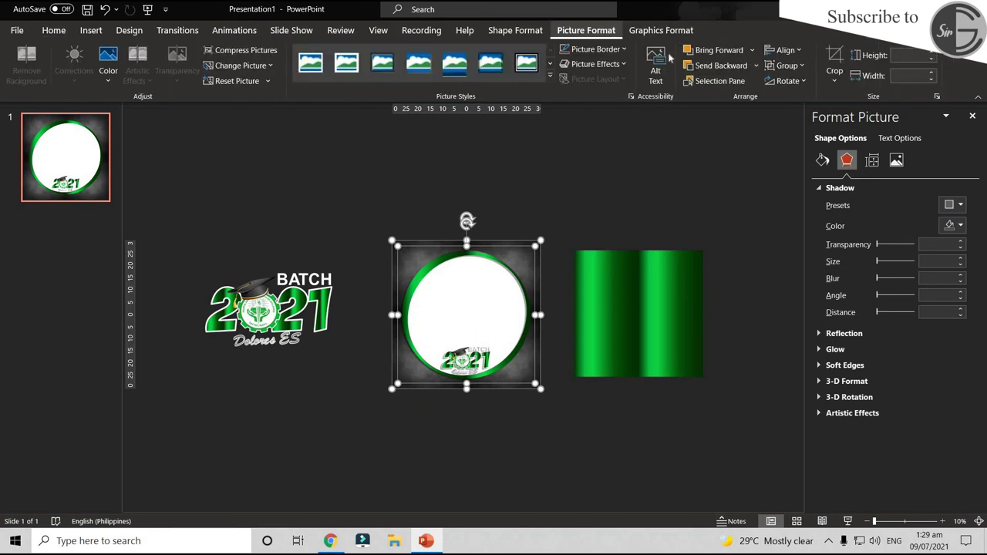
click(787, 65)
click(791, 84)
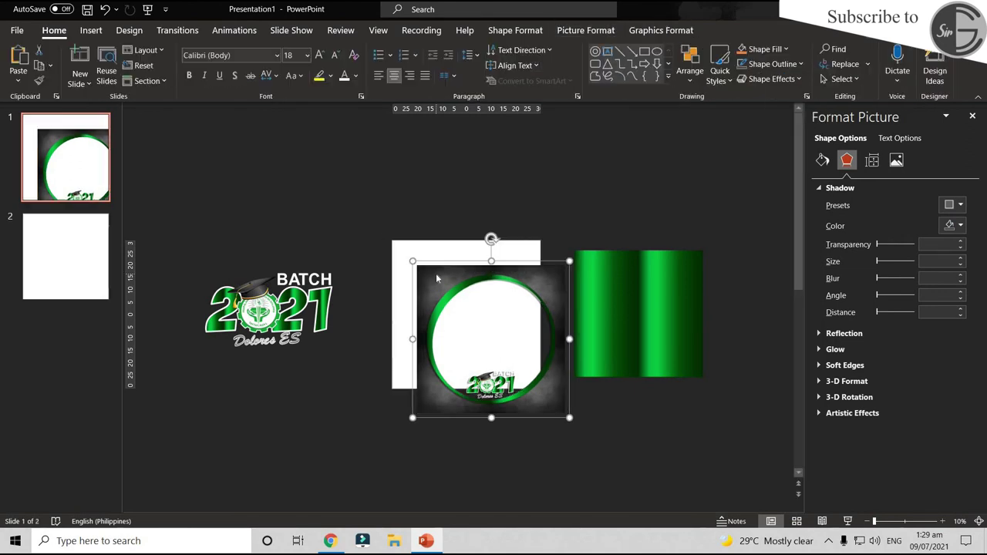
drag(424, 254, 430, 240)
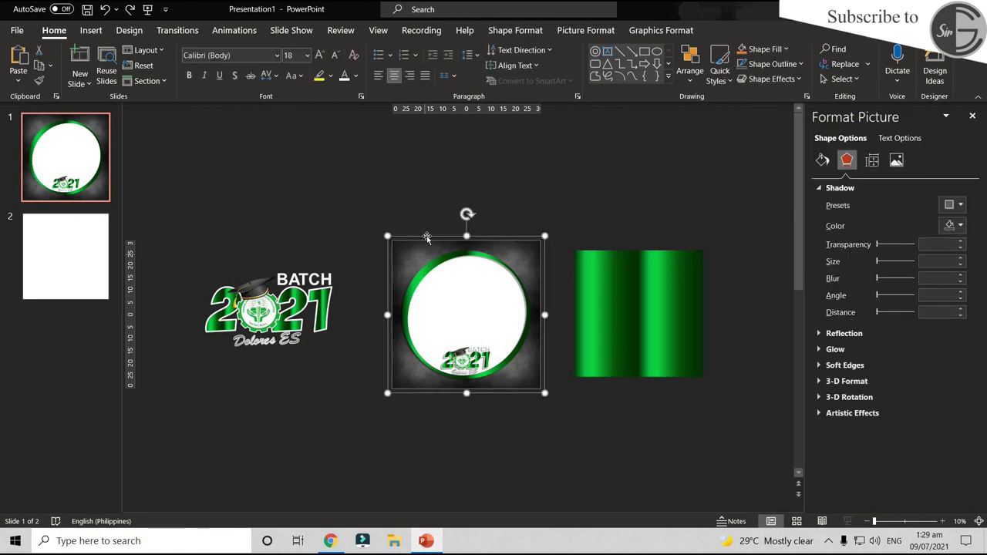
click(414, 242)
right_click(414, 242)
click(447, 271)
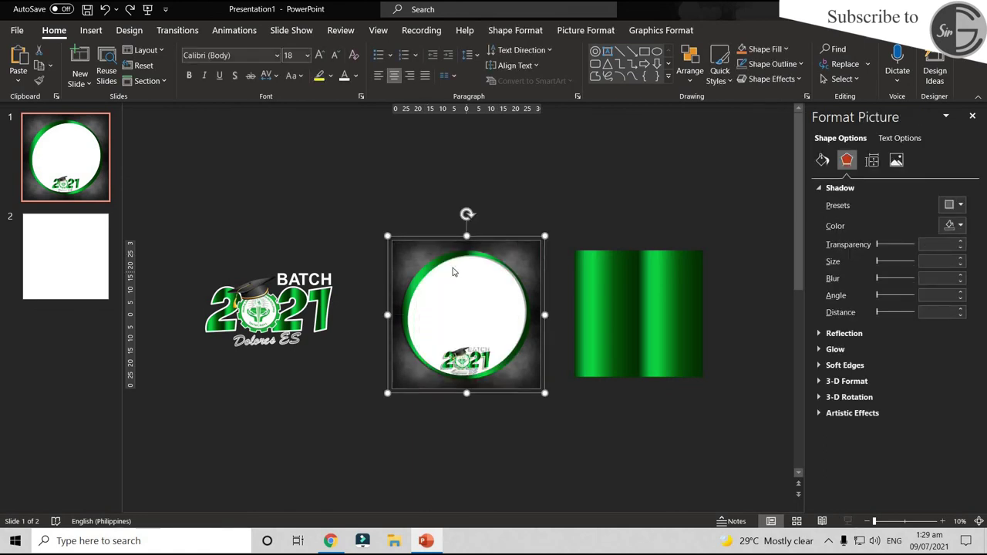
Paste the frame as a picture on slide 2 and shrink it from the bottom-right corner
click(87, 249)
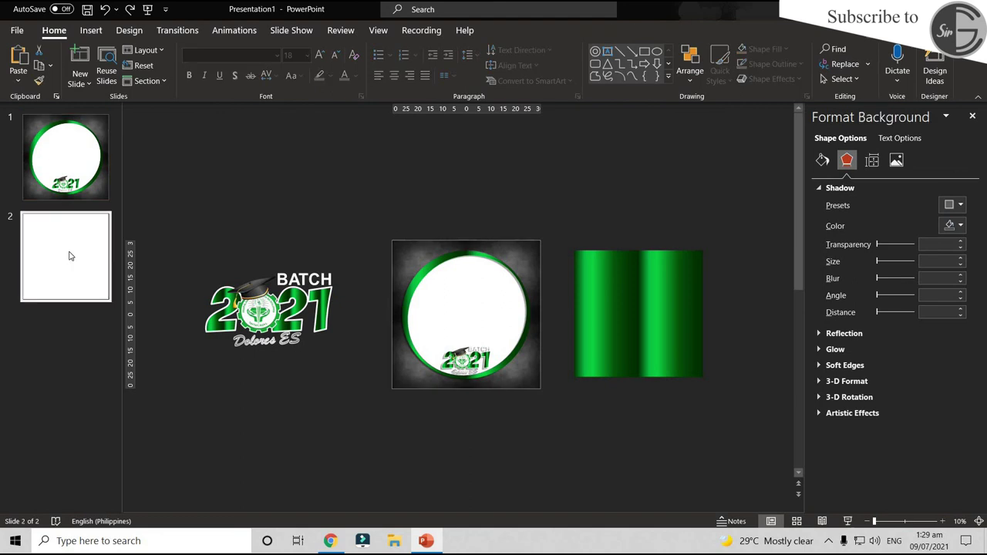
click(18, 81)
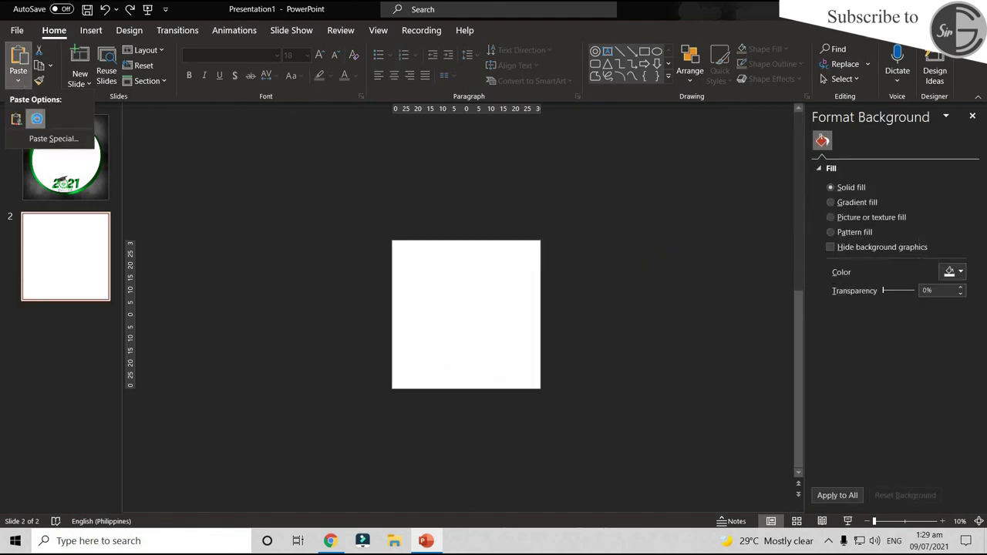
click(37, 120)
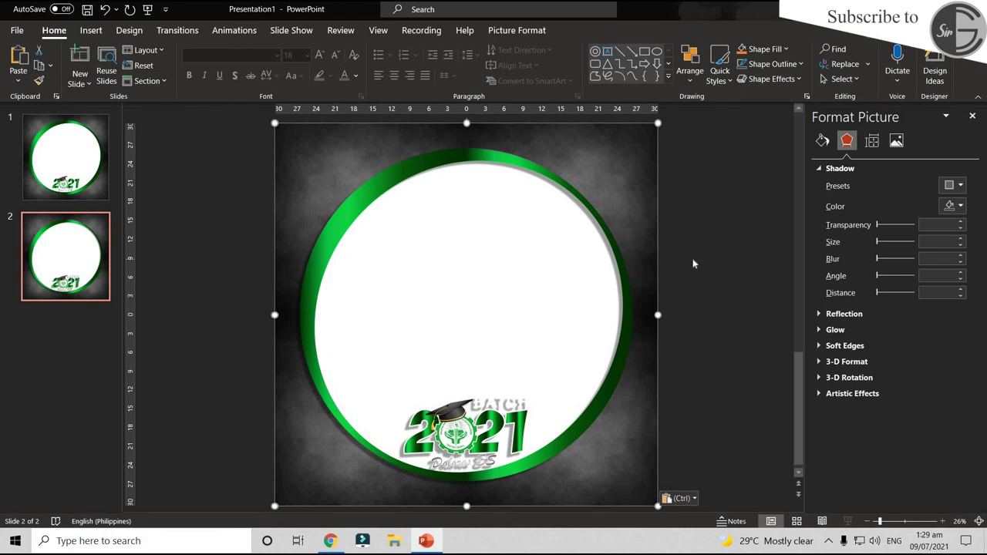
ctrl+scroll(614, 373, down, 1)
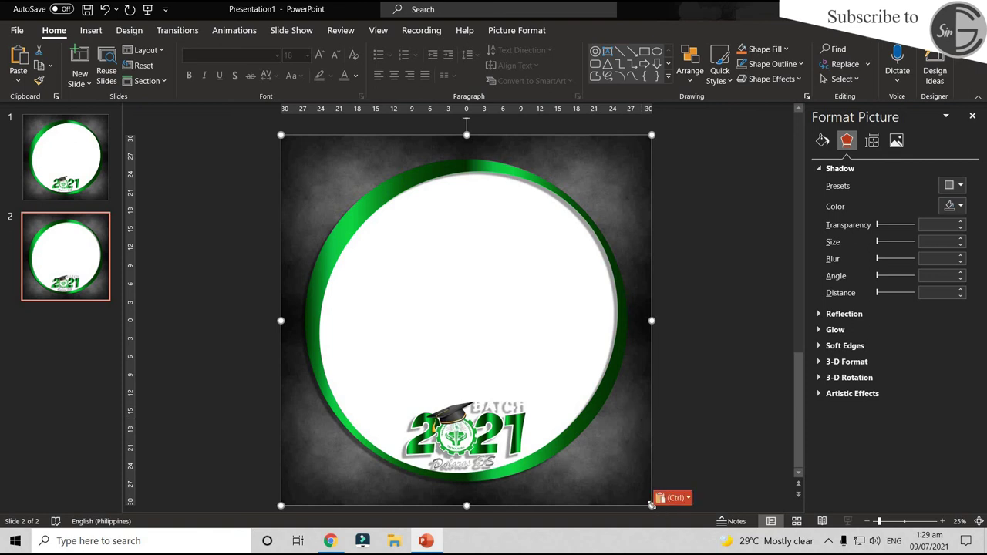
drag(651, 505, 581, 423)
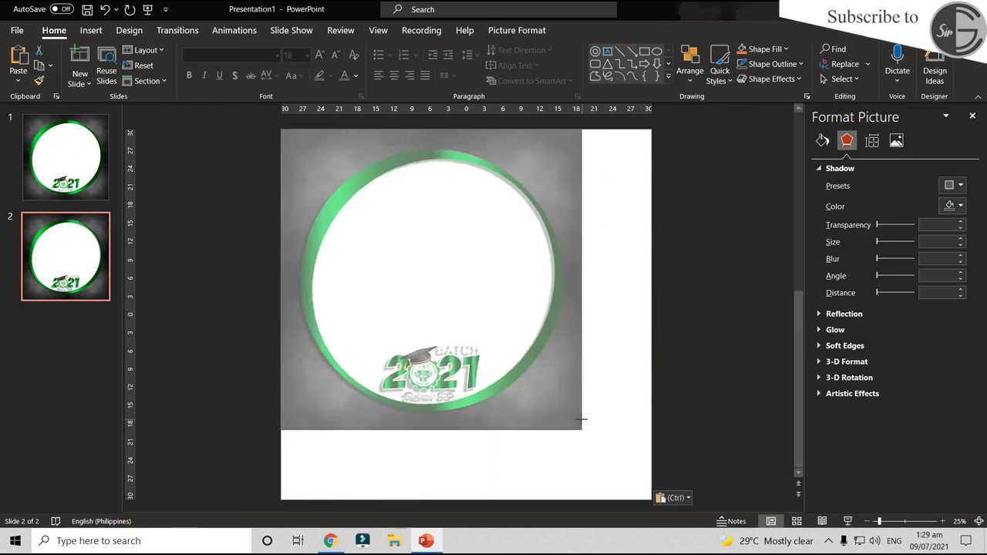
click(678, 391)
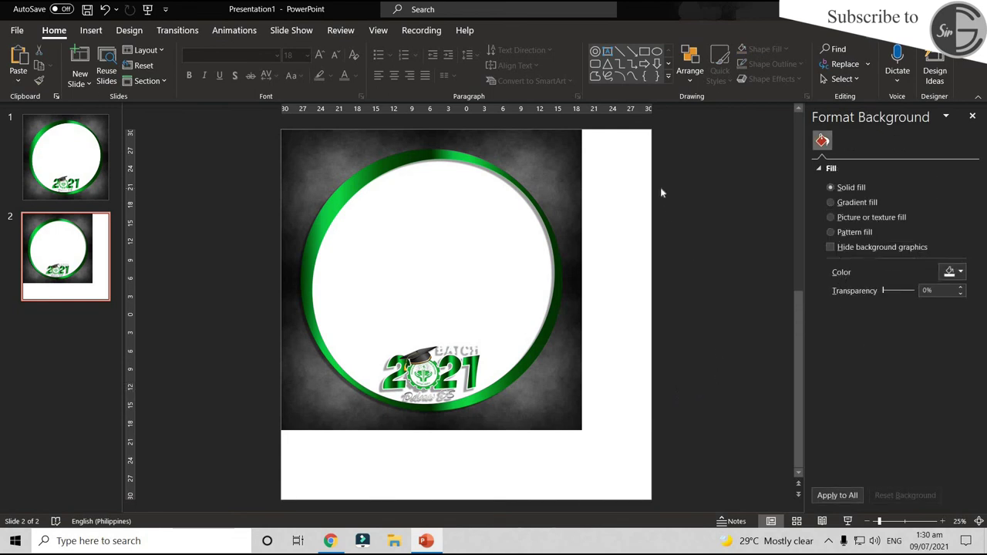
Save the frame picture to the Desktop as the PNG 'Facebook Frame Graduates'
right_click(543, 154)
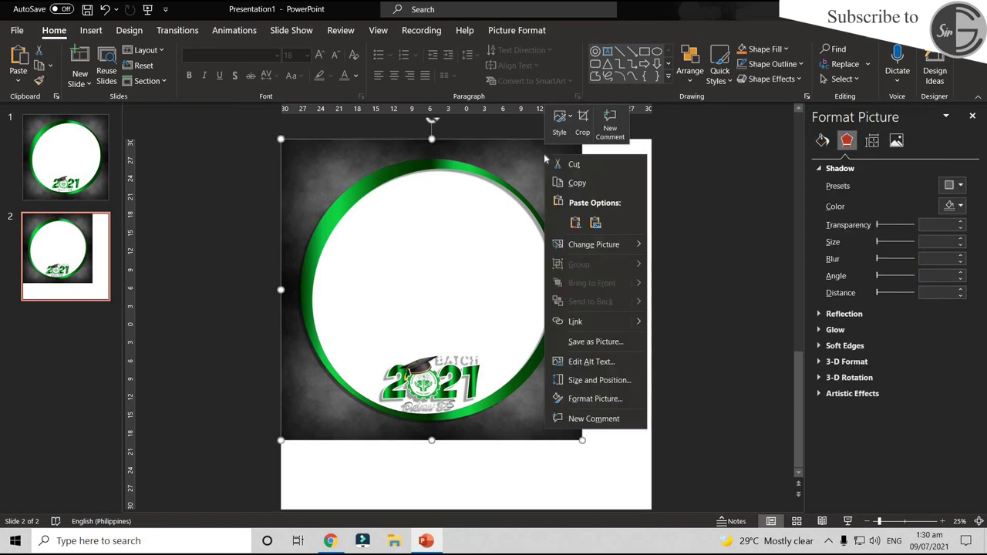
click(613, 342)
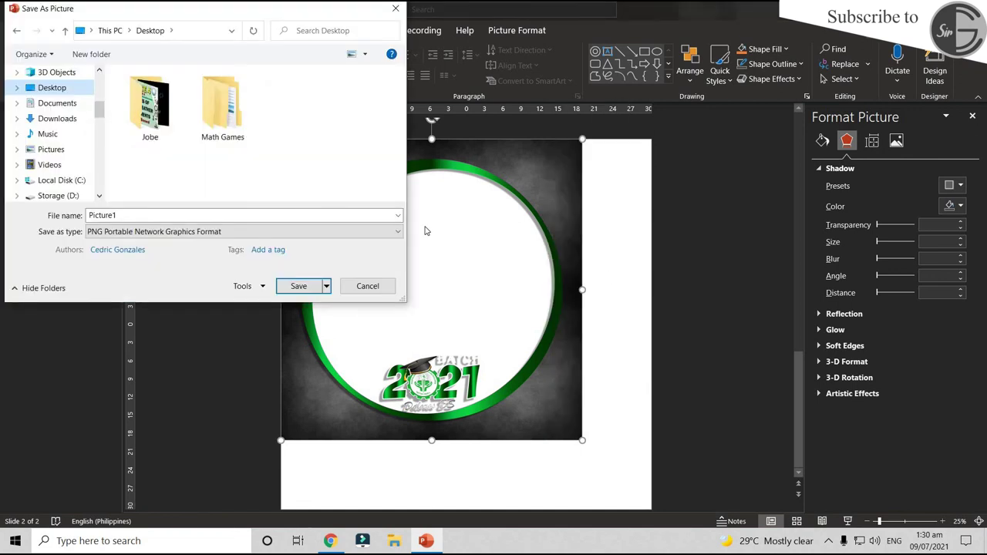
double_click(174, 215)
text(Facebook Frame Gra)
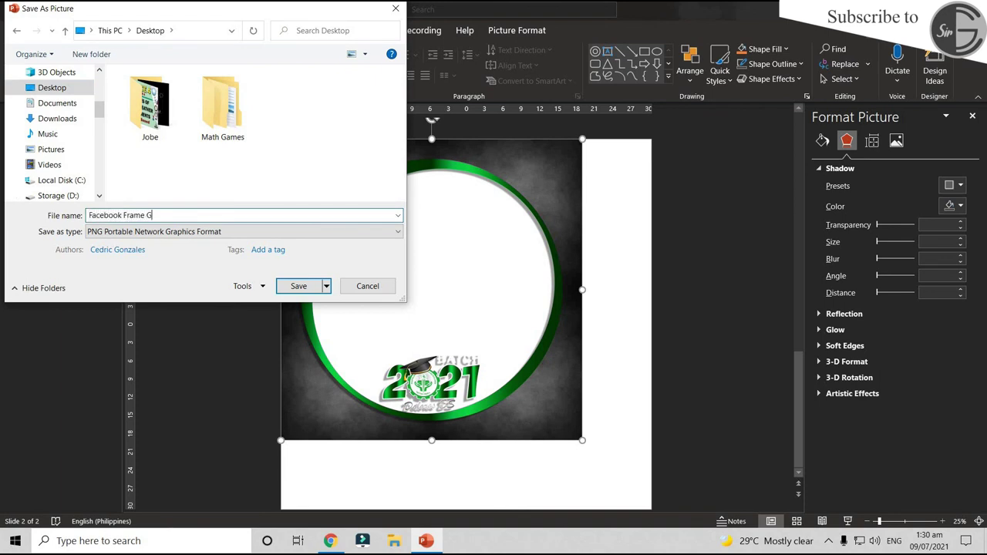
text(duates)
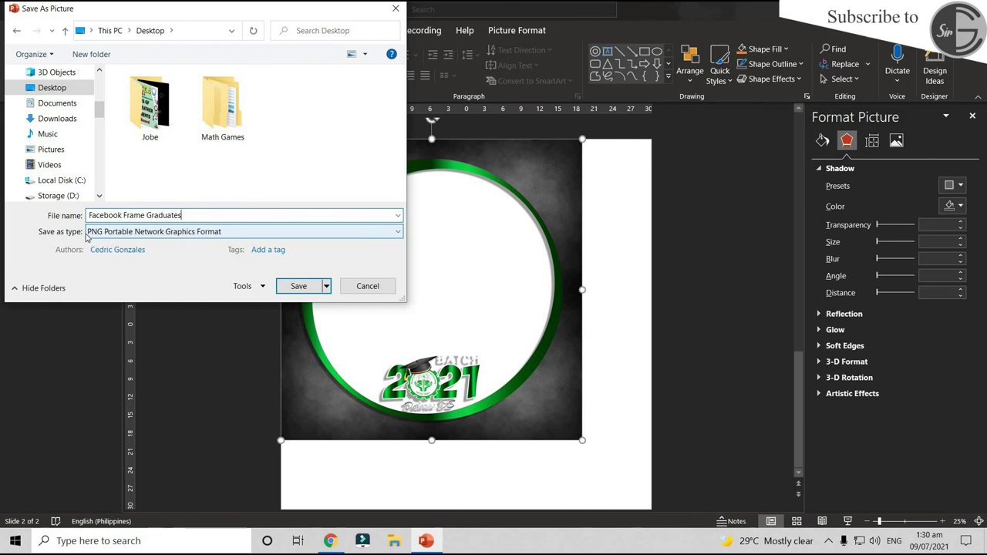
click(239, 232)
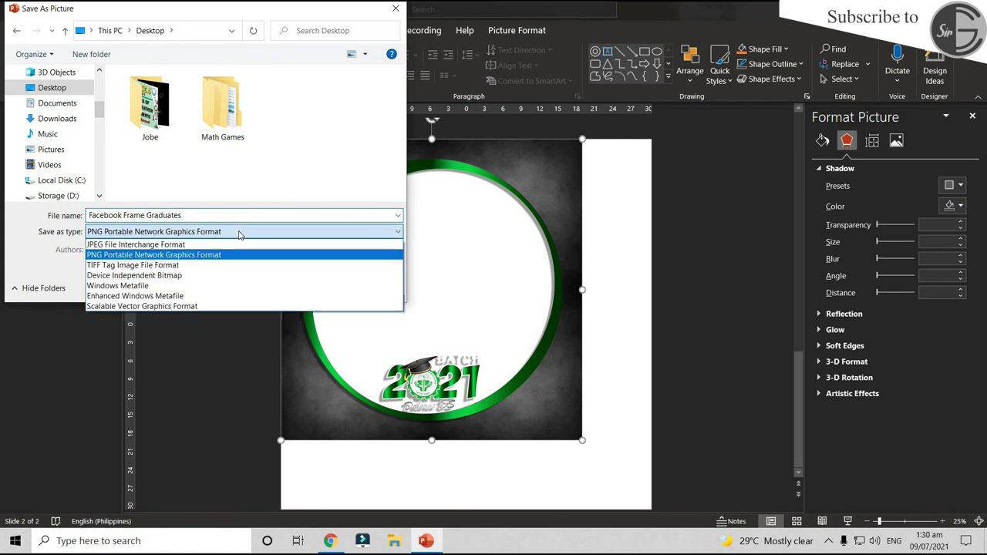
click(112, 255)
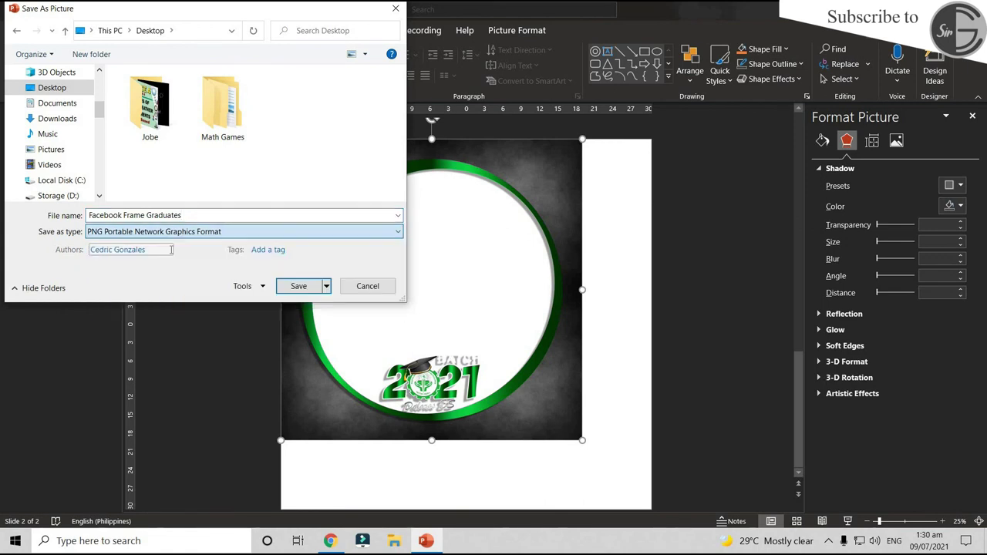
click(299, 286)
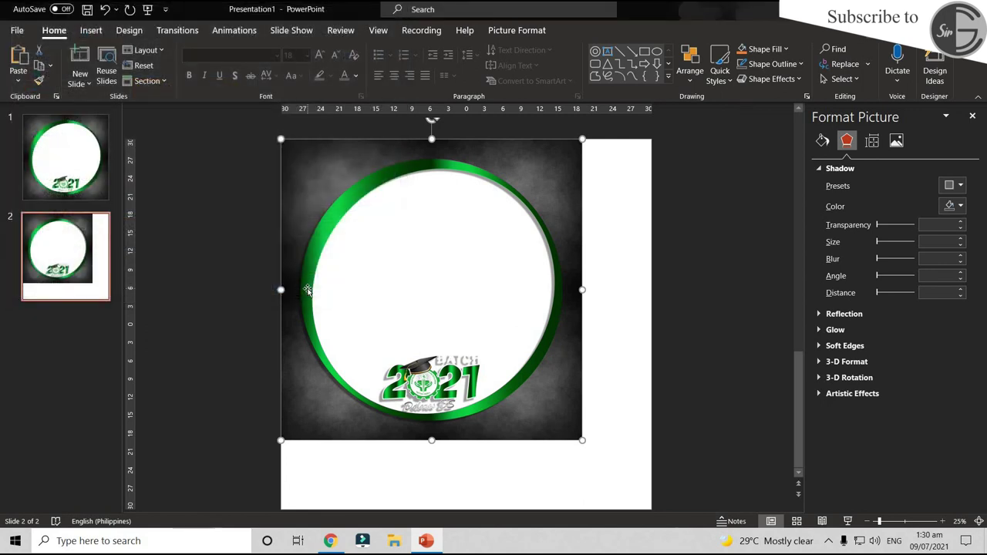
Show the desktop and open the saved Facebook Frame Graduates image to check it
key(super+d)
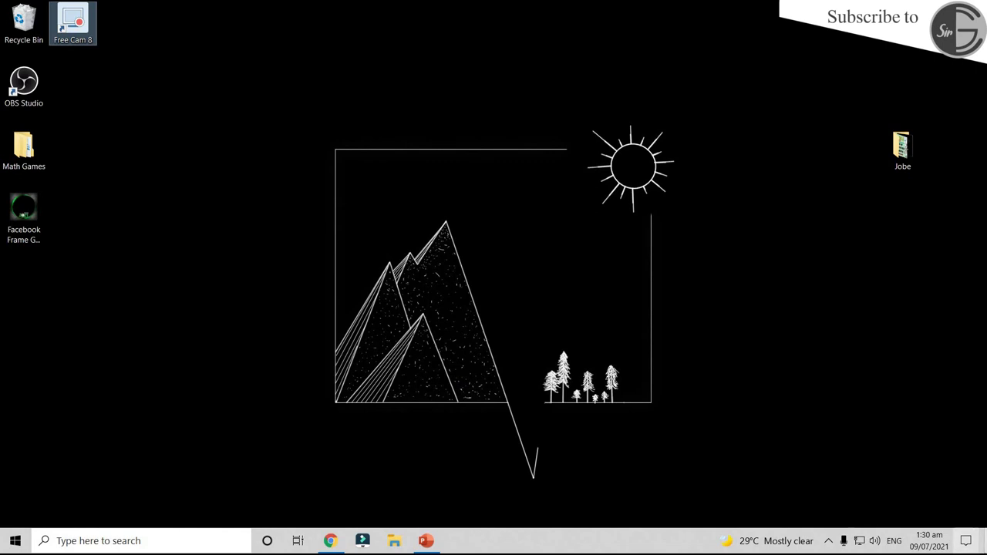
double_click(32, 209)
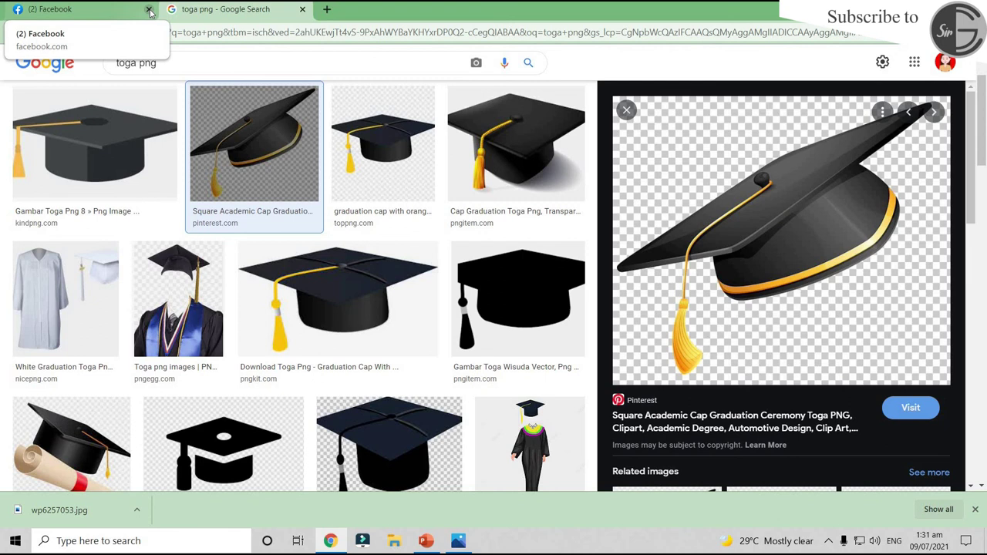
Load facebook.com/frames/manage in a new tab and scroll to the Create a Frame option
click(327, 9)
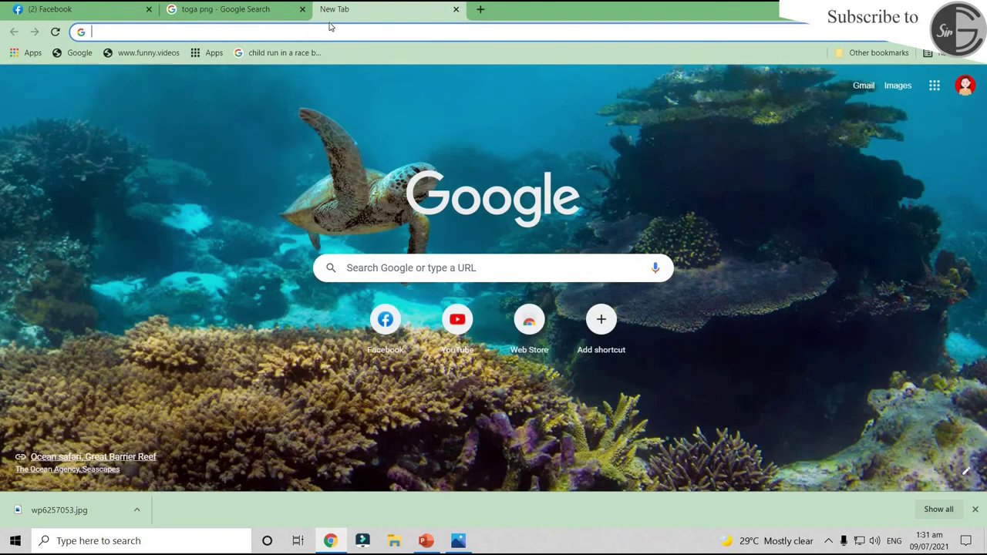
text(facebo)
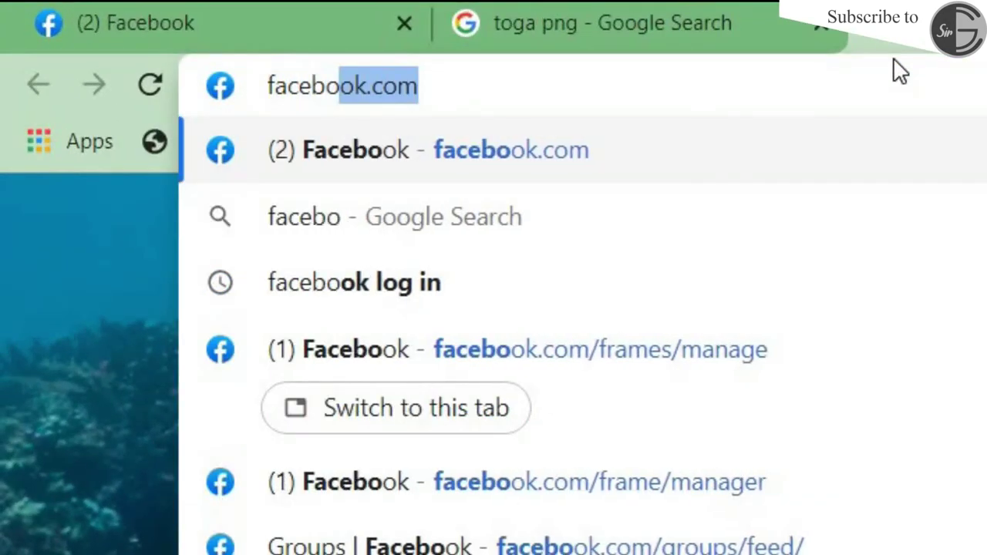
text(ok.com)
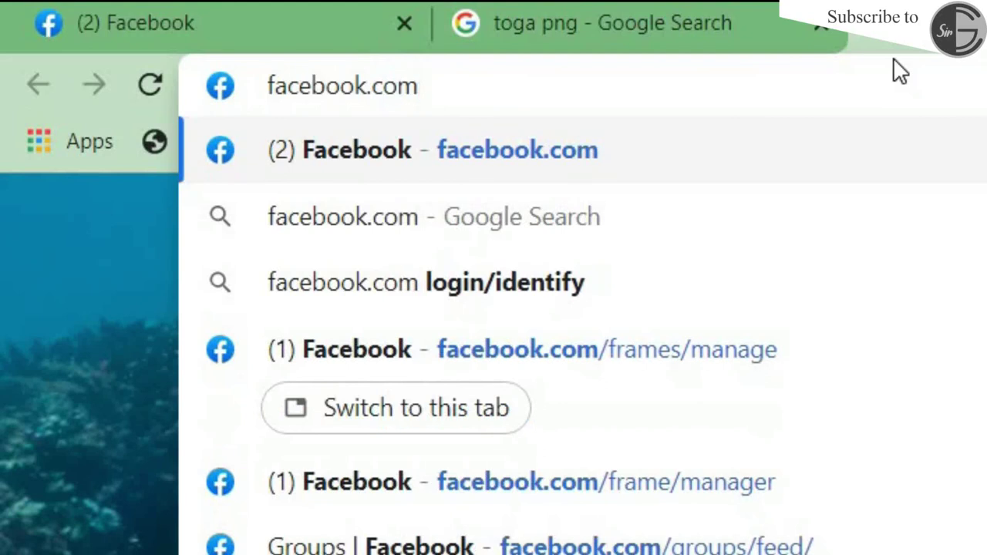
text(/frame)
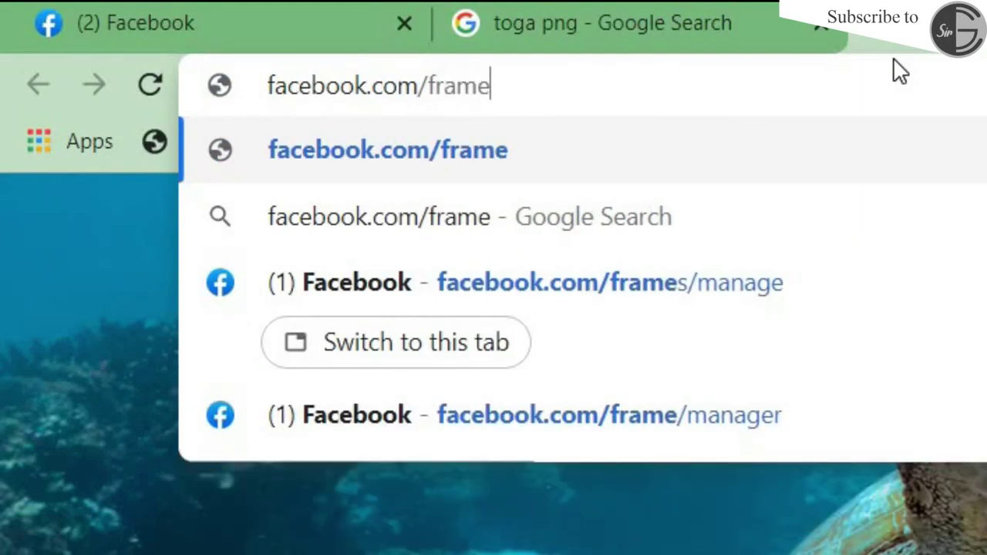
text(s)
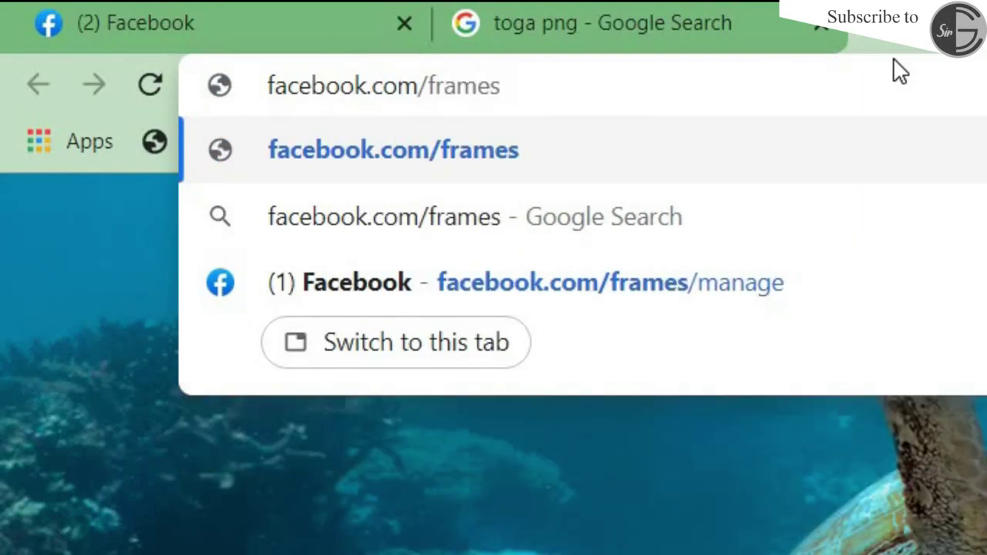
text(/manage)
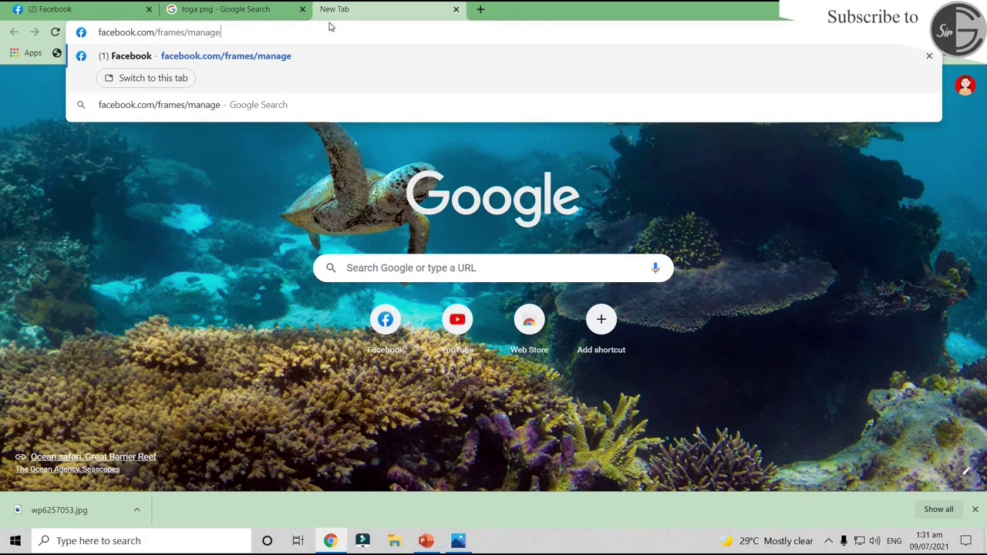
key(Return)
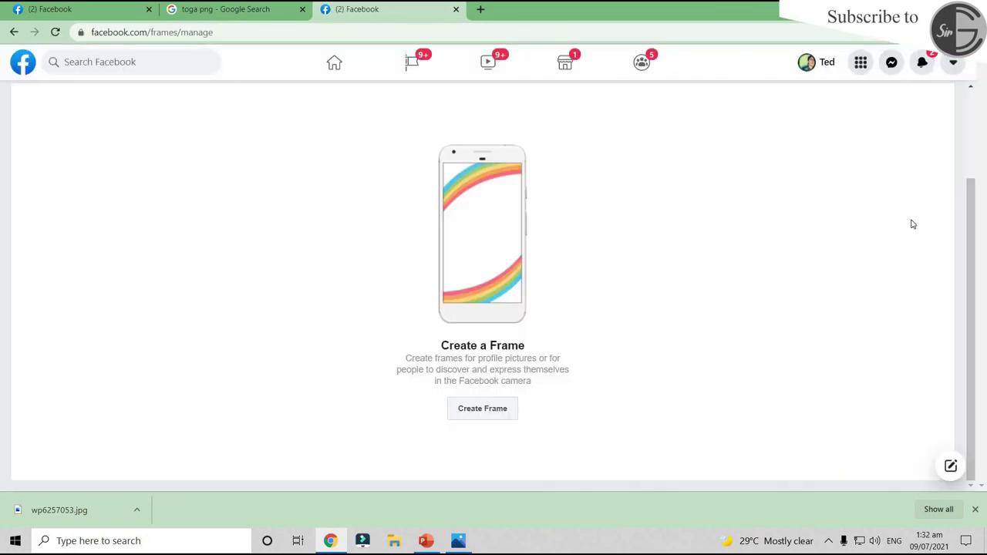
scroll(914, 224, up, 2)
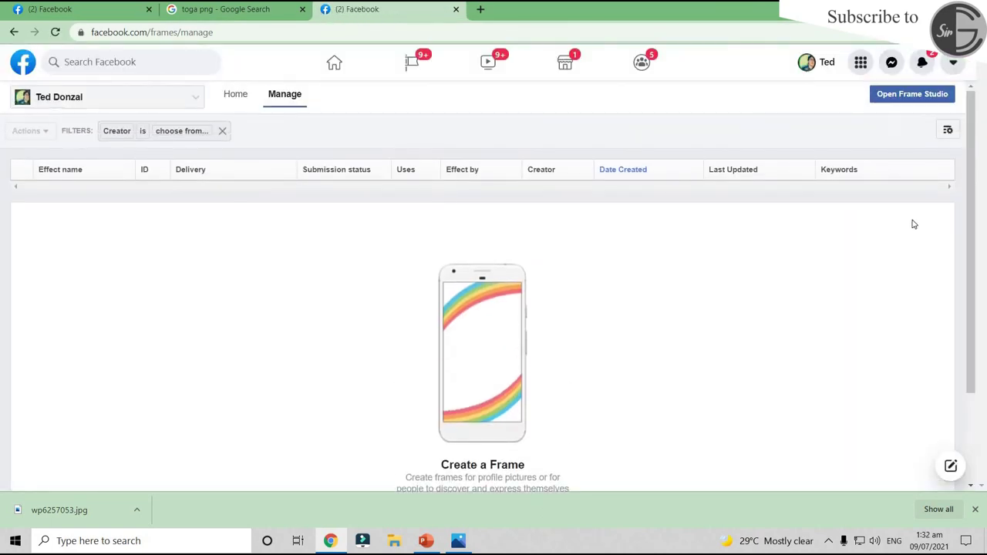
scroll(914, 224, down, 2)
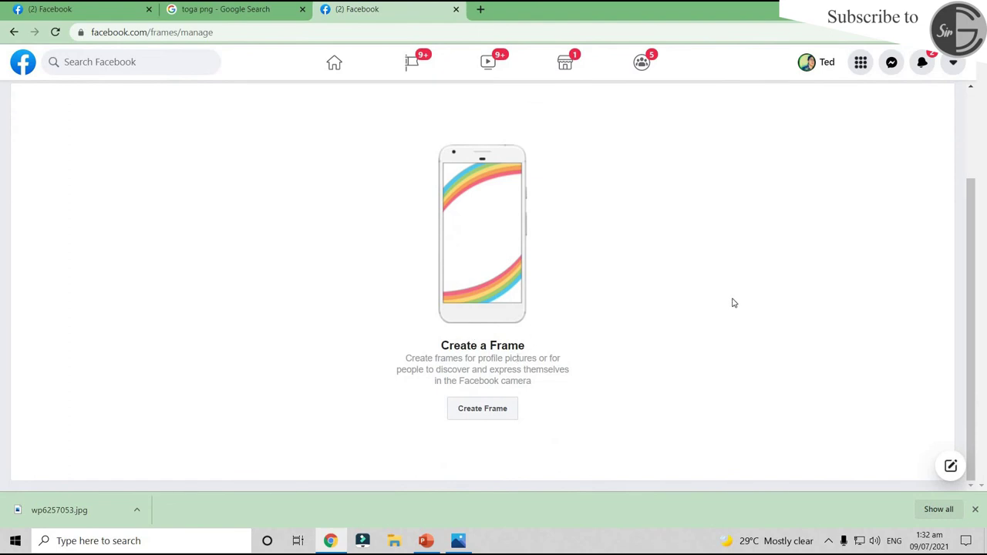
Start a new frame and drop the saved Facebook Frame Graduates PNG into the design area
click(485, 416)
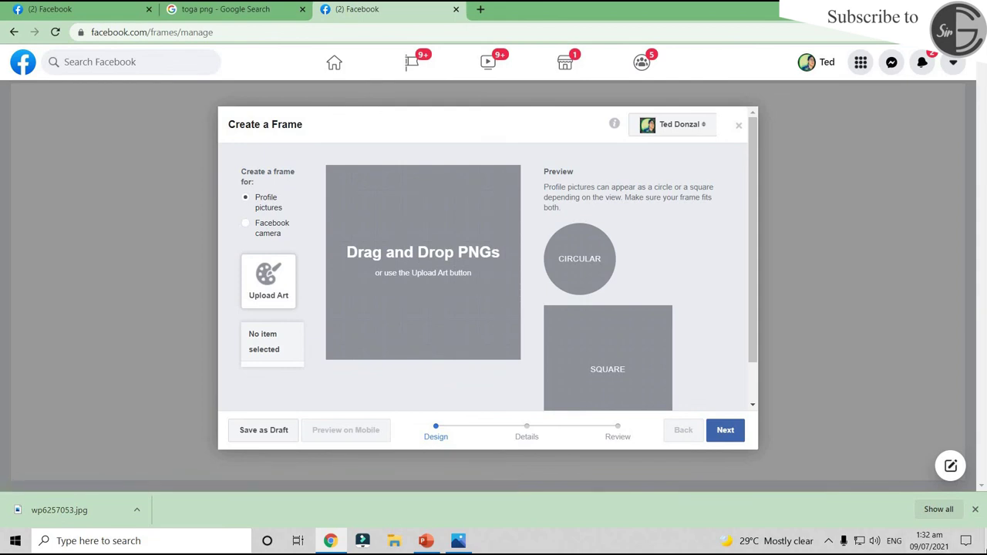
click(330, 540)
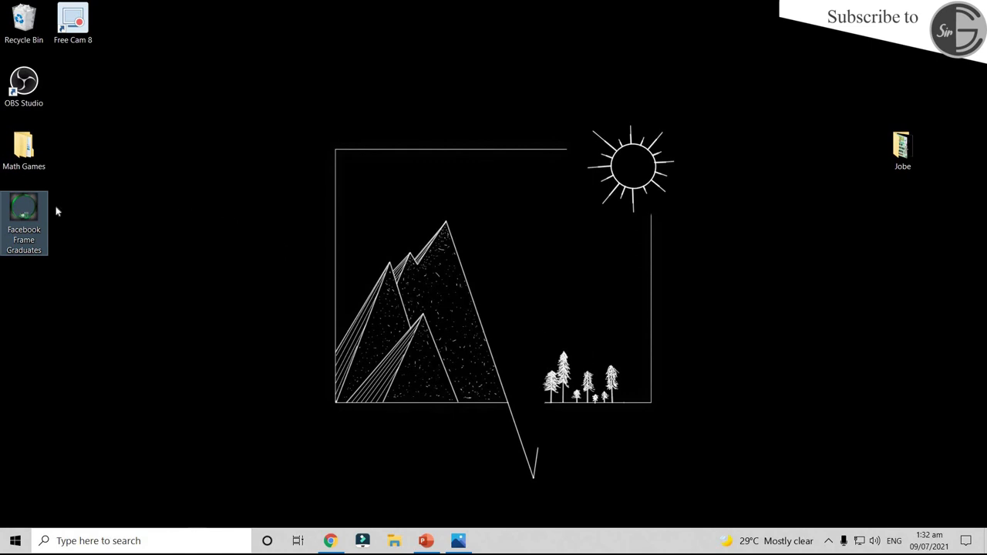
mouse_move(24, 208)
mouse_down()
mouse_move(353, 466)
mouse_move(333, 542)
mouse_move(433, 250)
mouse_up()
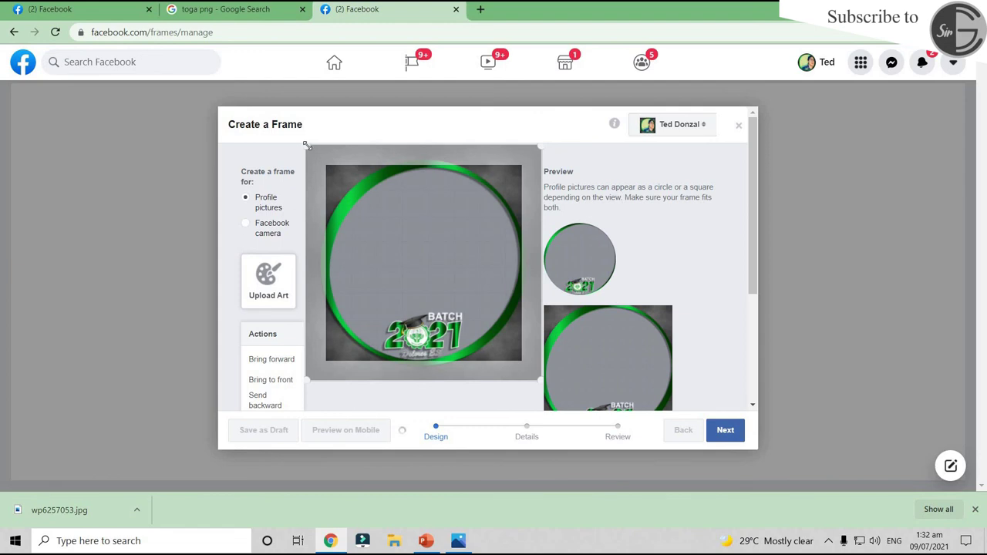
Resize the green Batch 2021 image by its corners so it fills the canvas
drag(312, 149, 316, 157)
drag(541, 380, 532, 370)
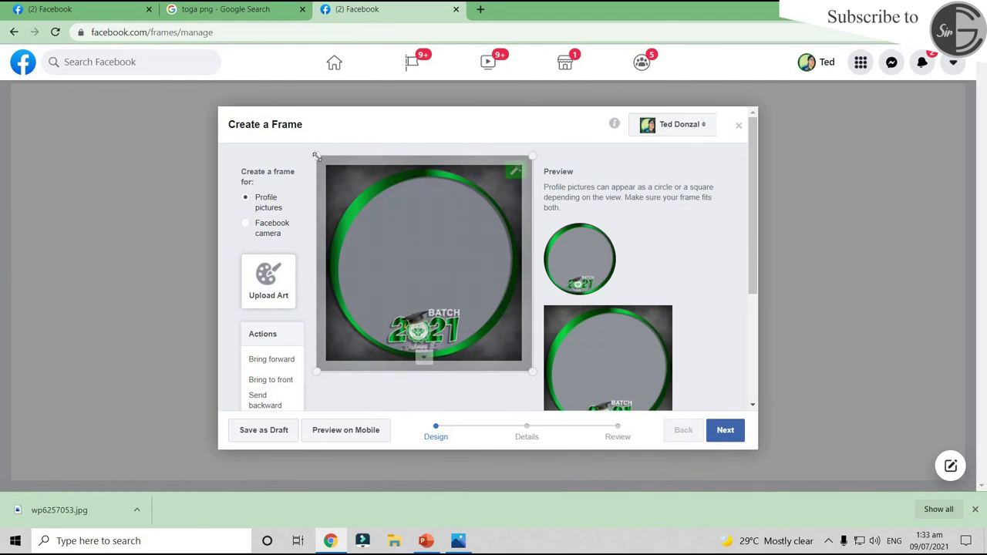
drag(319, 156, 320, 158)
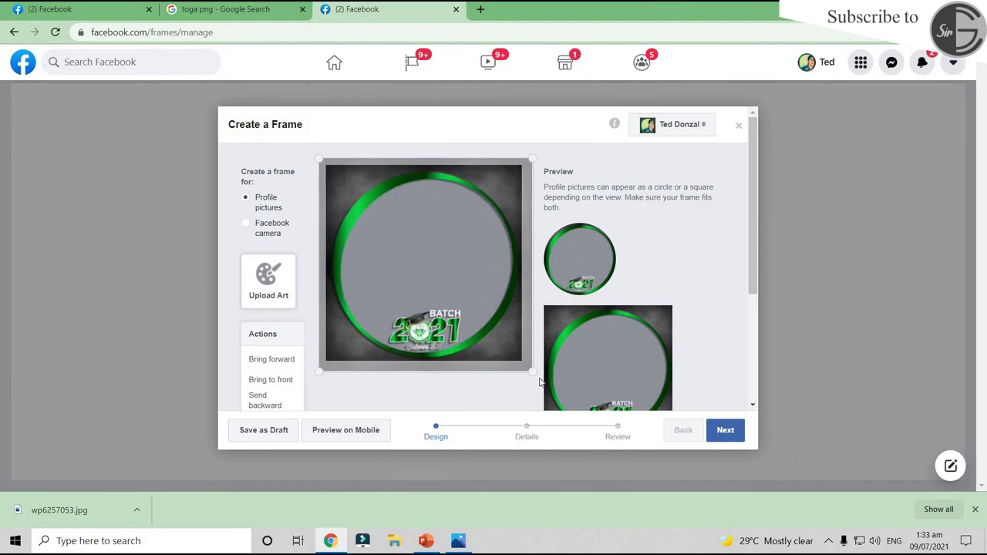
drag(527, 371, 524, 368)
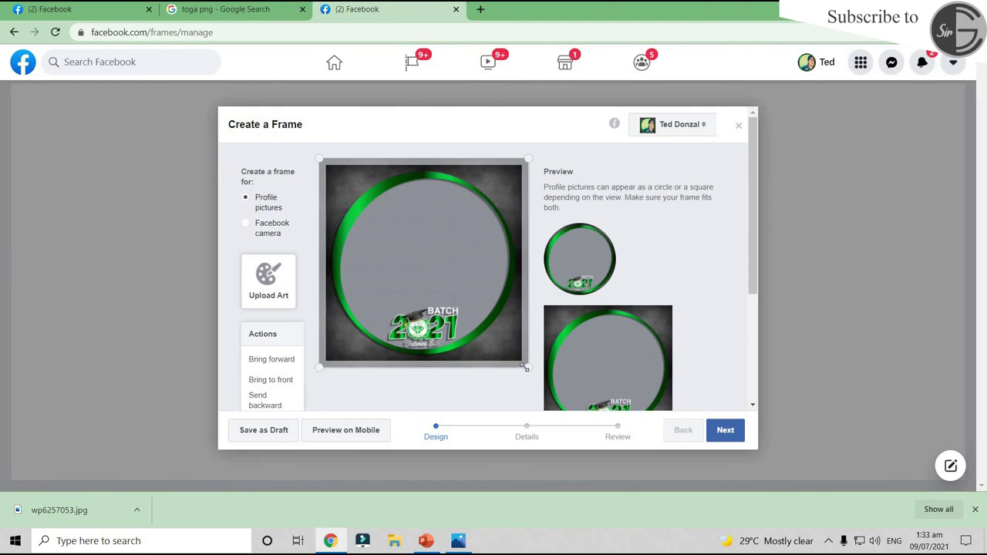
mouse_move(576, 263)
mouse_move(616, 367)
scroll(702, 259, down, 2)
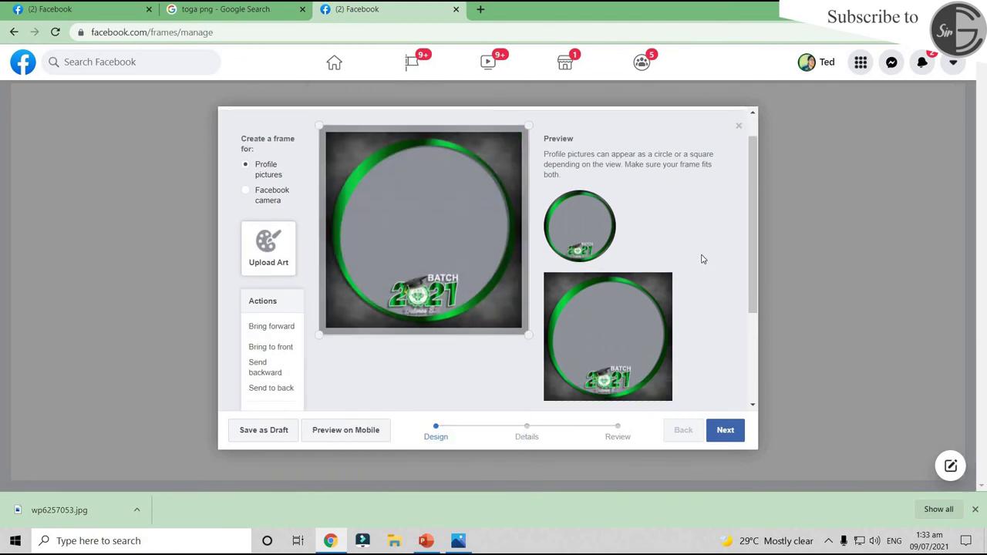
scroll(480, 363, up, 2)
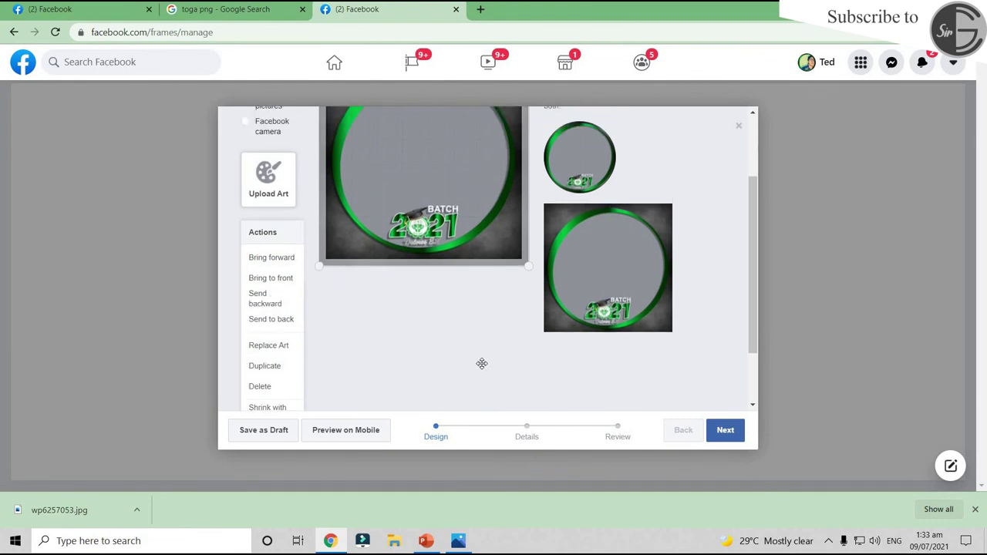
scroll(462, 242, down, 2)
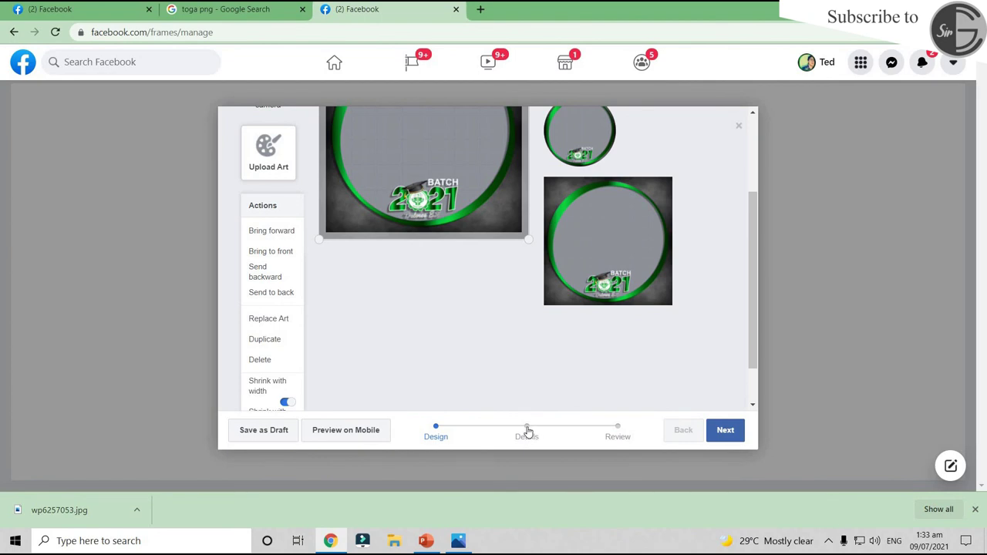
On the details step, name the frame 'Dolores Facbook Frame Graduates'
click(527, 428)
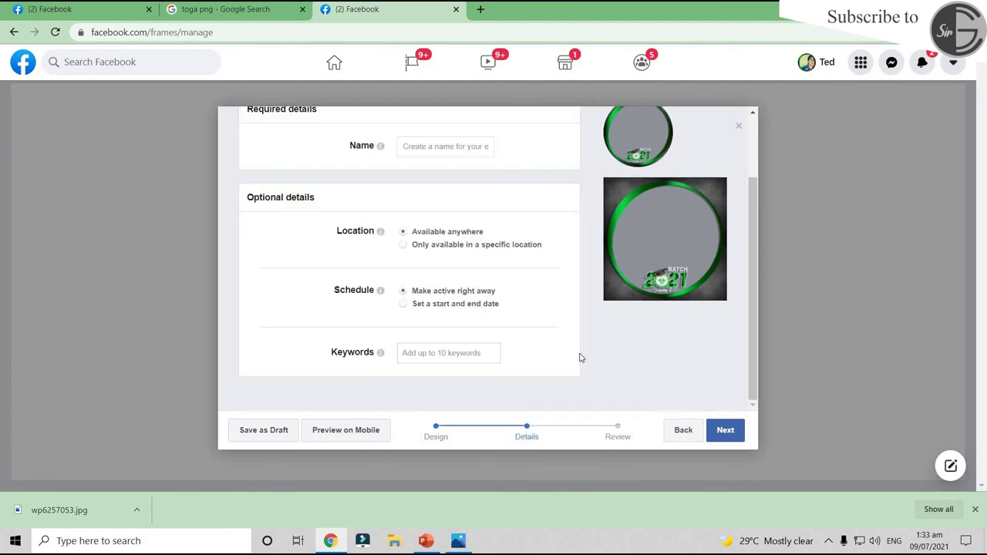
scroll(581, 357, up, 2)
click(431, 230)
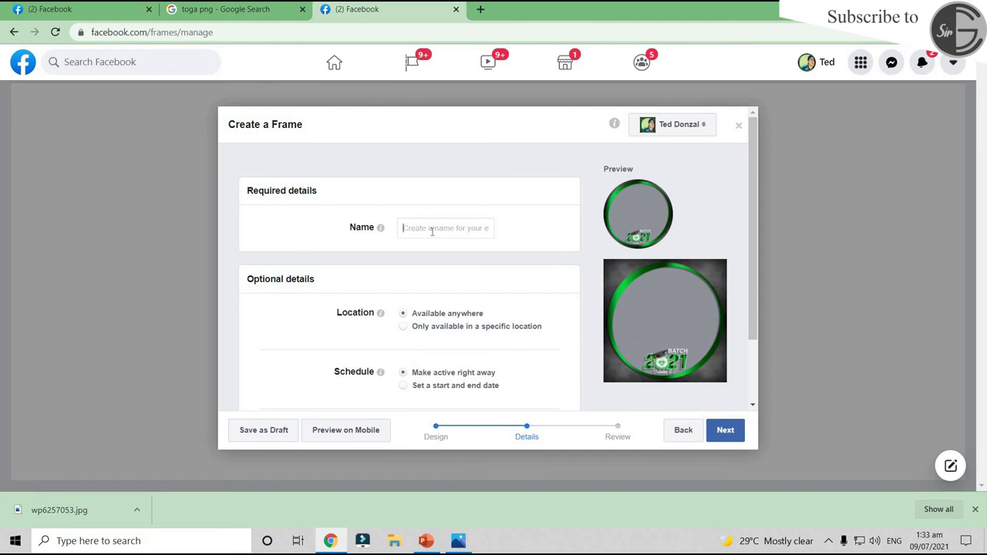
text(Dolore)
text(Fac)
text(book Fr)
text(ame Graduates)
scroll(409, 308, down, 2)
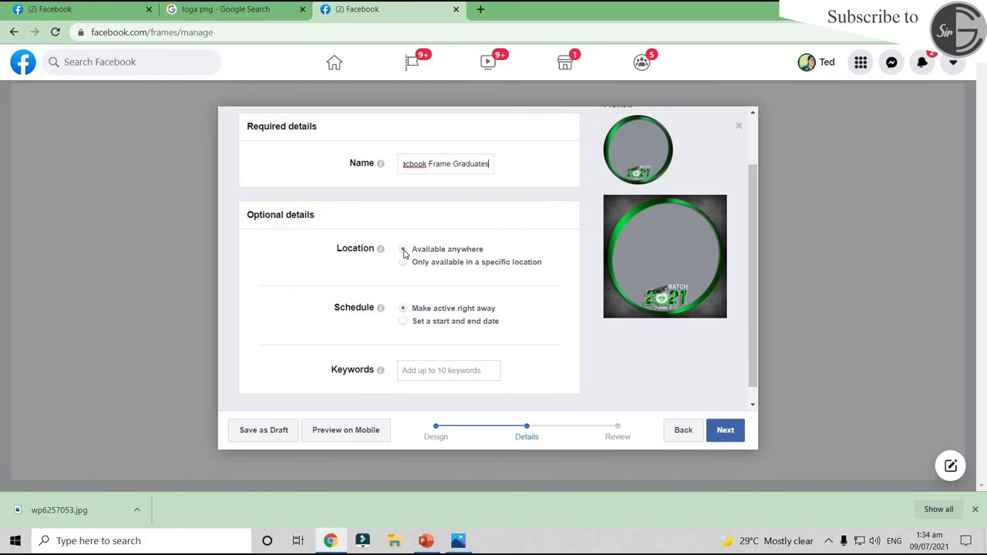
scroll(404, 254, down, 1)
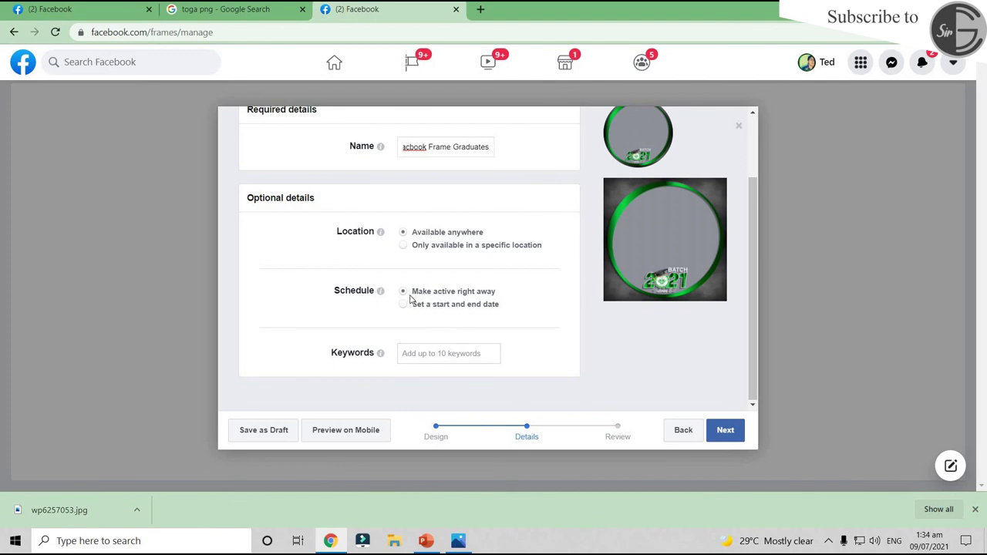
Add keywords: dolores frame, des frame, graduates frame, batch 2021 fgrame, des, dolores elementaryt school
click(448, 353)
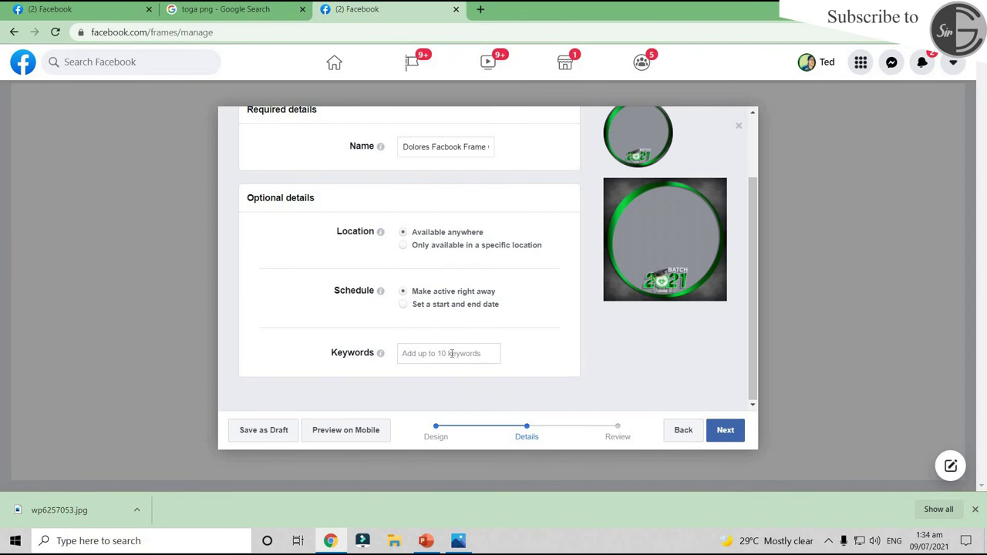
text(dolores frame)
key(Return)
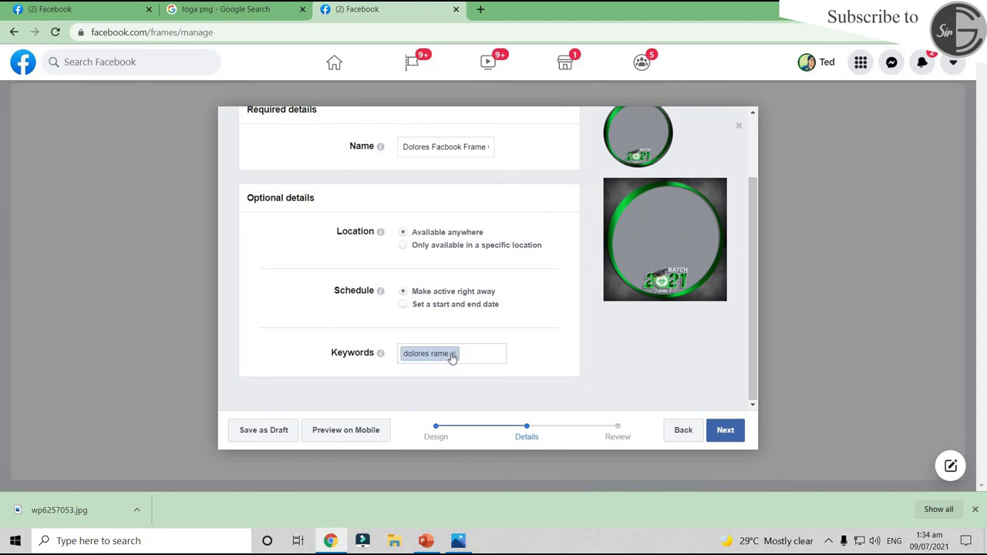
text(des f)
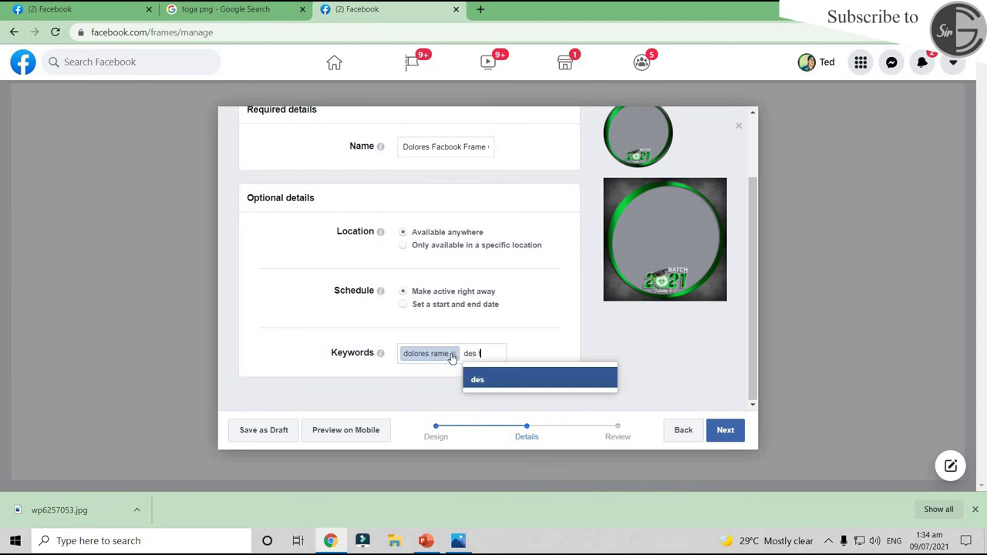
text(rame)
key(Return)
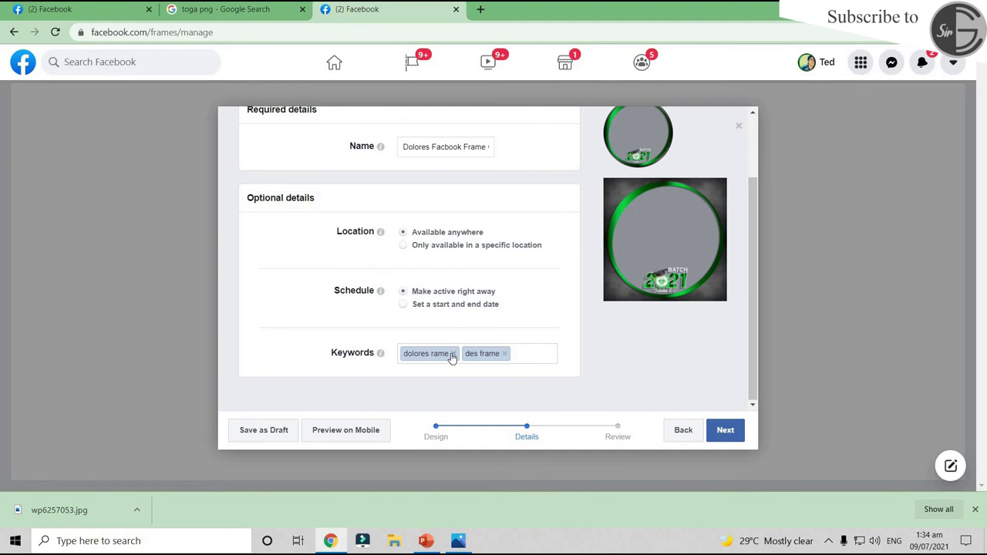
text(graduates frame)
key(Return)
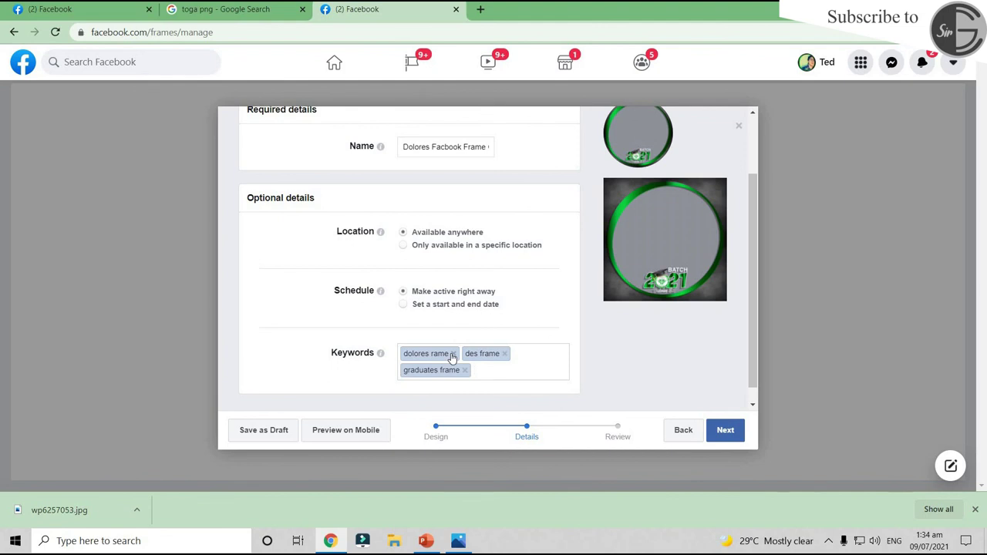
text(batch 2021 )
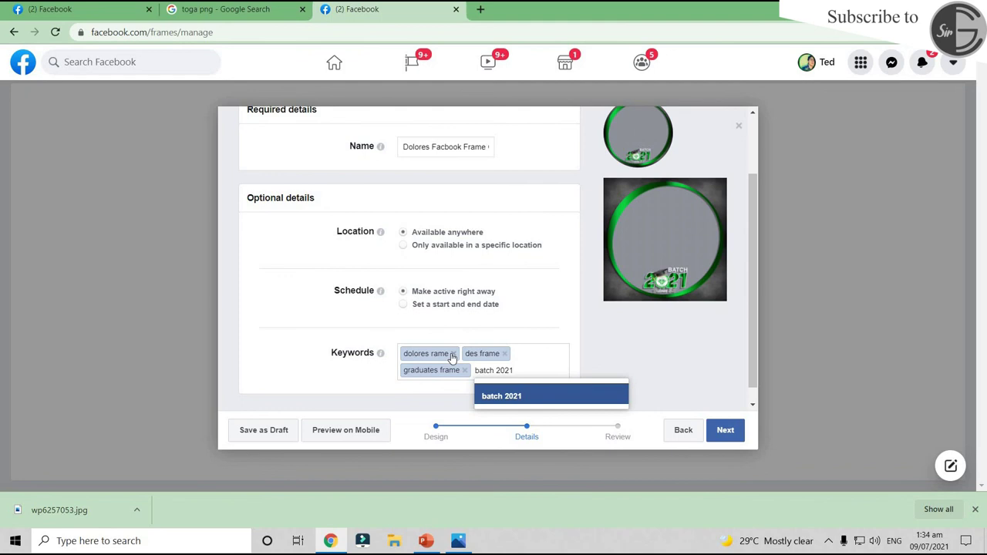
text(fgrame)
key(Return)
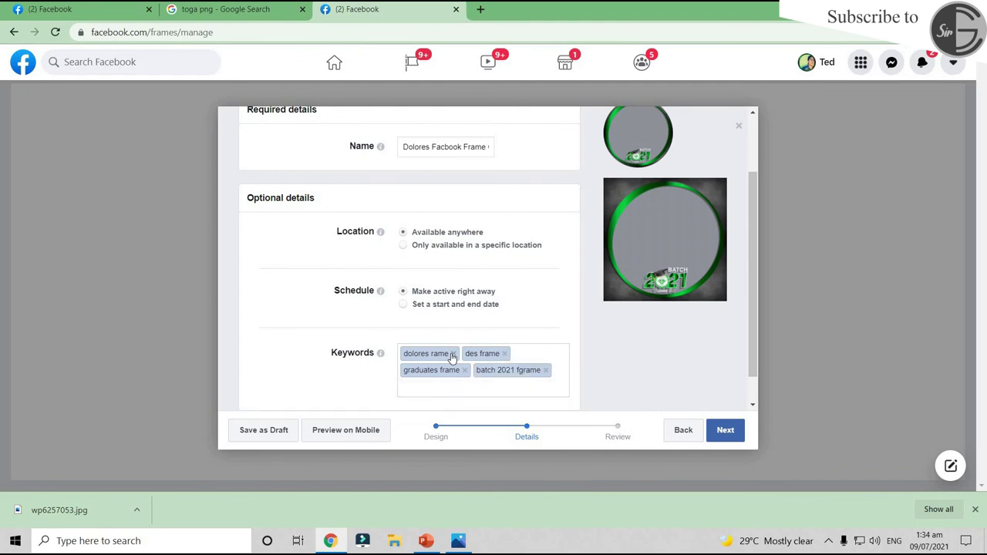
text(des)
key(Return)
text(dolores elementaryt school)
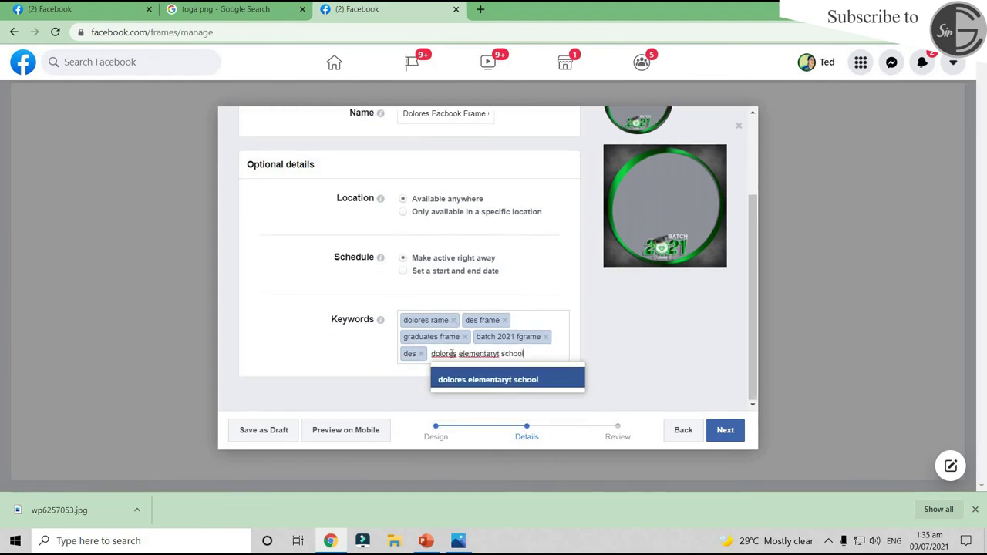
key(Return)
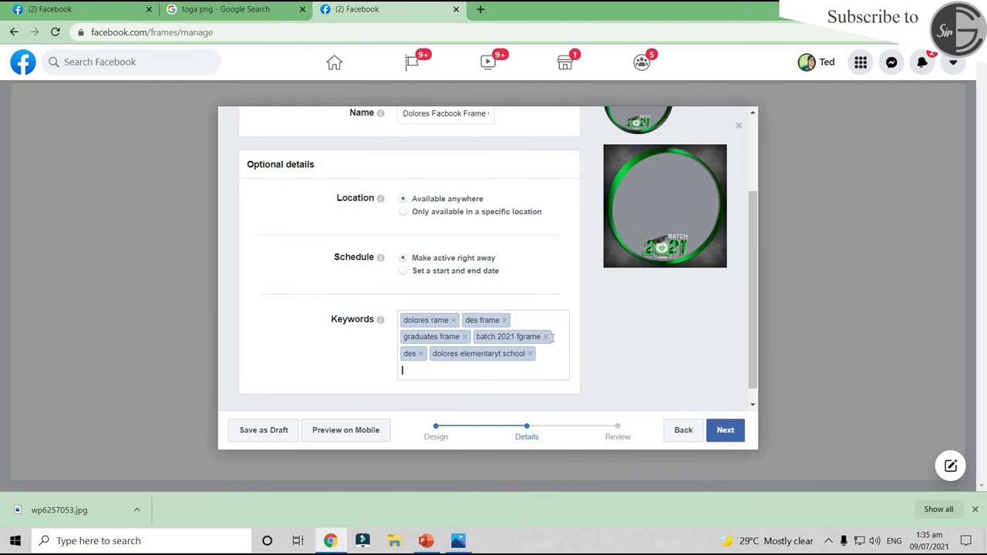
scroll(539, 420, down, 1)
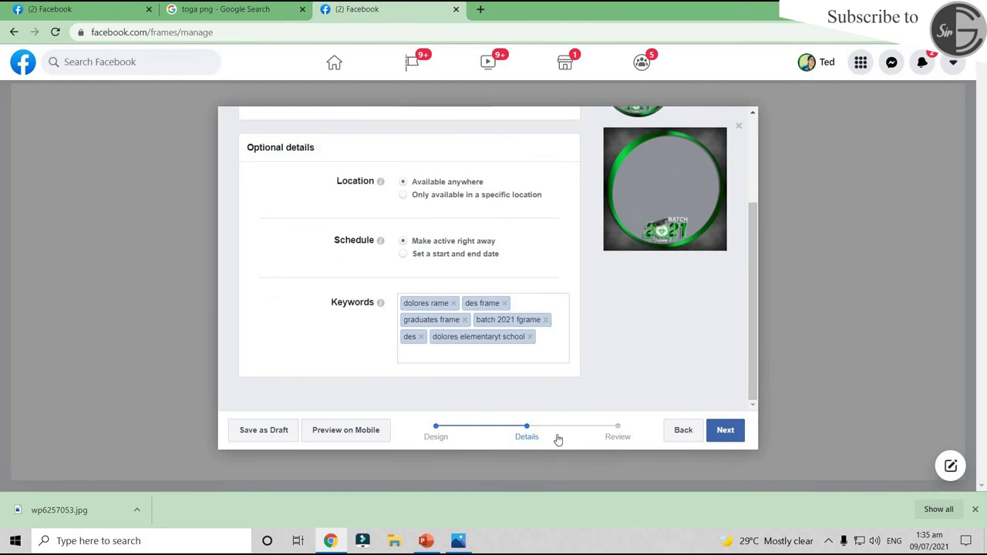
Review the Dolores Facbook Frame Graduates frame, publish it, and confirm with OK
click(617, 429)
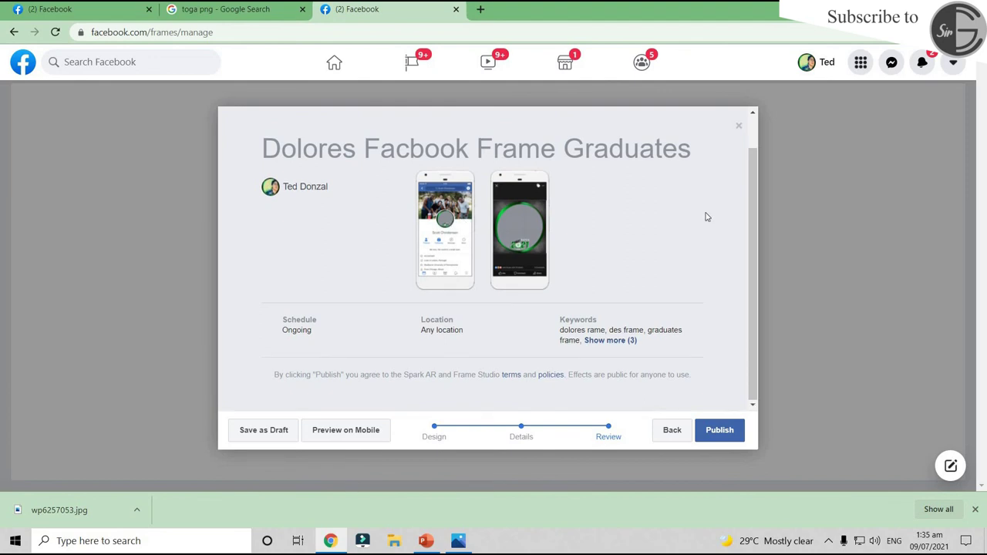
click(726, 433)
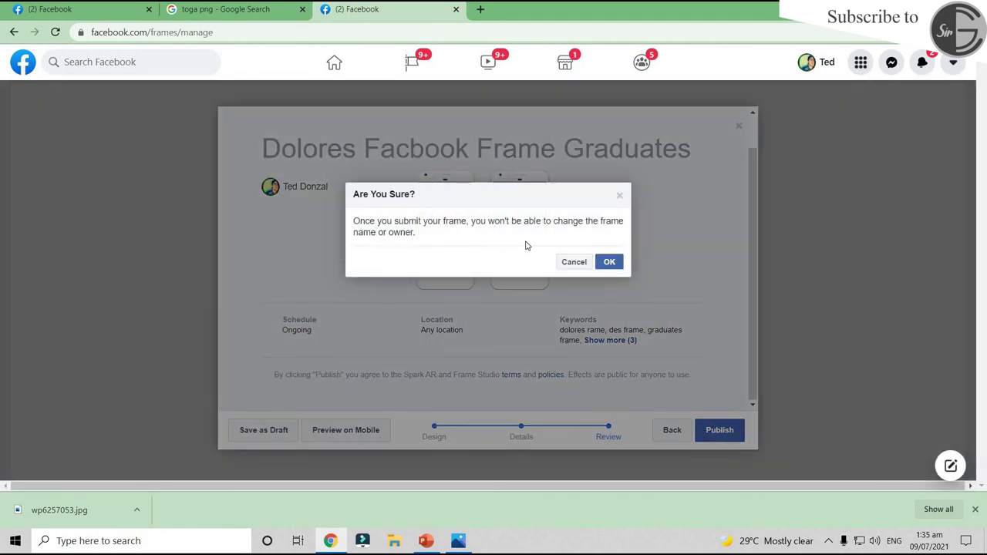
click(612, 264)
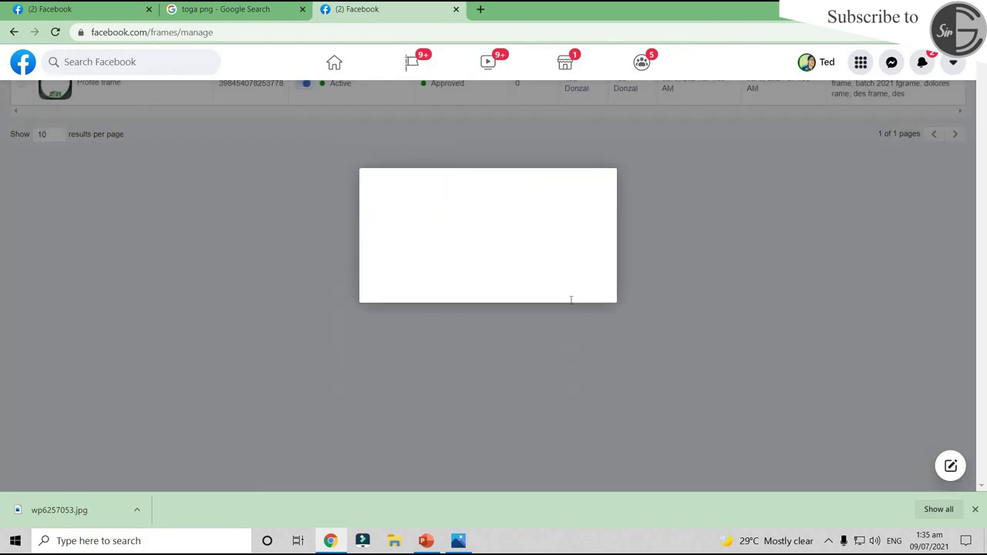
scroll(626, 293, down, 2)
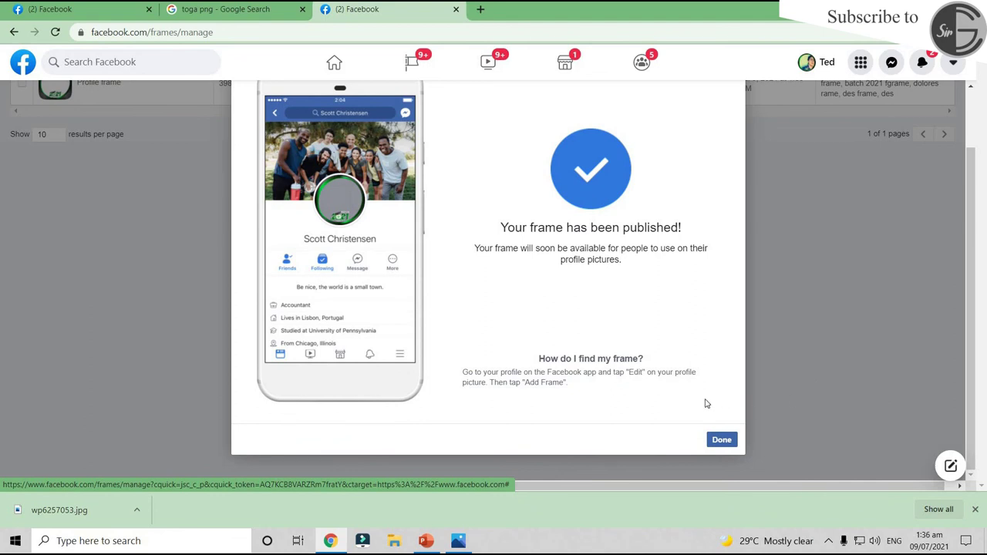
Enlarge the Batch 2021 frame picture on PowerPoint slide 2 to fill the slide, then return to Chrome
click(422, 541)
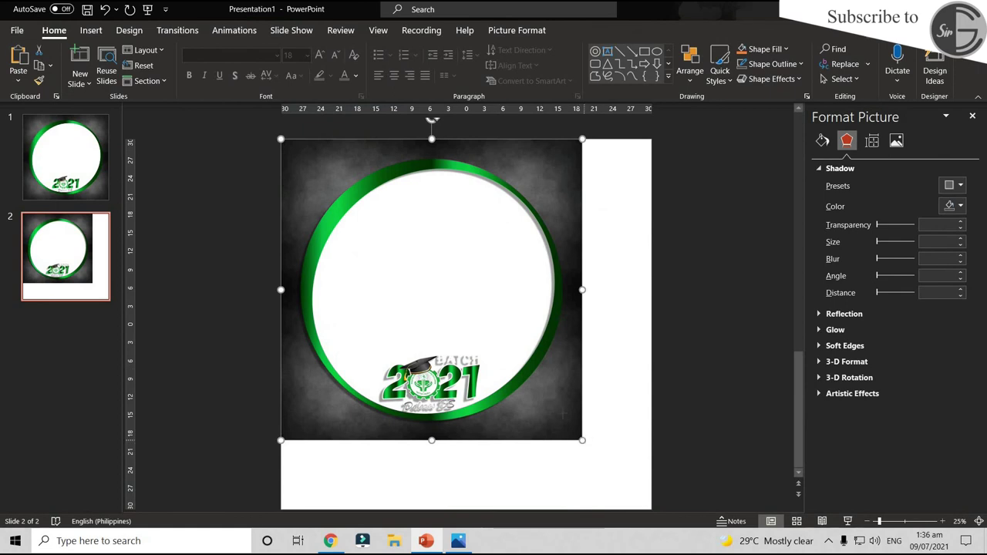
drag(582, 440, 529, 387)
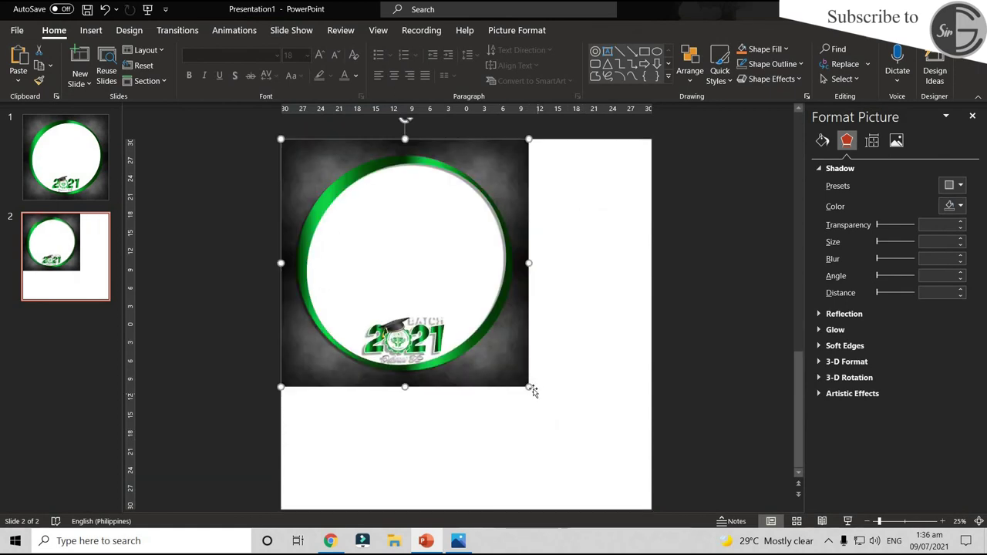
right_click(512, 345)
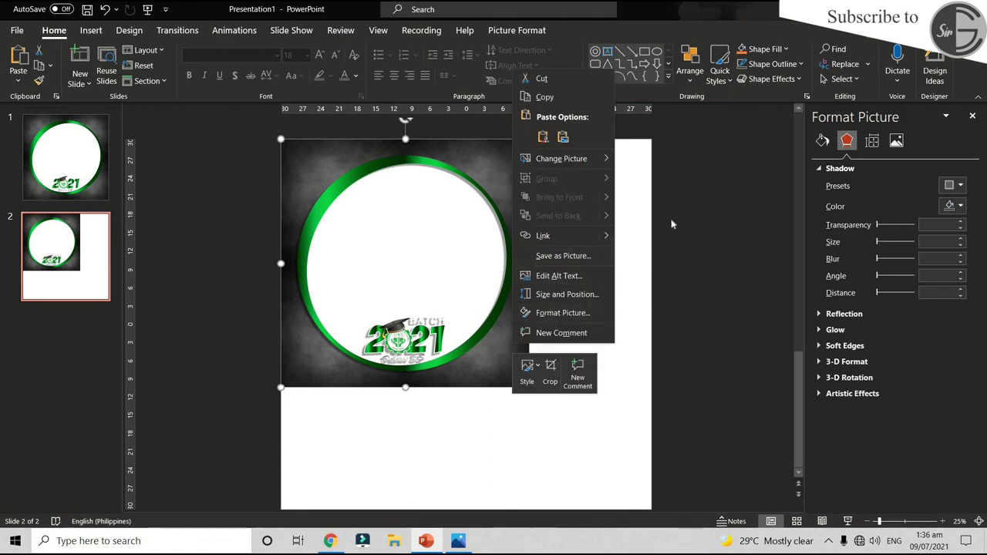
key(Escape)
drag(529, 387, 689, 458)
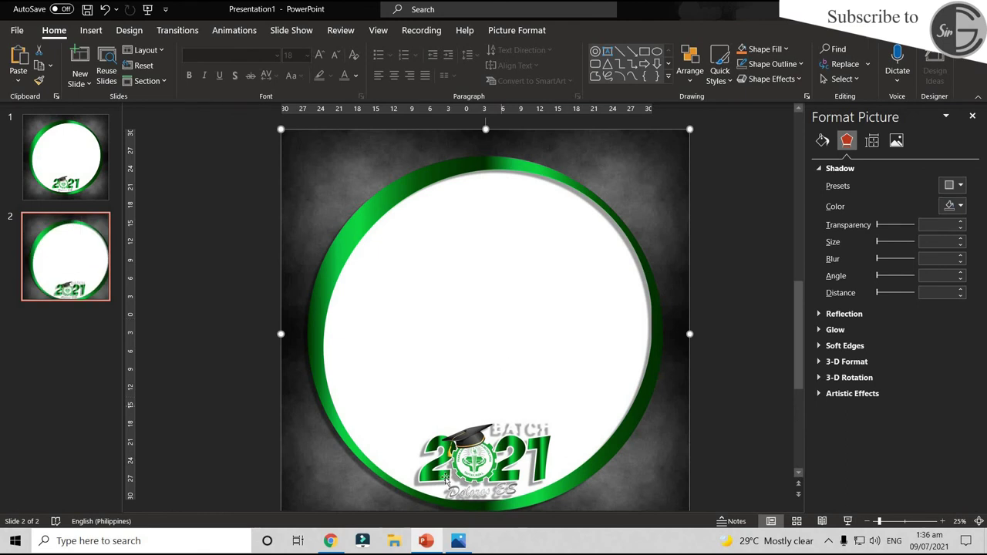
click(329, 541)
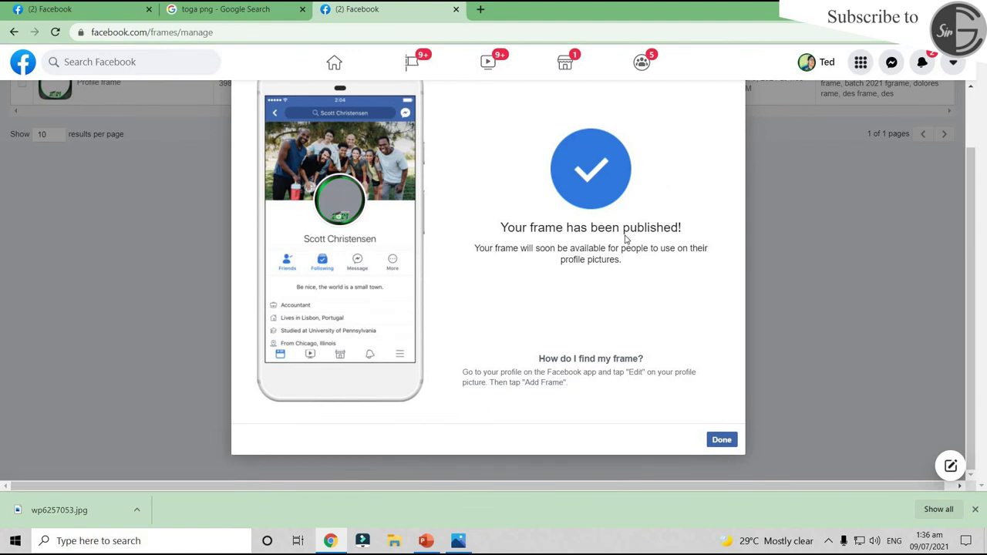
Open the new Active, Approved frame's Details from the Manage page and copy its Sharing URL
scroll(623, 296, up, 1)
scroll(779, 369, down, 1)
click(722, 441)
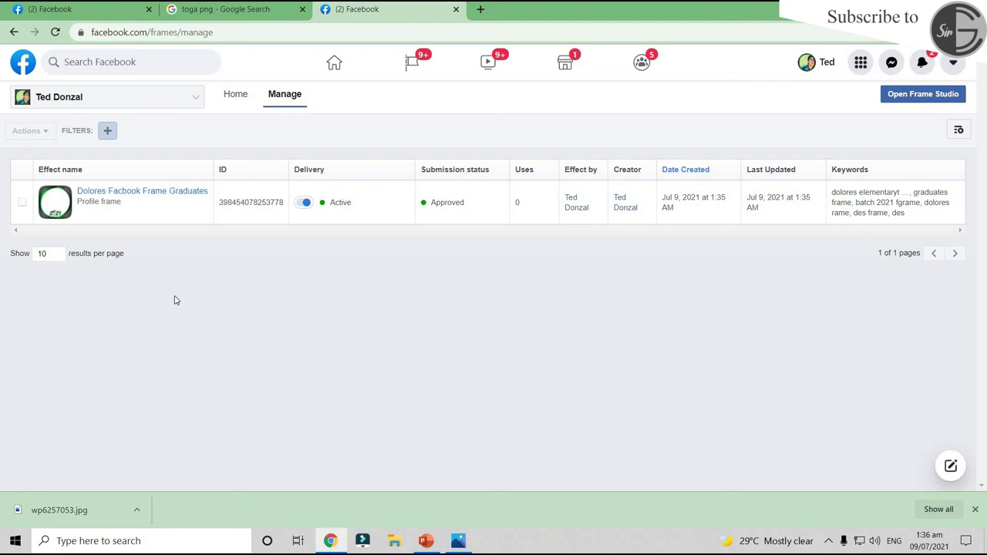
click(148, 196)
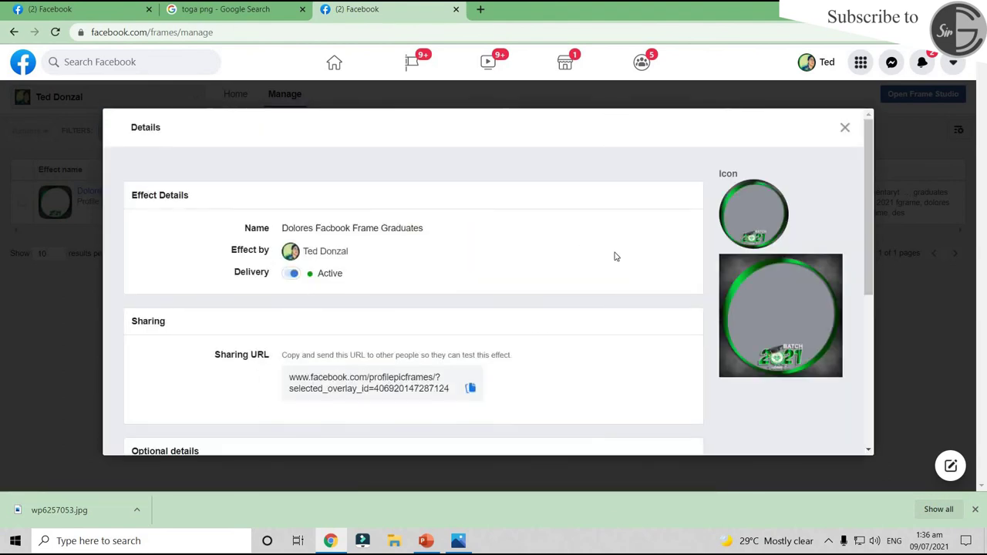
scroll(617, 257, down, 2)
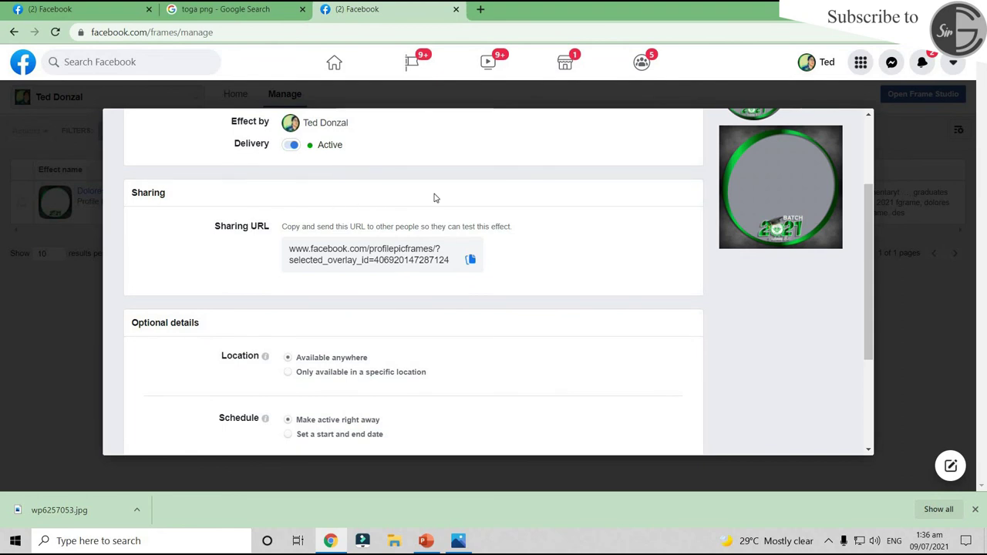
click(471, 263)
scroll(485, 286, up, 3)
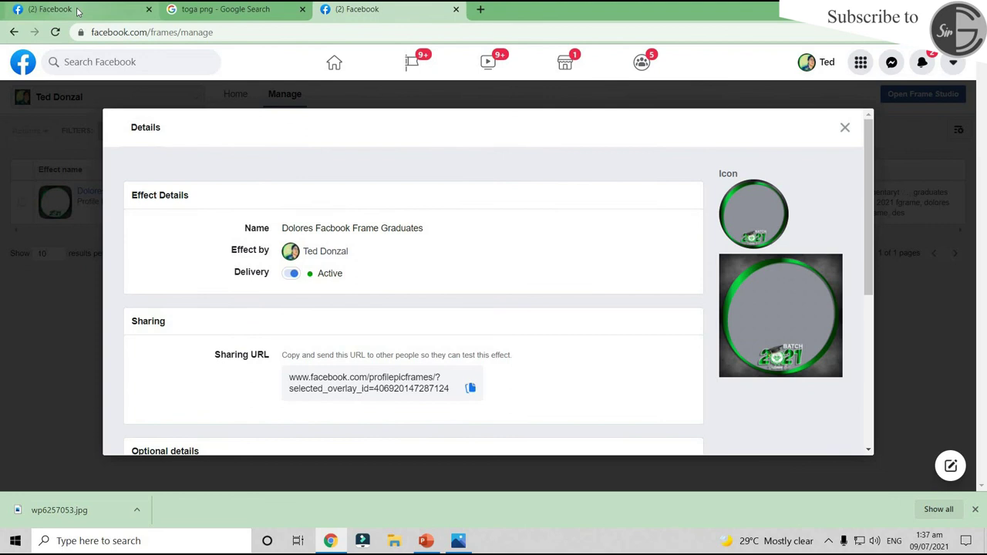
Switch to the school's Facebook Page tab and scroll to the Dolores ES Batch 2021 frame post
click(77, 11)
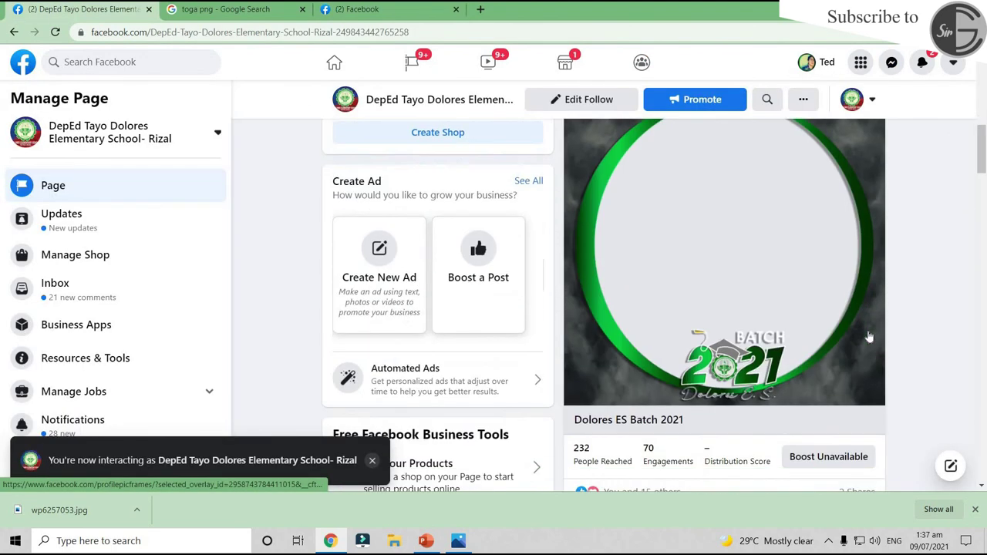
scroll(868, 337, up, 1)
scroll(857, 283, up, 1)
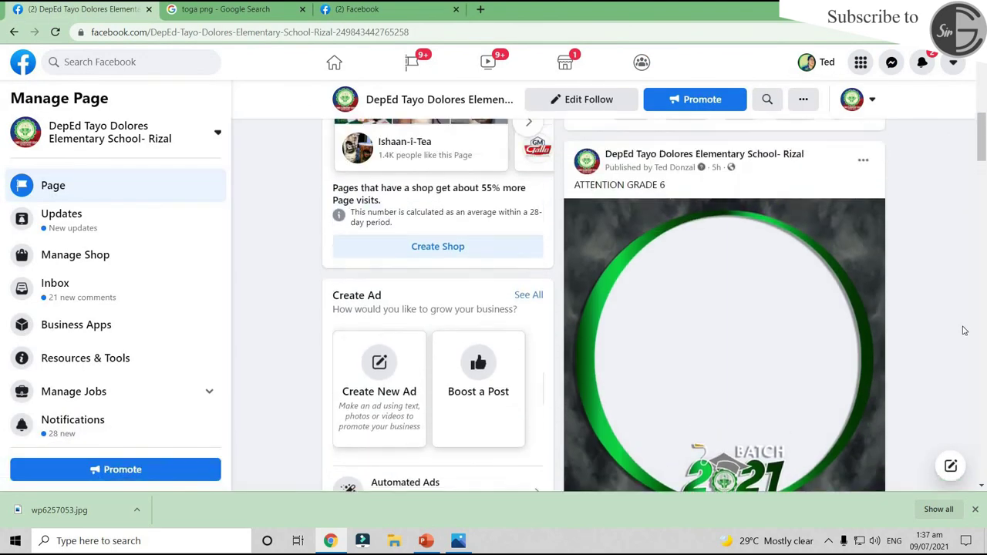
scroll(858, 293, down, 4)
scroll(863, 309, down, 1)
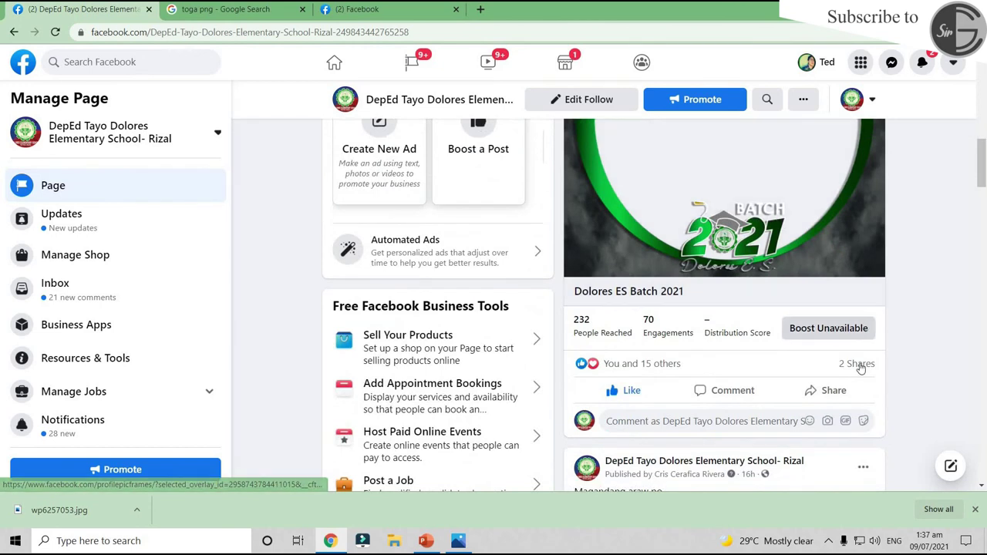
scroll(862, 369, up, 2)
scroll(862, 369, up, 1)
scroll(903, 346, down, 1)
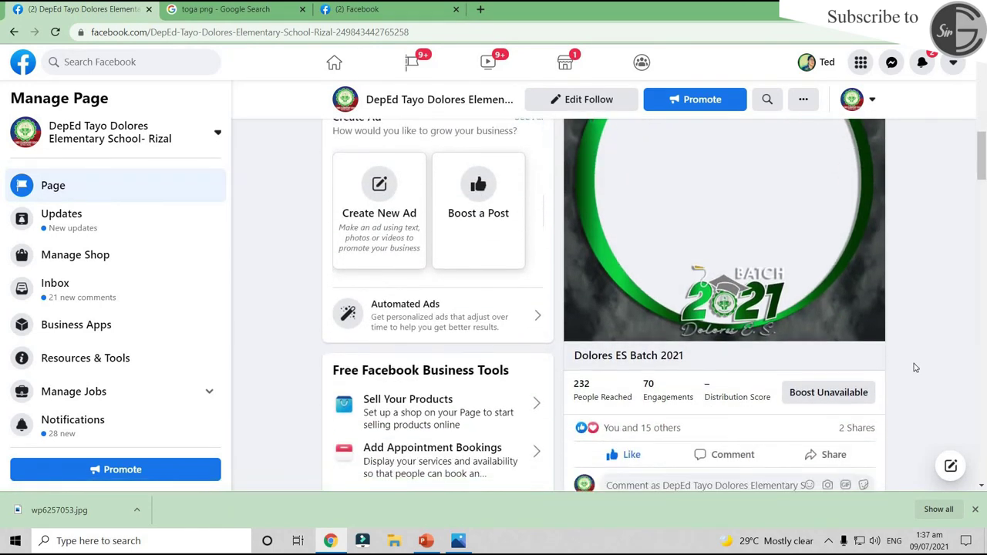
scroll(948, 368, up, 1)
scroll(949, 368, up, 1)
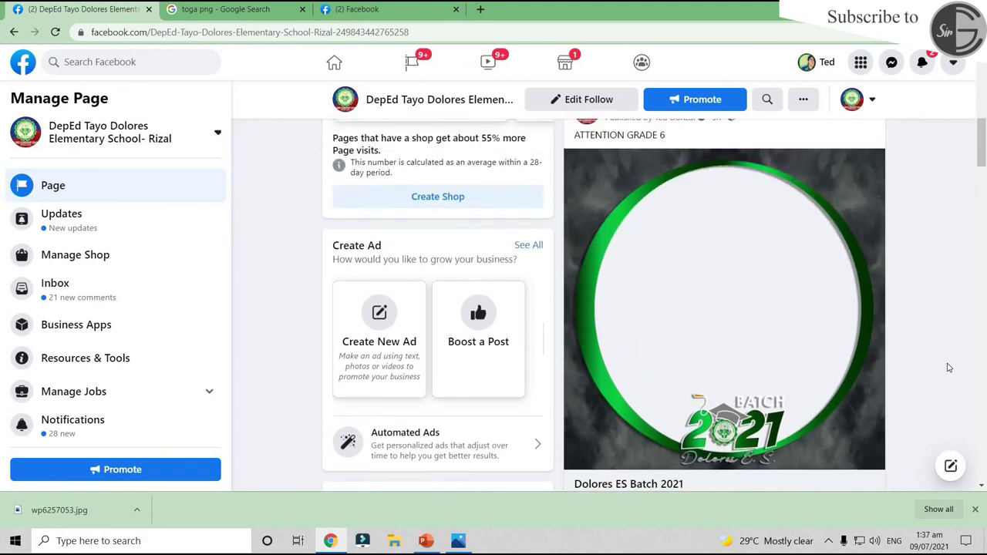